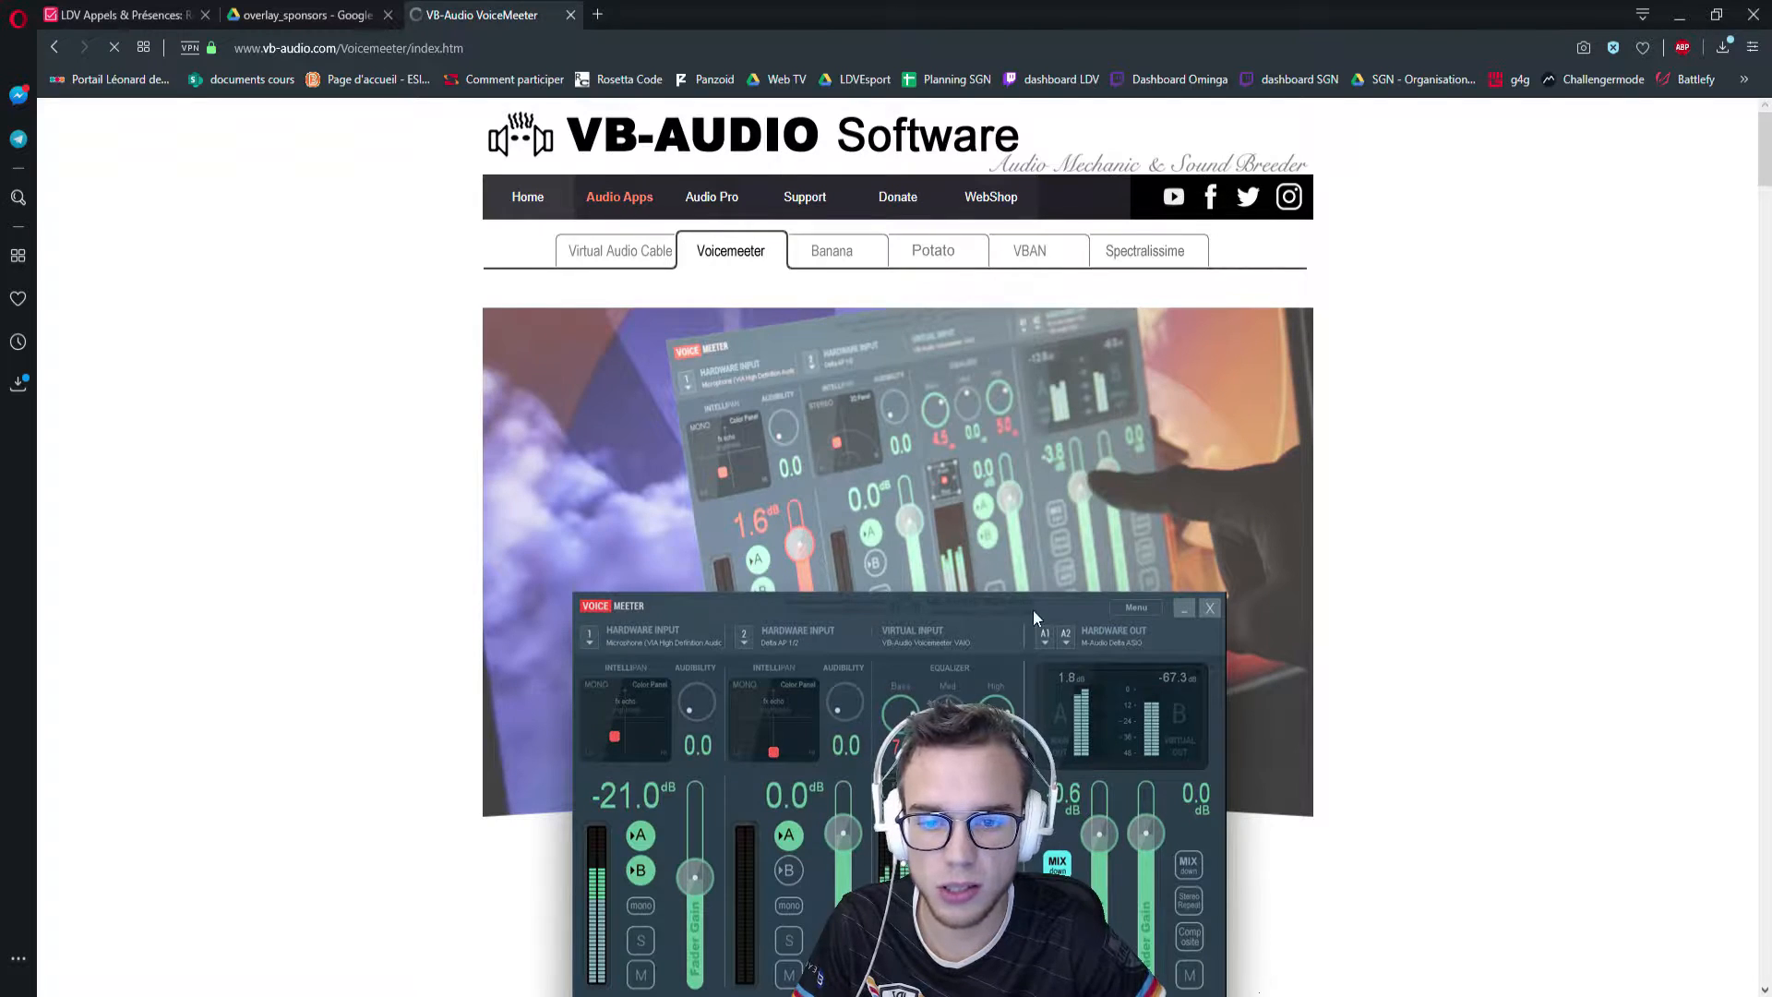
Step: Compare the Voicemeeter, Banana and Potato product pages on the VB-Audio site, ending on the Potato page
scroll(1103, 757, "down", 5)
scroll(1097, 829, "up", 5)
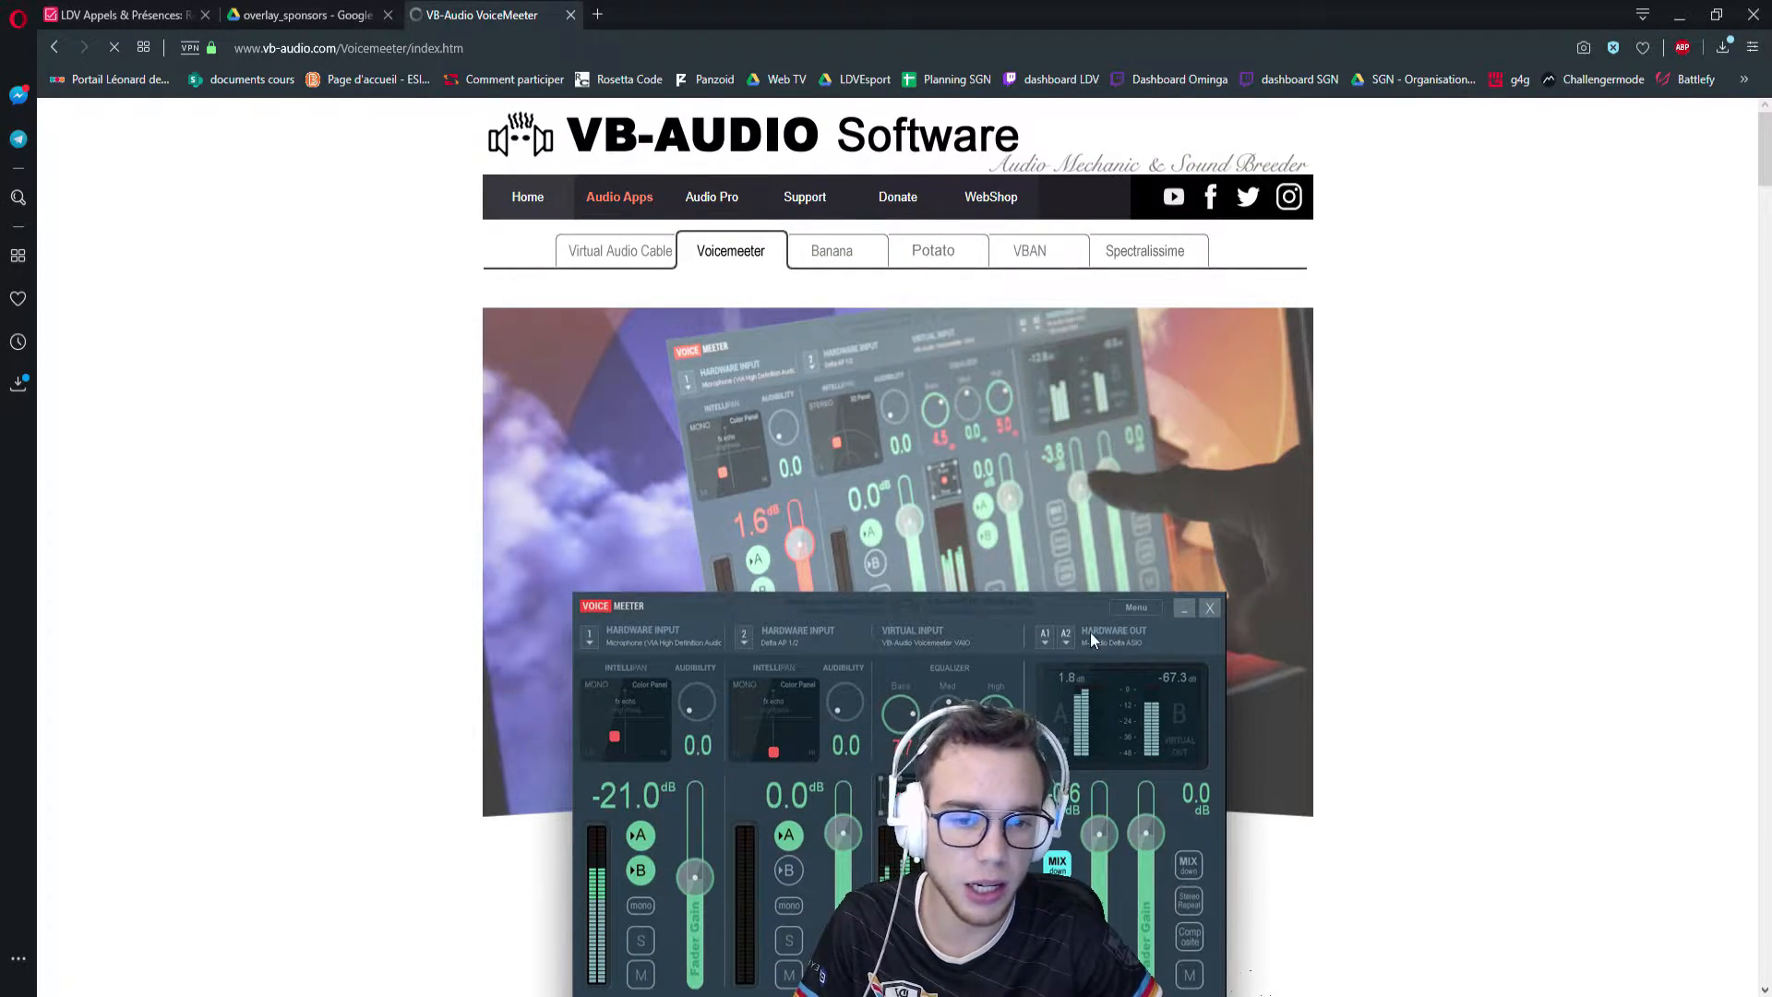
left_click(803, 266)
scroll(1023, 515, "down", 1)
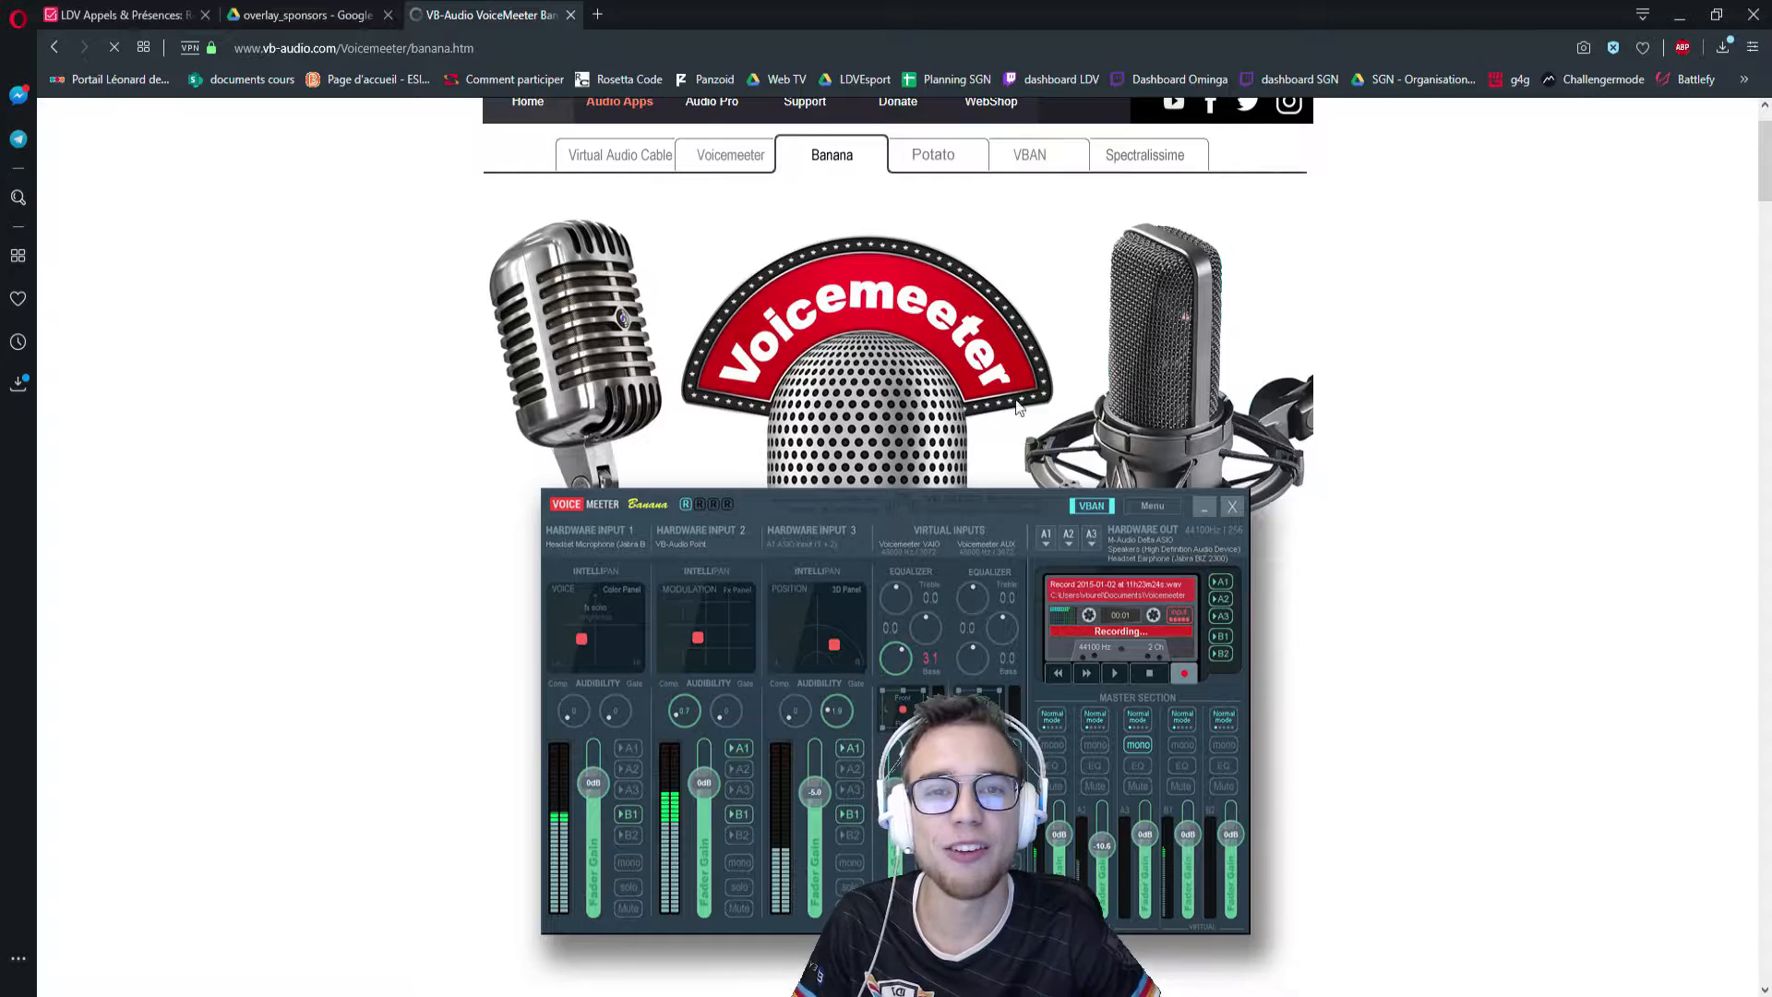
left_click(936, 156)
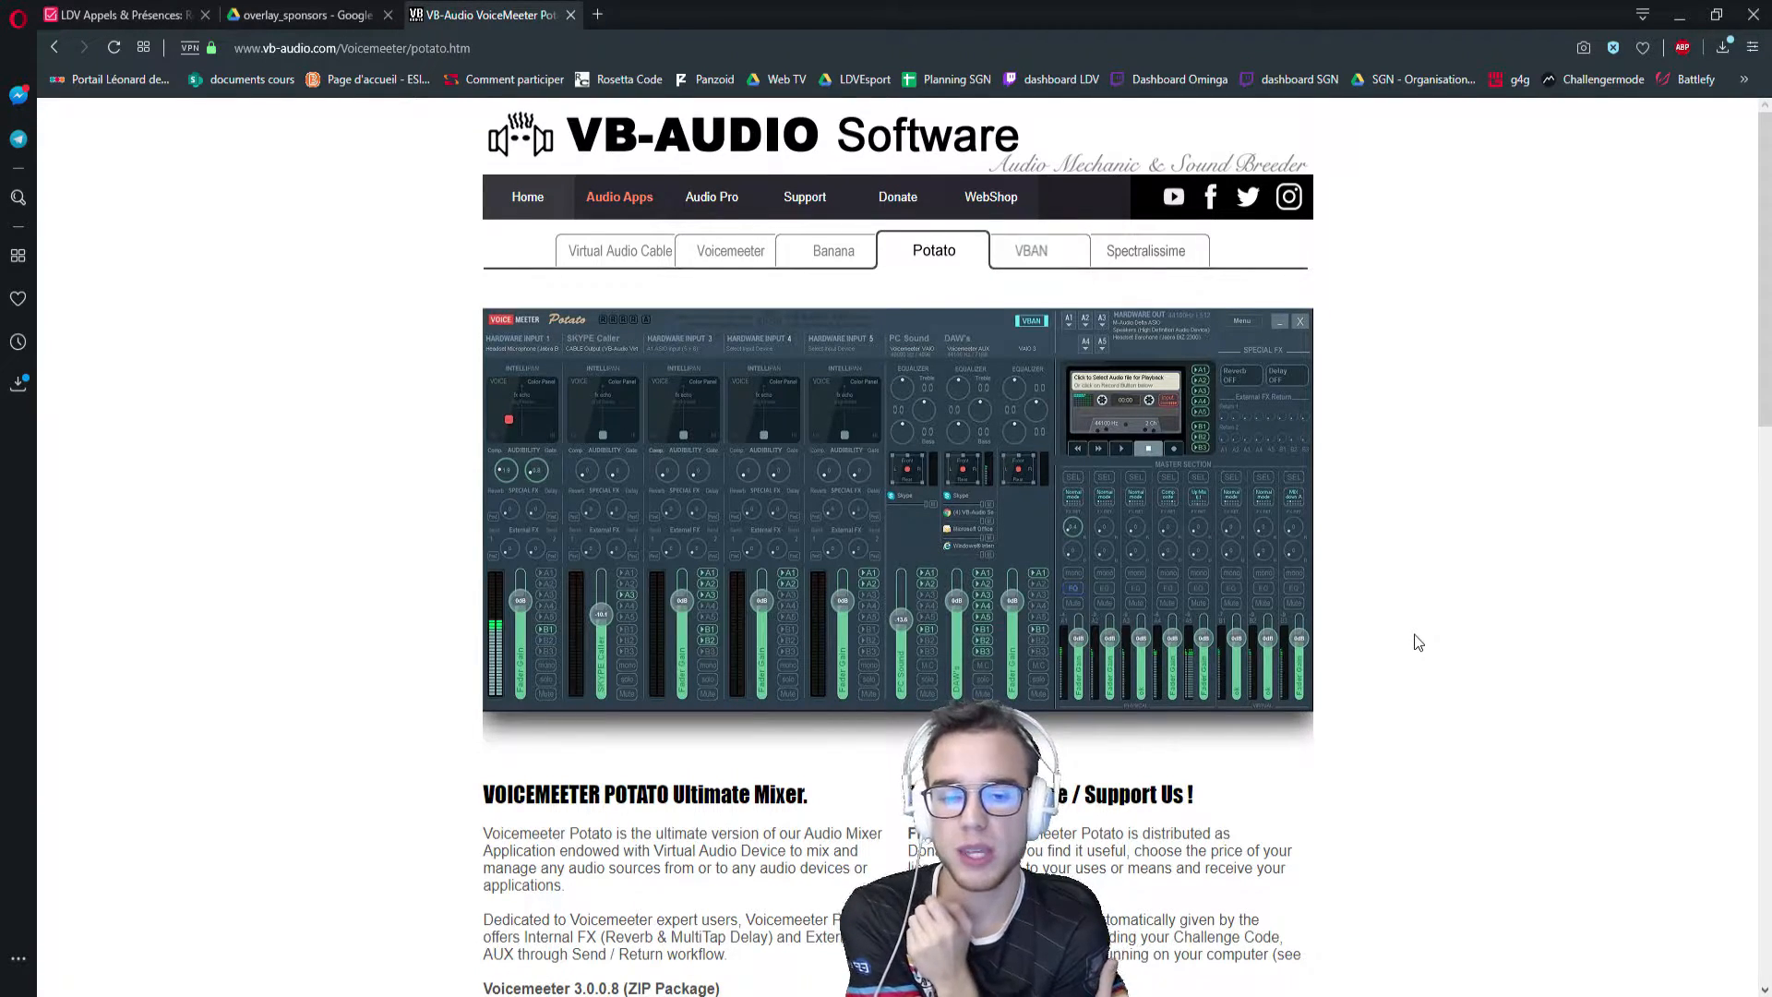
left_click(845, 250)
scroll(1262, 452, "down", 1)
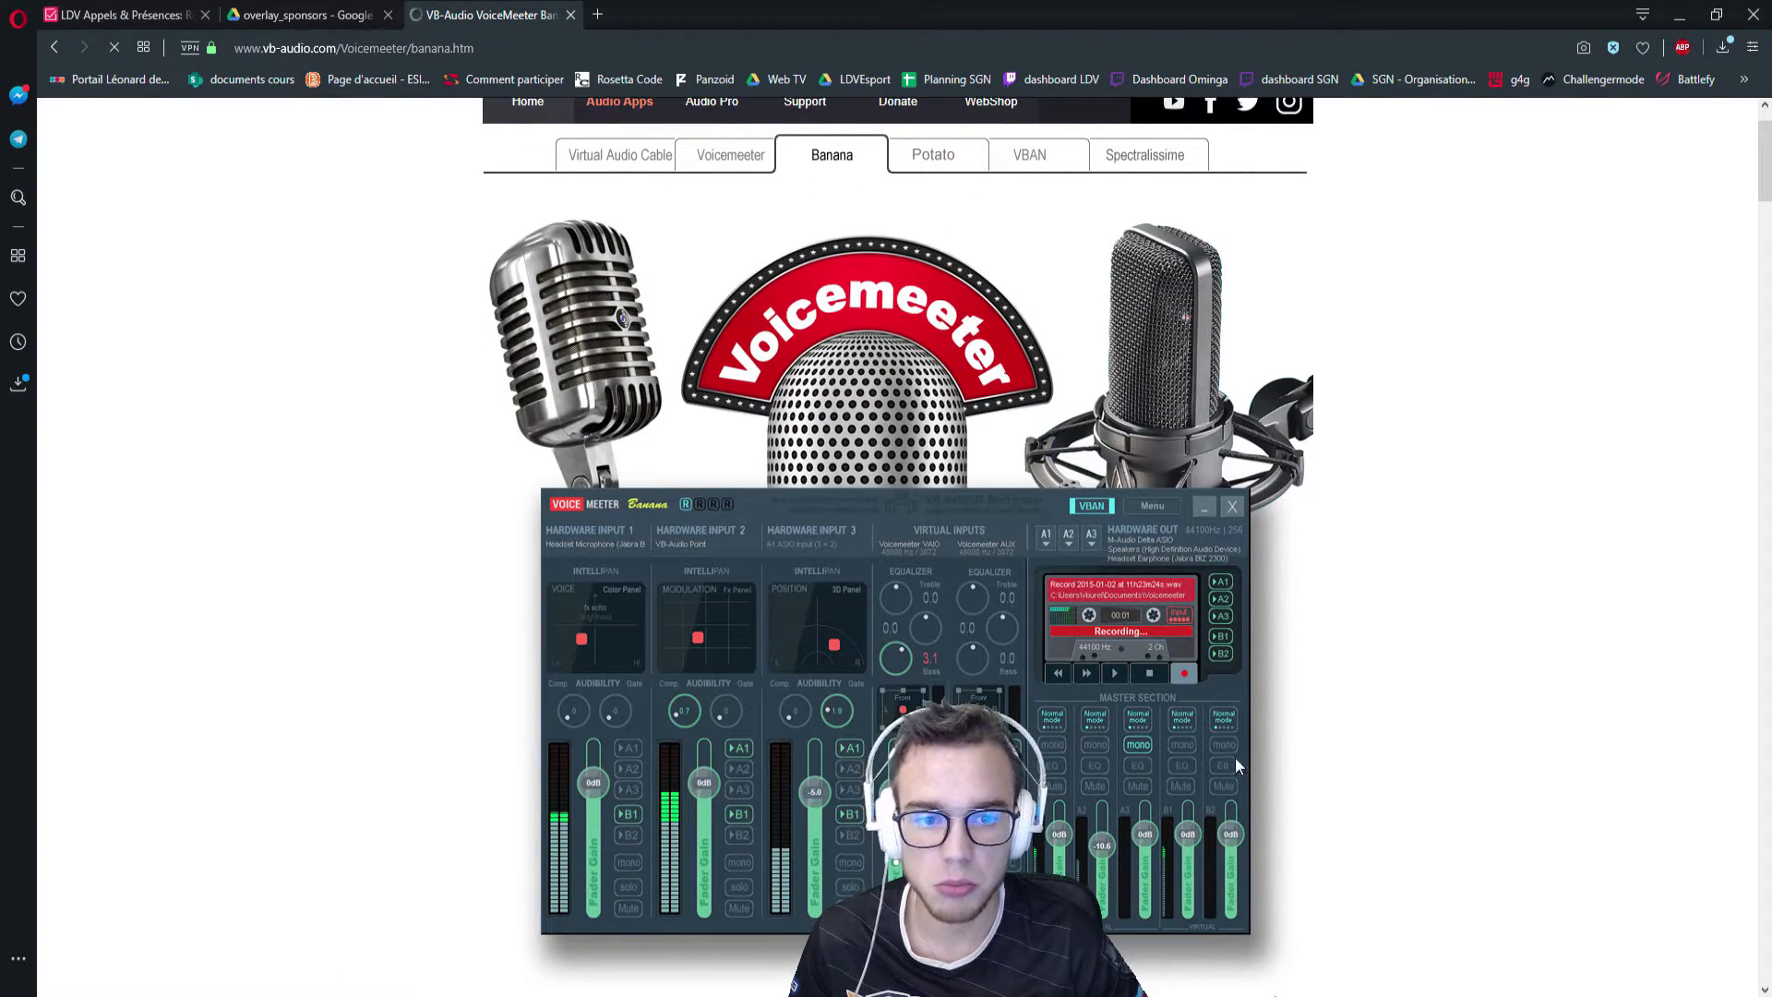
left_click(935, 159)
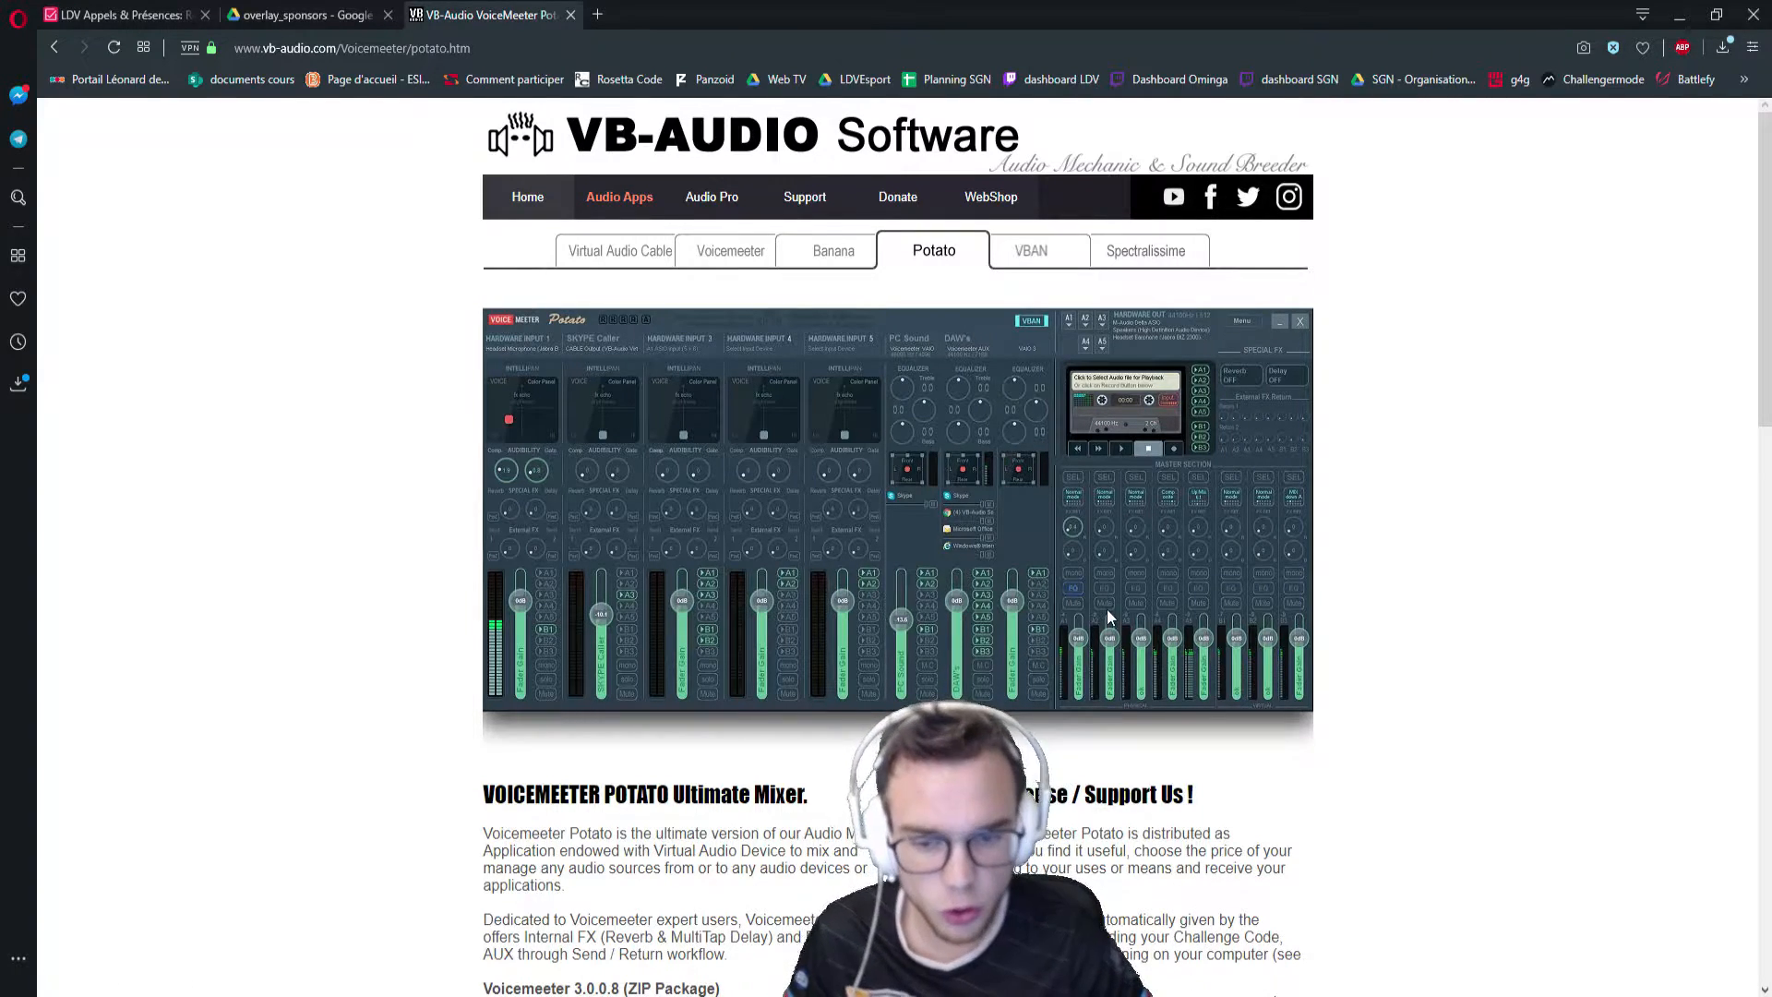
Step: Review the Potato page's download packages and companion apps, and switch to the Voicemeeter Potato mixer
scroll(1105, 609, "down", 4)
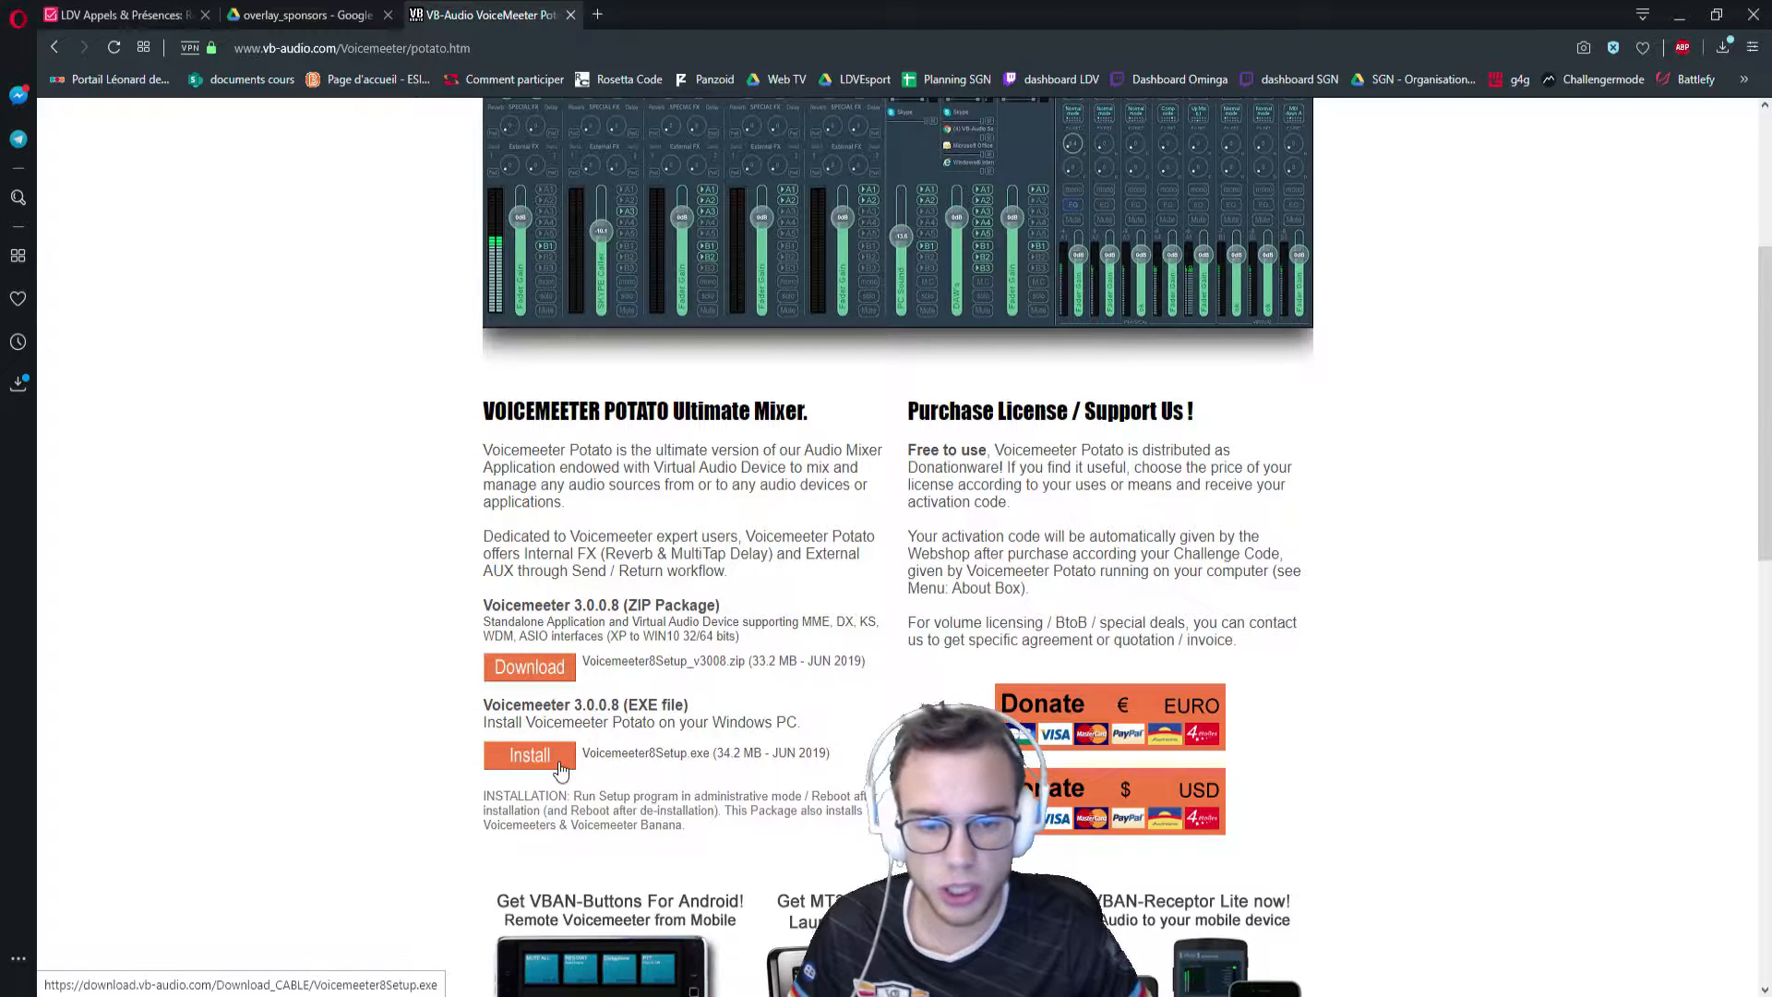
scroll(769, 691, "down", 4)
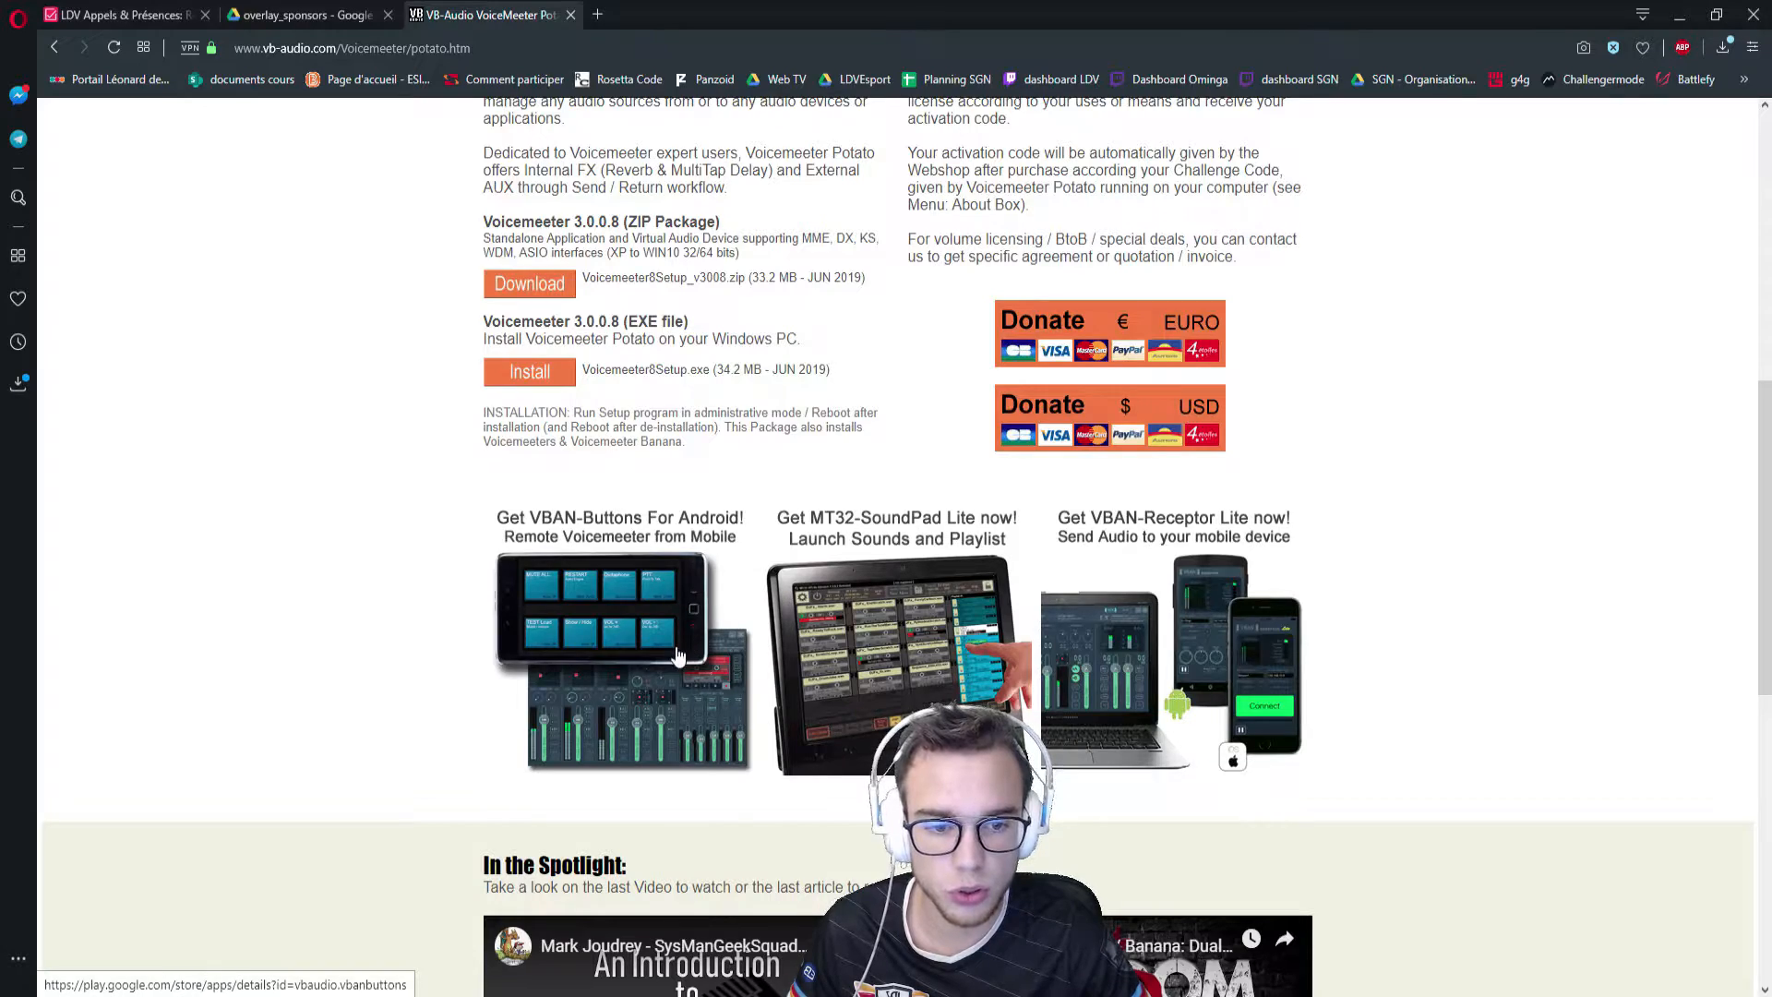
scroll(923, 508, "down", 3)
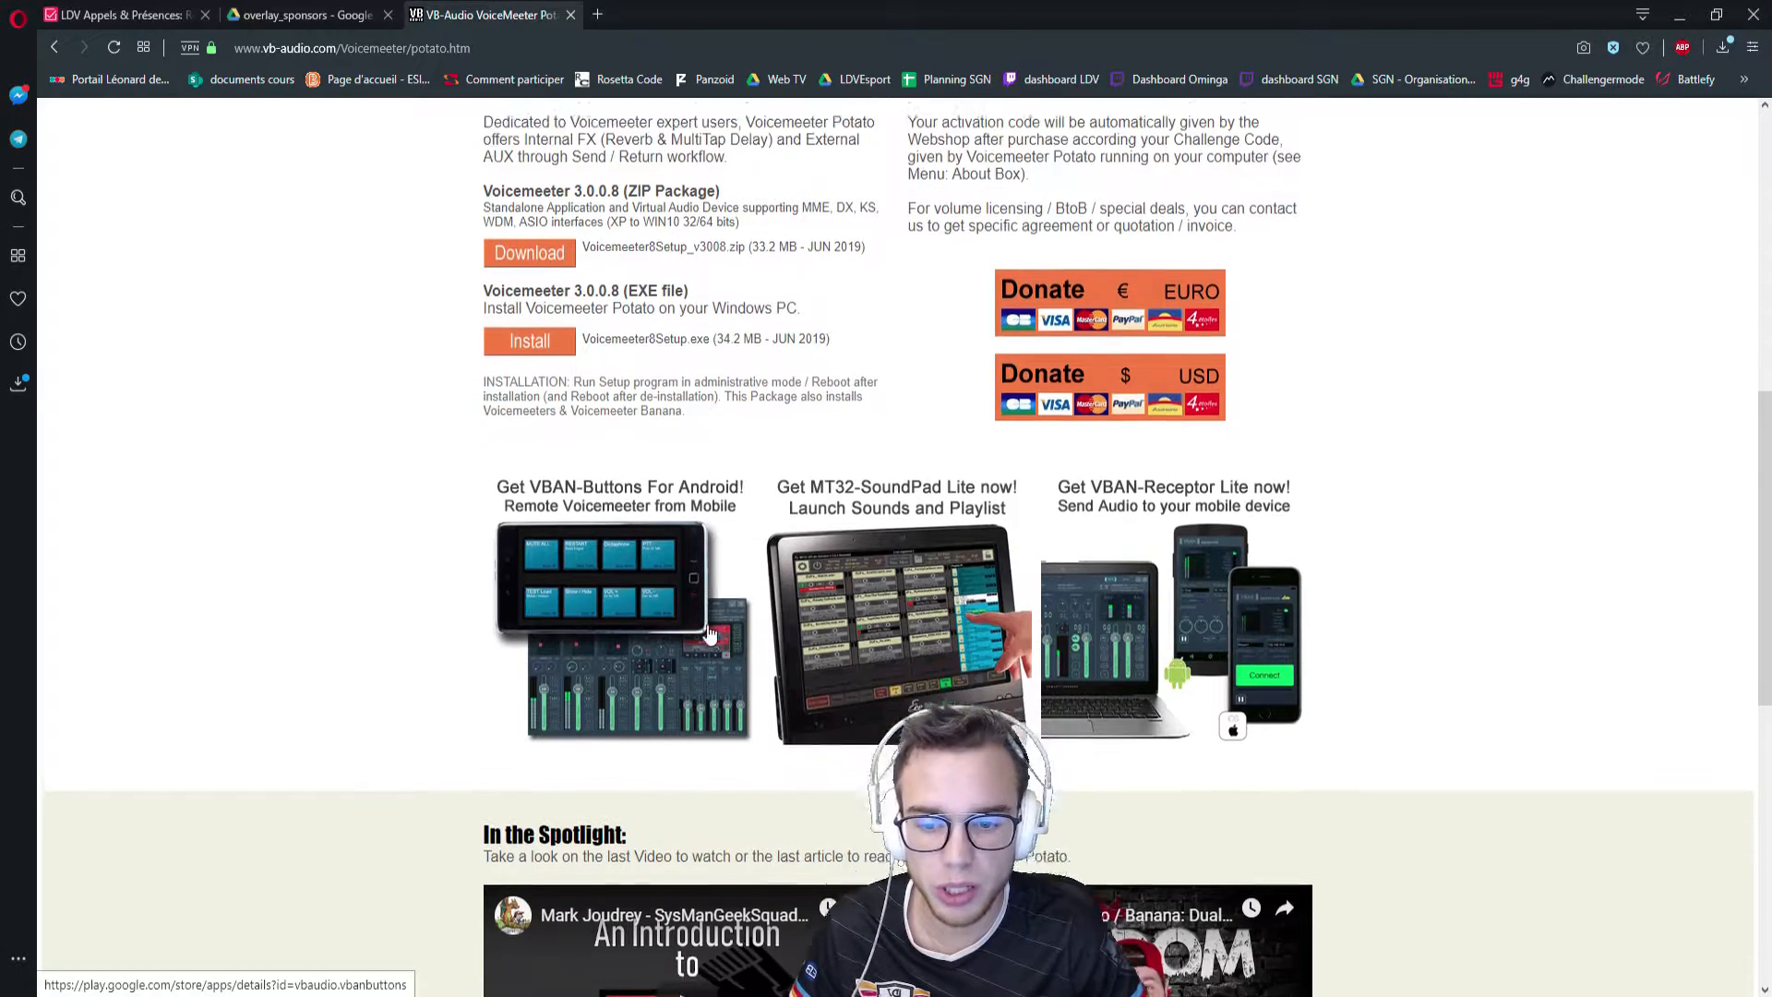
scroll(891, 496, "up", 4)
scroll(831, 646, "up", 7)
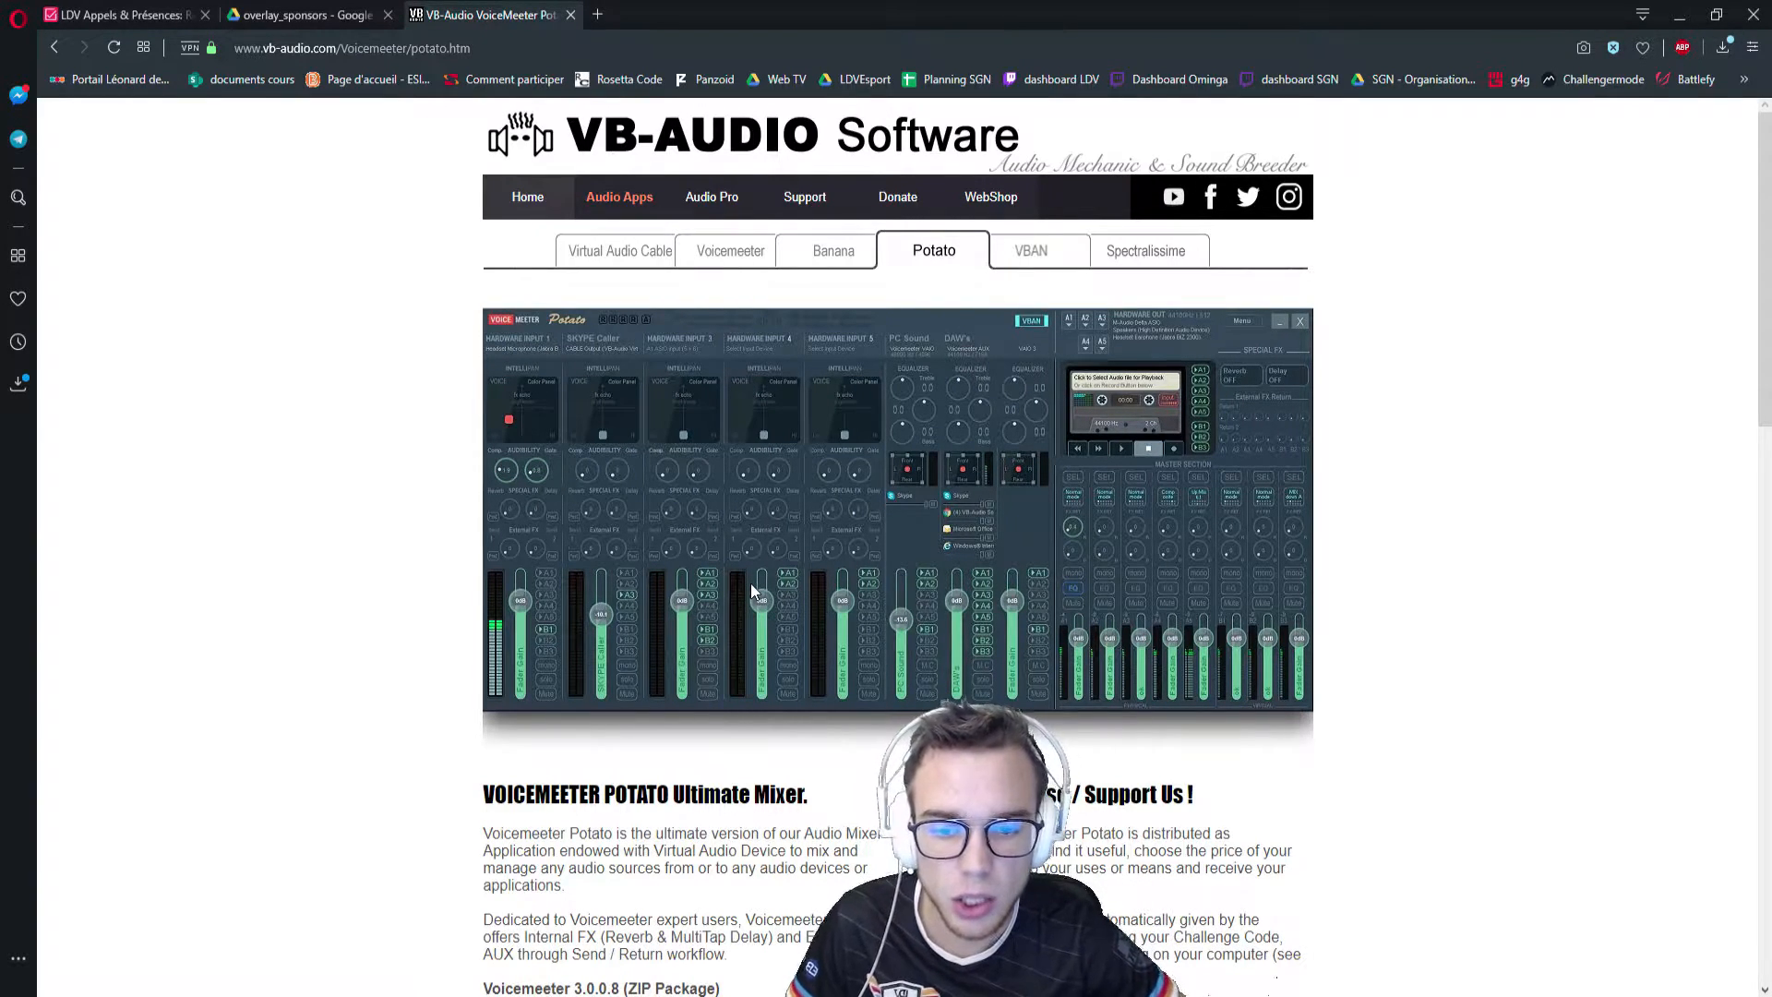
left_click(1680, 14)
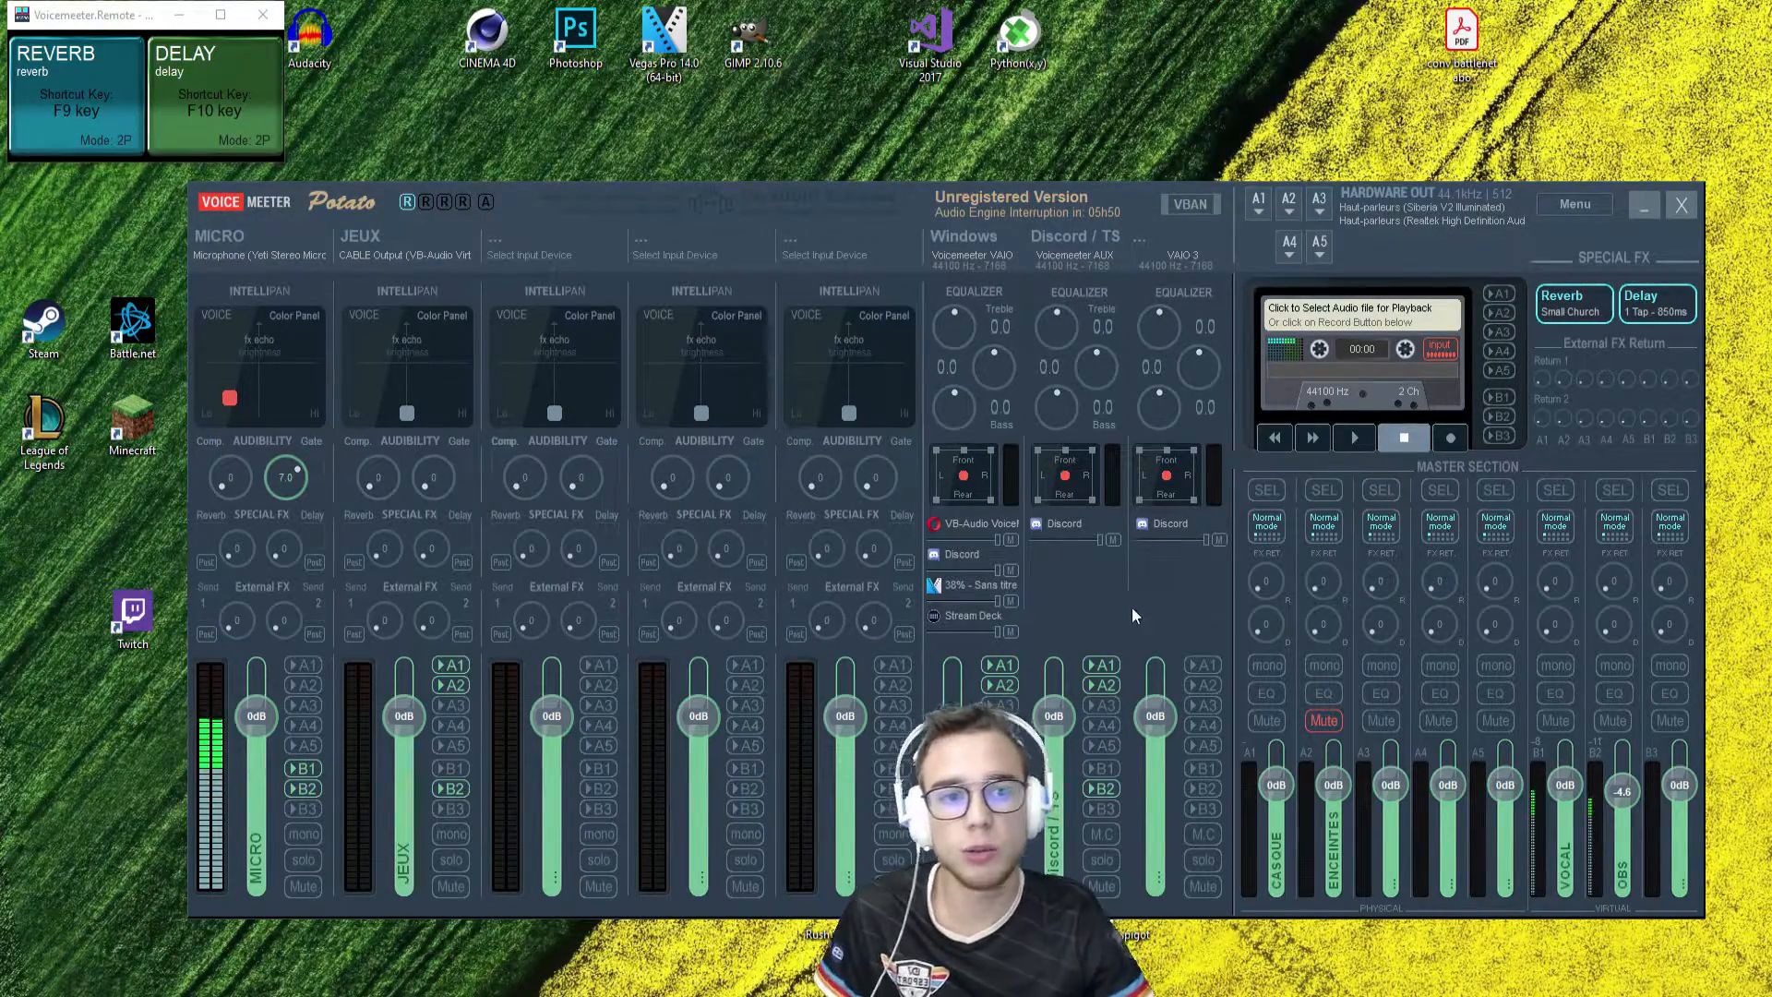
Step: Inspect the volume key hook option for output A1, and test raising the CASQUE output level before returning it to 0 dB
left_click(1549, 209)
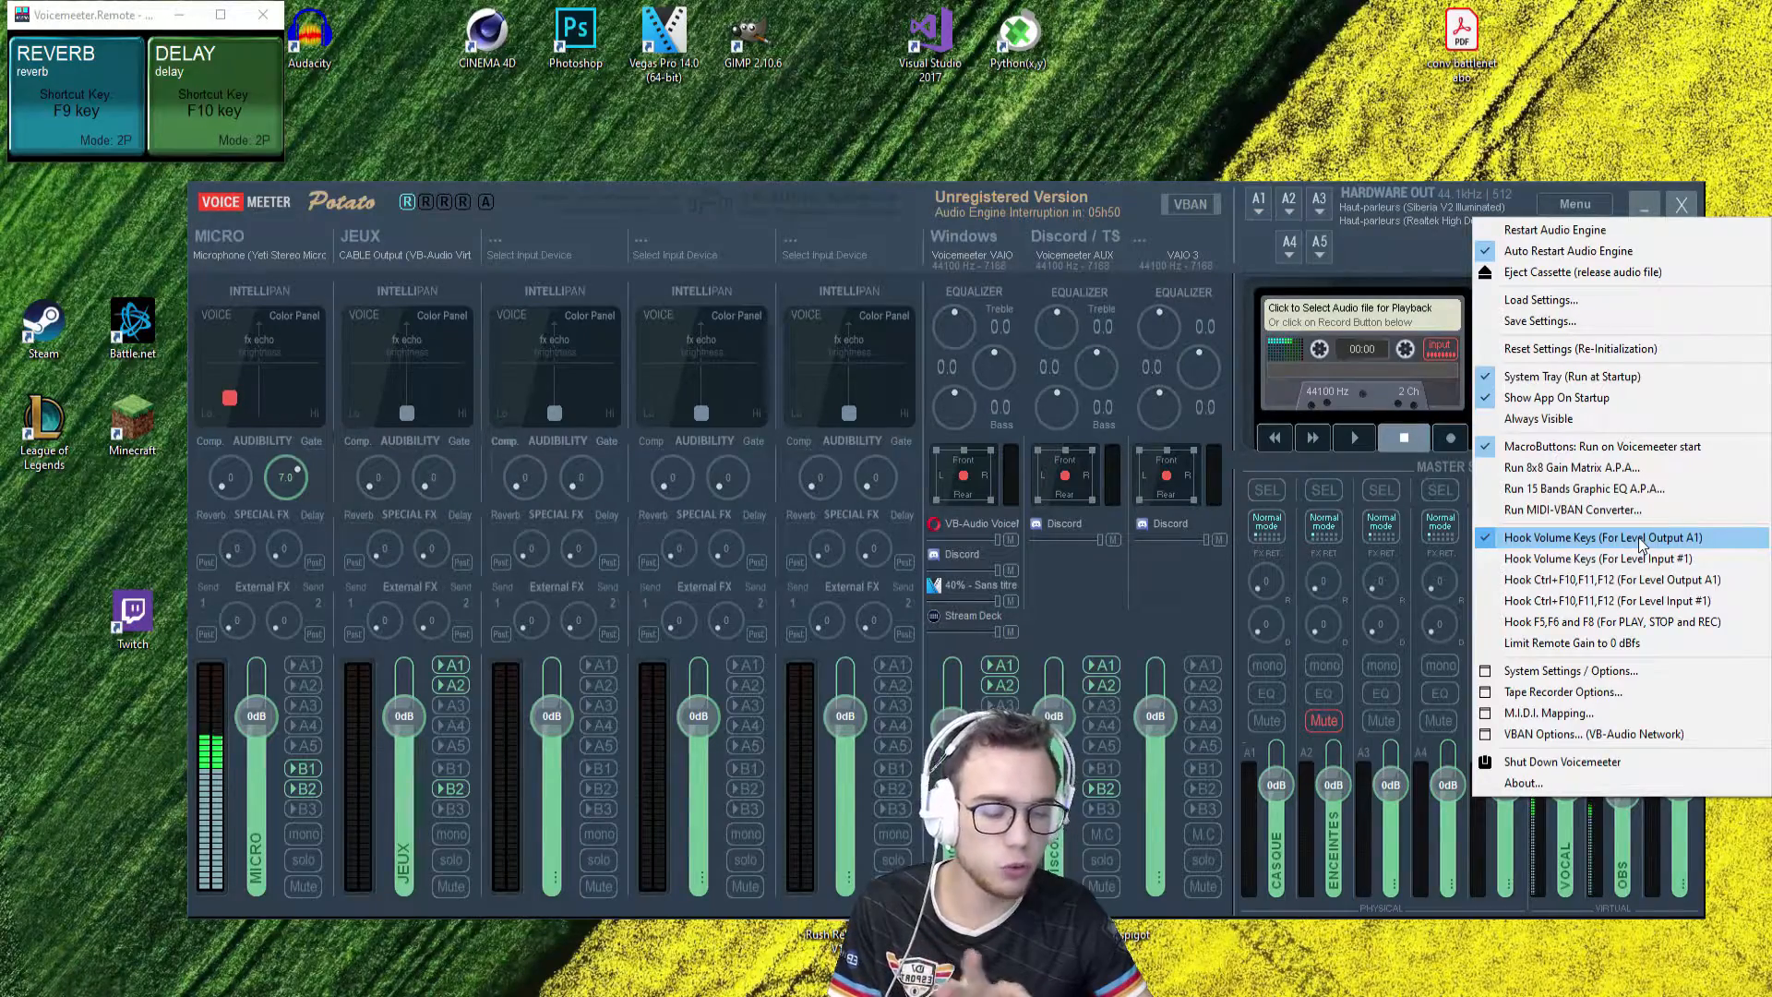
left_click(1182, 604)
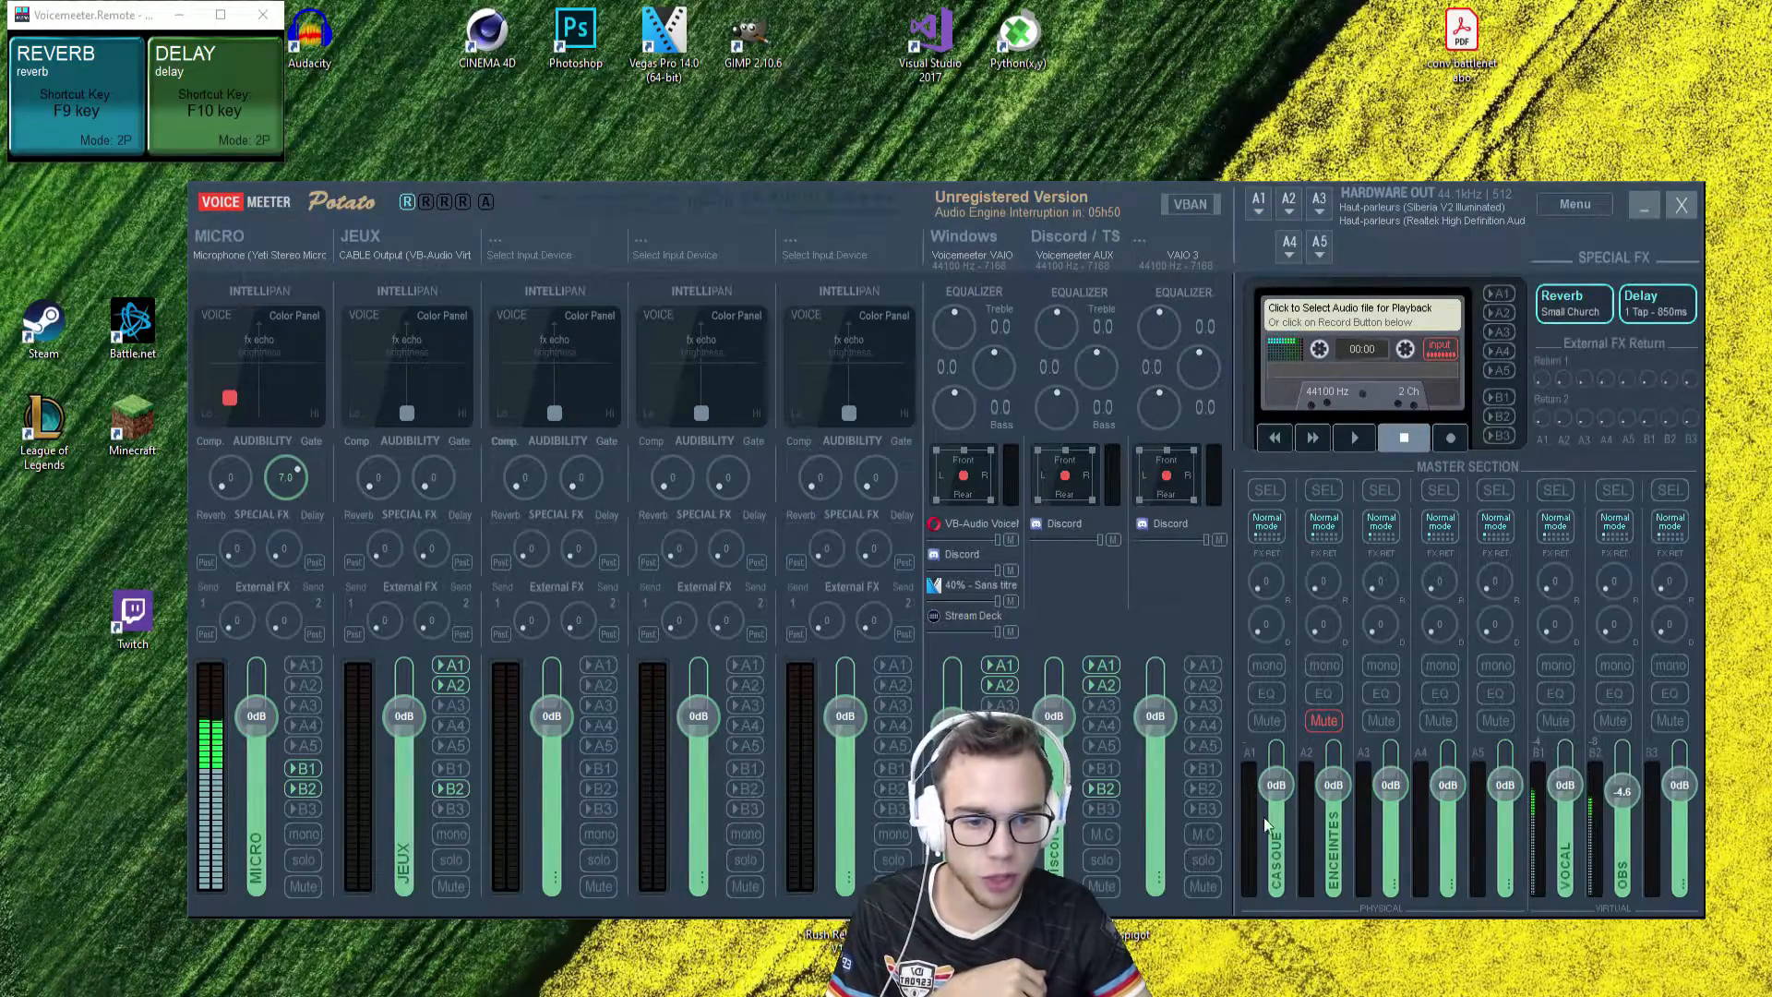
scroll(1274, 810, "up", 4)
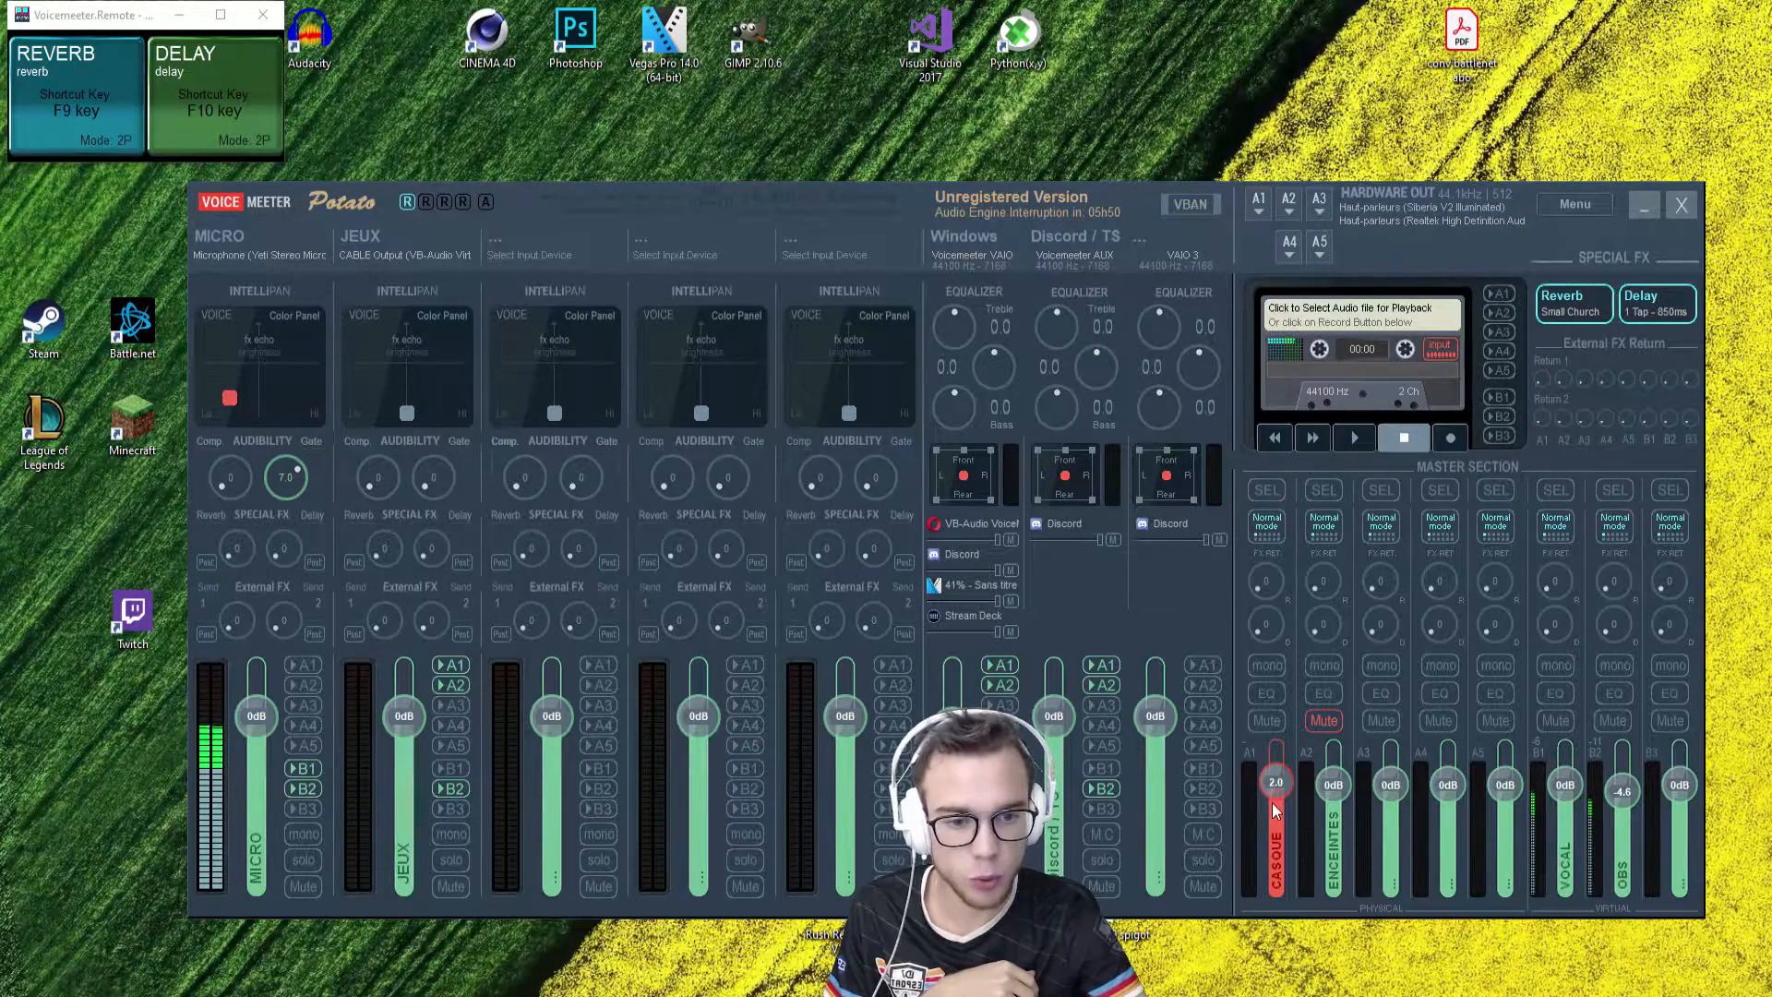
scroll(1273, 810, "down", 4)
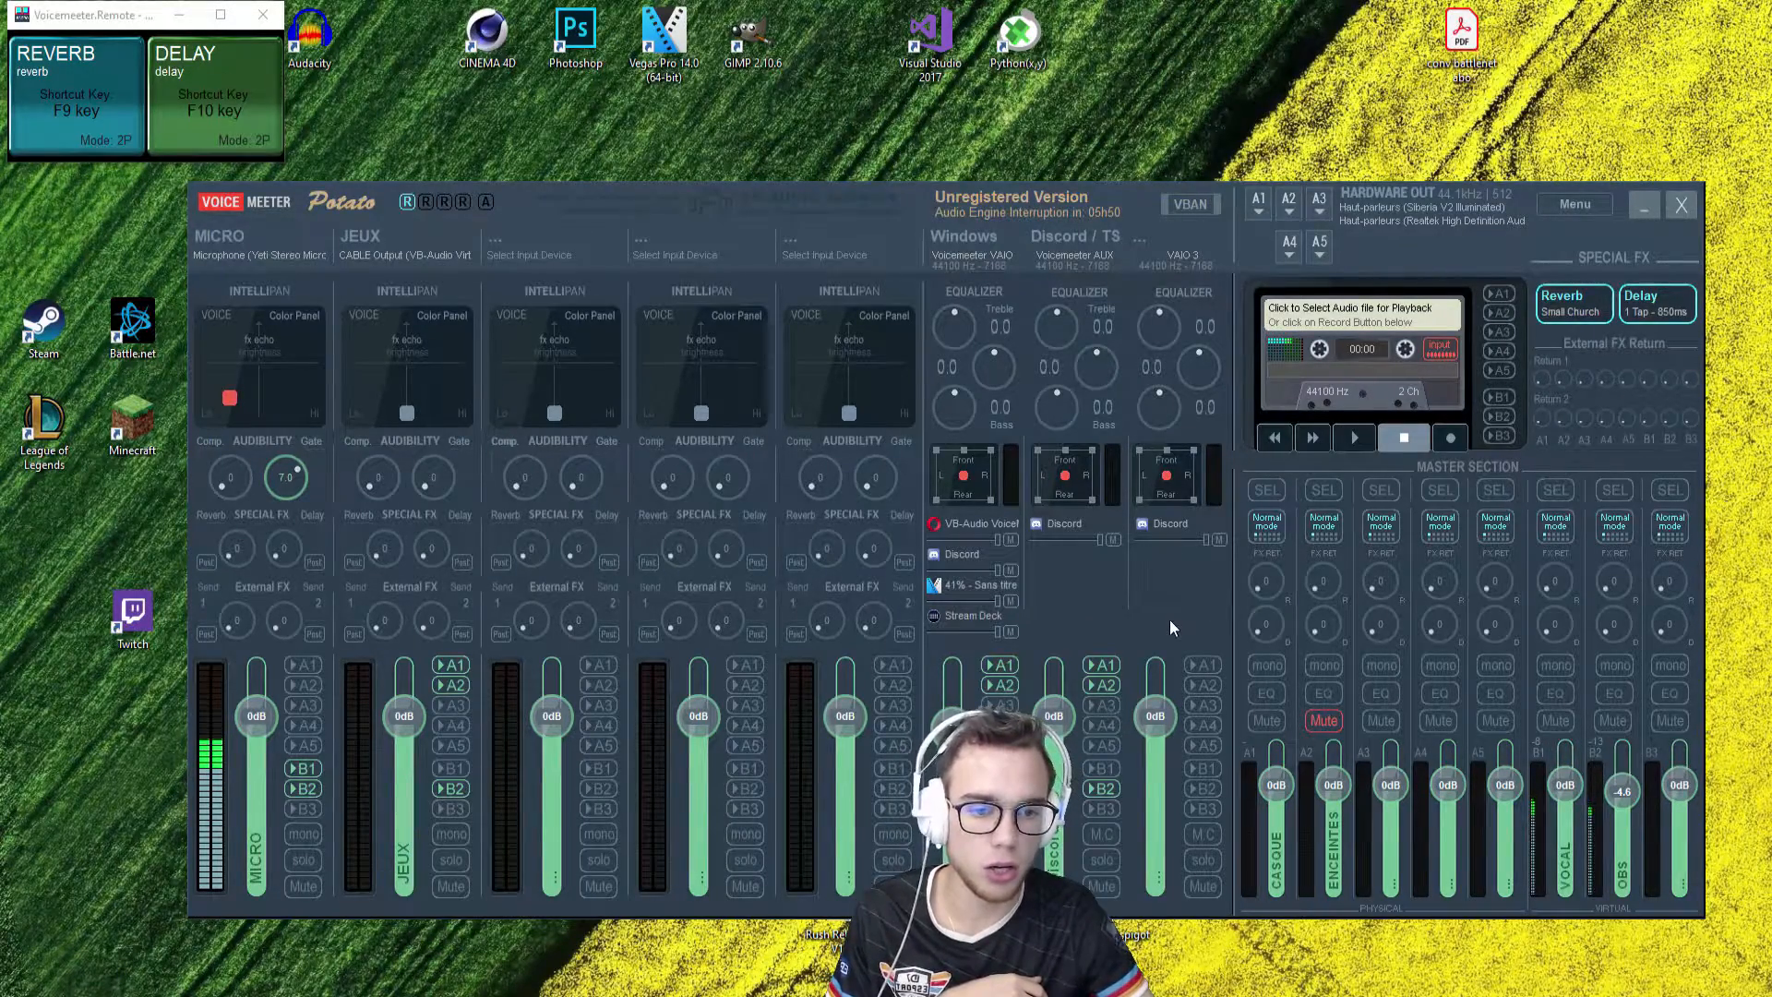
left_click(1611, 208)
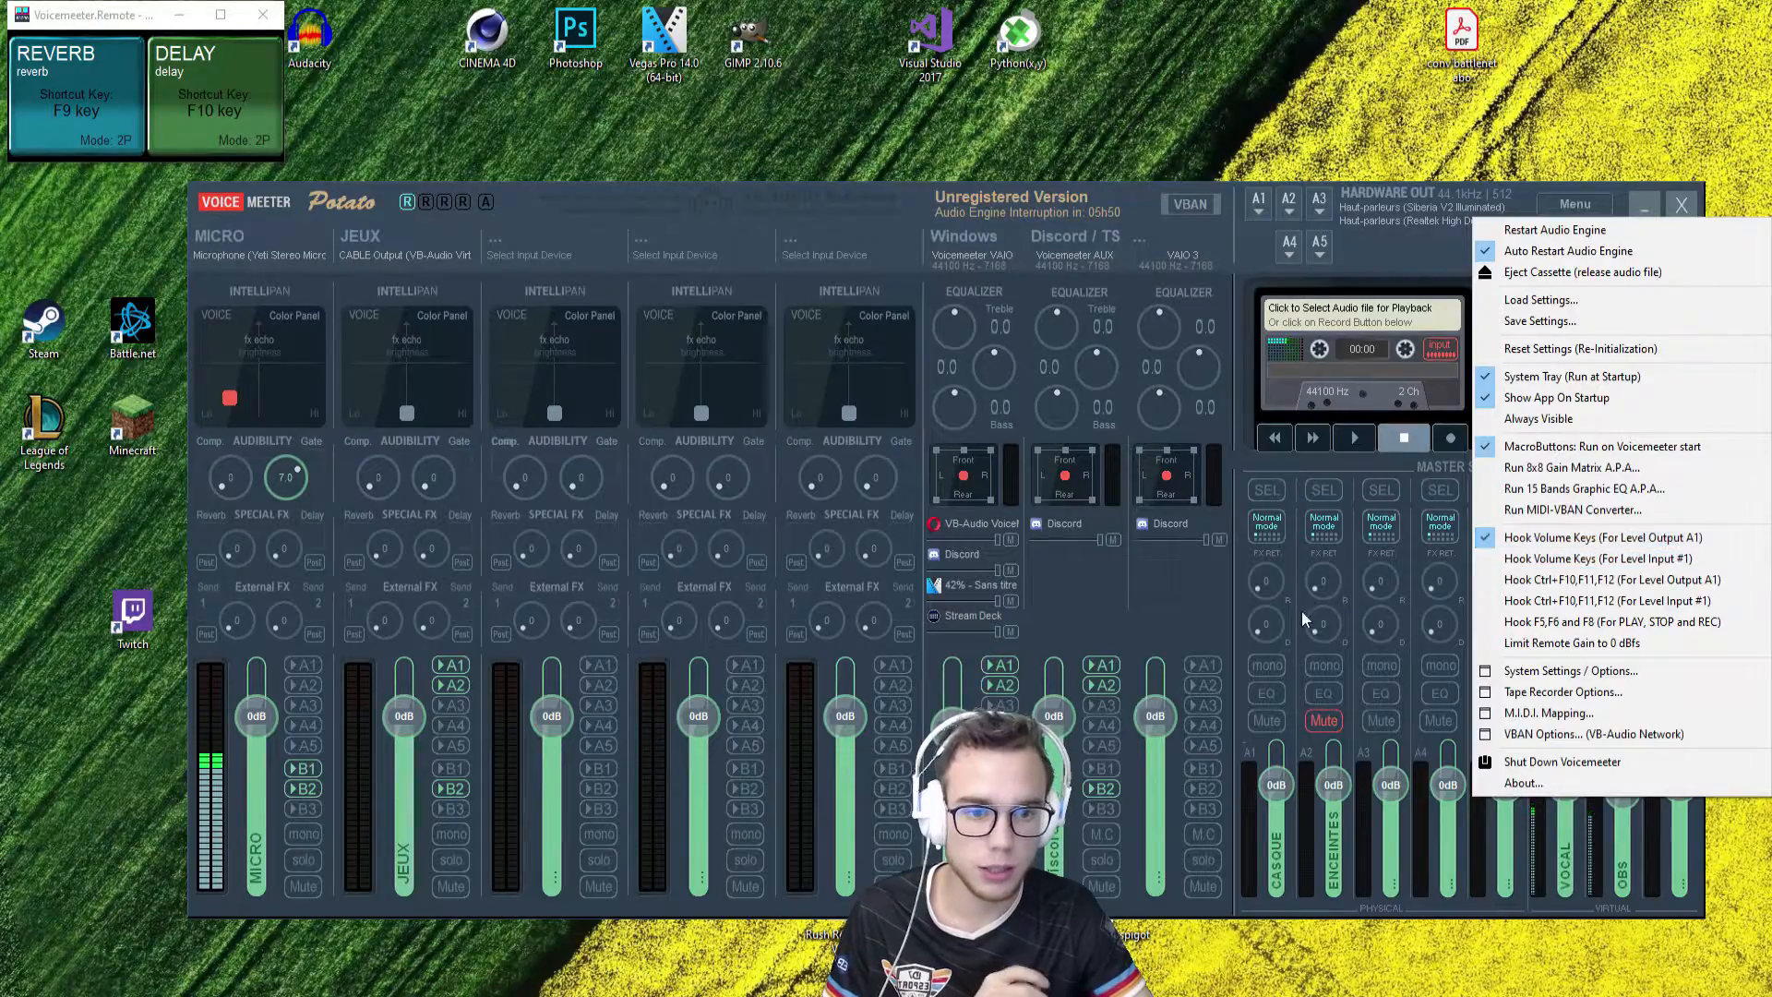
left_click(1186, 612)
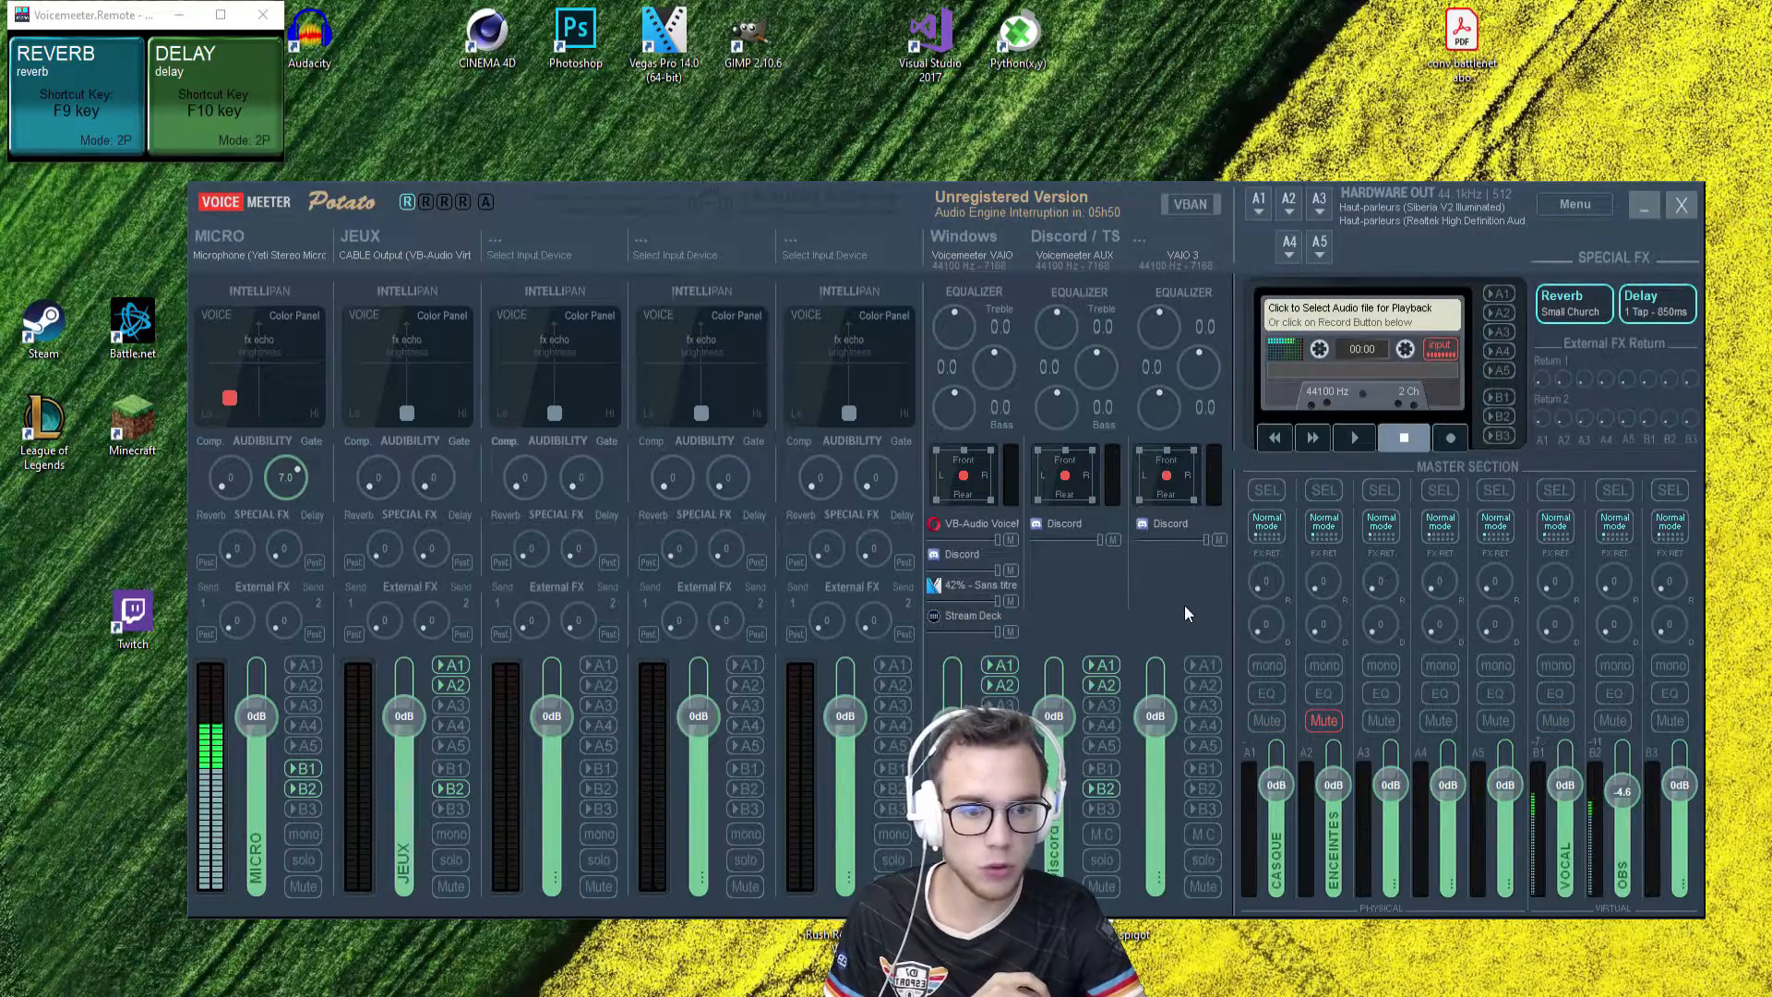
Step: Turn off the Show App On Startup option and check the startup settings again
left_click(1572, 209)
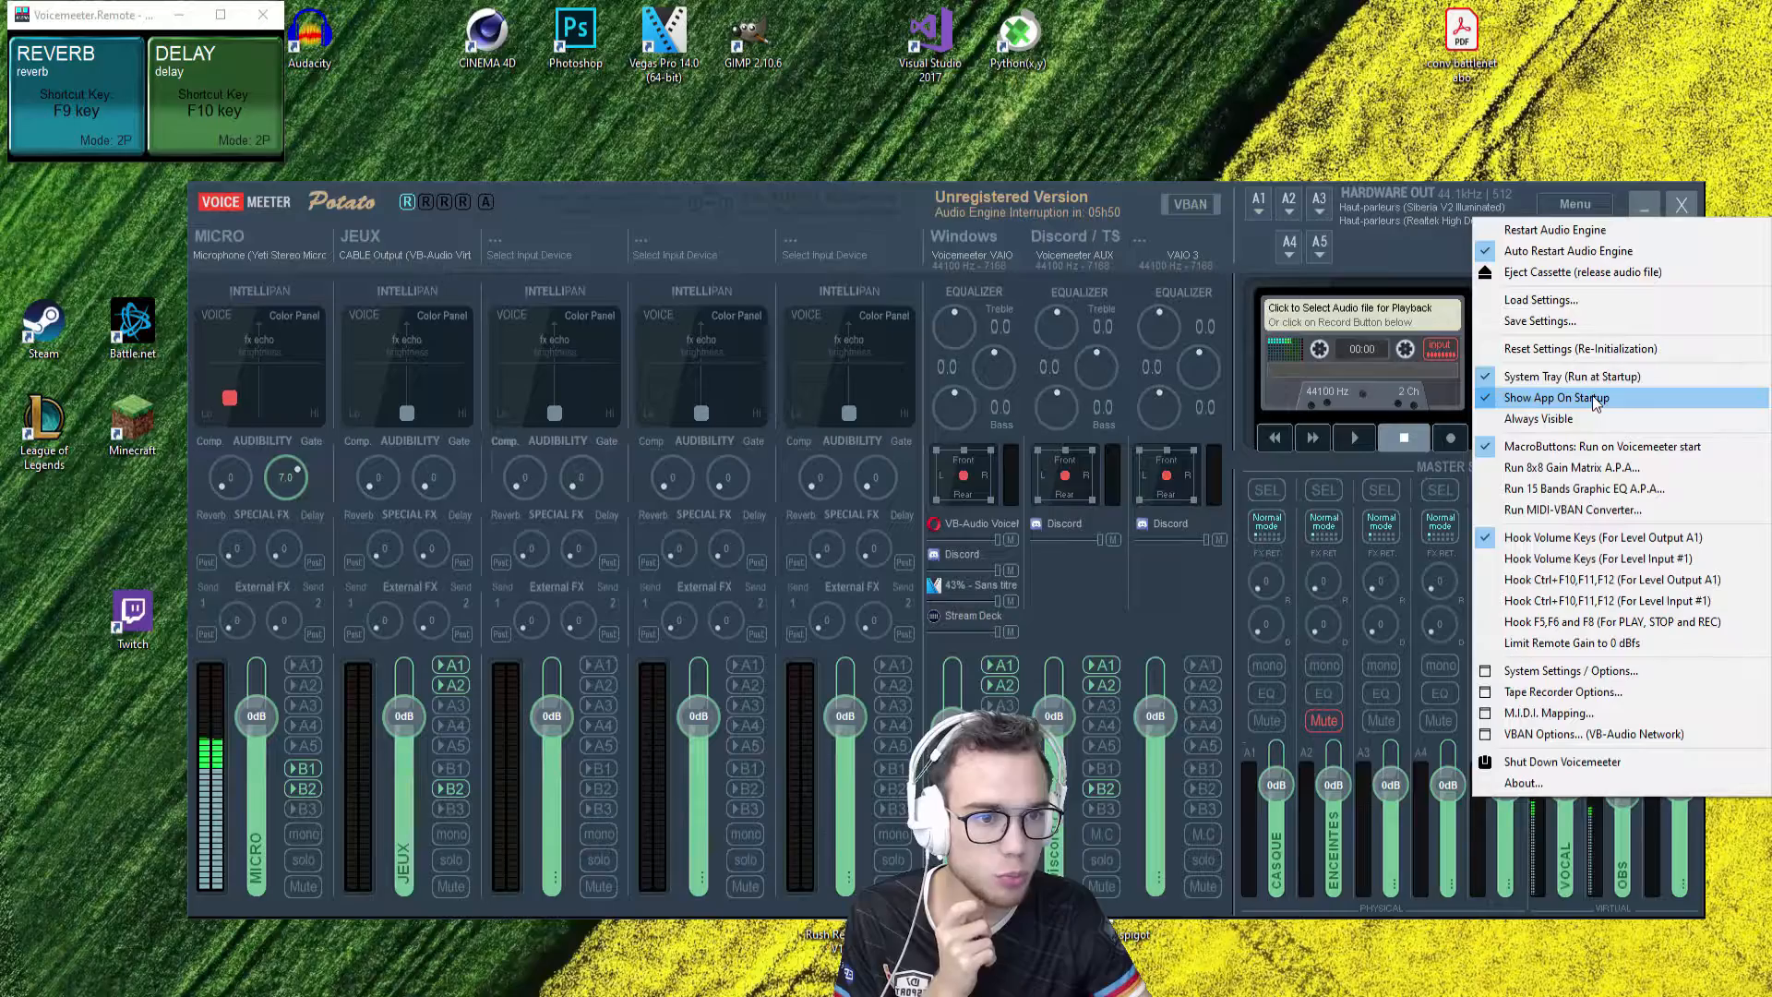
left_click(1560, 405)
left_click(1558, 209)
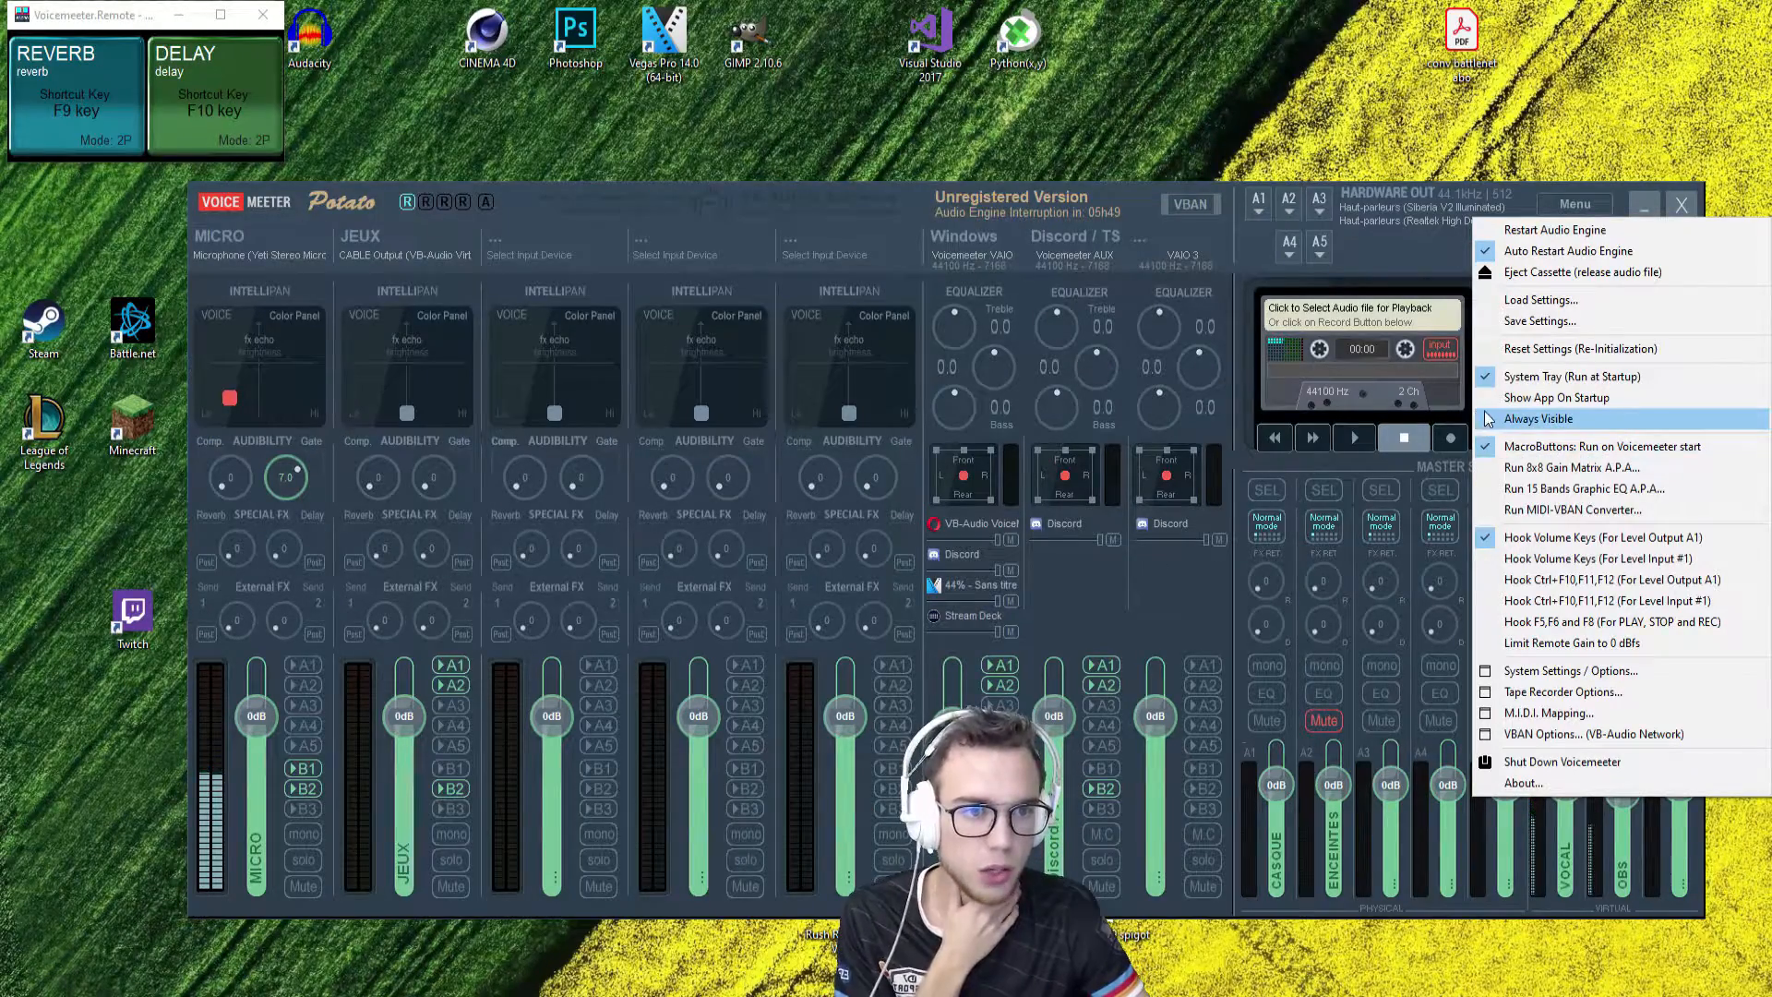
left_click(1408, 264)
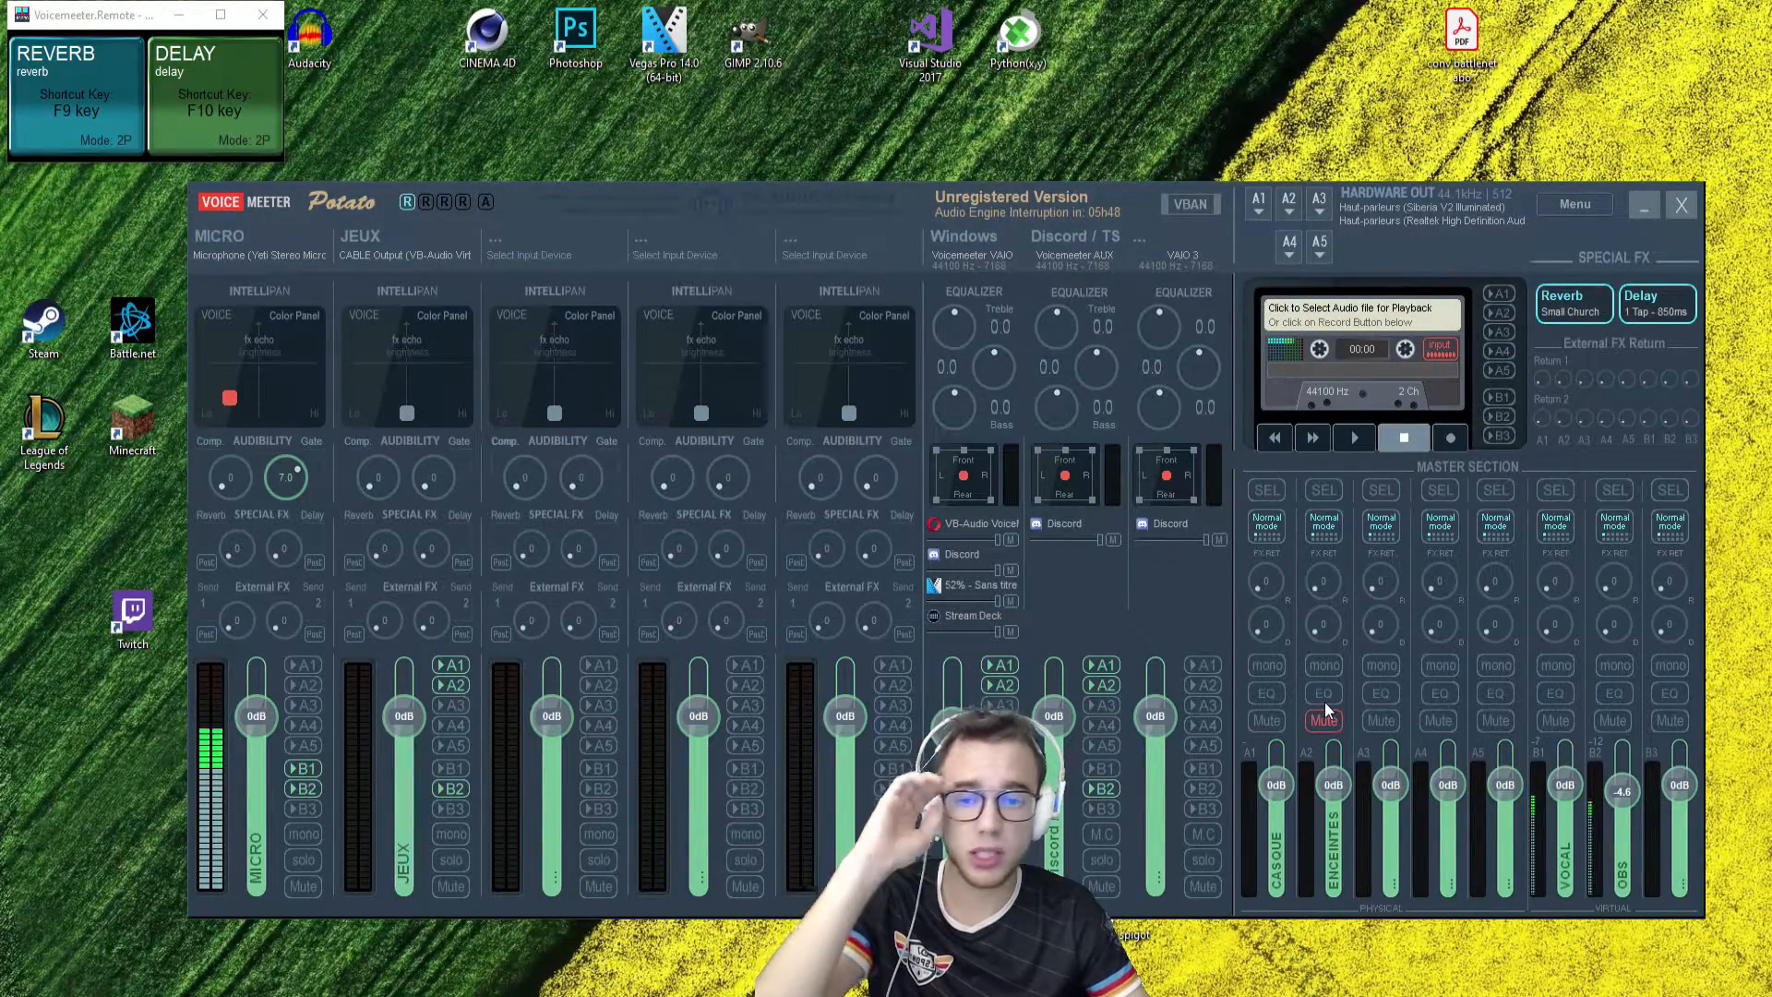
Step: View the input devices available for the MICRO strip without changing its name or device
left_click(289, 251)
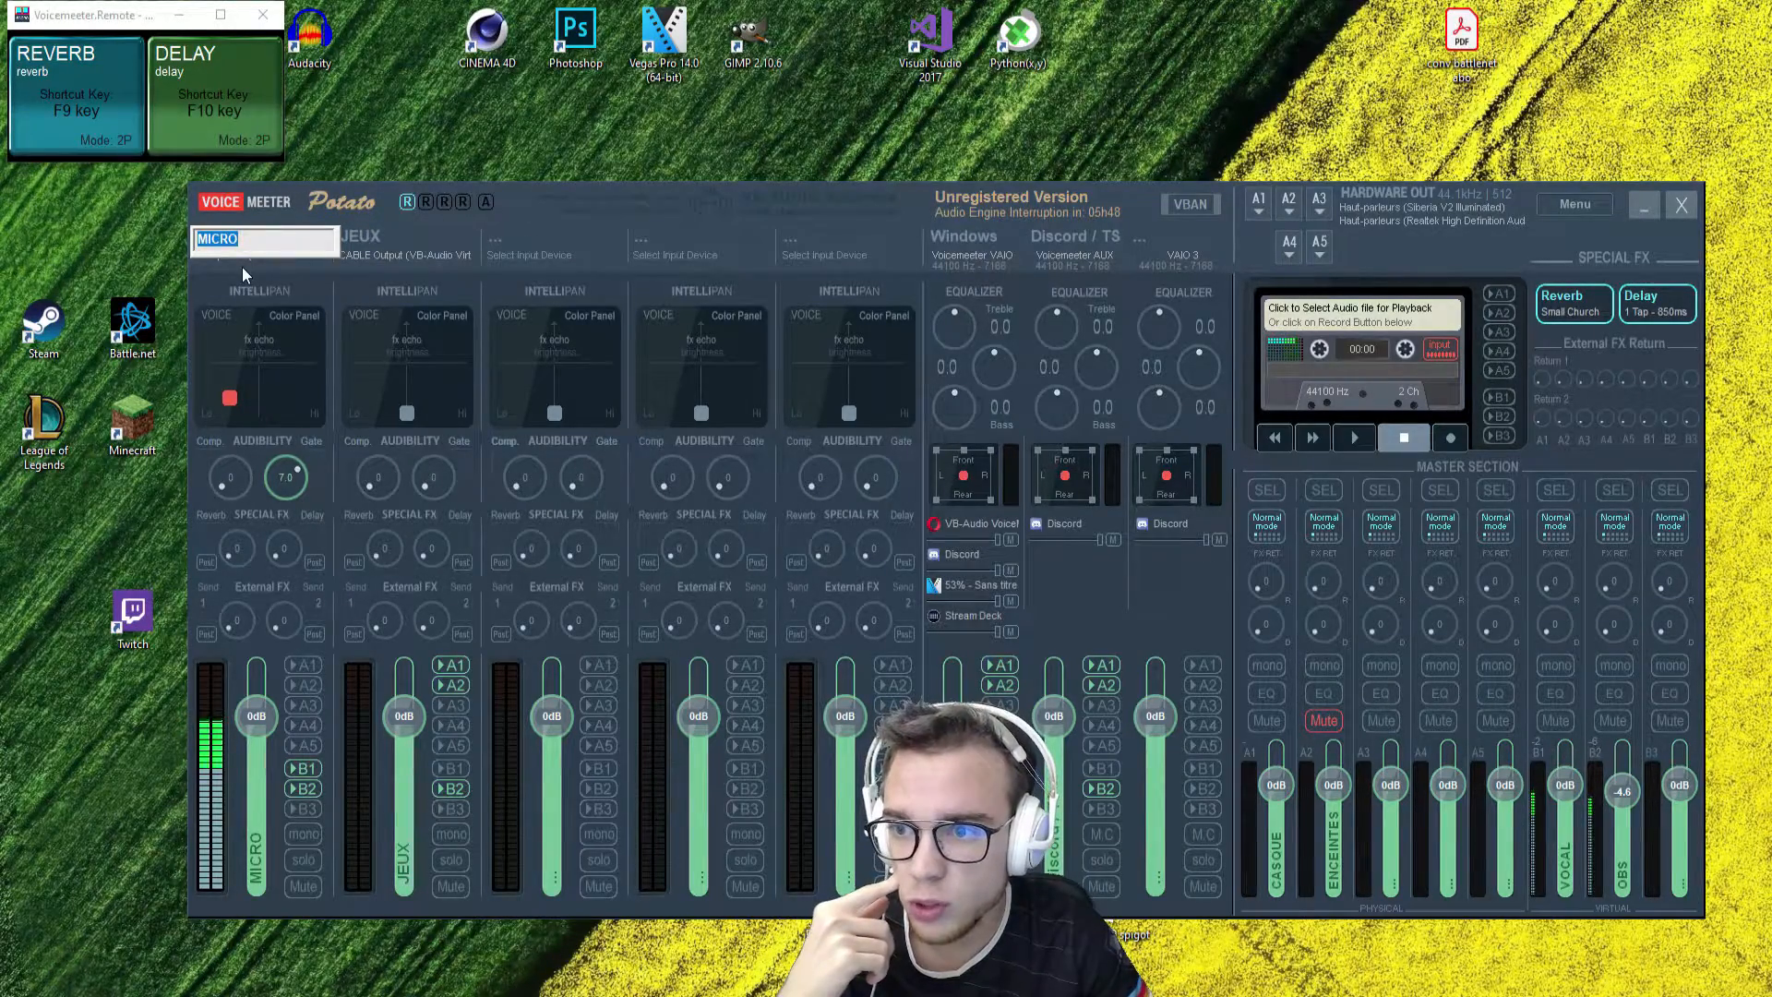
left_click(346, 272)
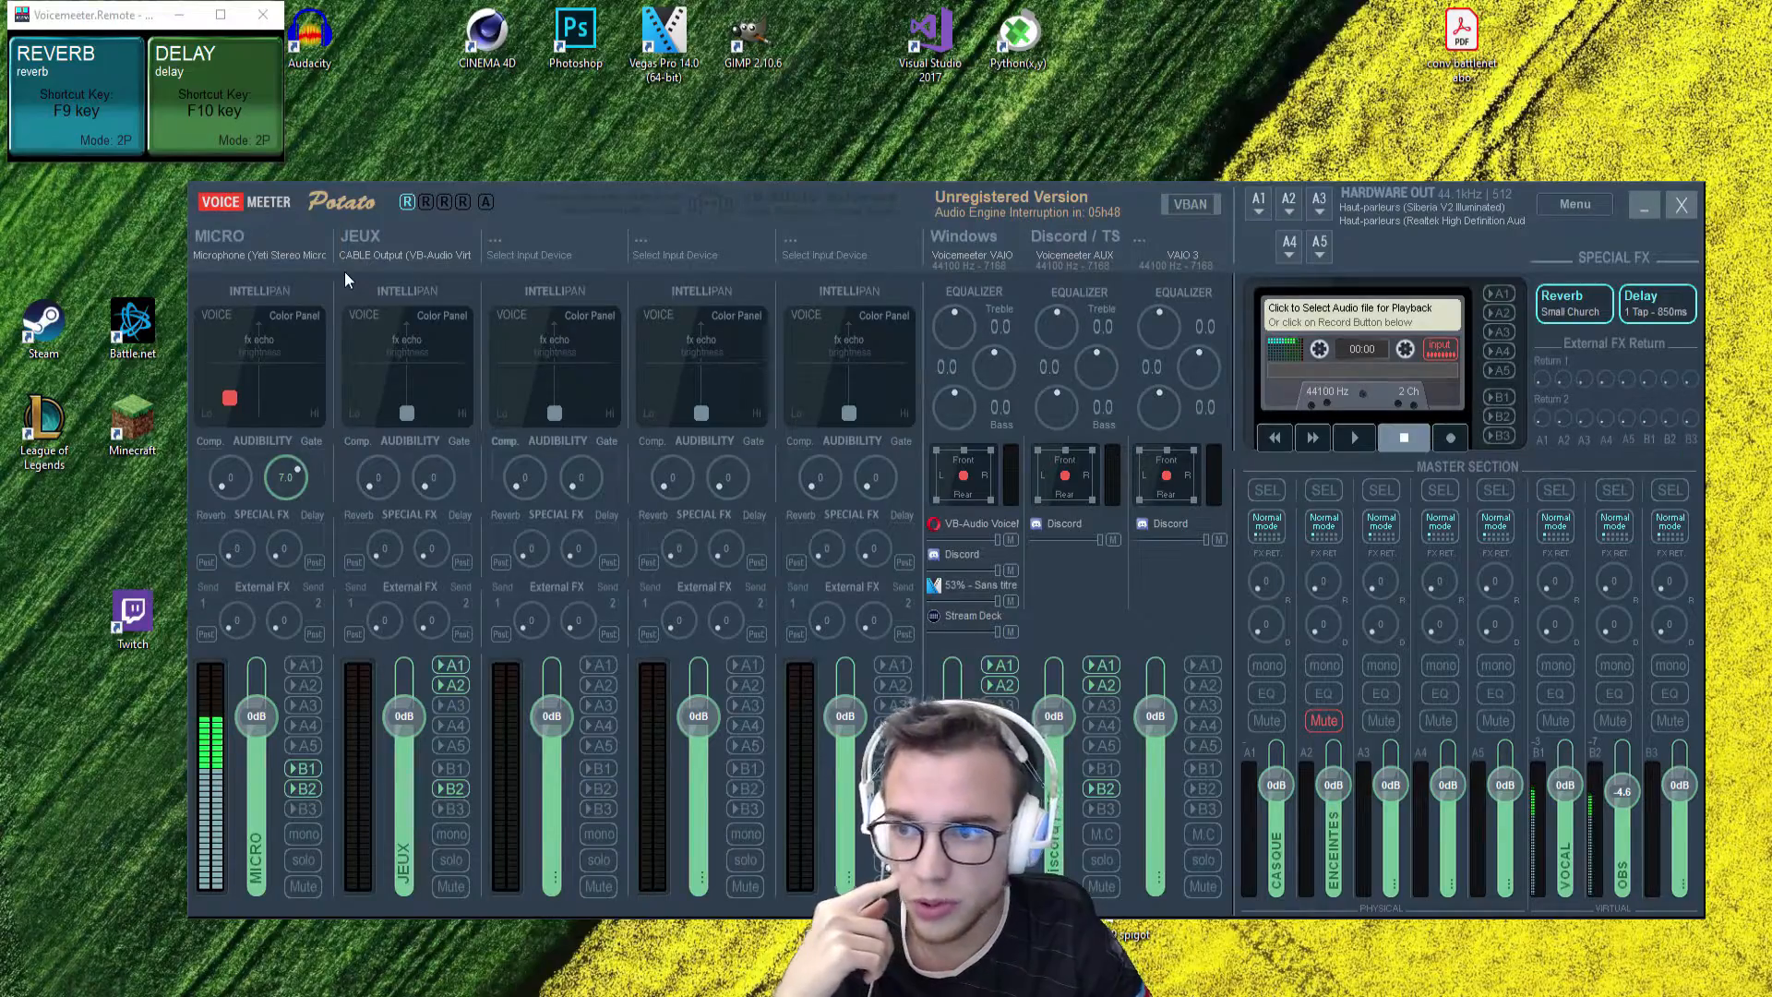
left_click(251, 258)
left_click(253, 256)
left_click(253, 256)
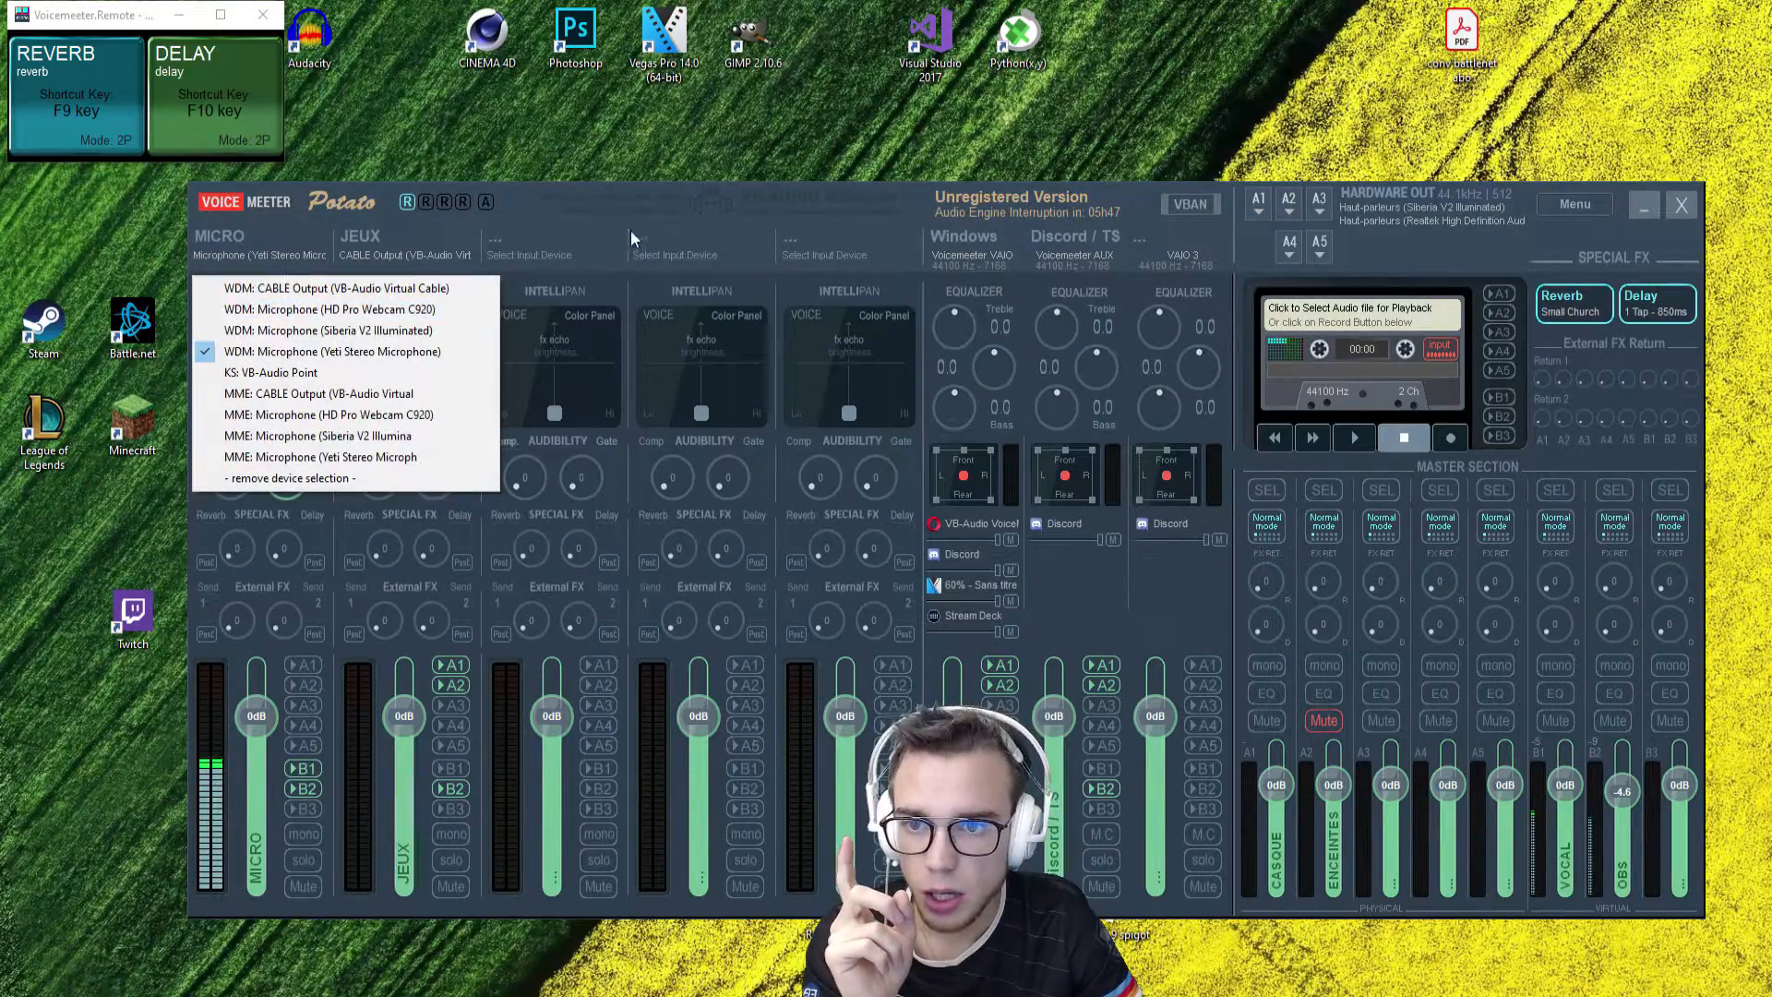
left_click(578, 222)
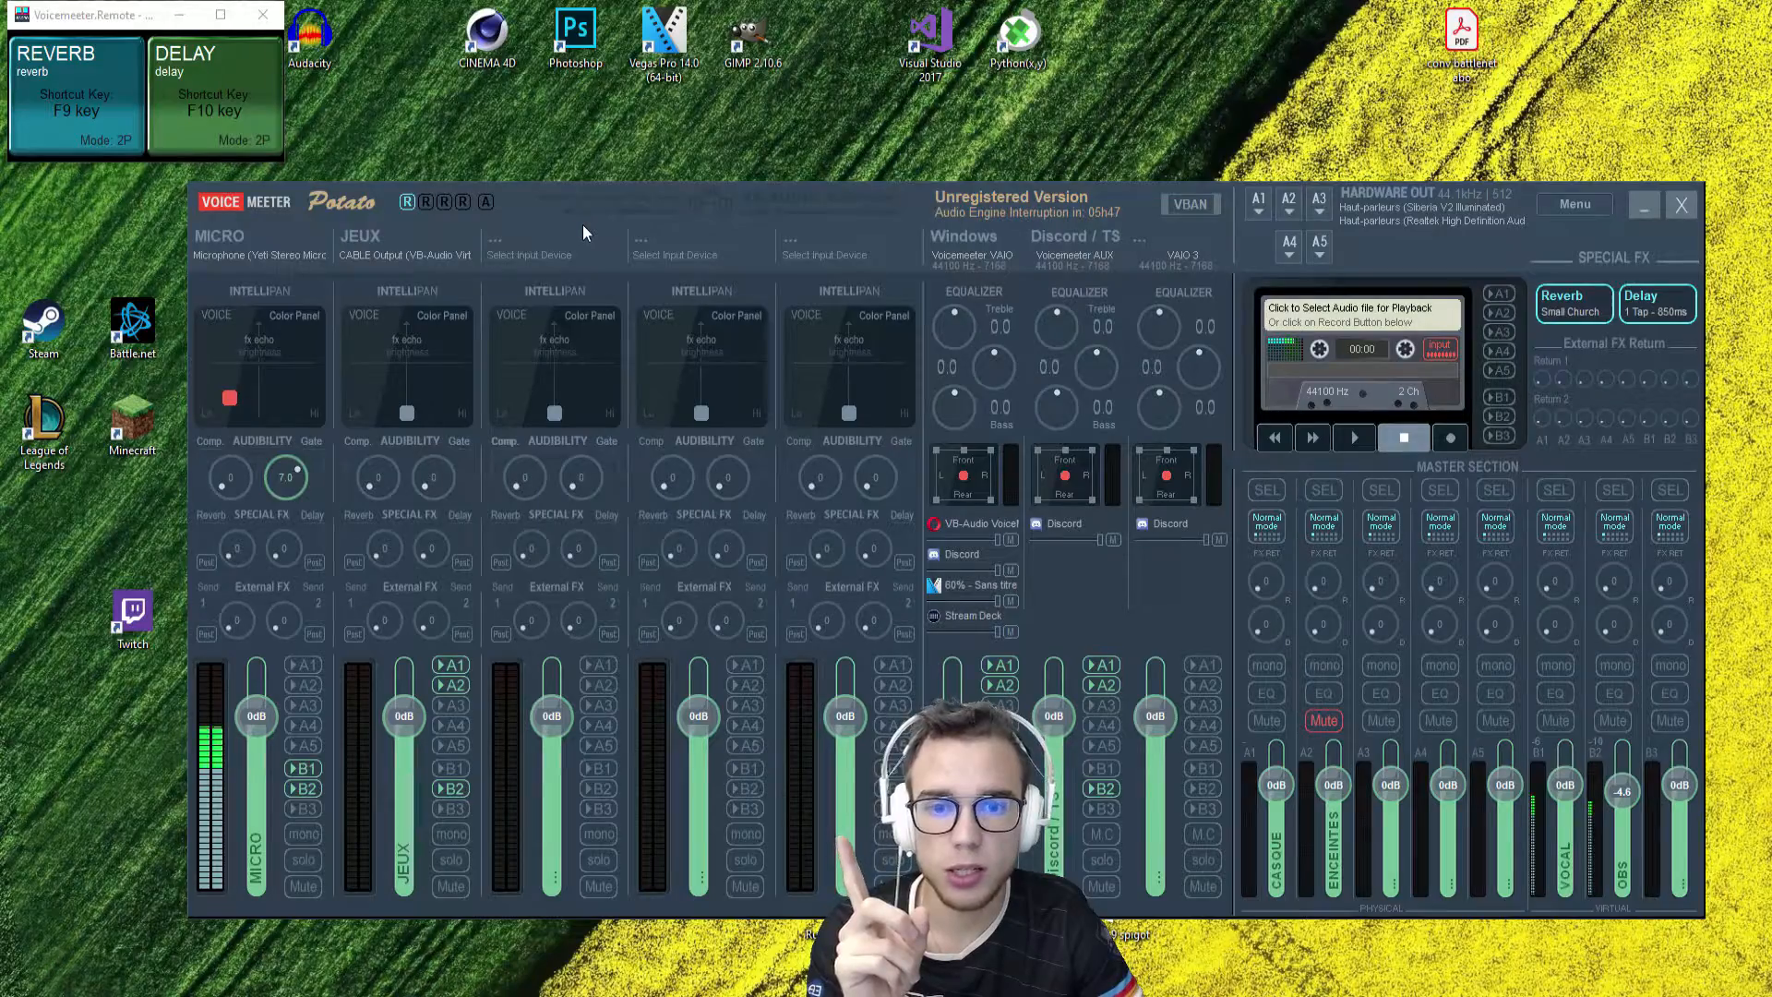
Step: View the input devices available for the JEUX strip without changing the selected device
left_click(384, 253)
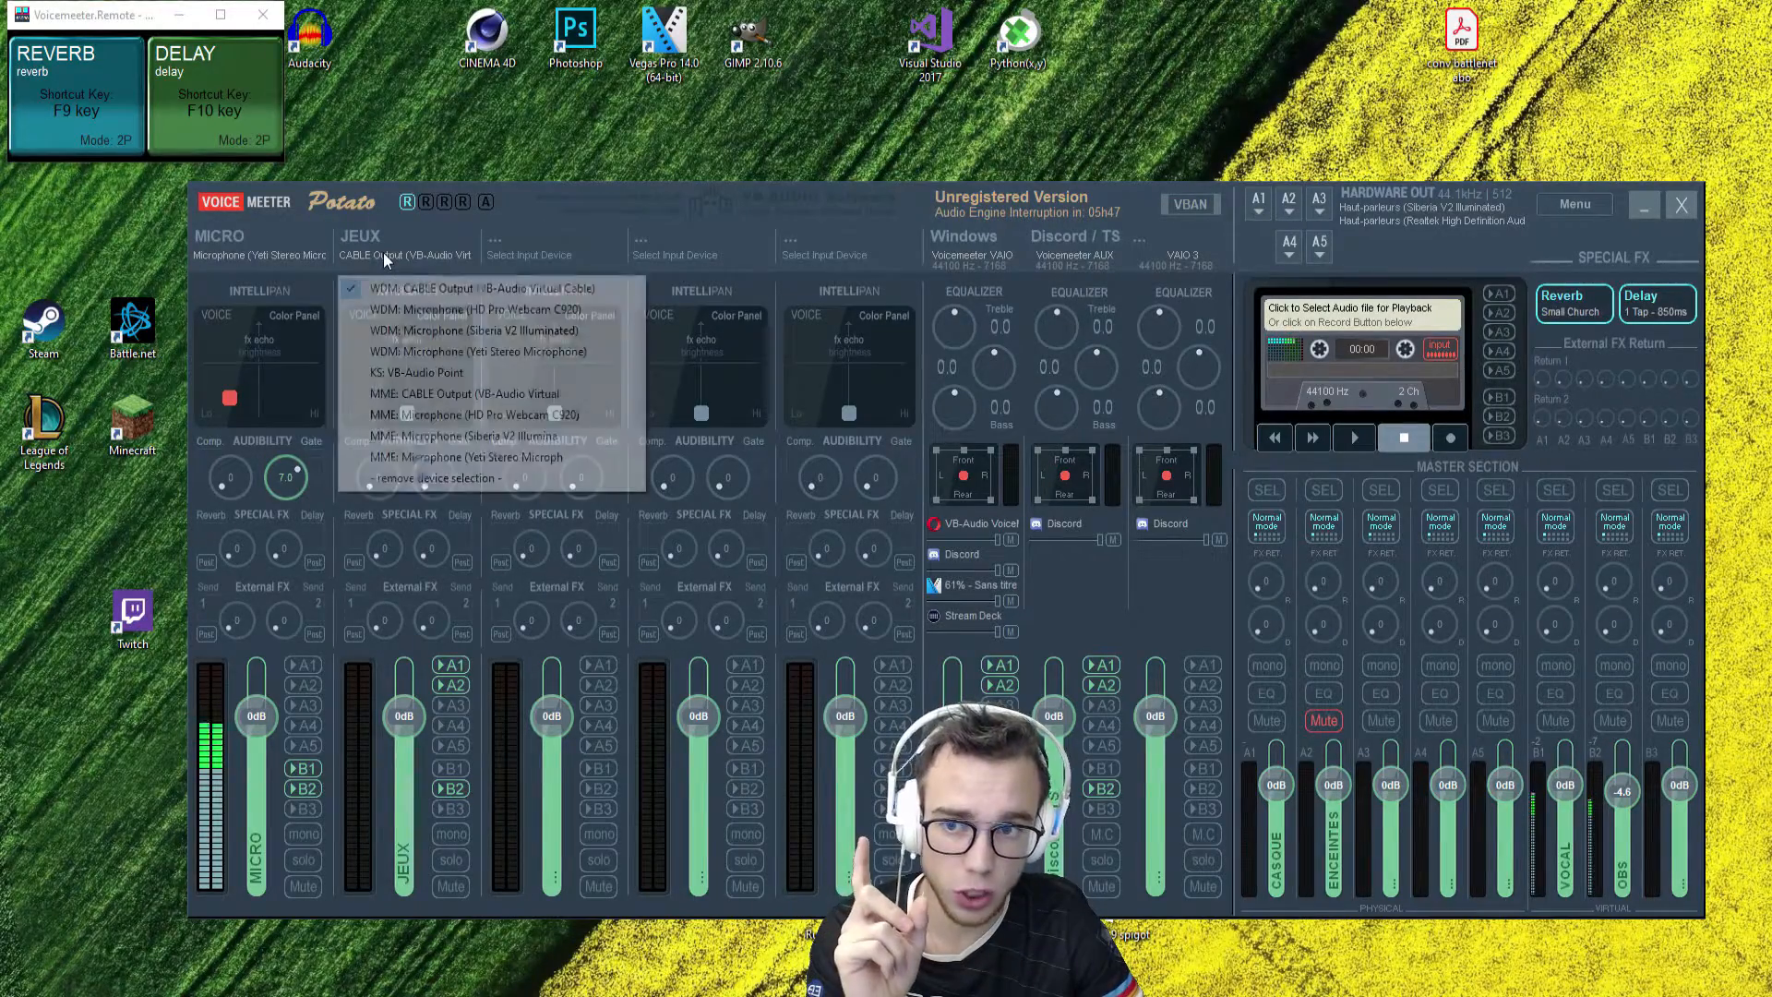
left_click(525, 220)
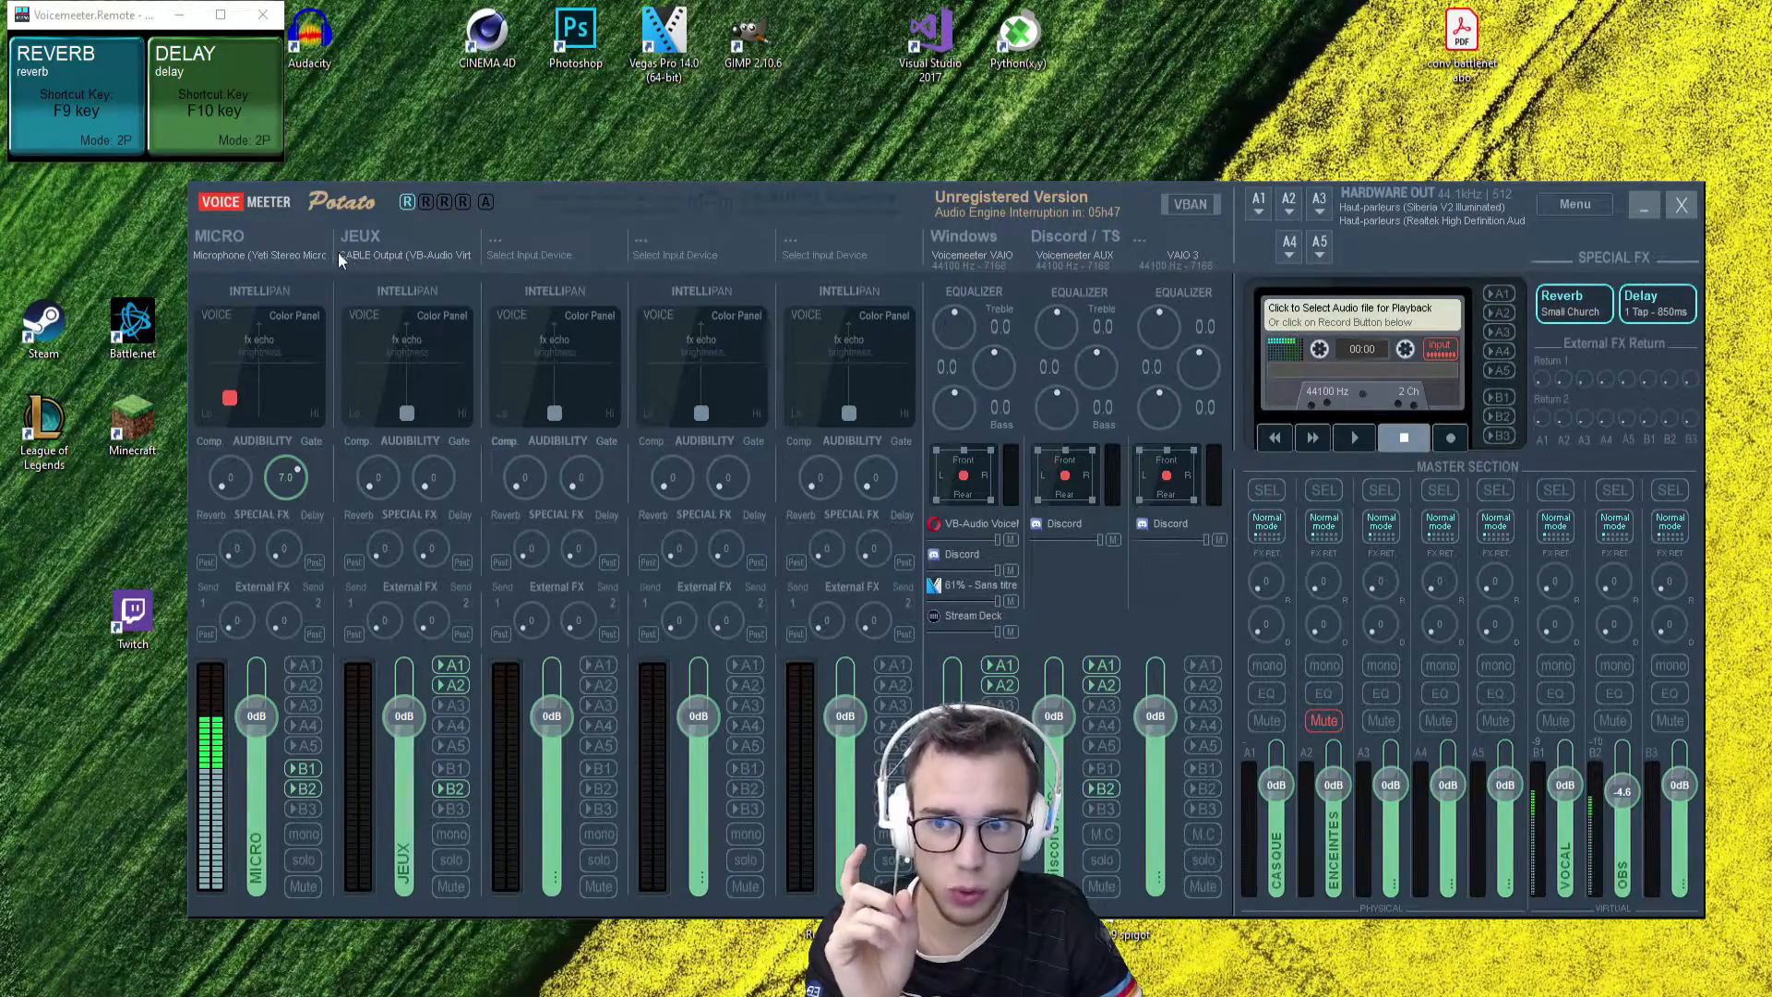
left_click(397, 253)
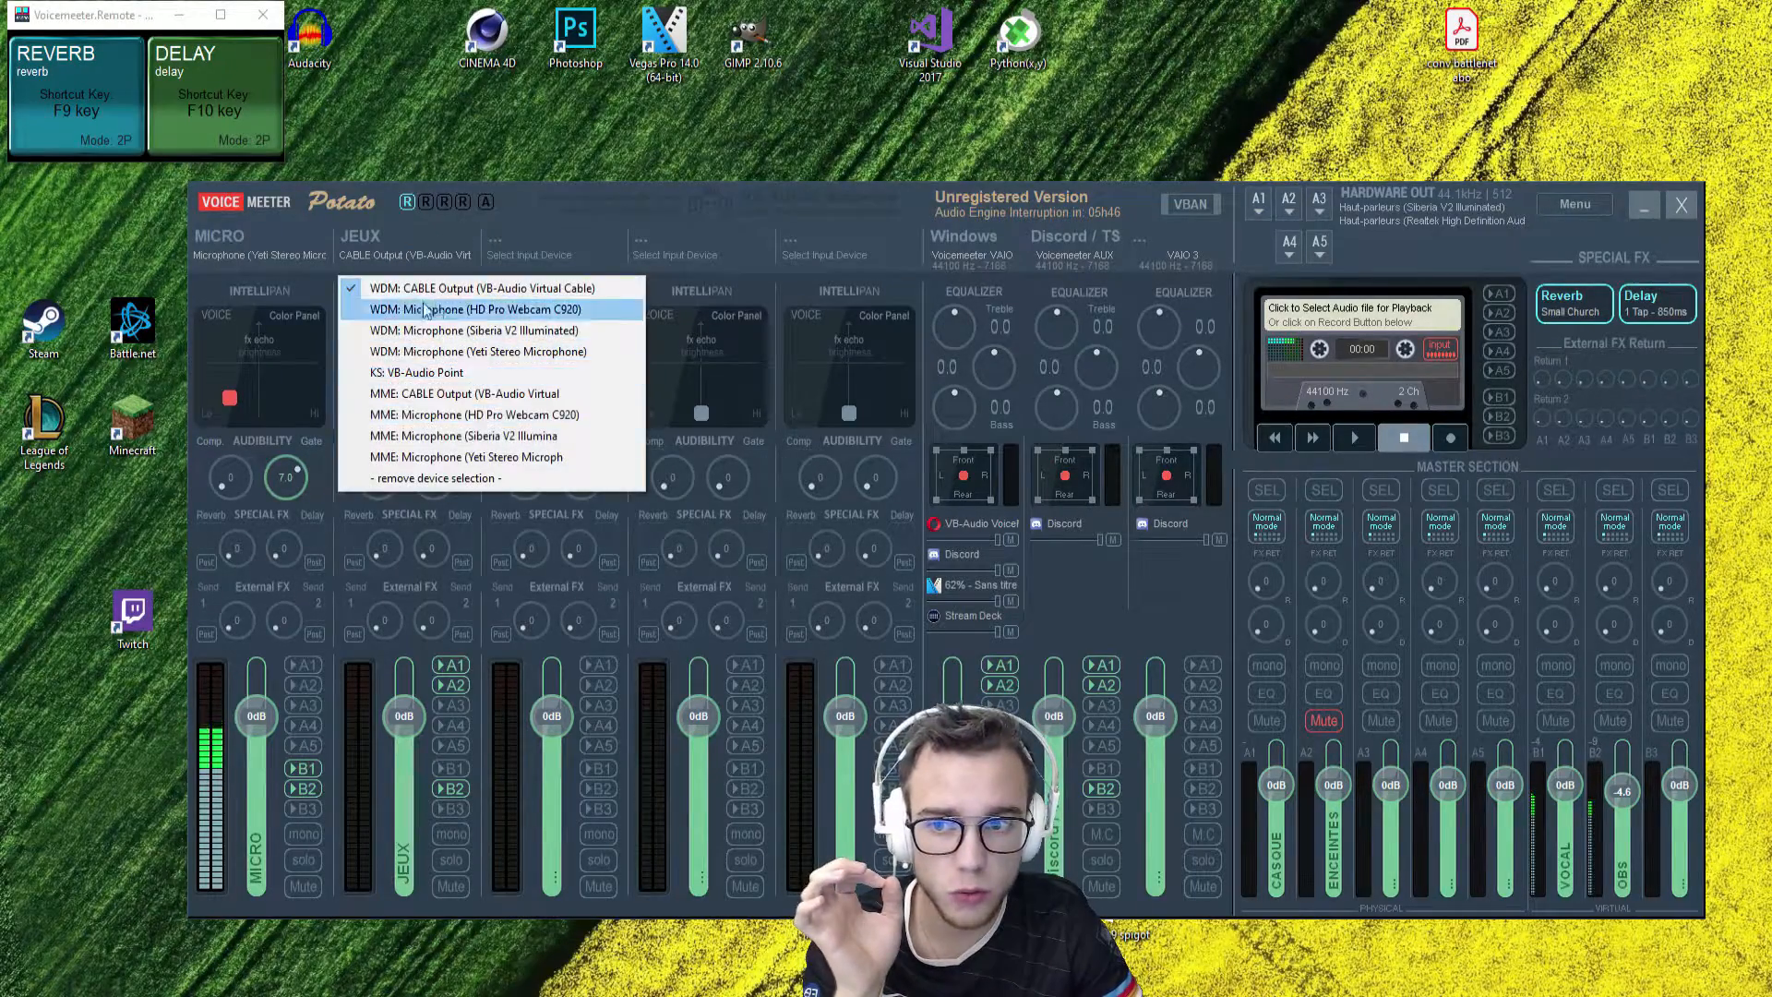
left_click(530, 228)
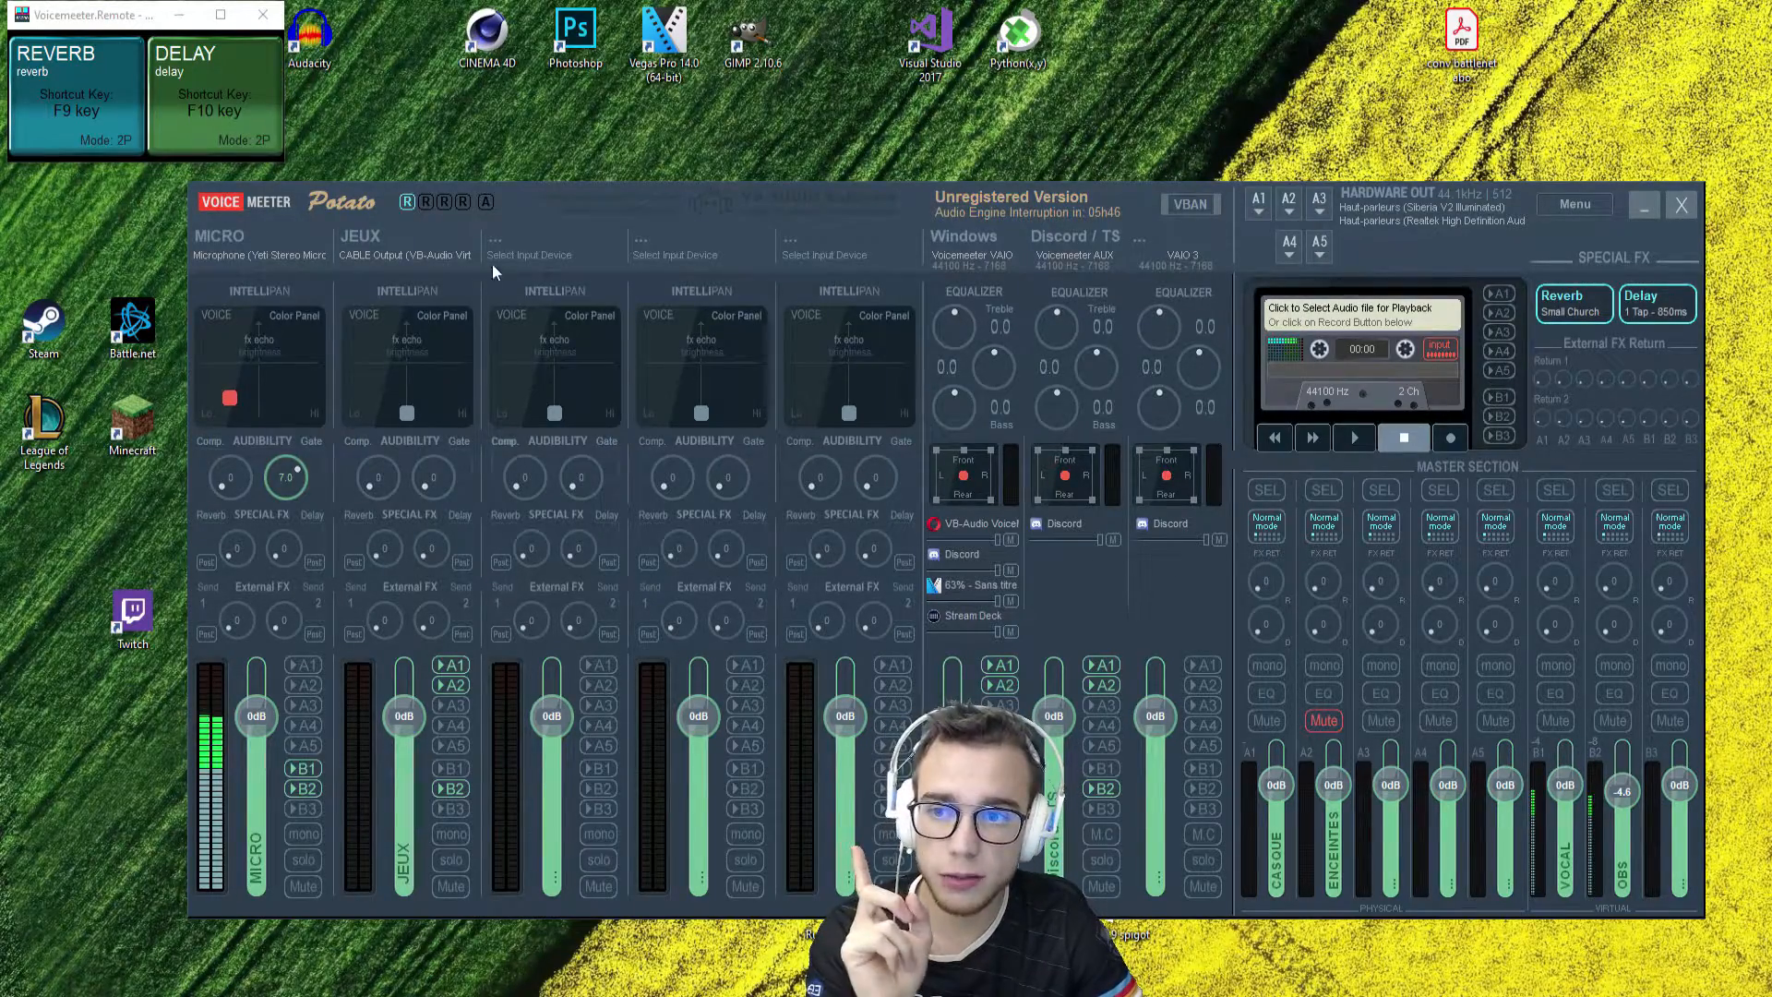
left_click(436, 257)
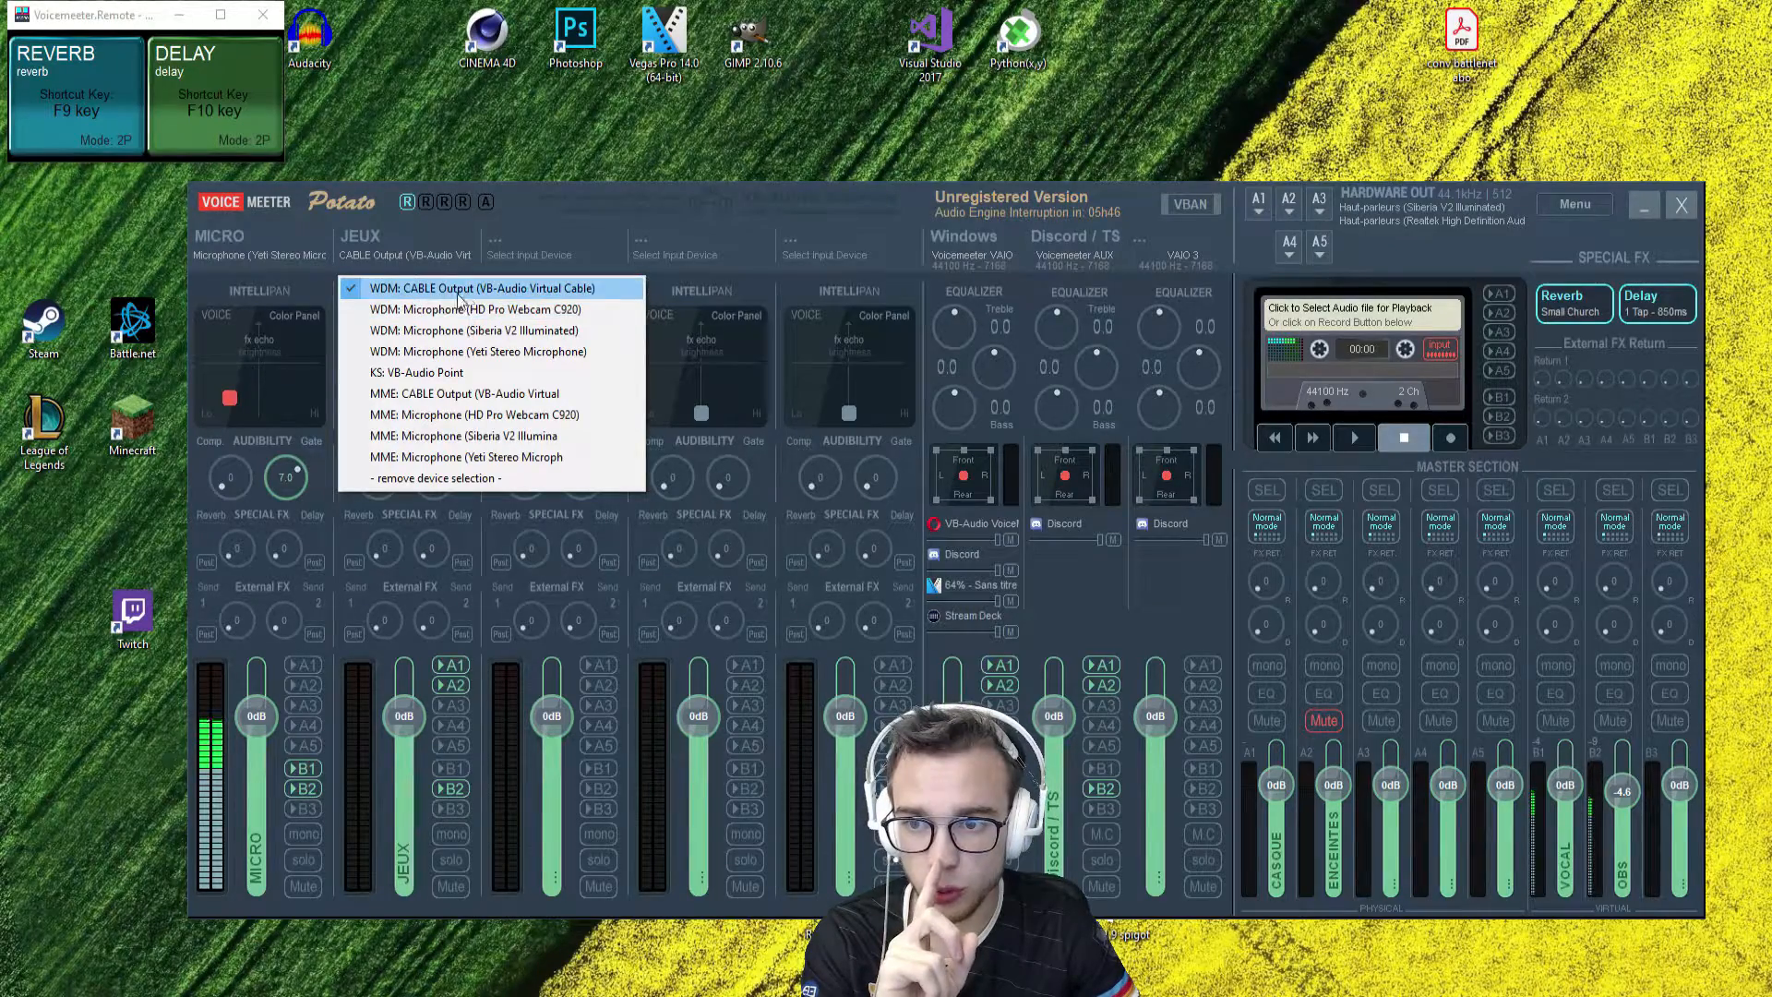
left_click(507, 225)
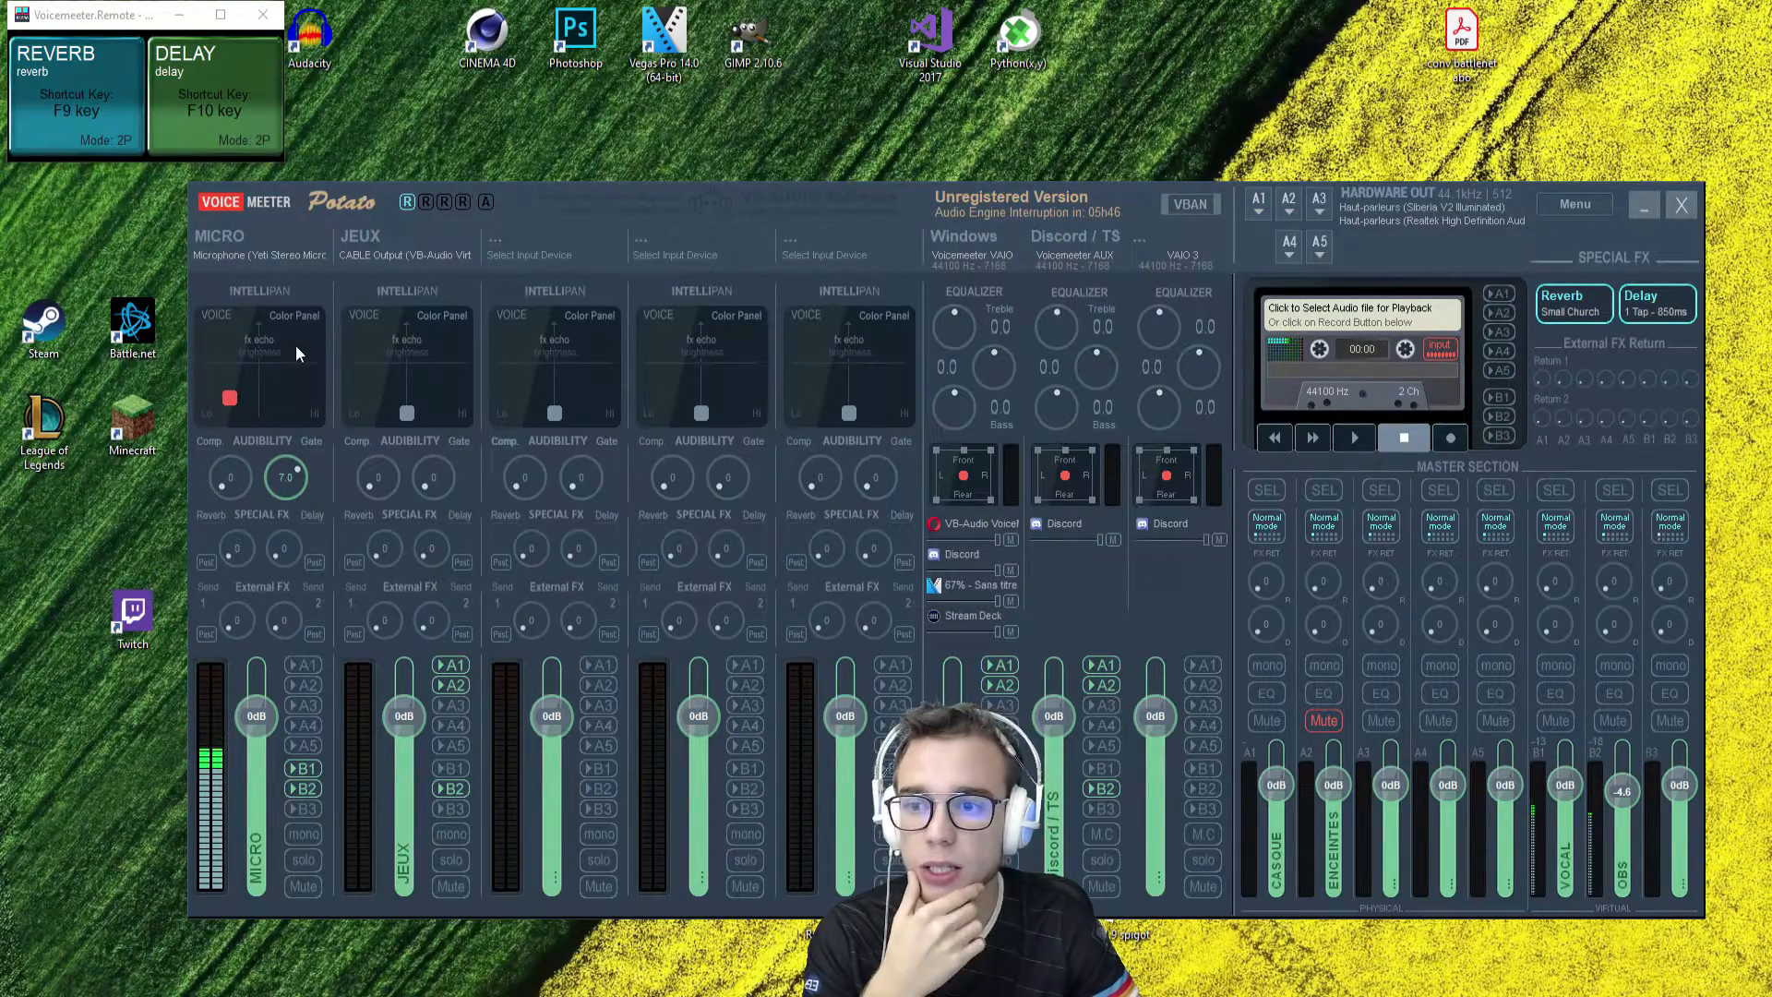
scroll(295, 358, "down", 4)
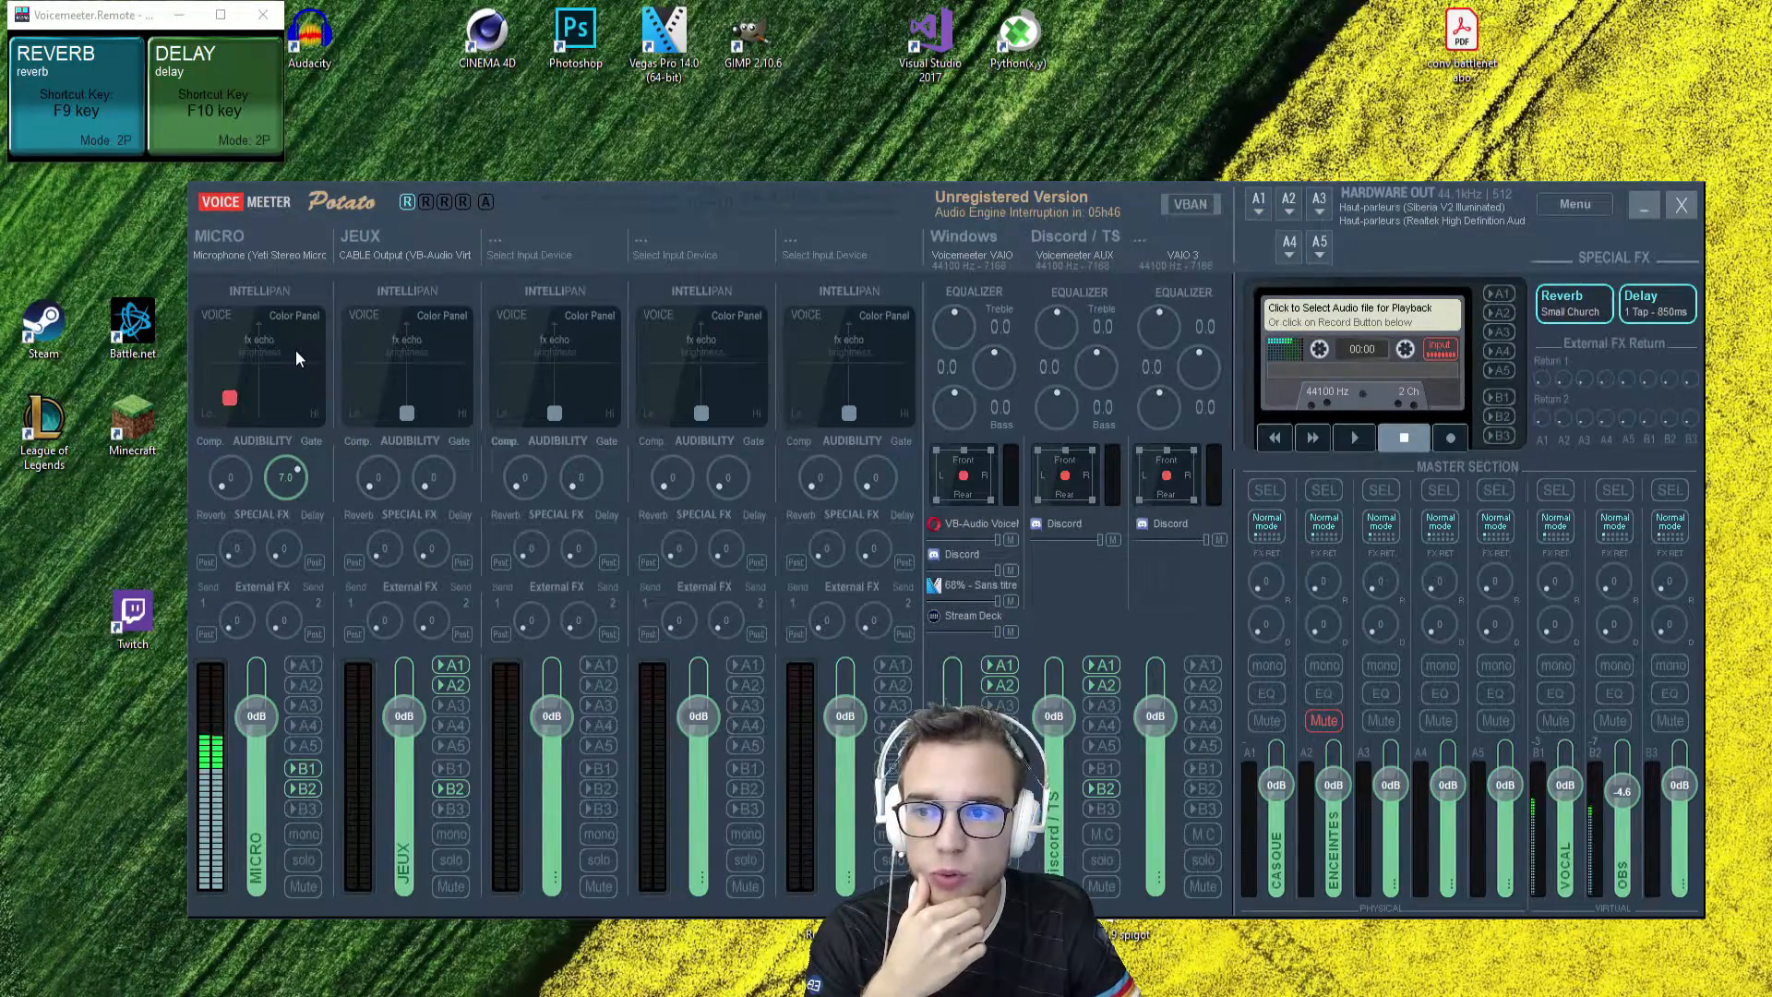
scroll(296, 358, "down", 1)
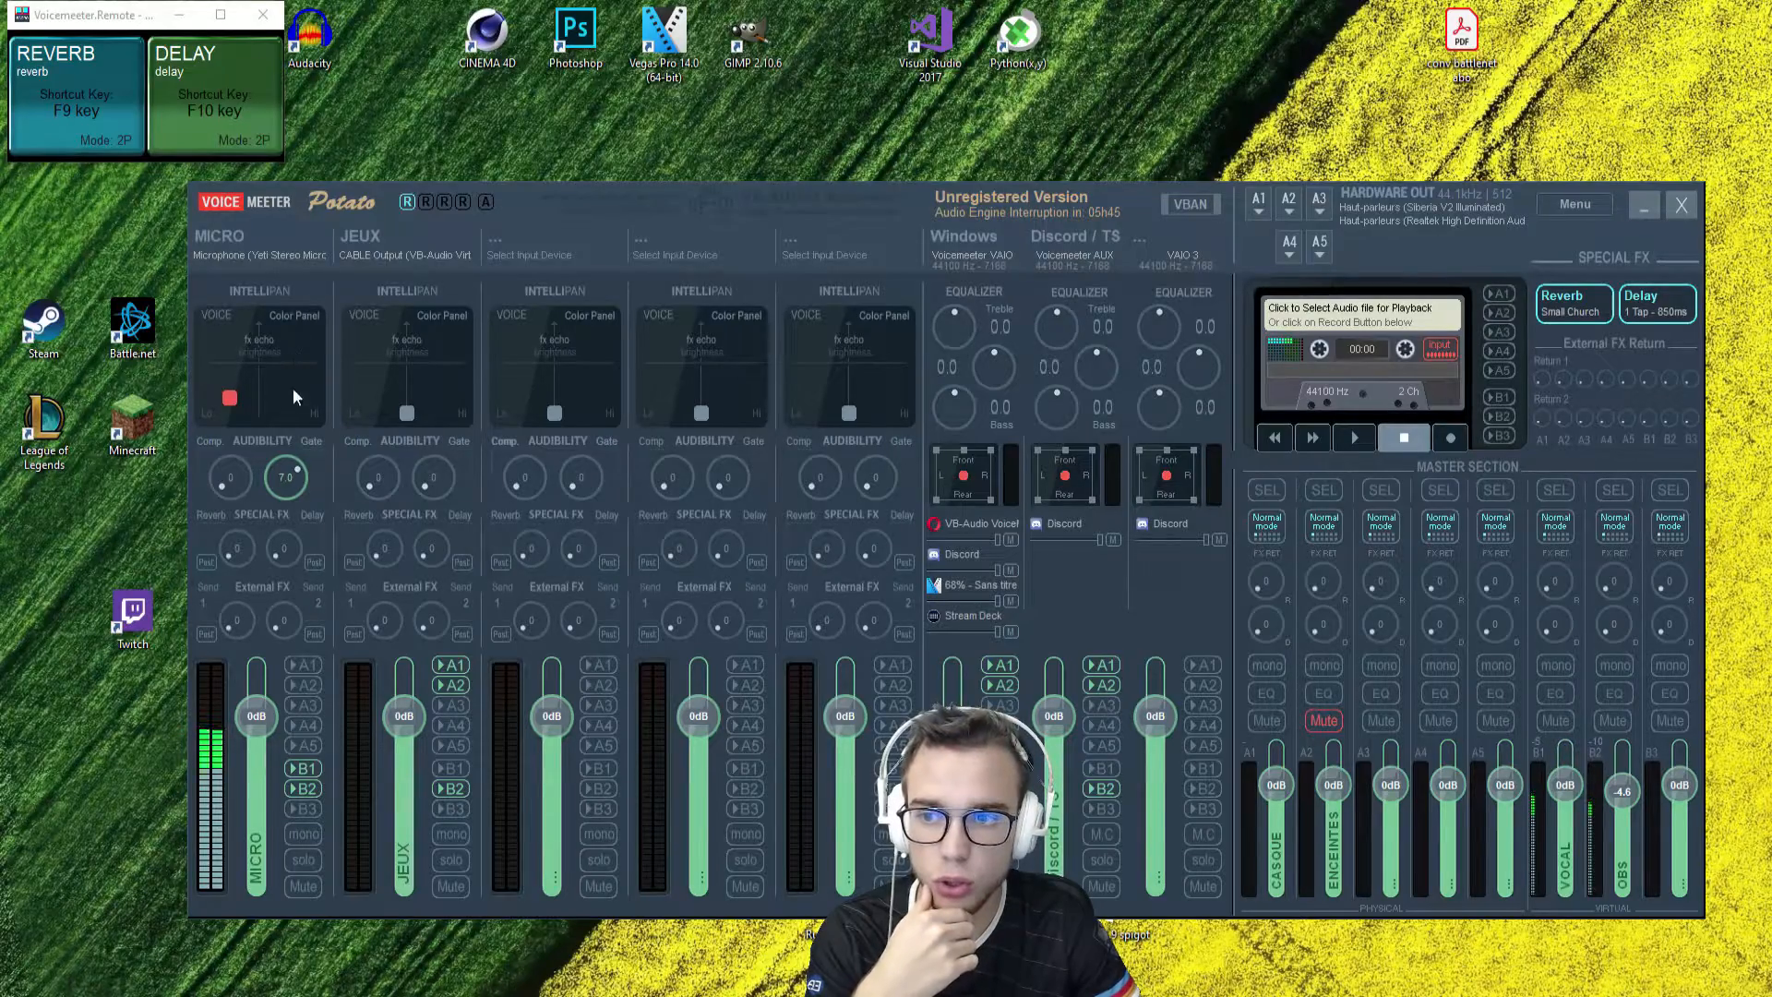
scroll(258, 356, "down", 1)
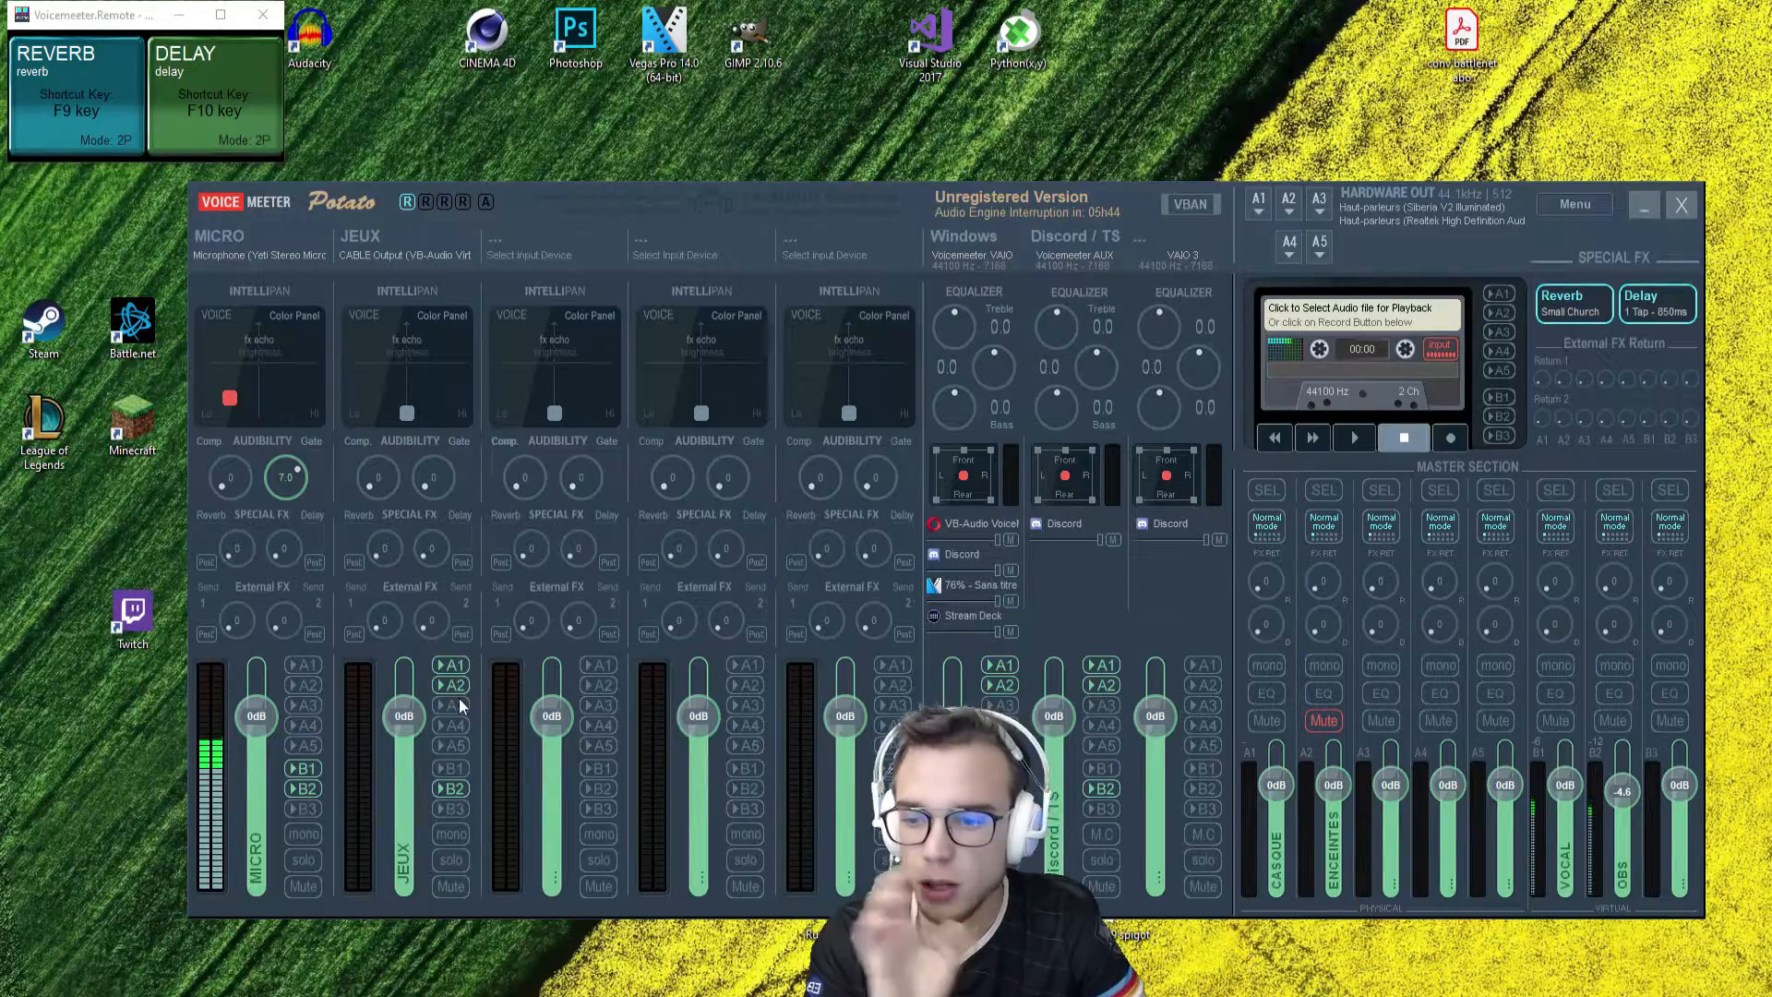
double_click(258, 843)
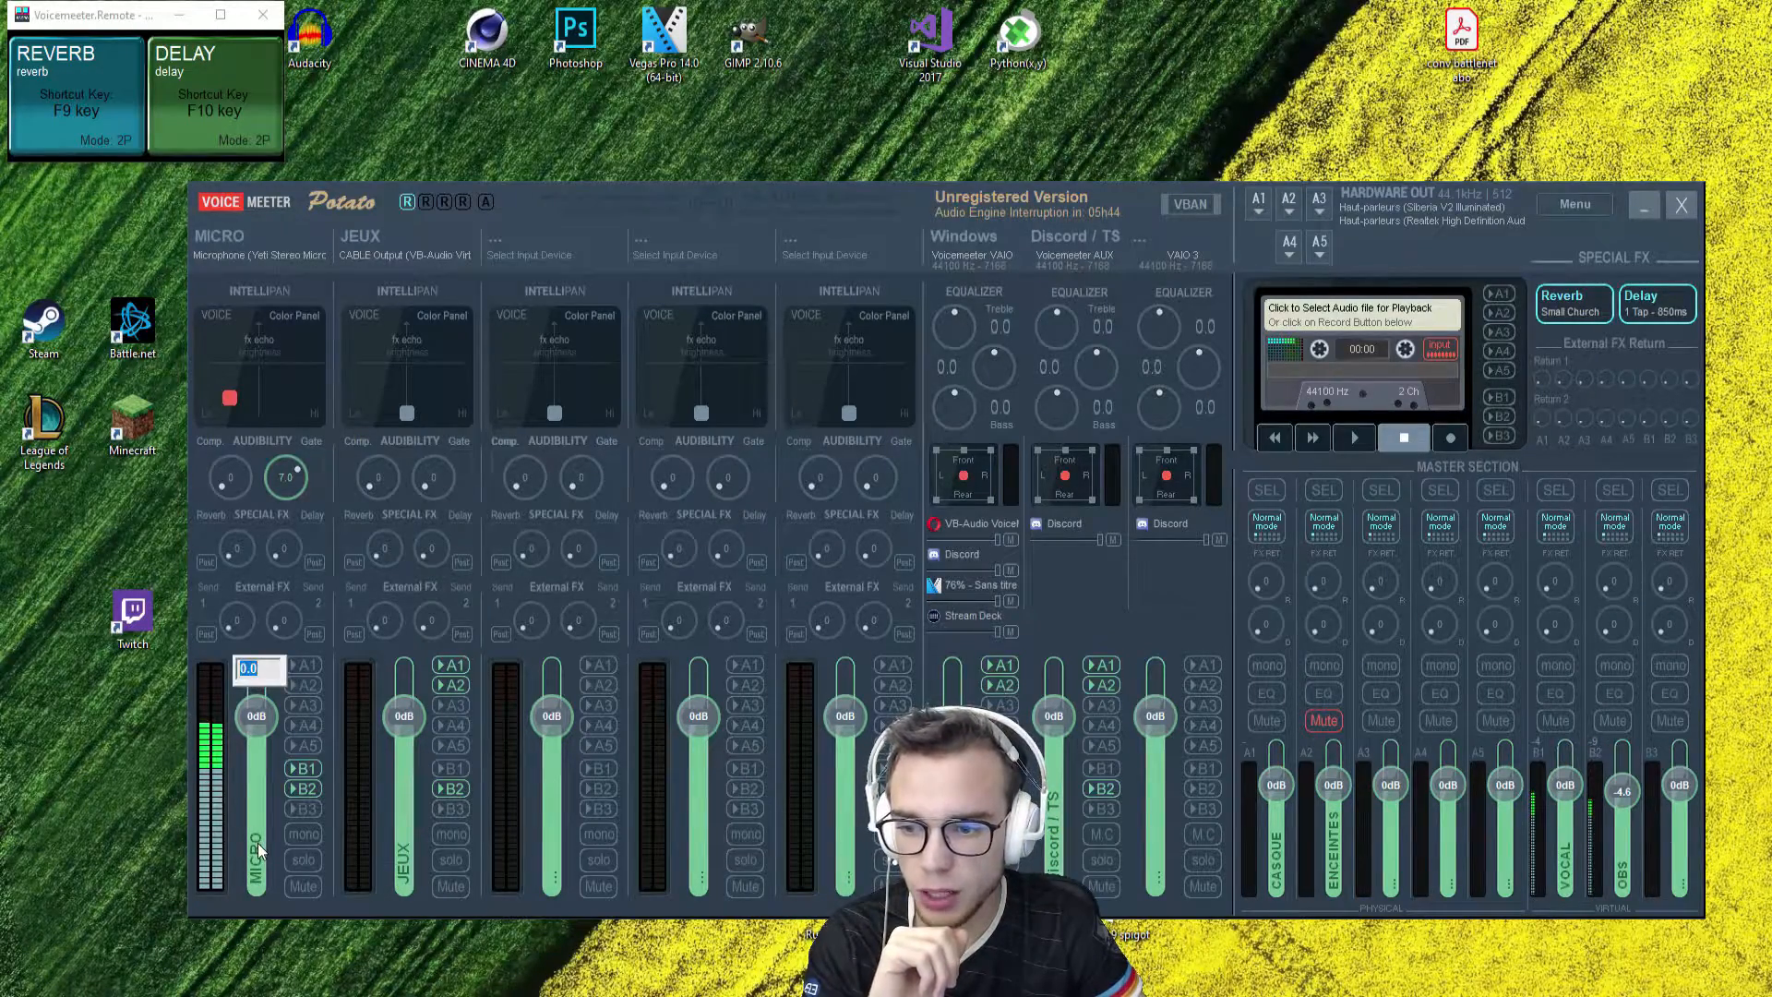
key("Escape")
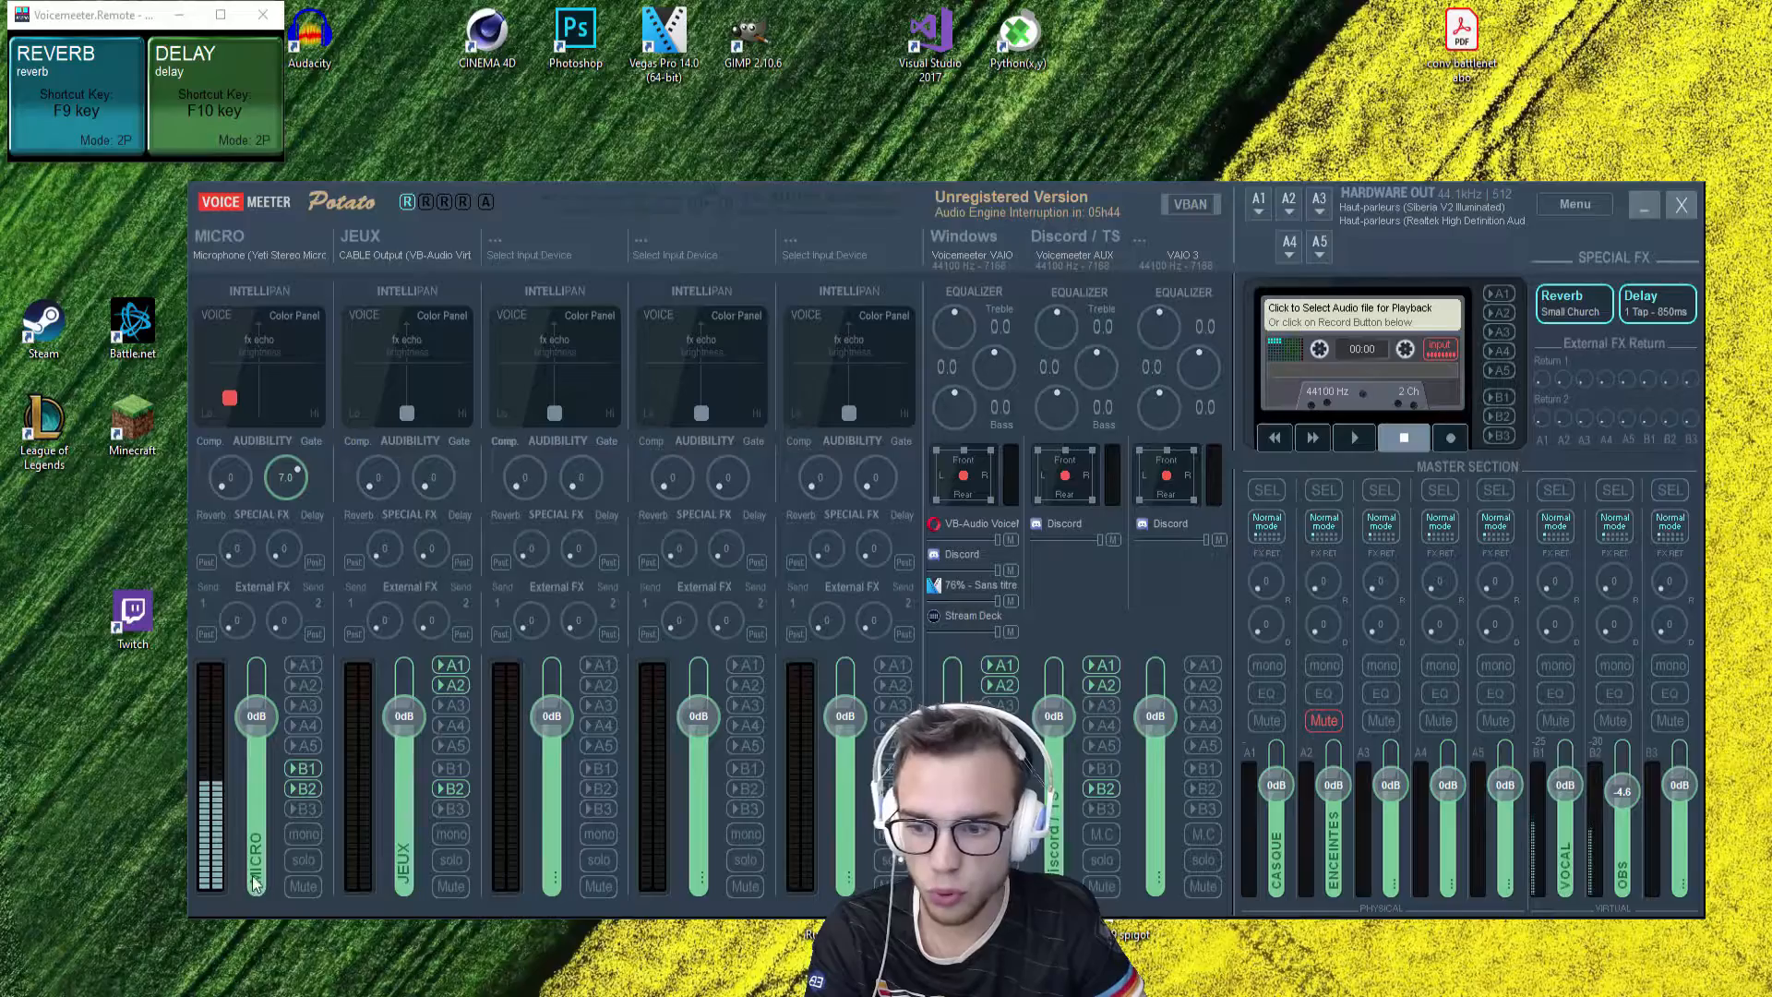
double_click(254, 879)
key("Escape")
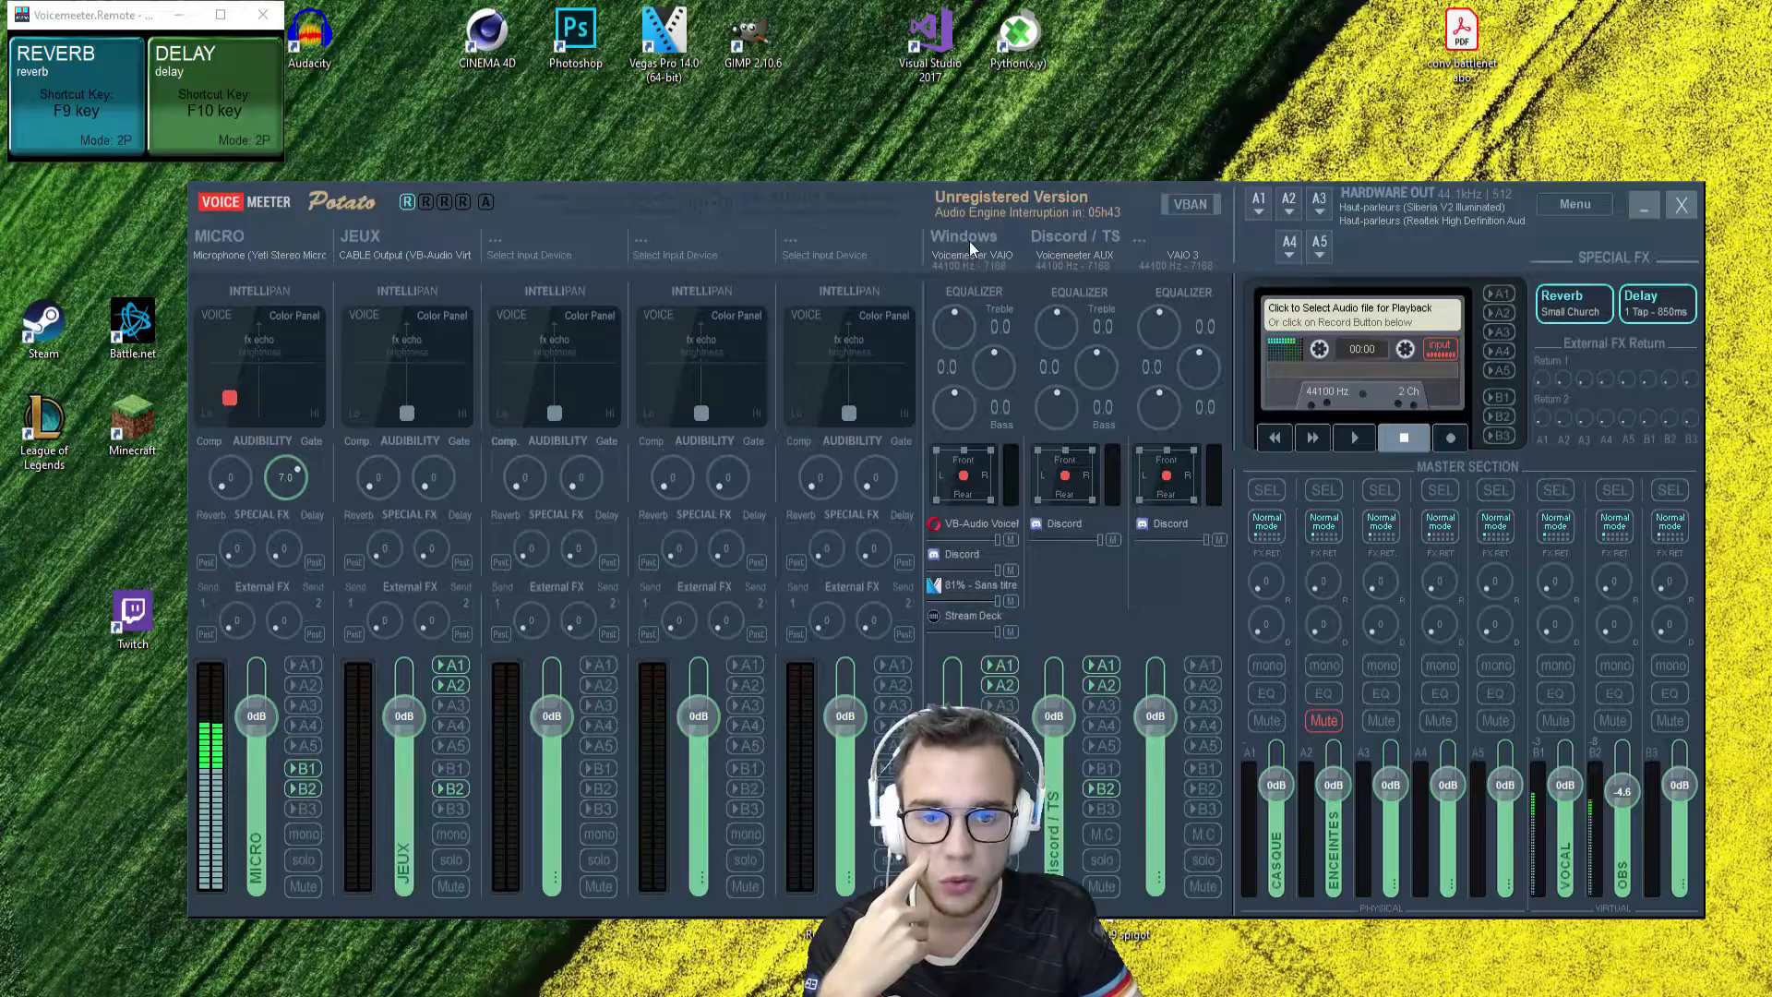
Step: Open the Windows sound settings beside the mixer to compare the default output device with the mixer's Windows strip
right_click(1647, 995)
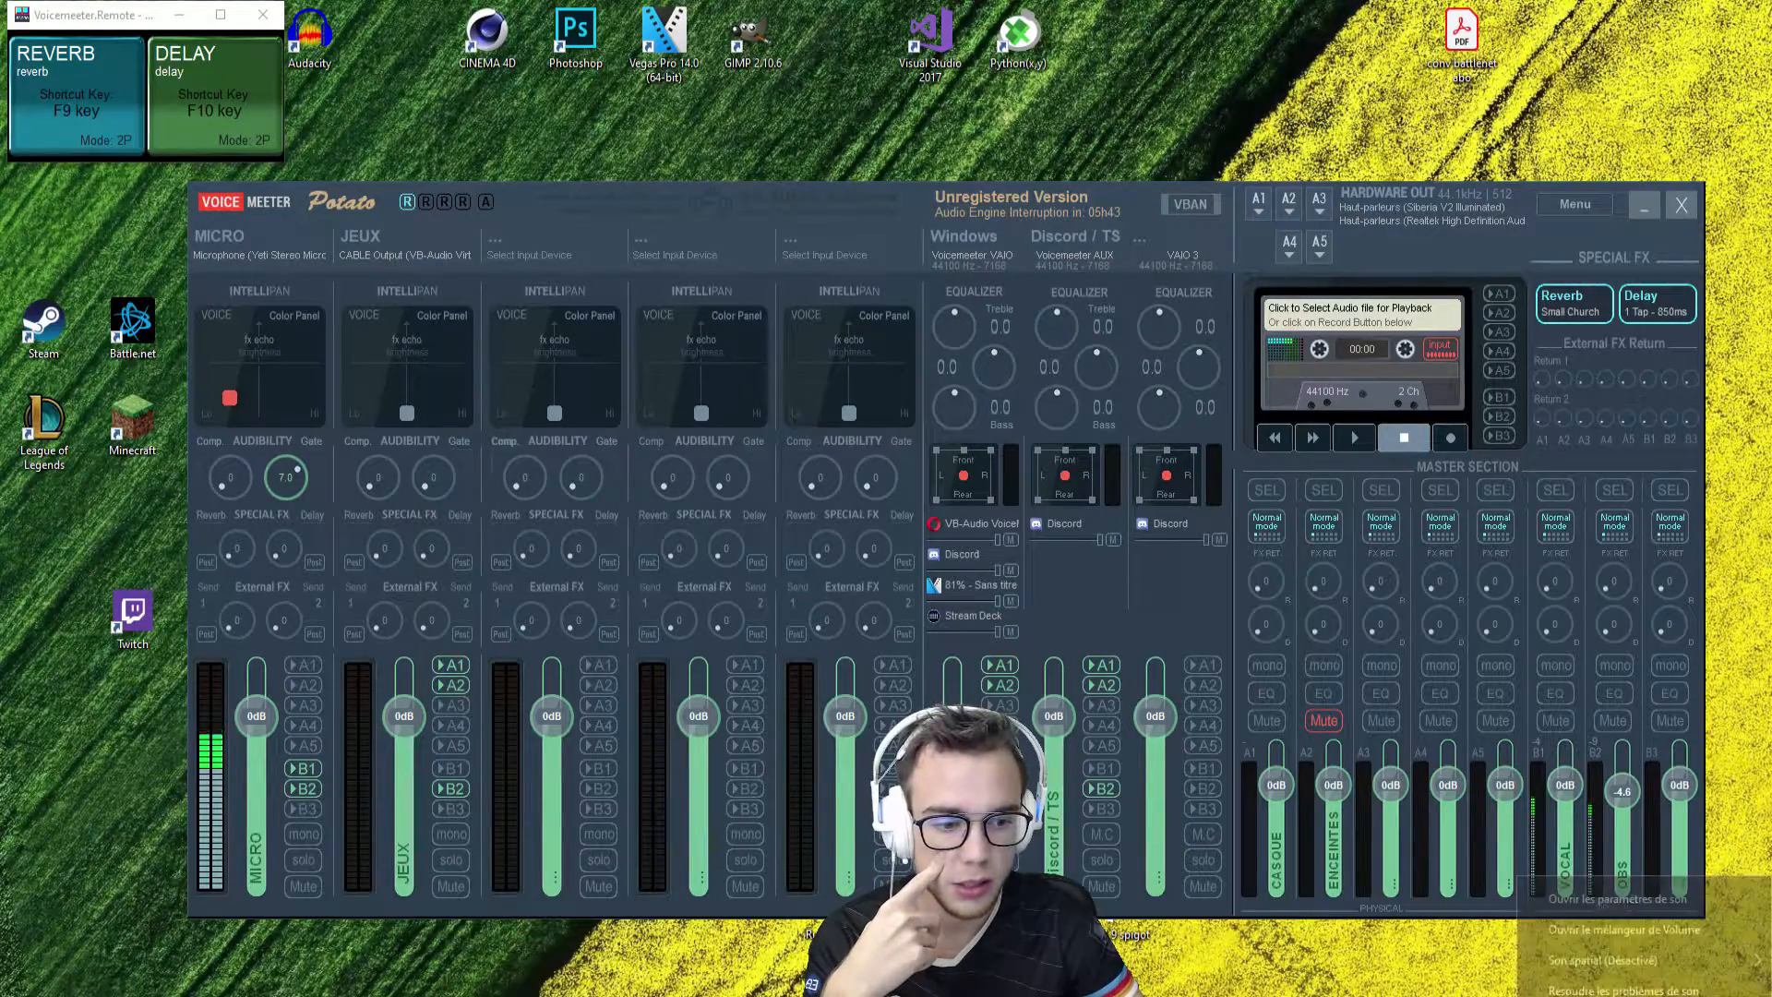
left_click(1632, 901)
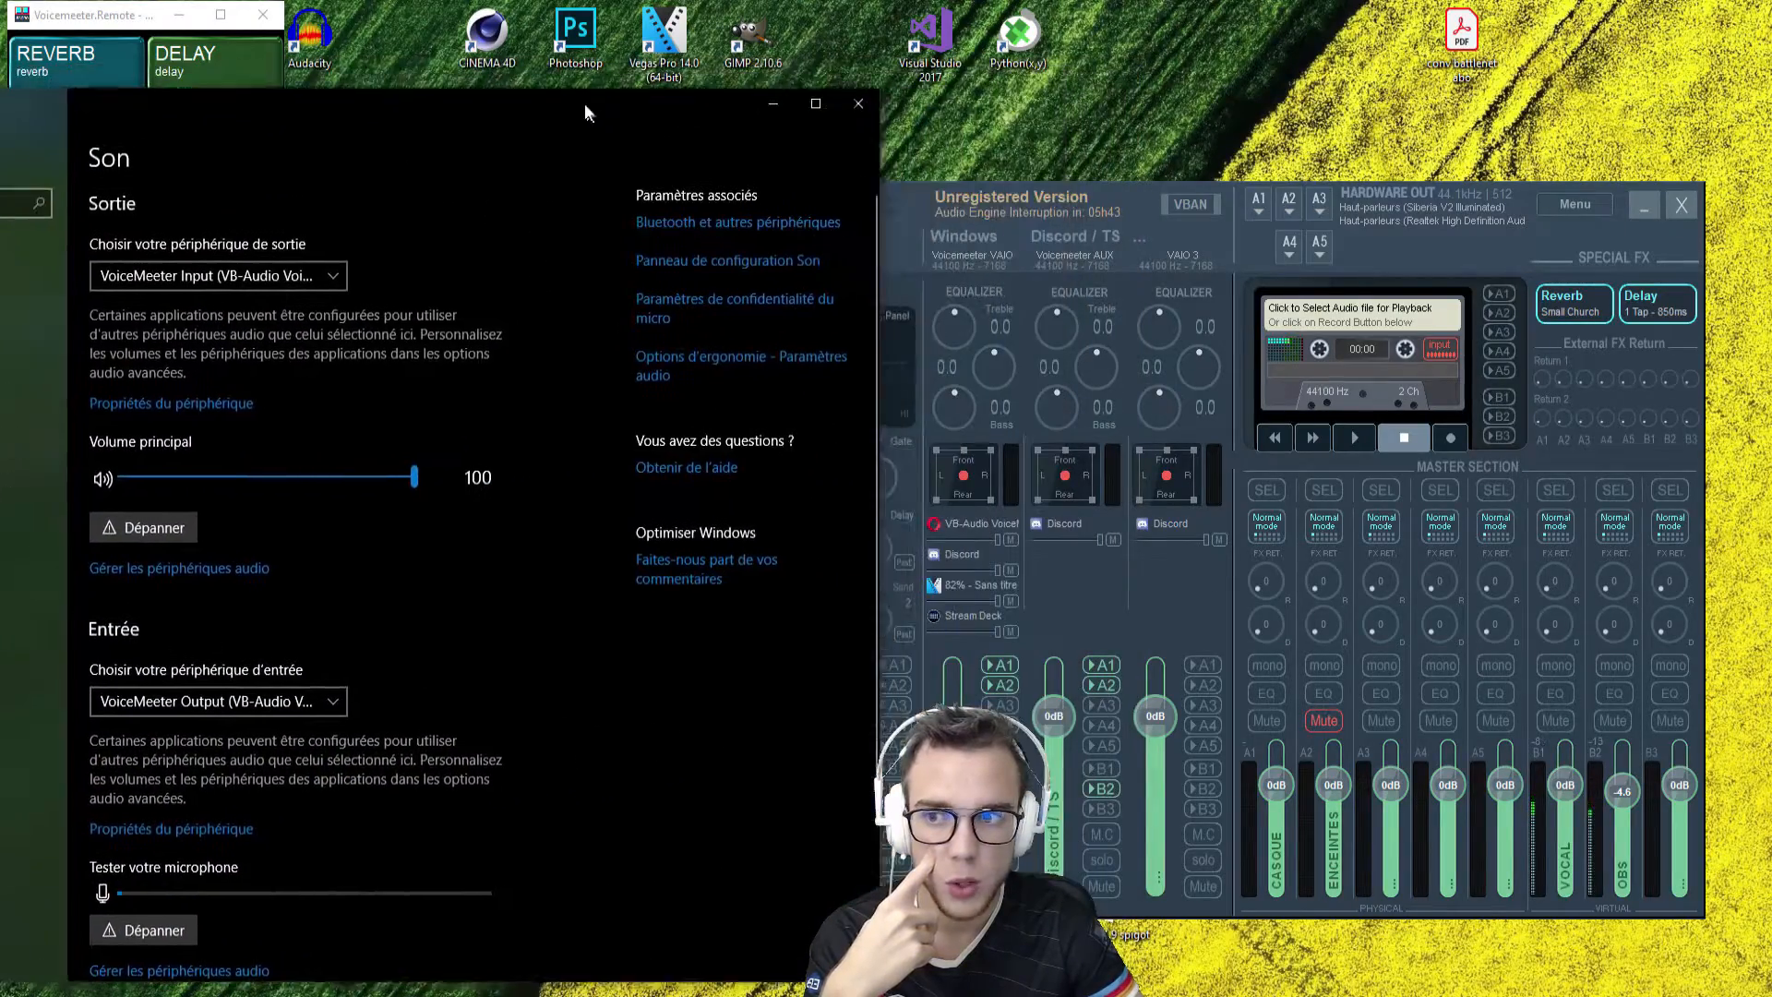
left_click(842, 85)
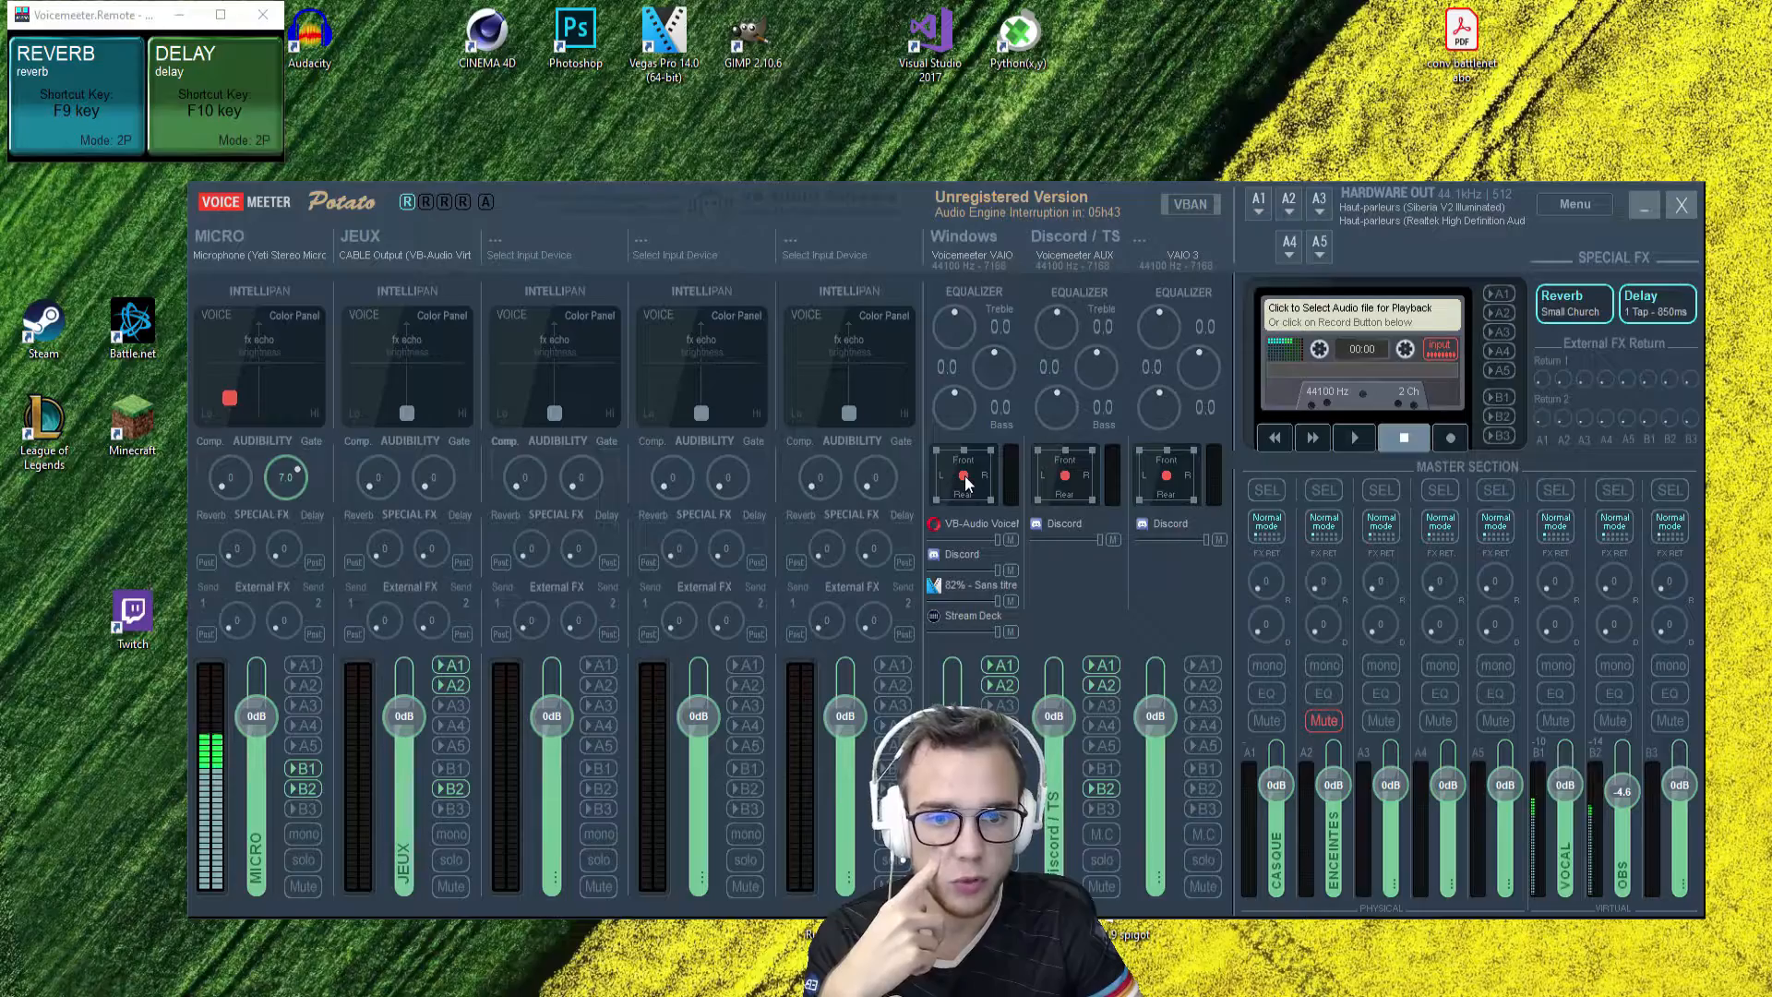
left_click_drag(965, 477, 969, 473)
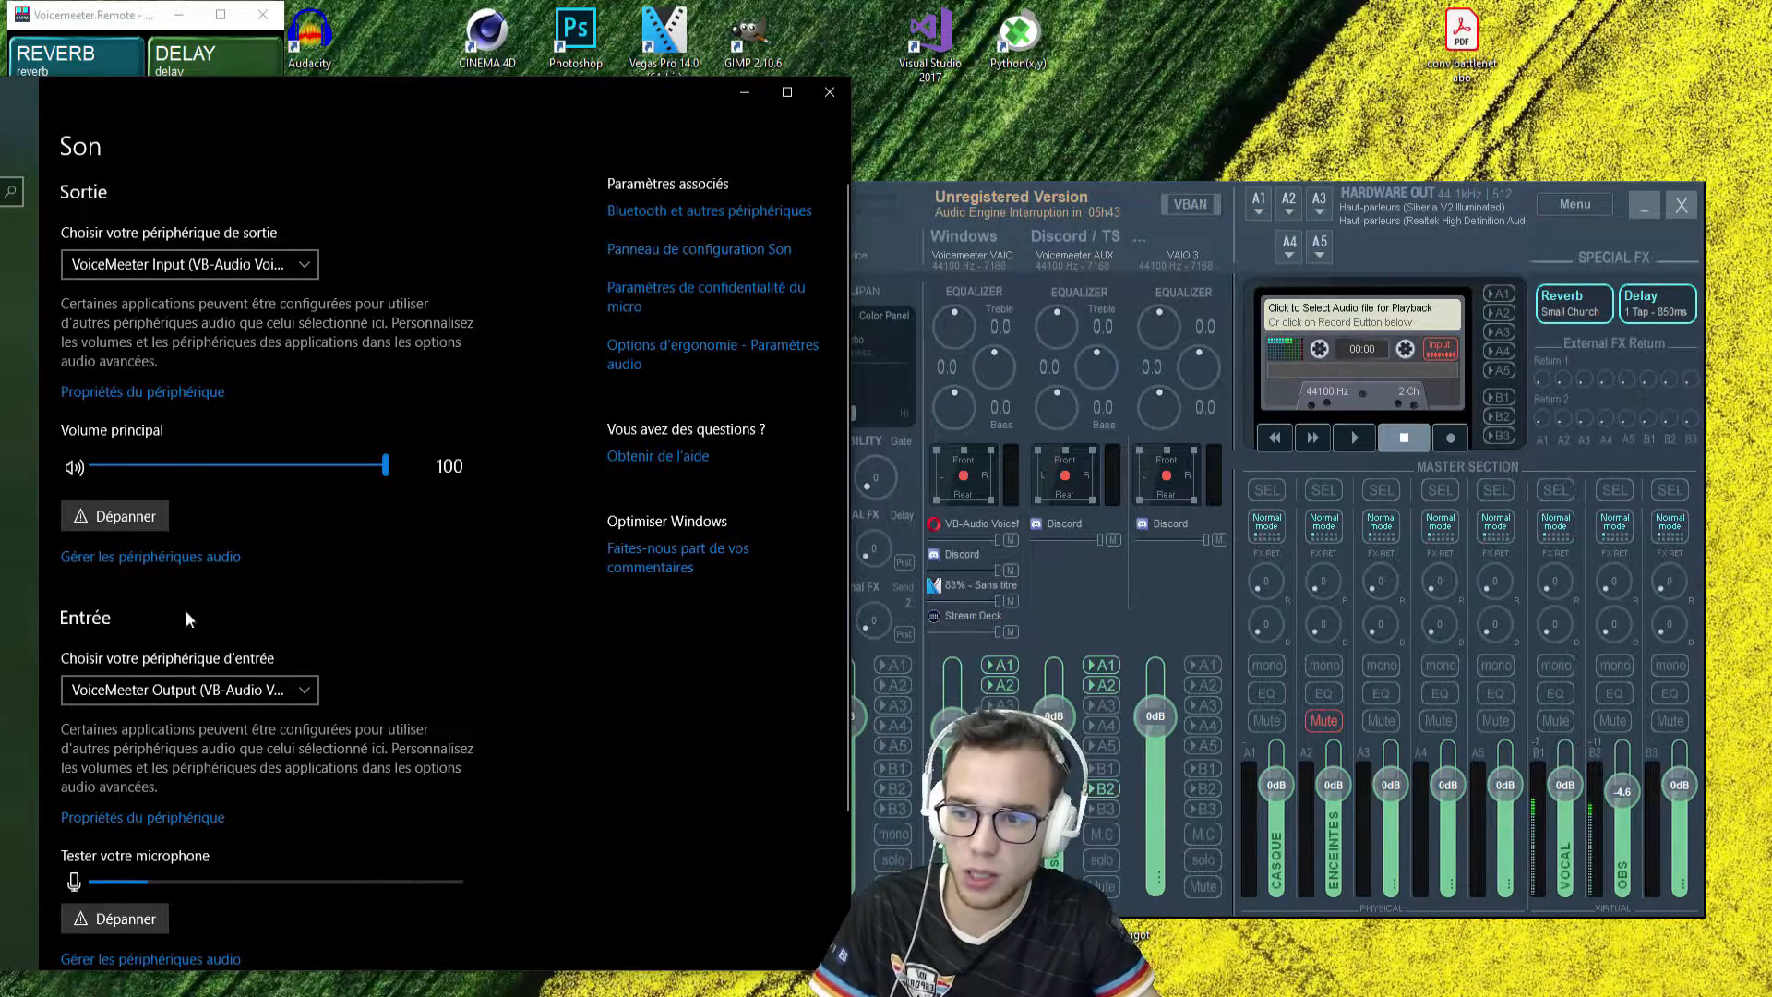
left_click_drag(496, 94, 430, 112)
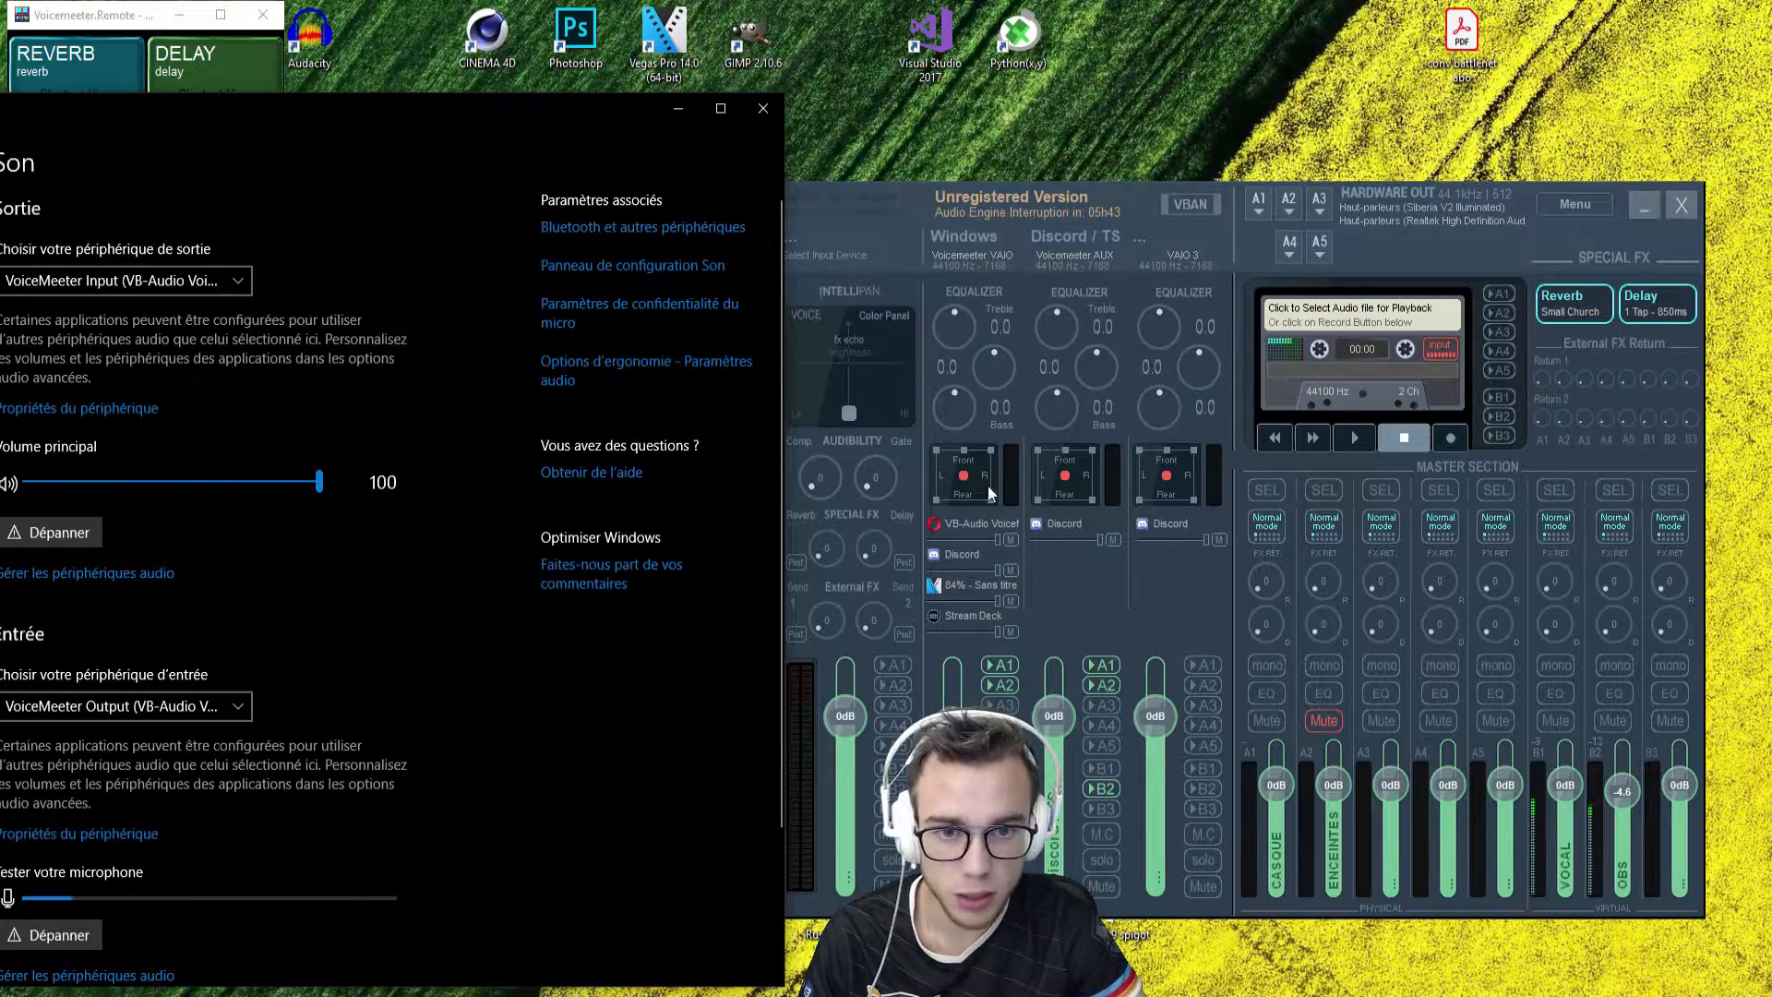
left_click(912, 213)
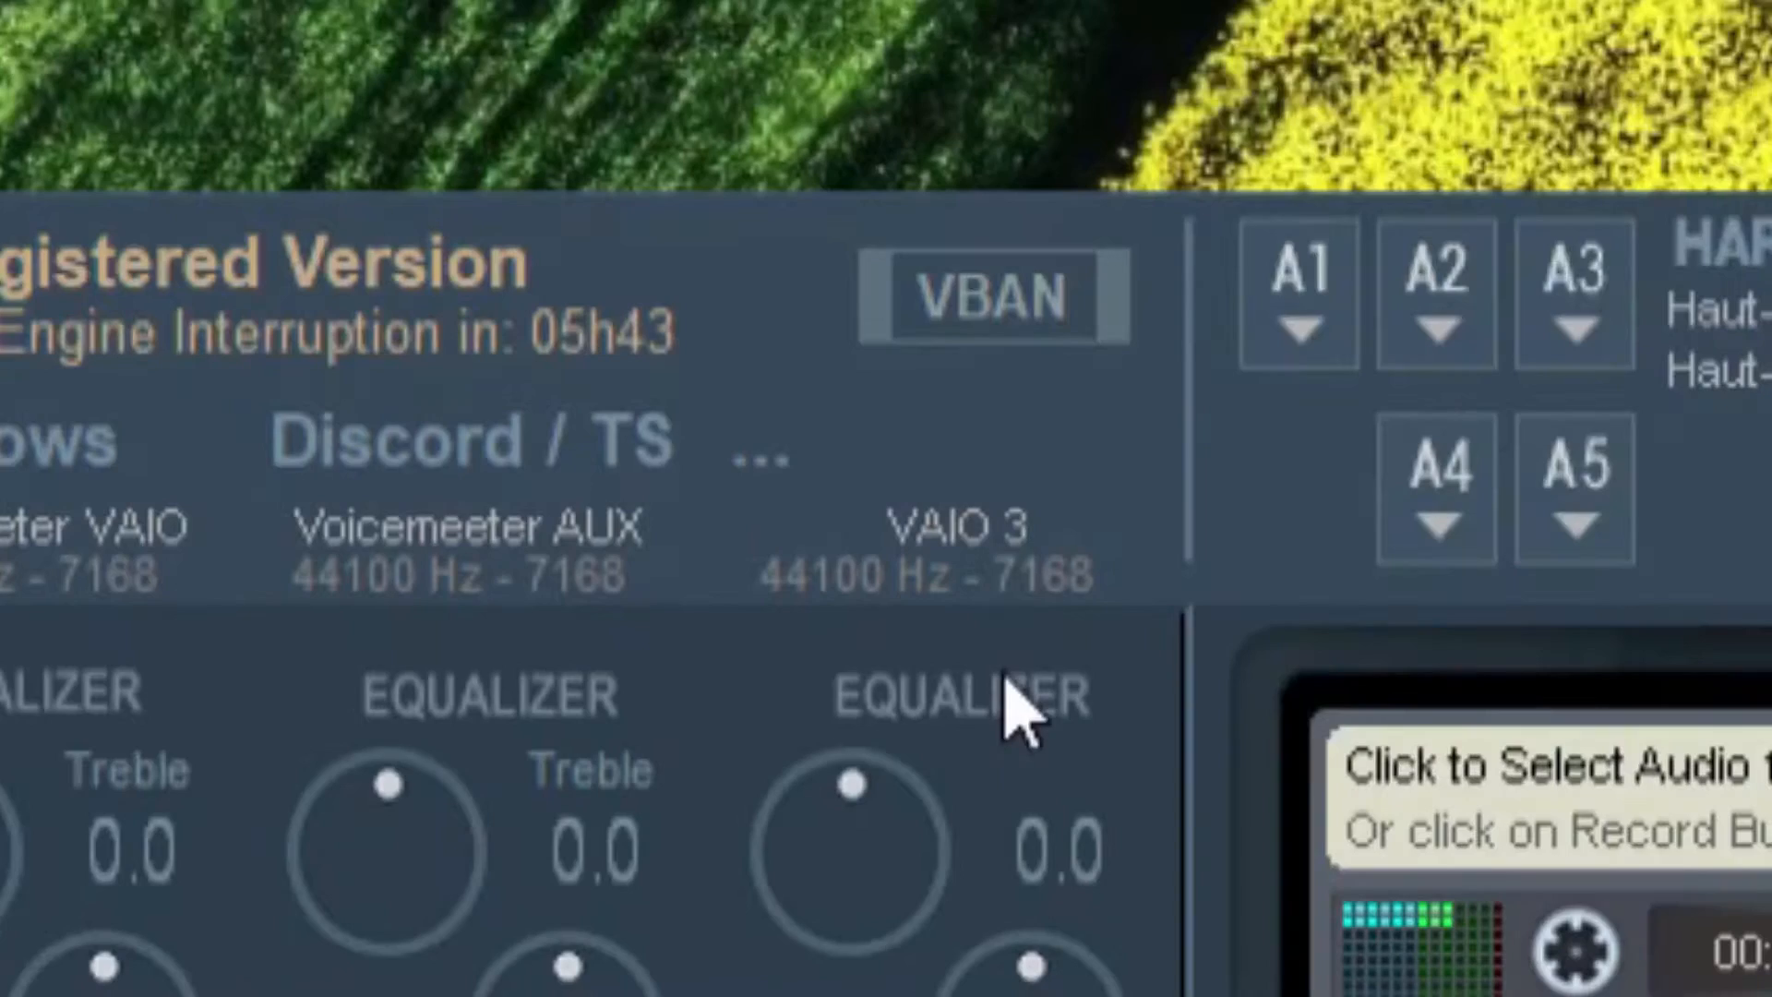
Step: View the output devices available in the Windows sound settings without changing the selection, and minimize the settings window
left_click(351, 157)
left_click(222, 279)
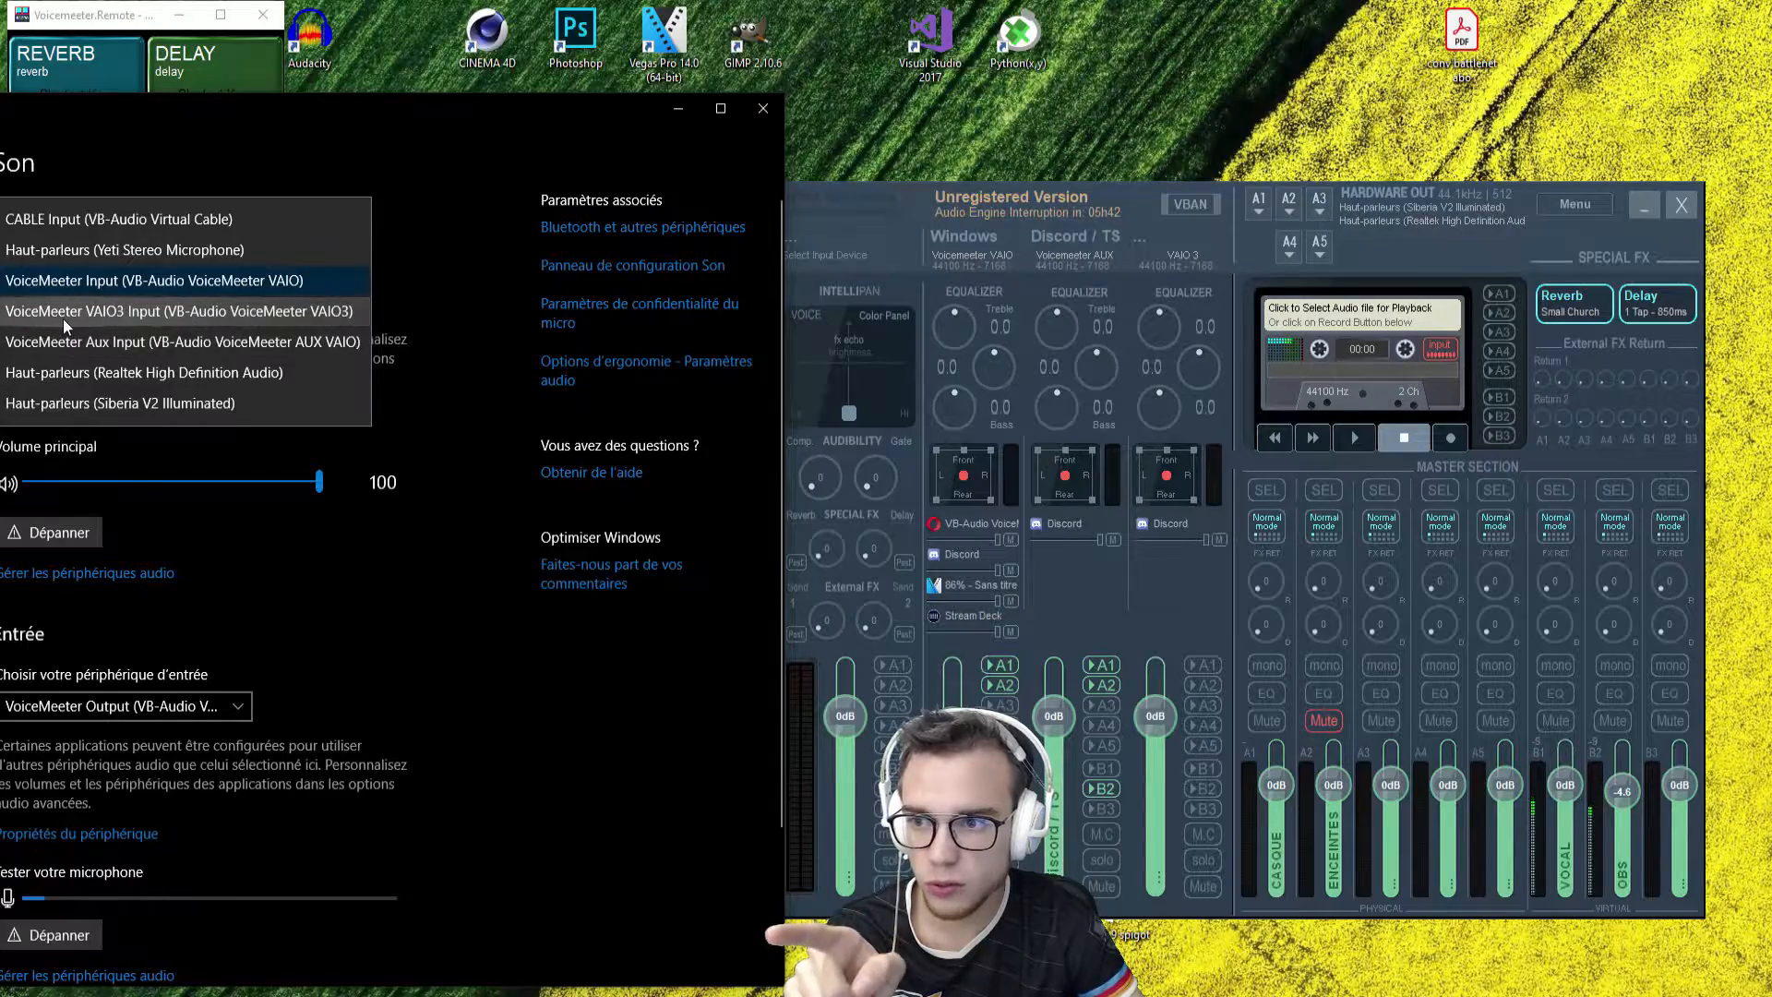
left_click(459, 216)
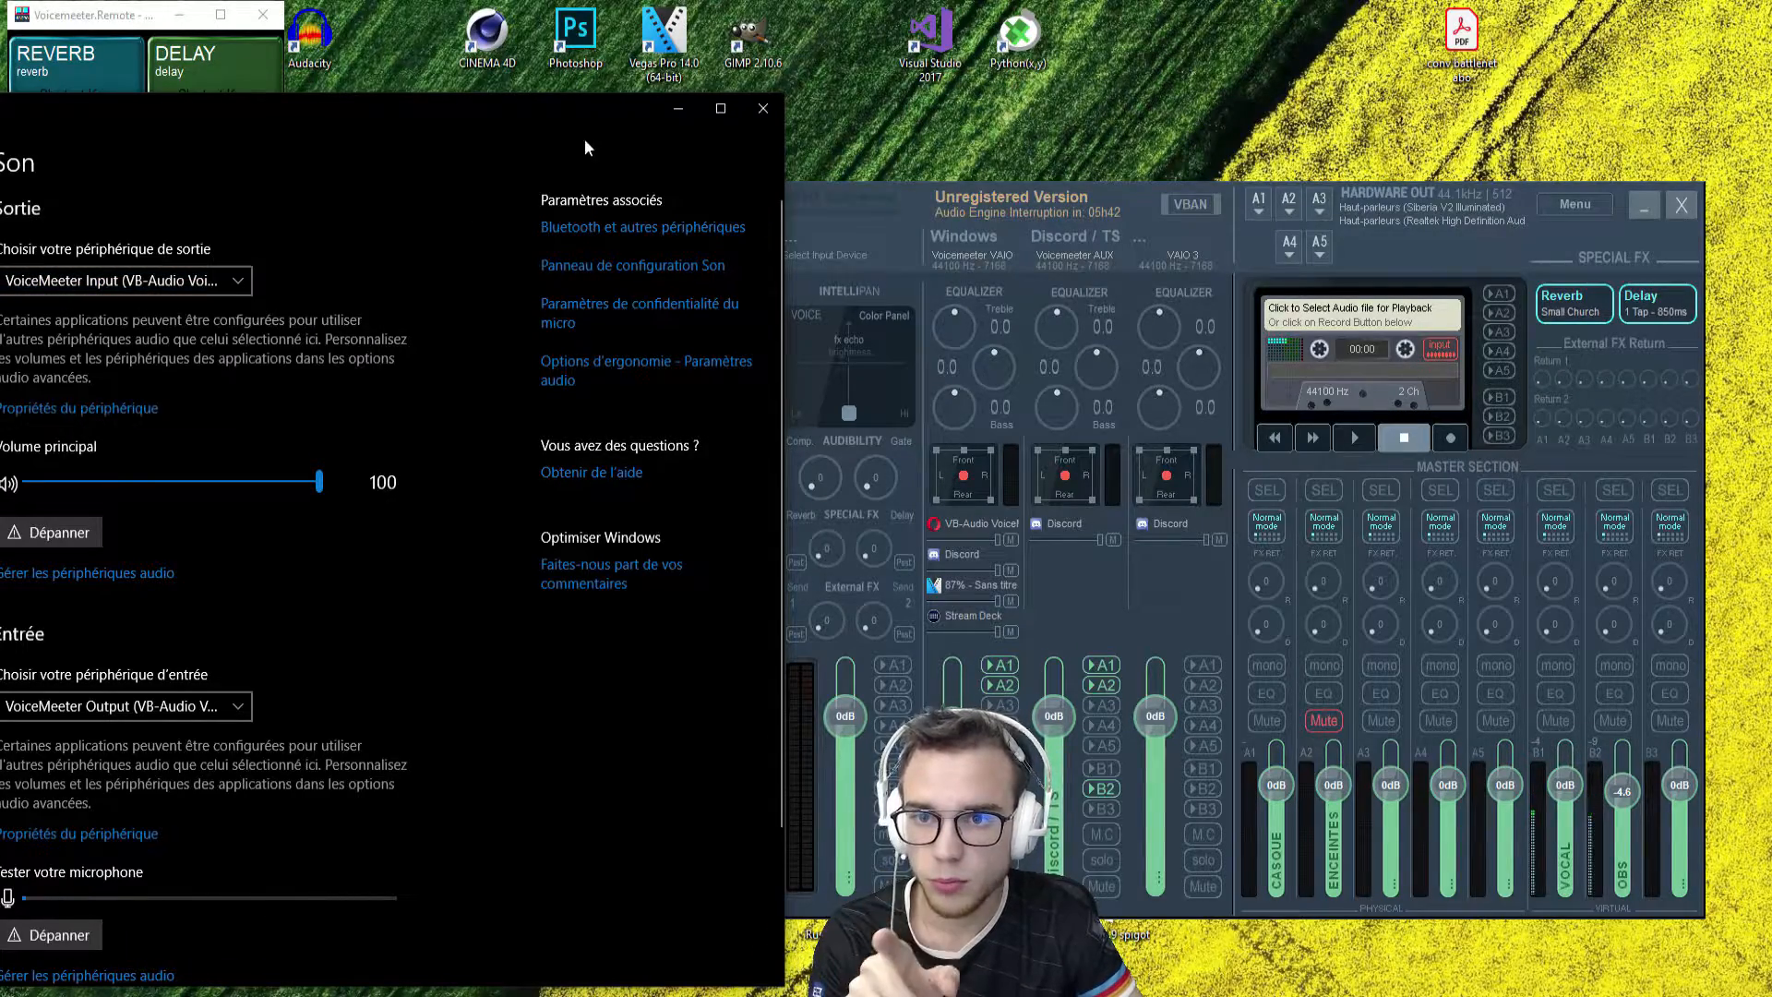
left_click(670, 111)
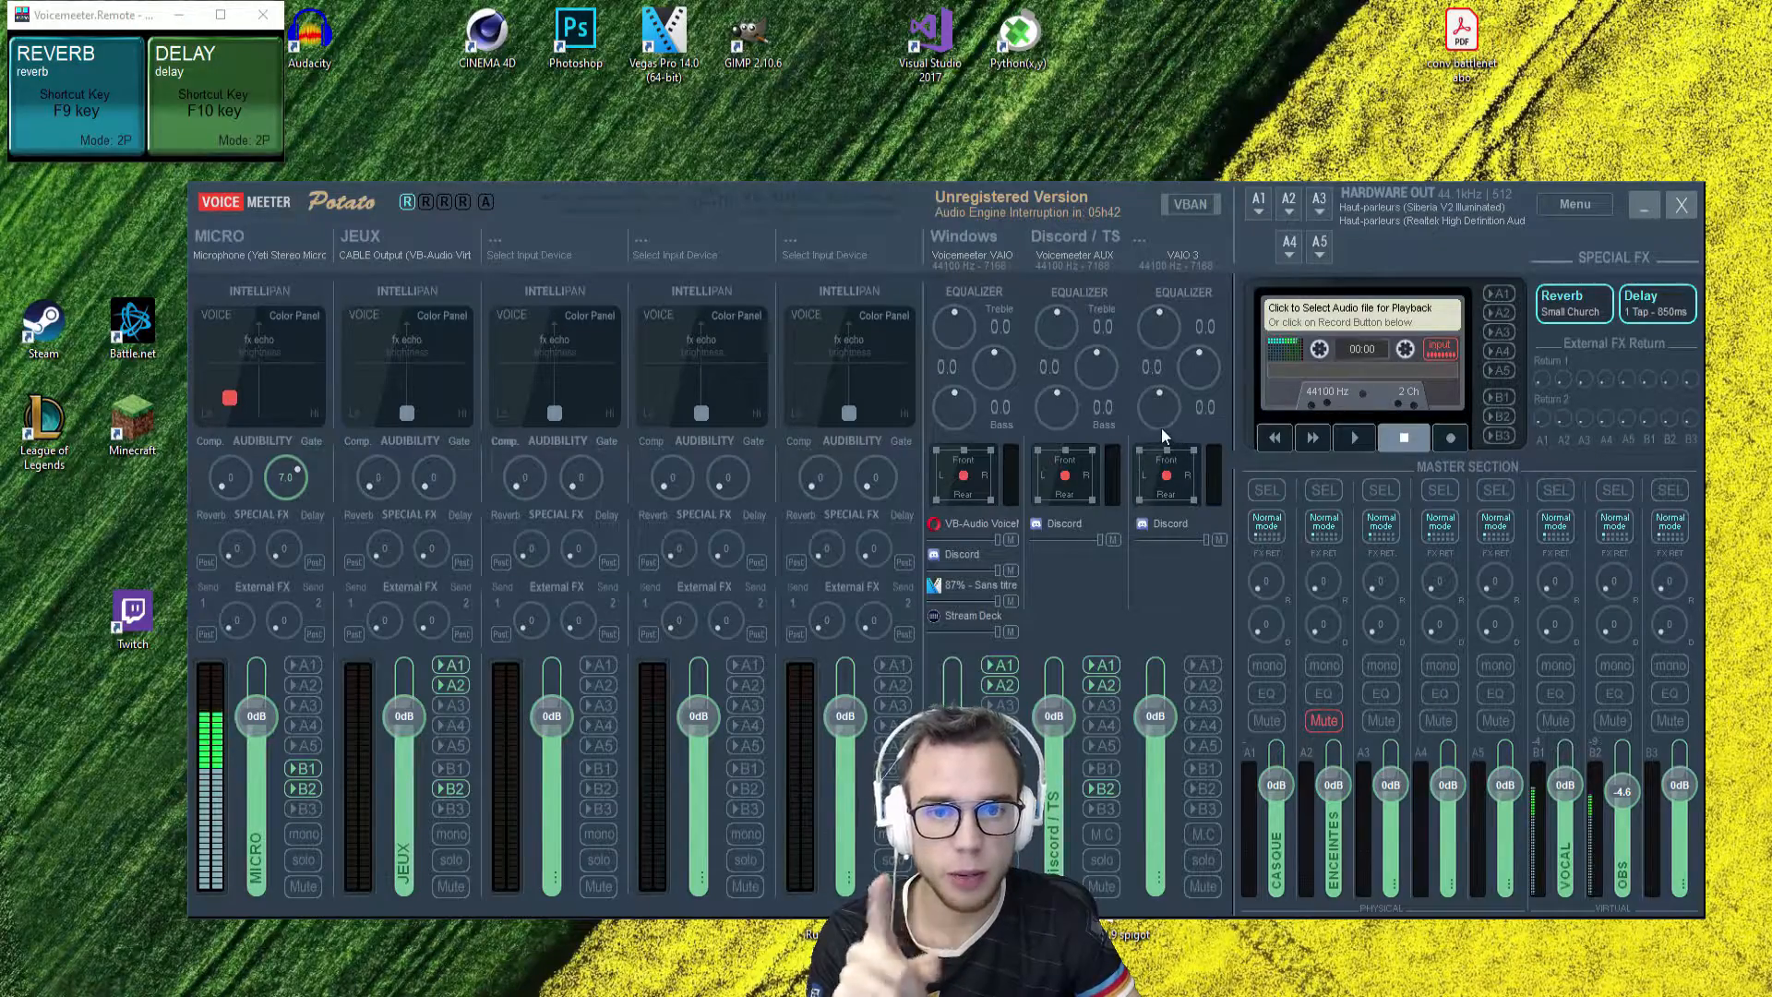
Step: Restore the Windows sound settings and view the available input devices, keeping VoiceMeeter Output selected
left_click(388, 991)
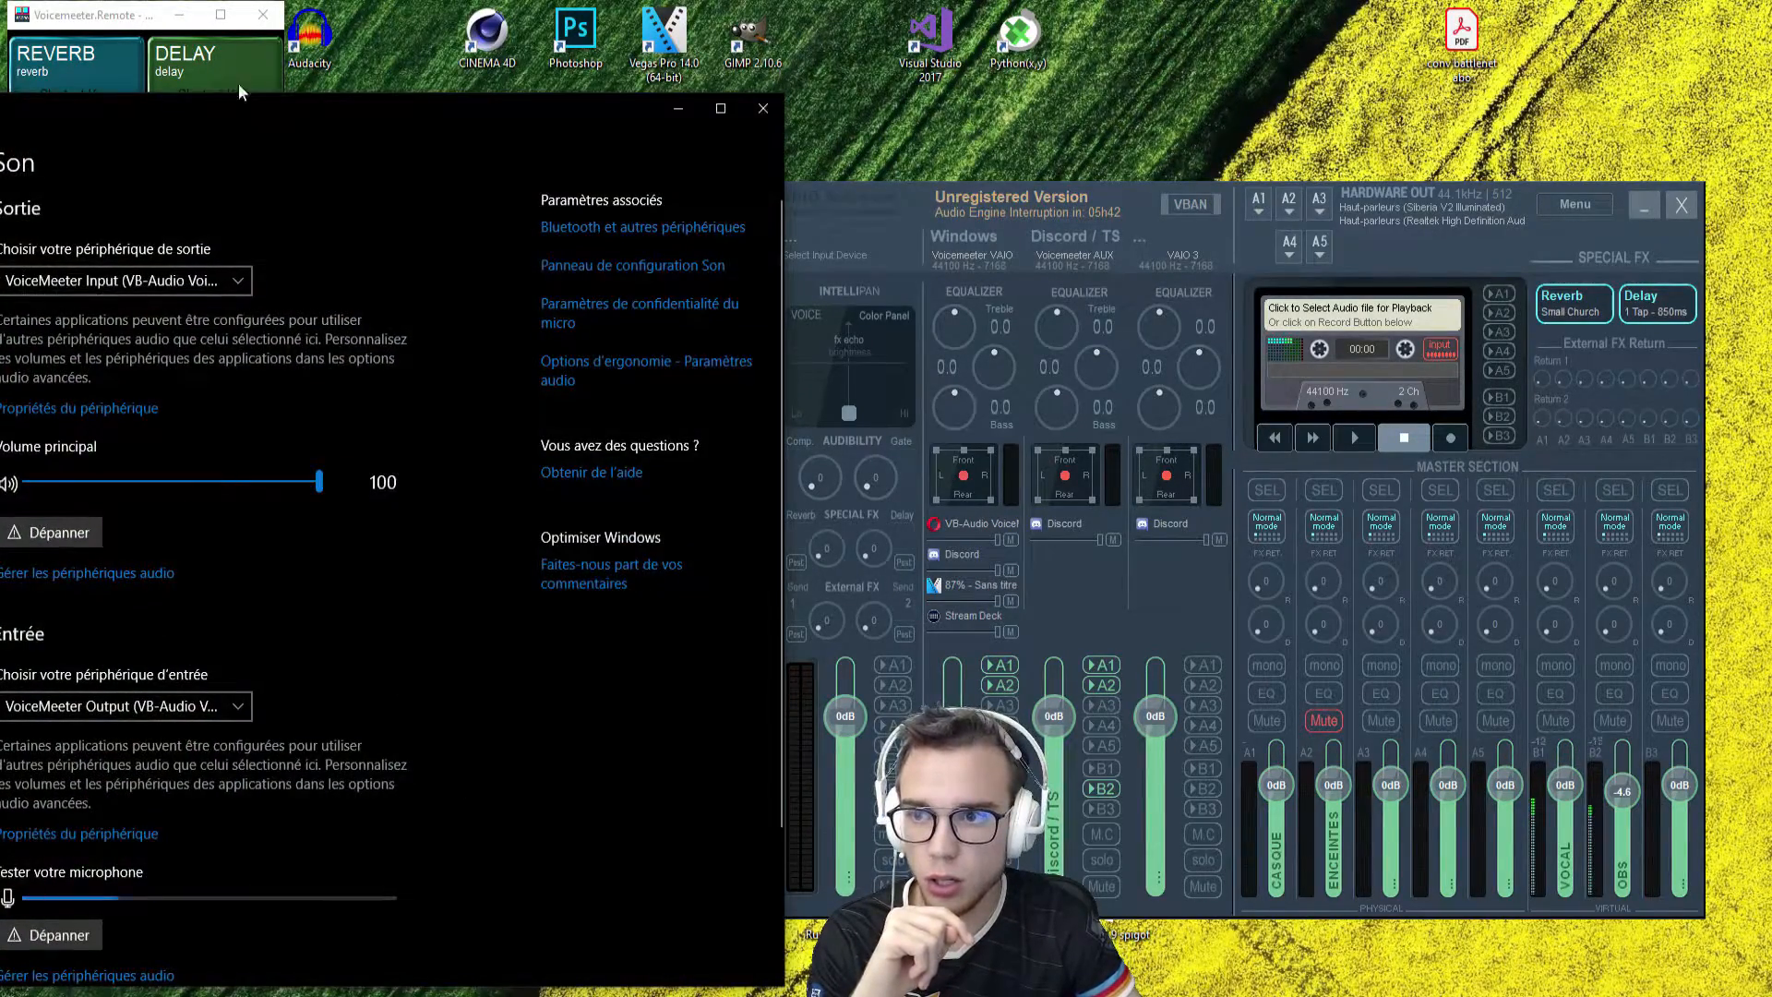
left_click_drag(242, 108, 277, 48)
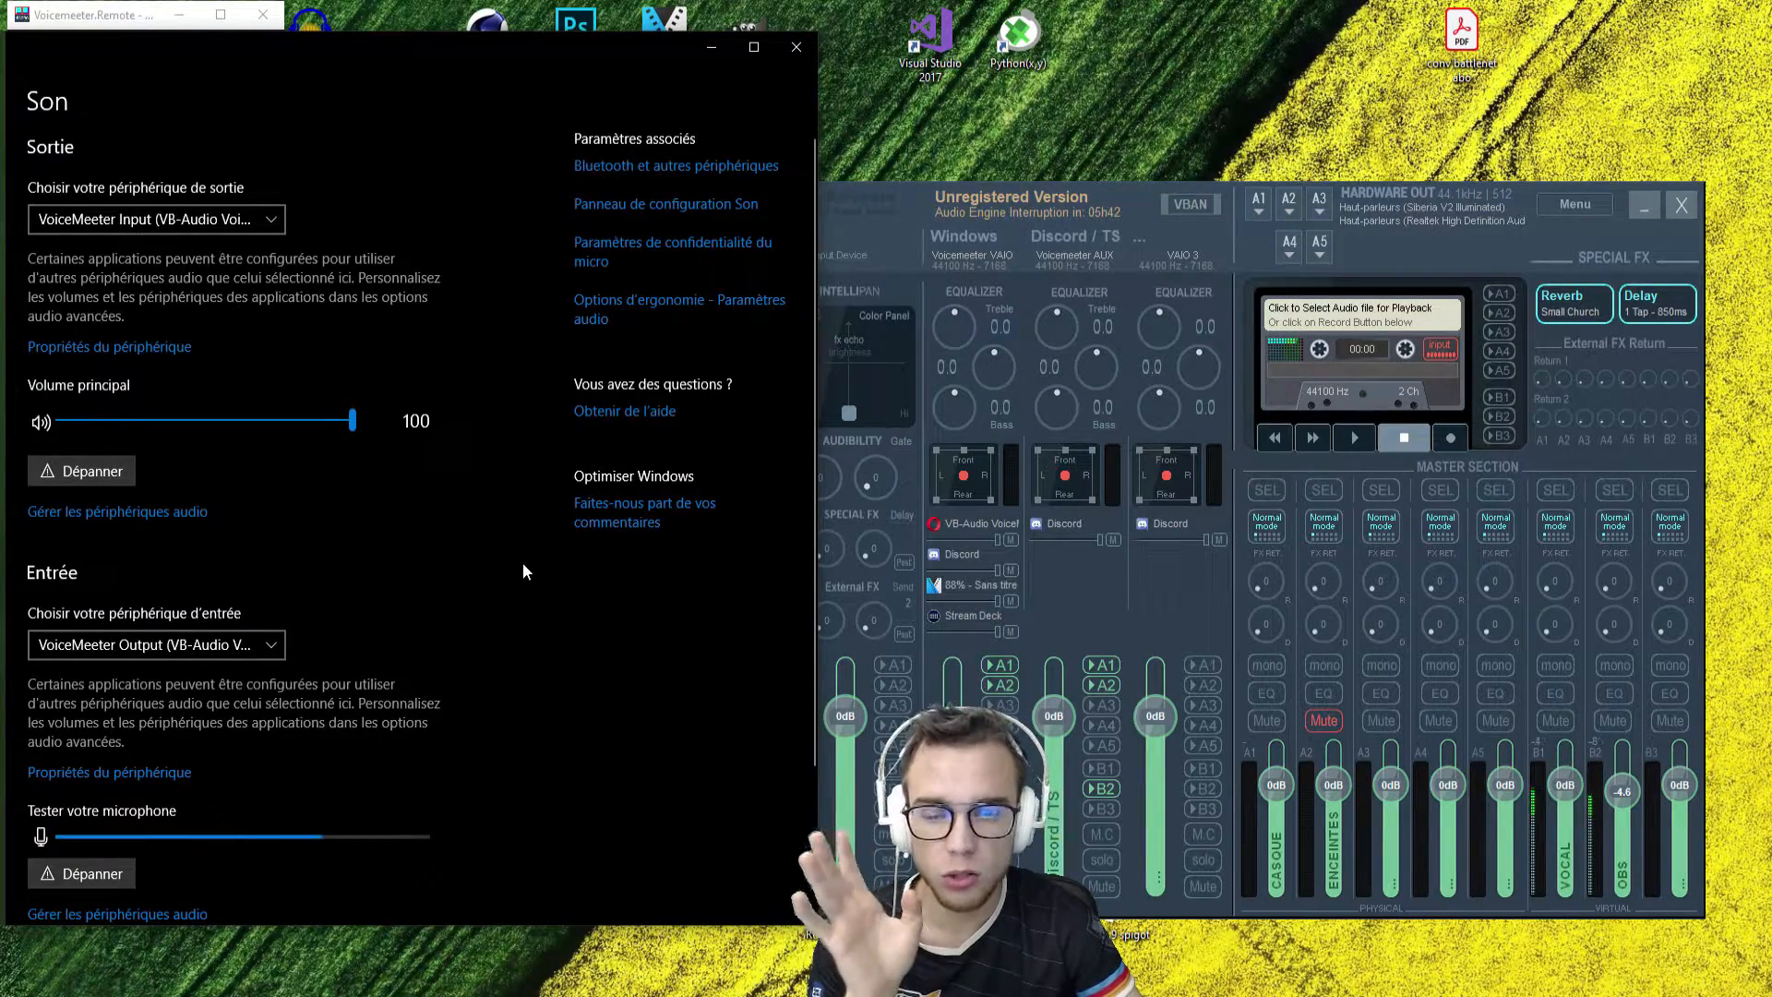
left_click(1424, 600)
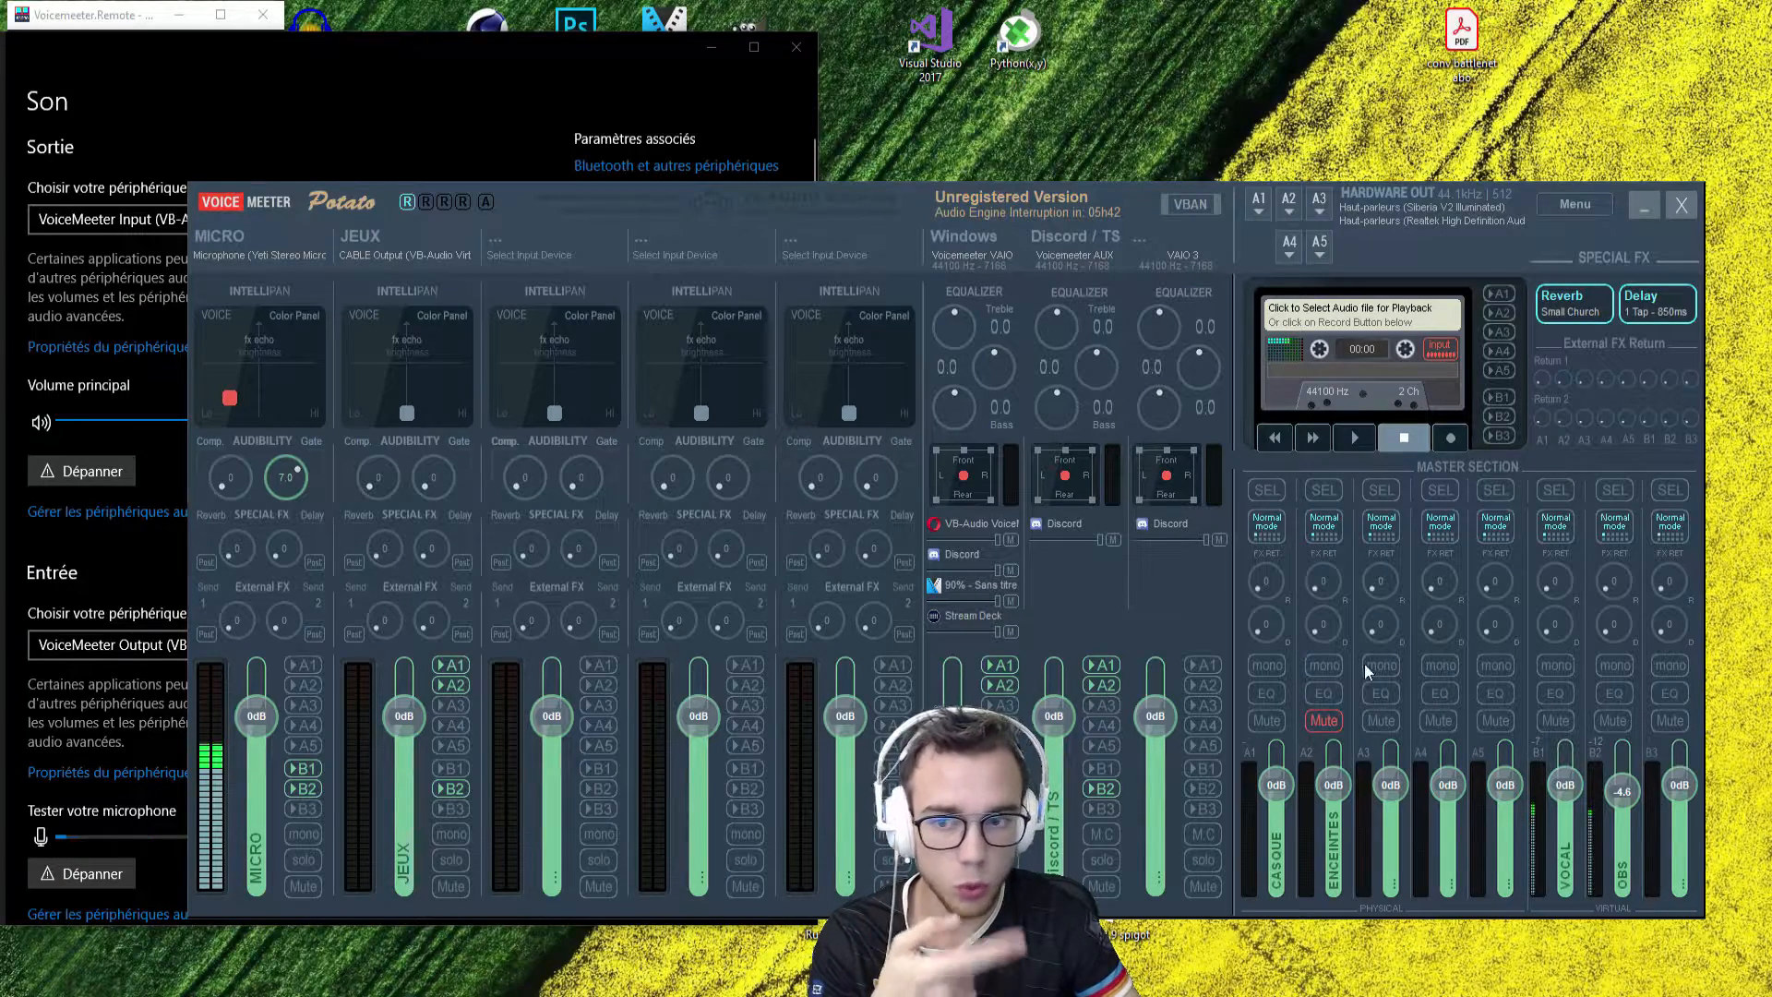
left_click(135, 585)
left_click(196, 657)
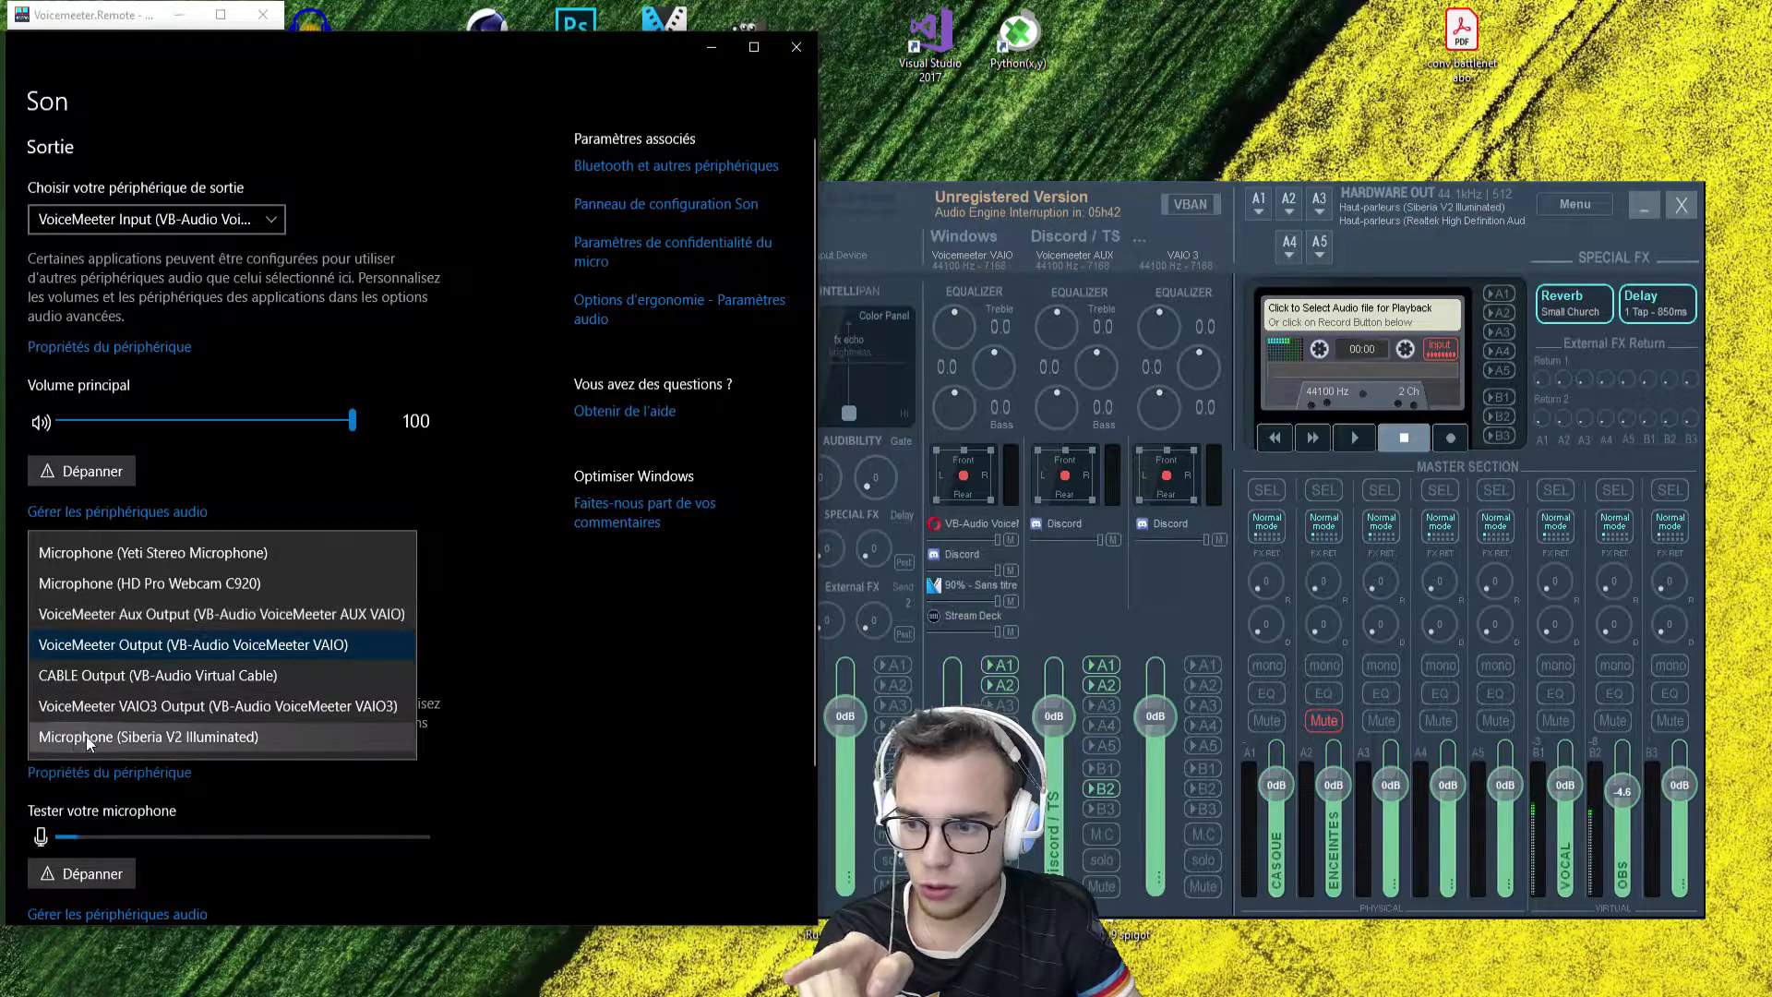
left_click(685, 677)
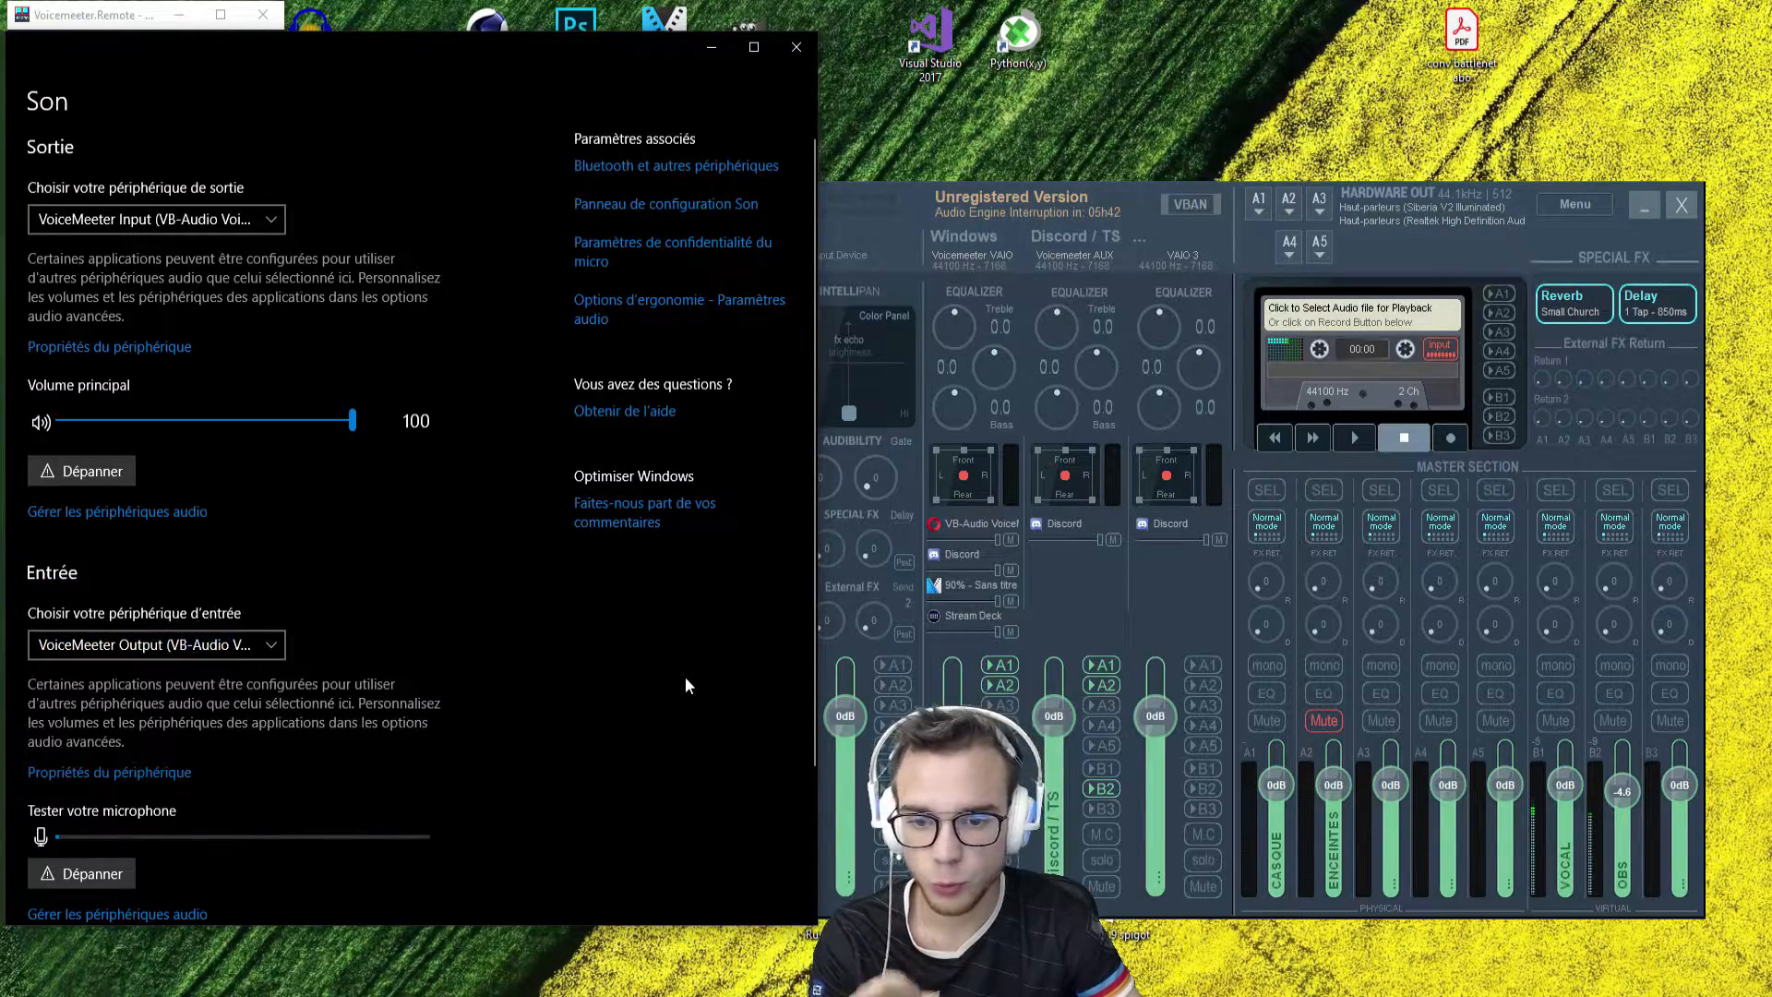
Step: View the hardware devices available for outputs A1 and A2 in the mixer without changing either selection
left_click(1153, 590)
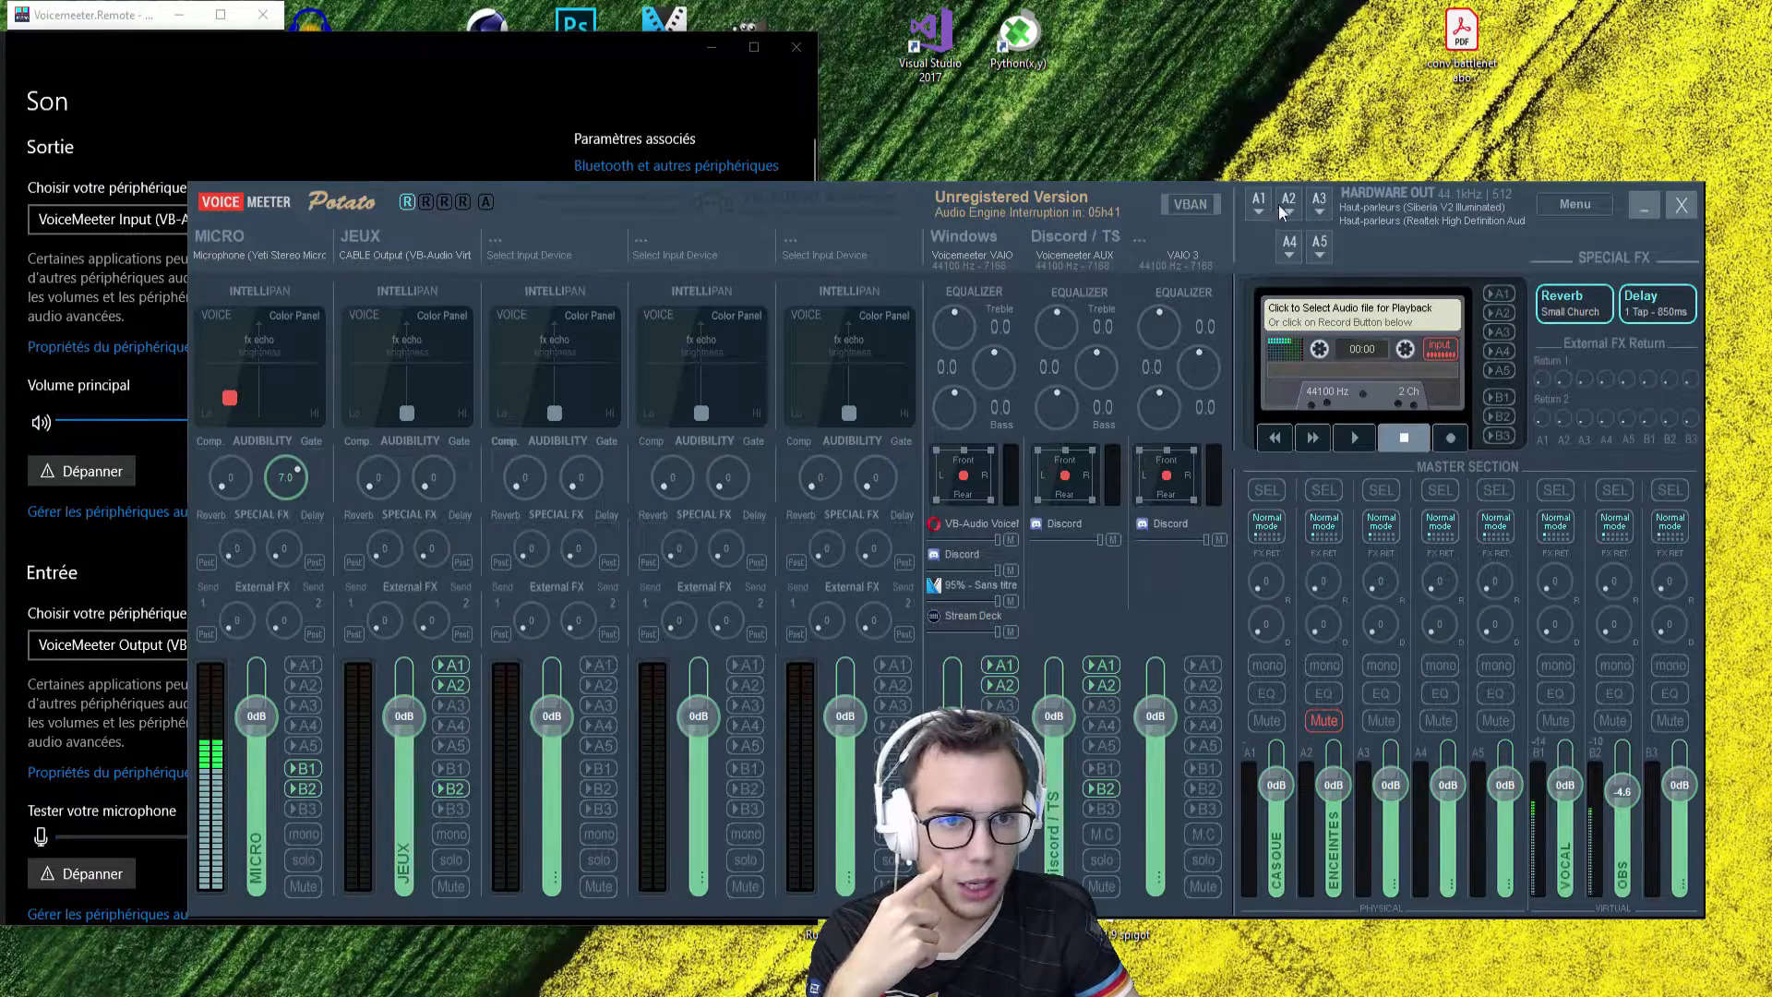
left_click(1254, 210)
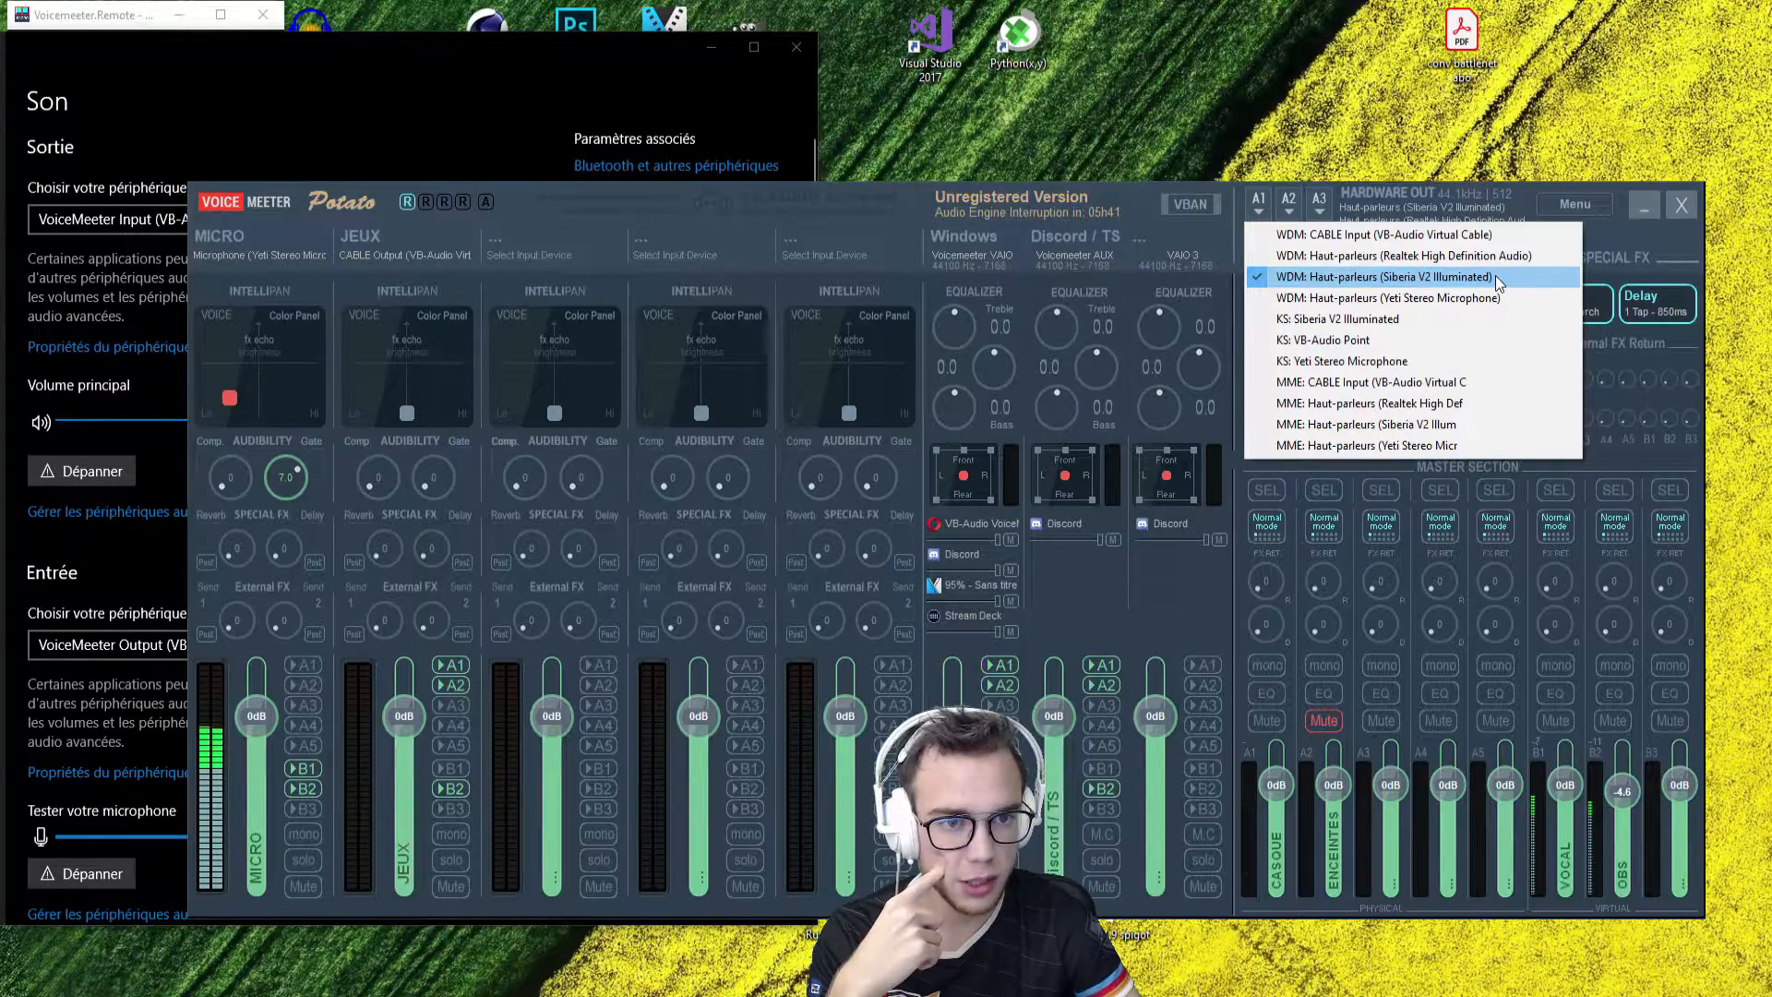
left_click(1453, 204)
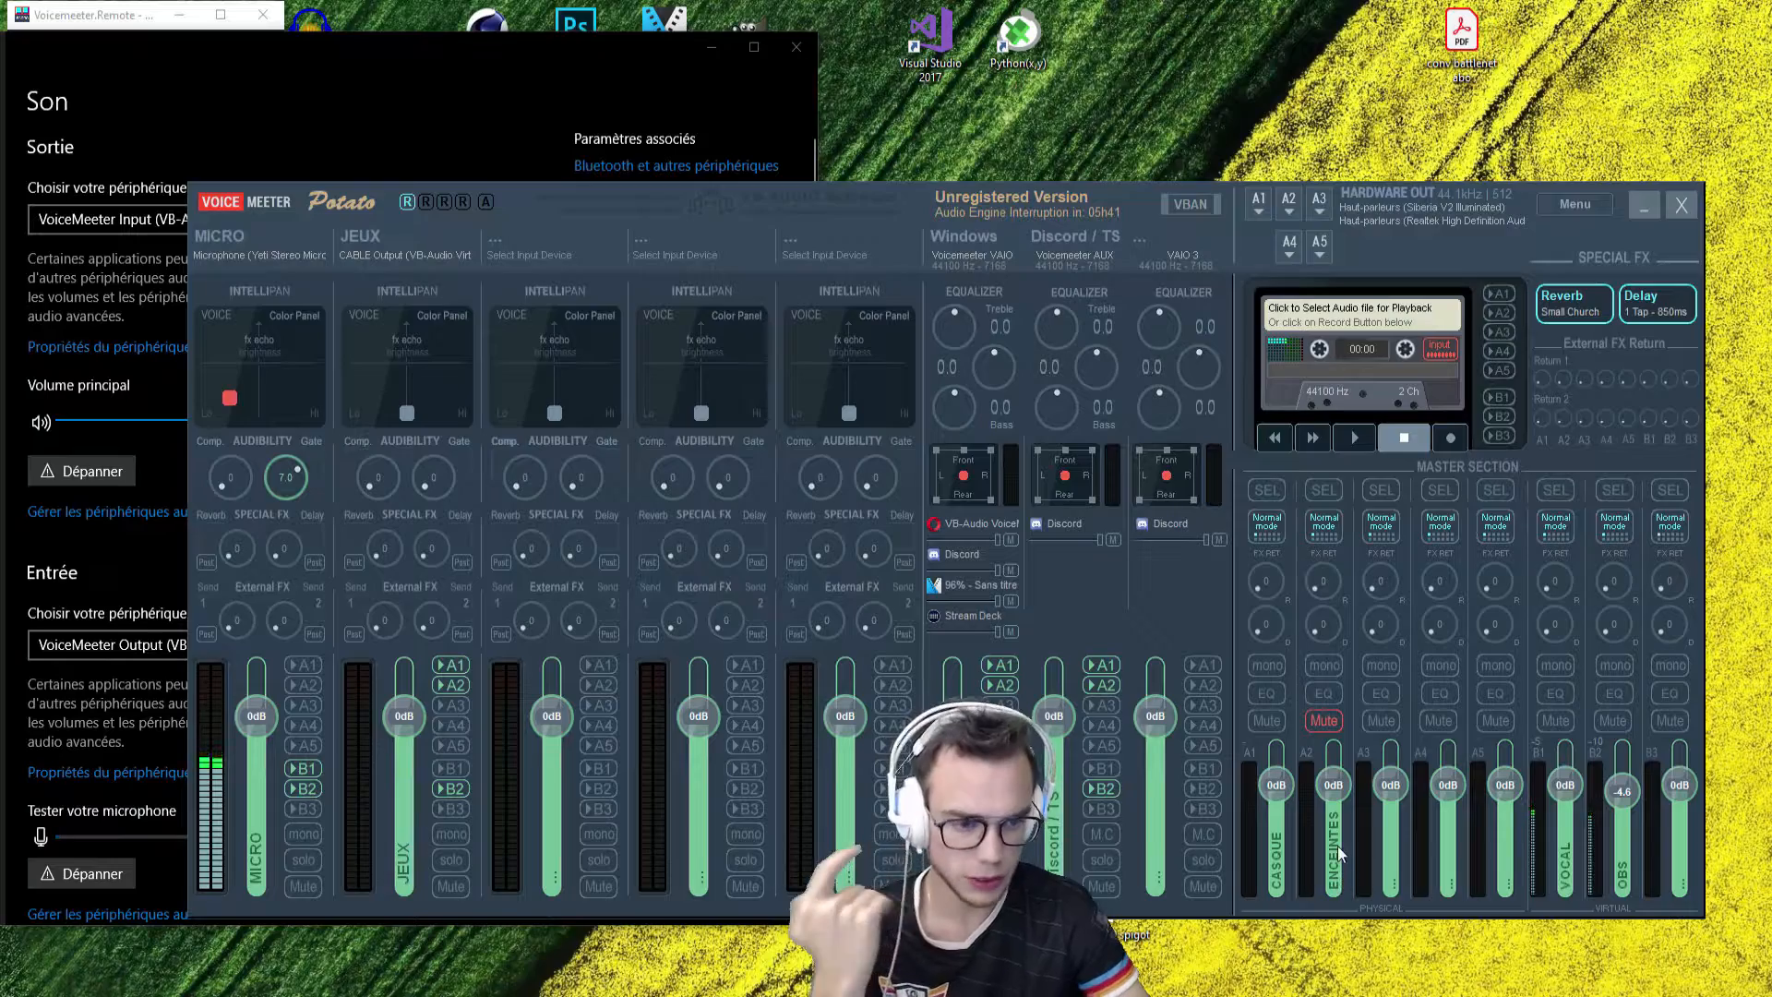
left_click(1290, 209)
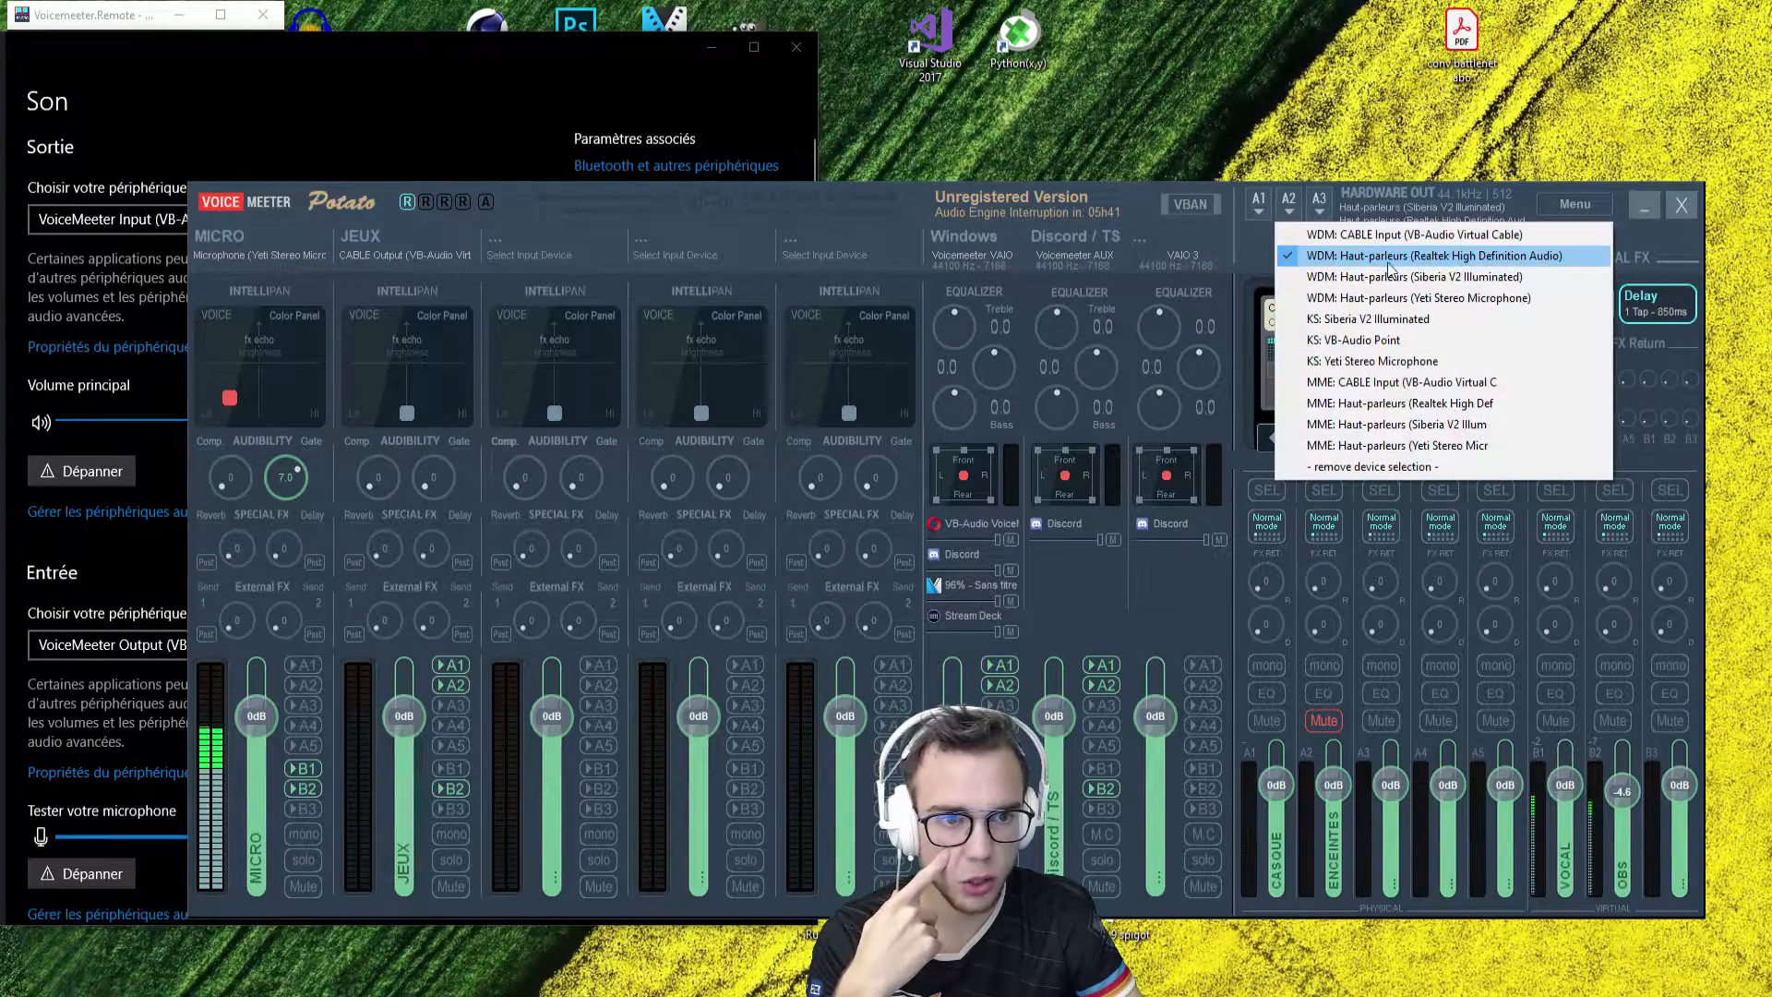
left_click(1516, 213)
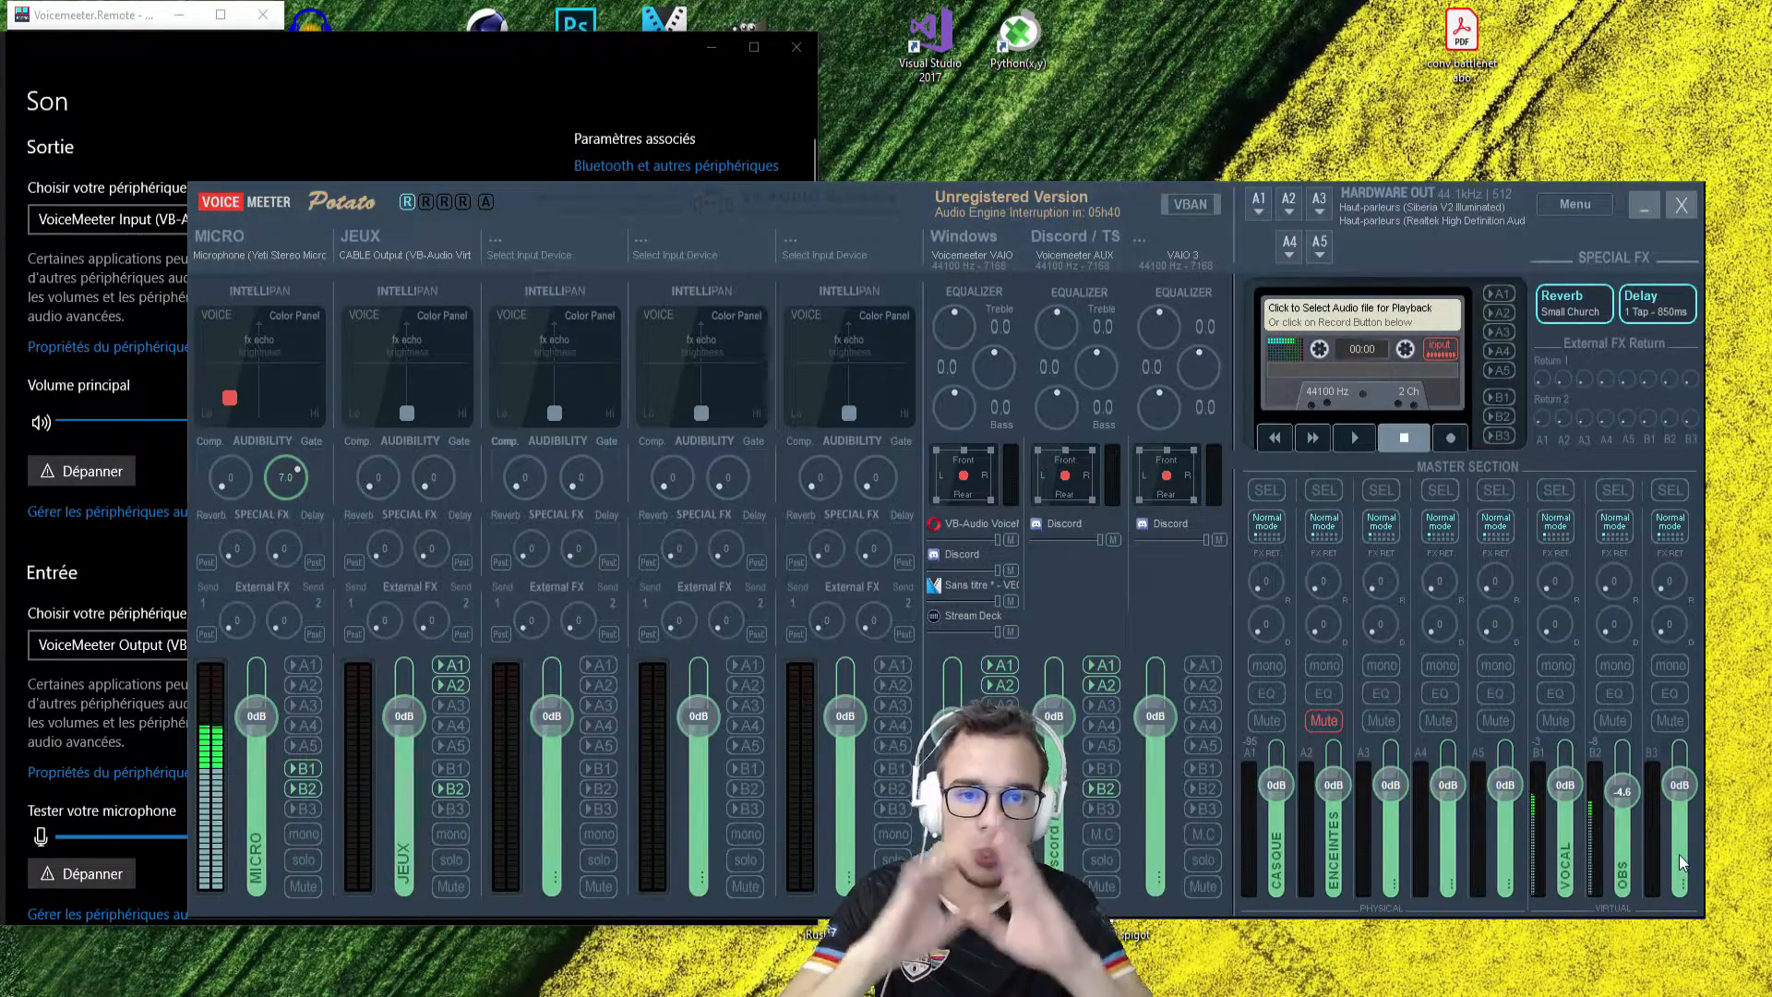
Step: Compare the Windows default output device with the mixer's Windows strip and its output routing
left_click(131, 240)
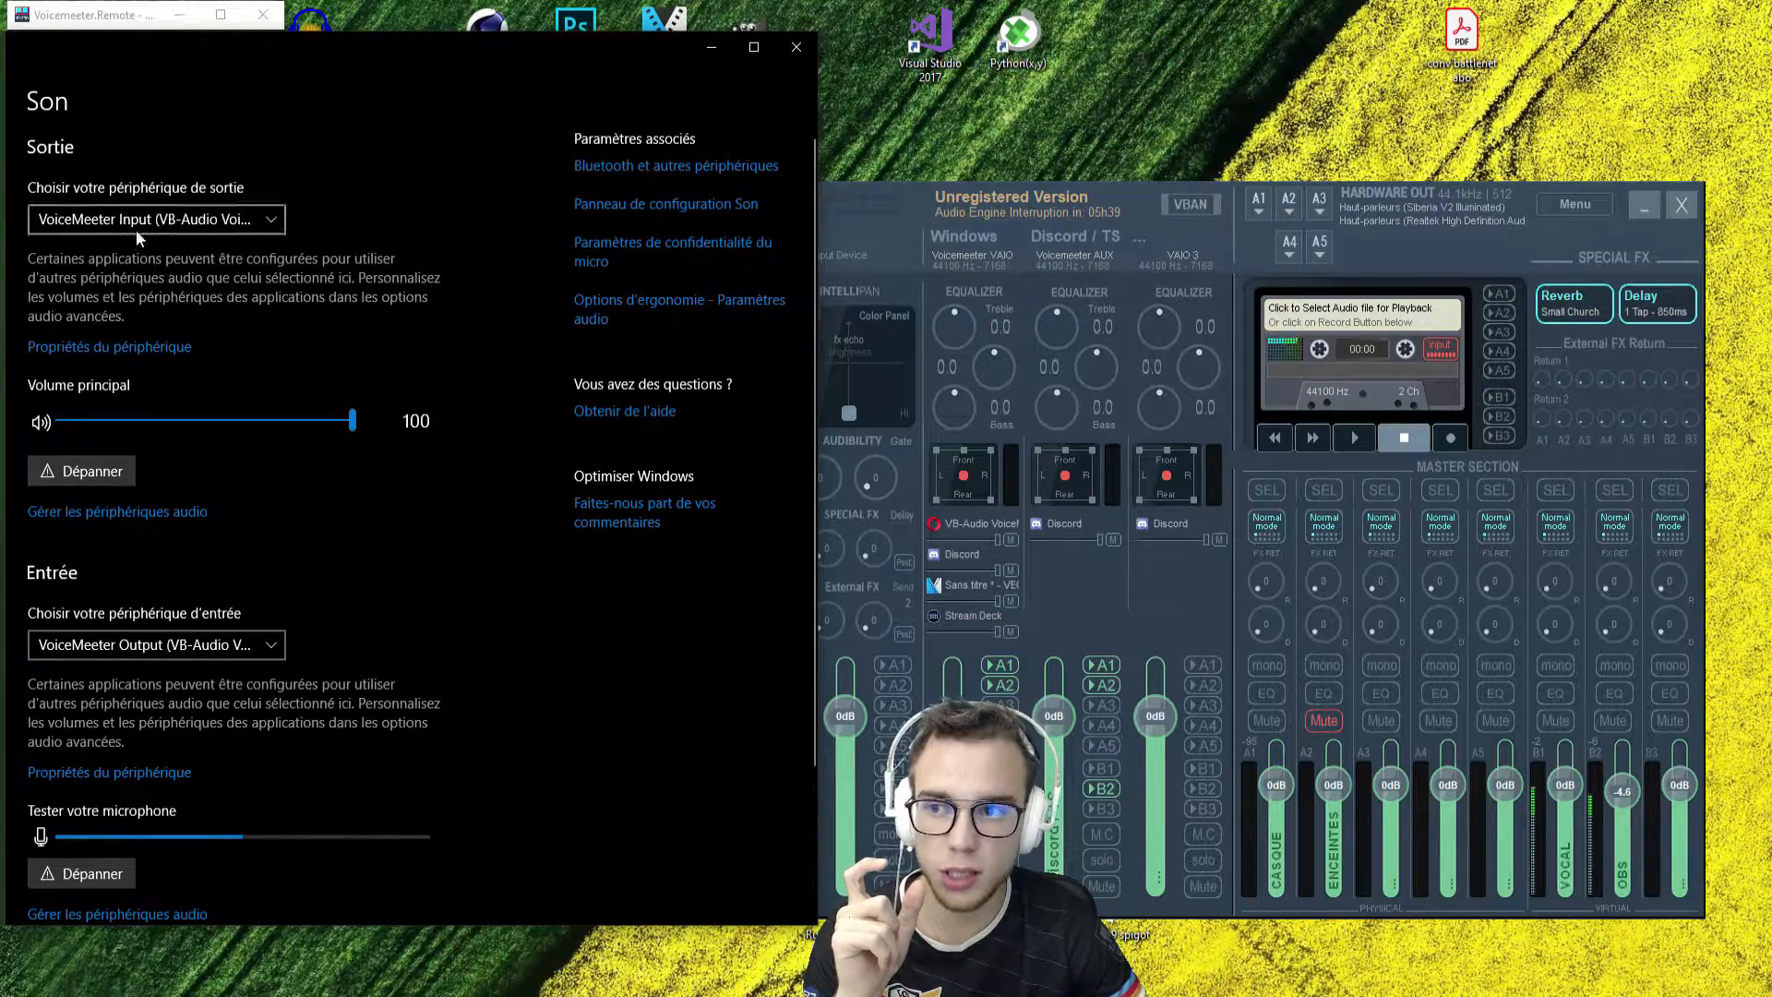
left_click(910, 224)
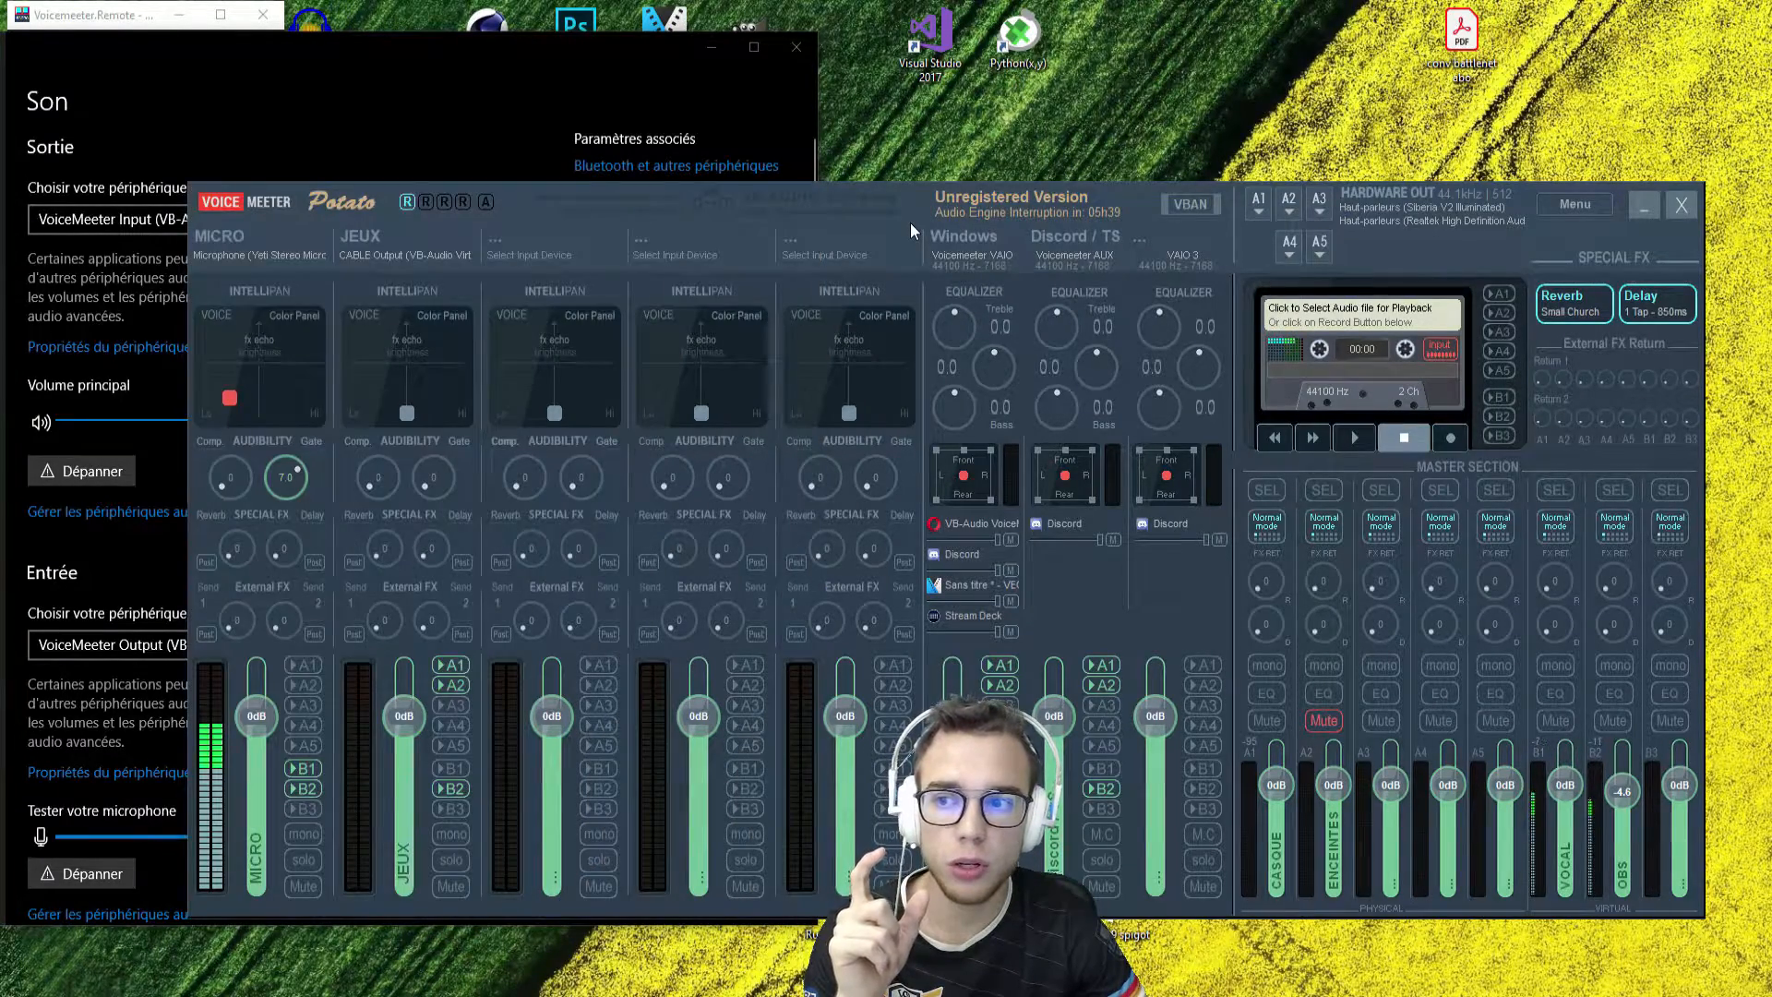
left_click(998, 685)
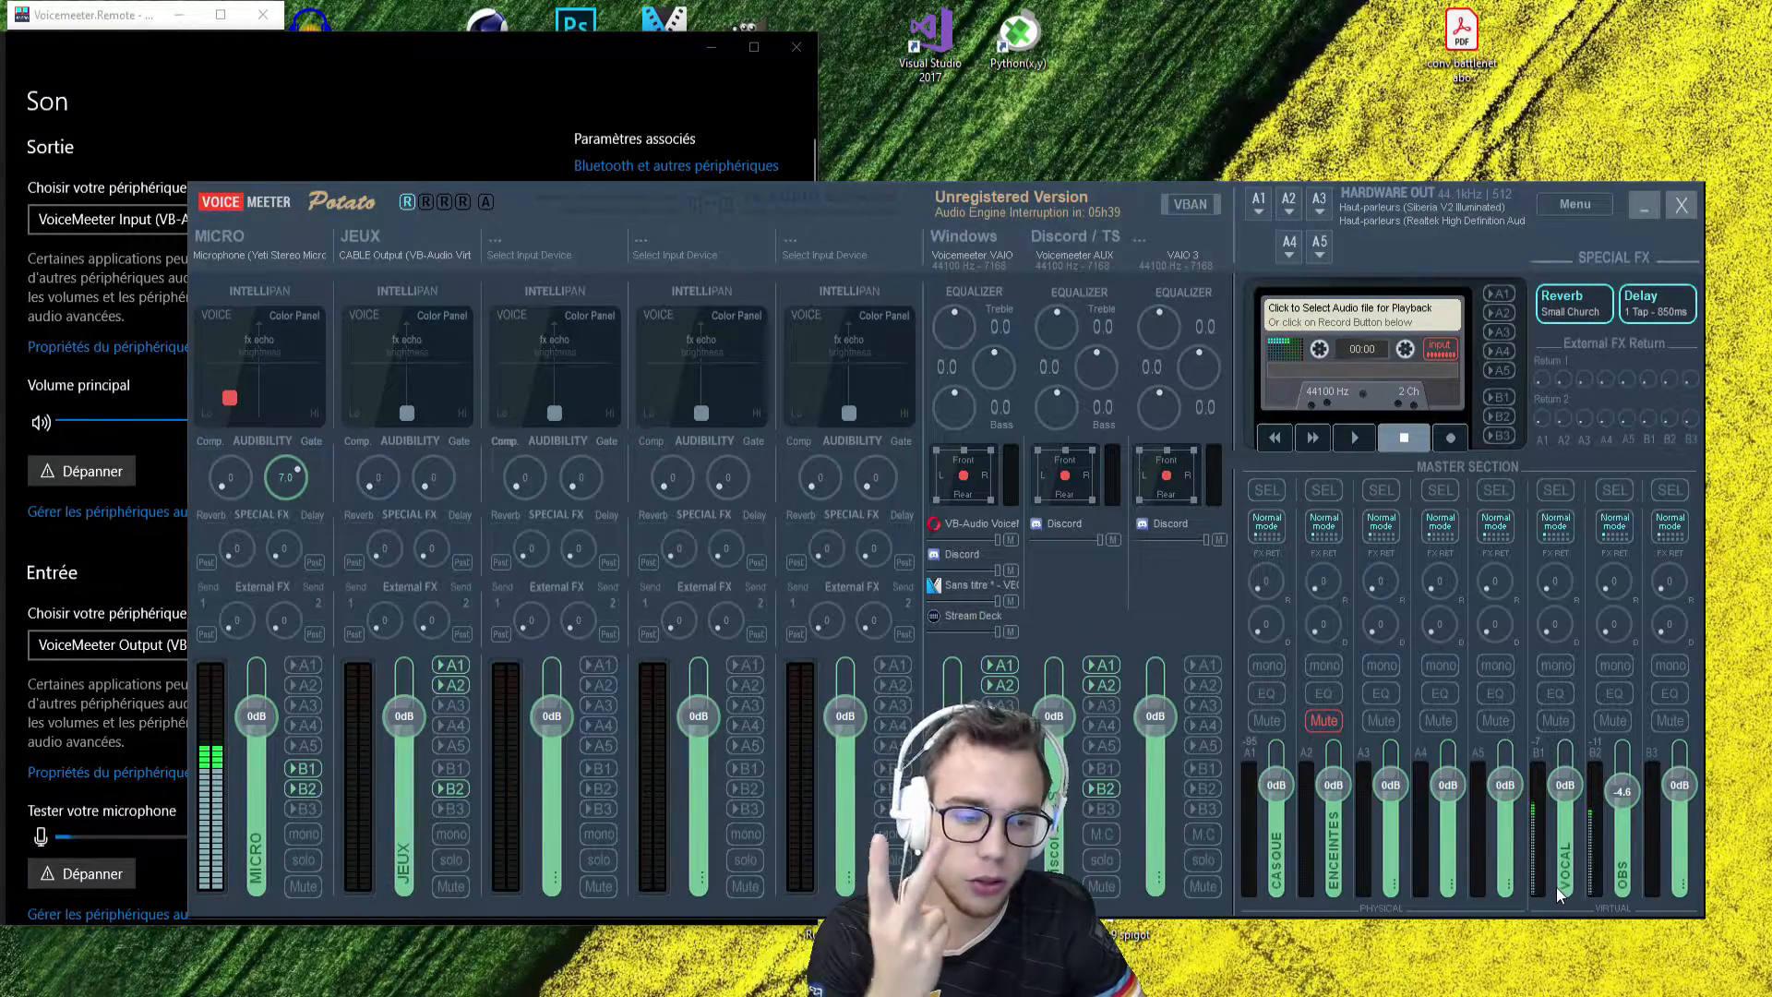
Step: Test sending the MICRO strip to output A1 by toggling the routing, leaving it turned off
left_click(303, 788)
left_click(314, 665)
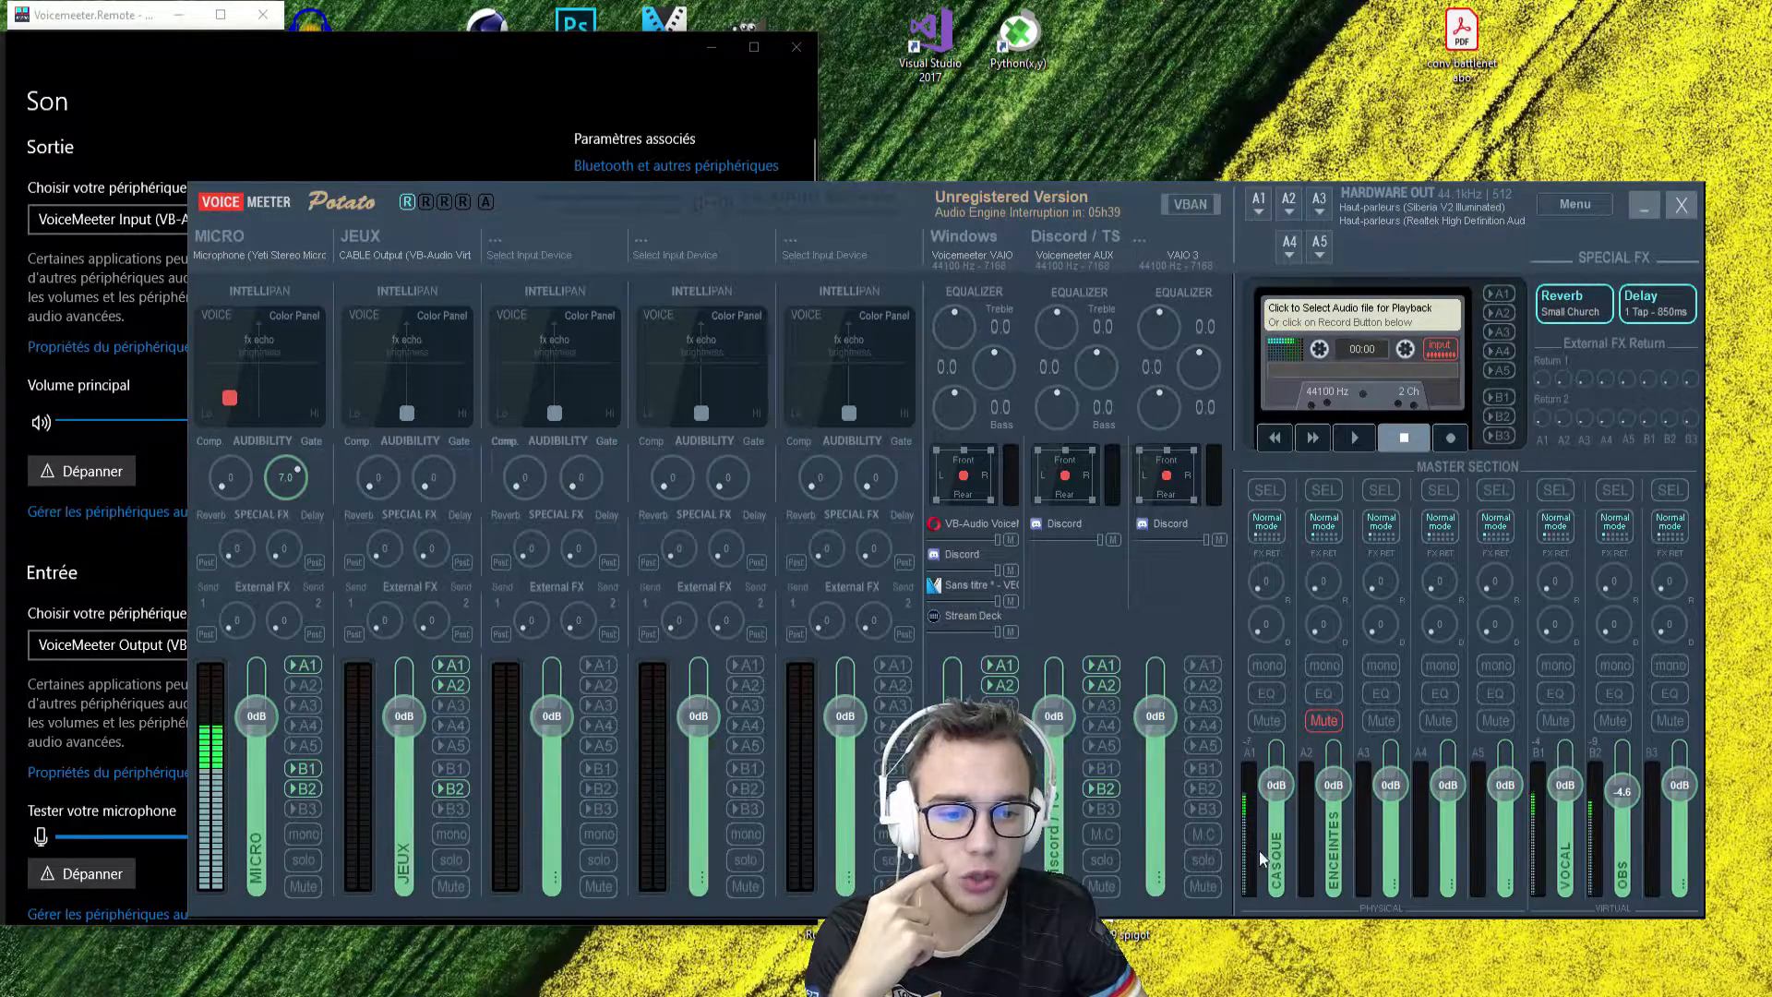
left_click(303, 666)
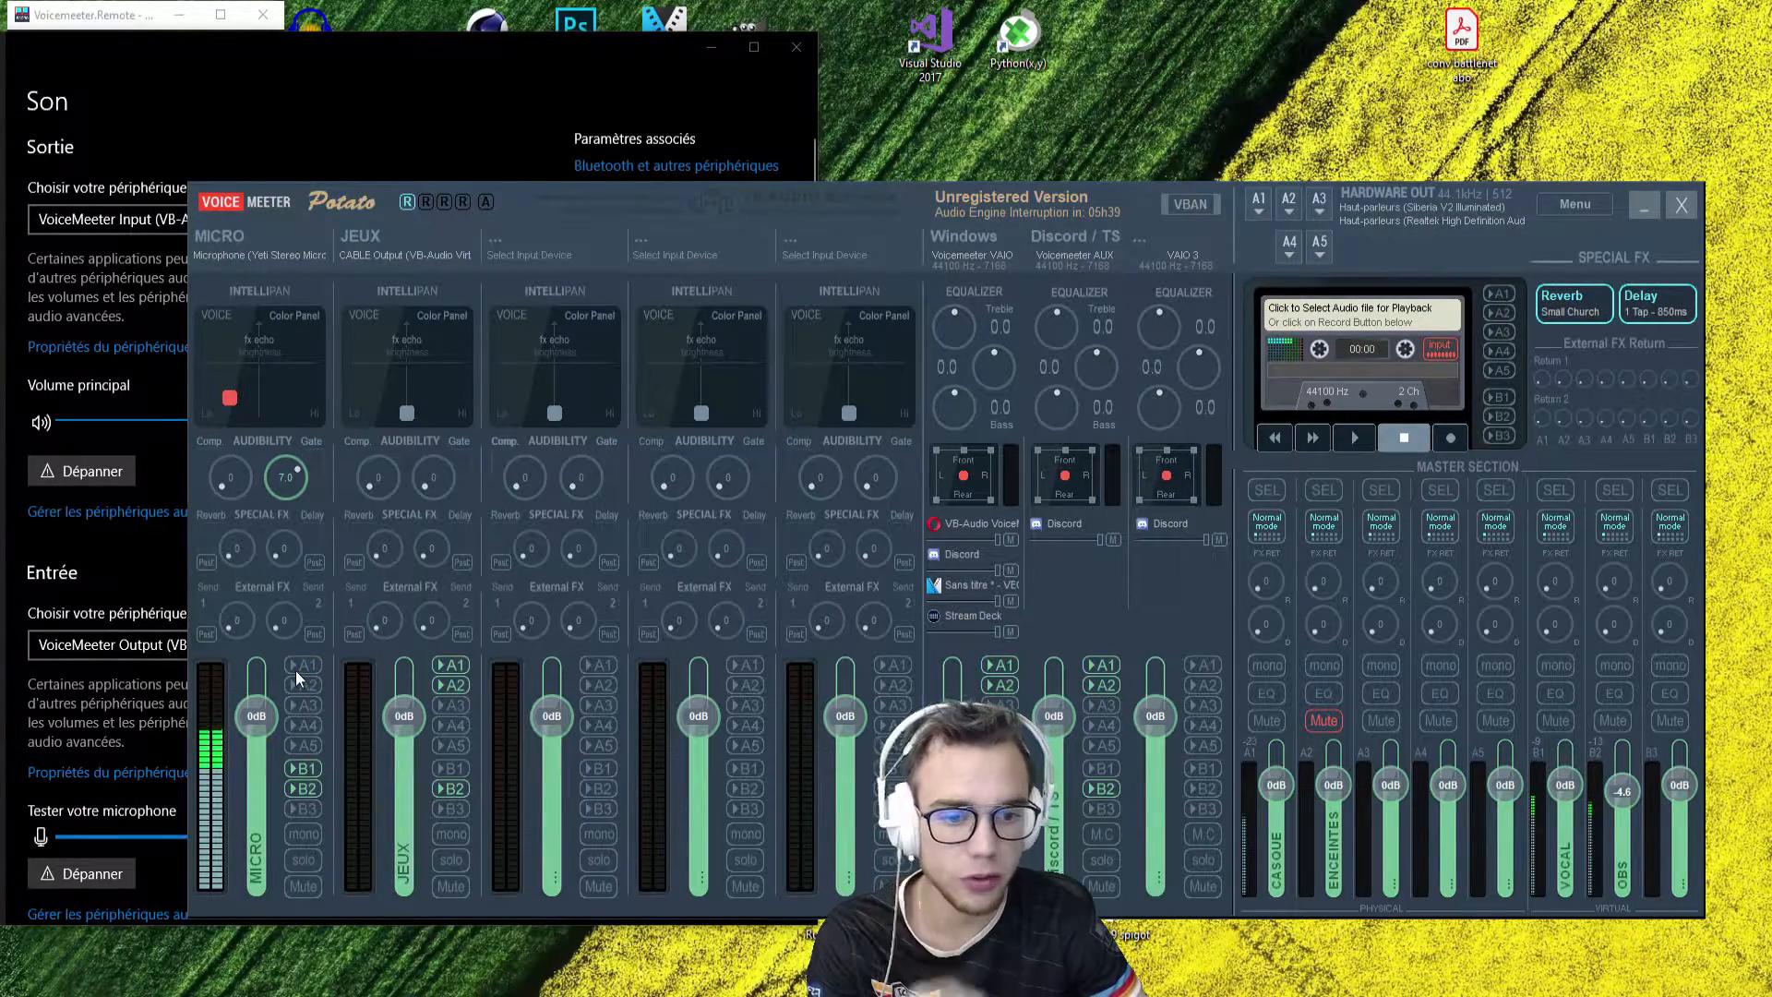
left_click(301, 672)
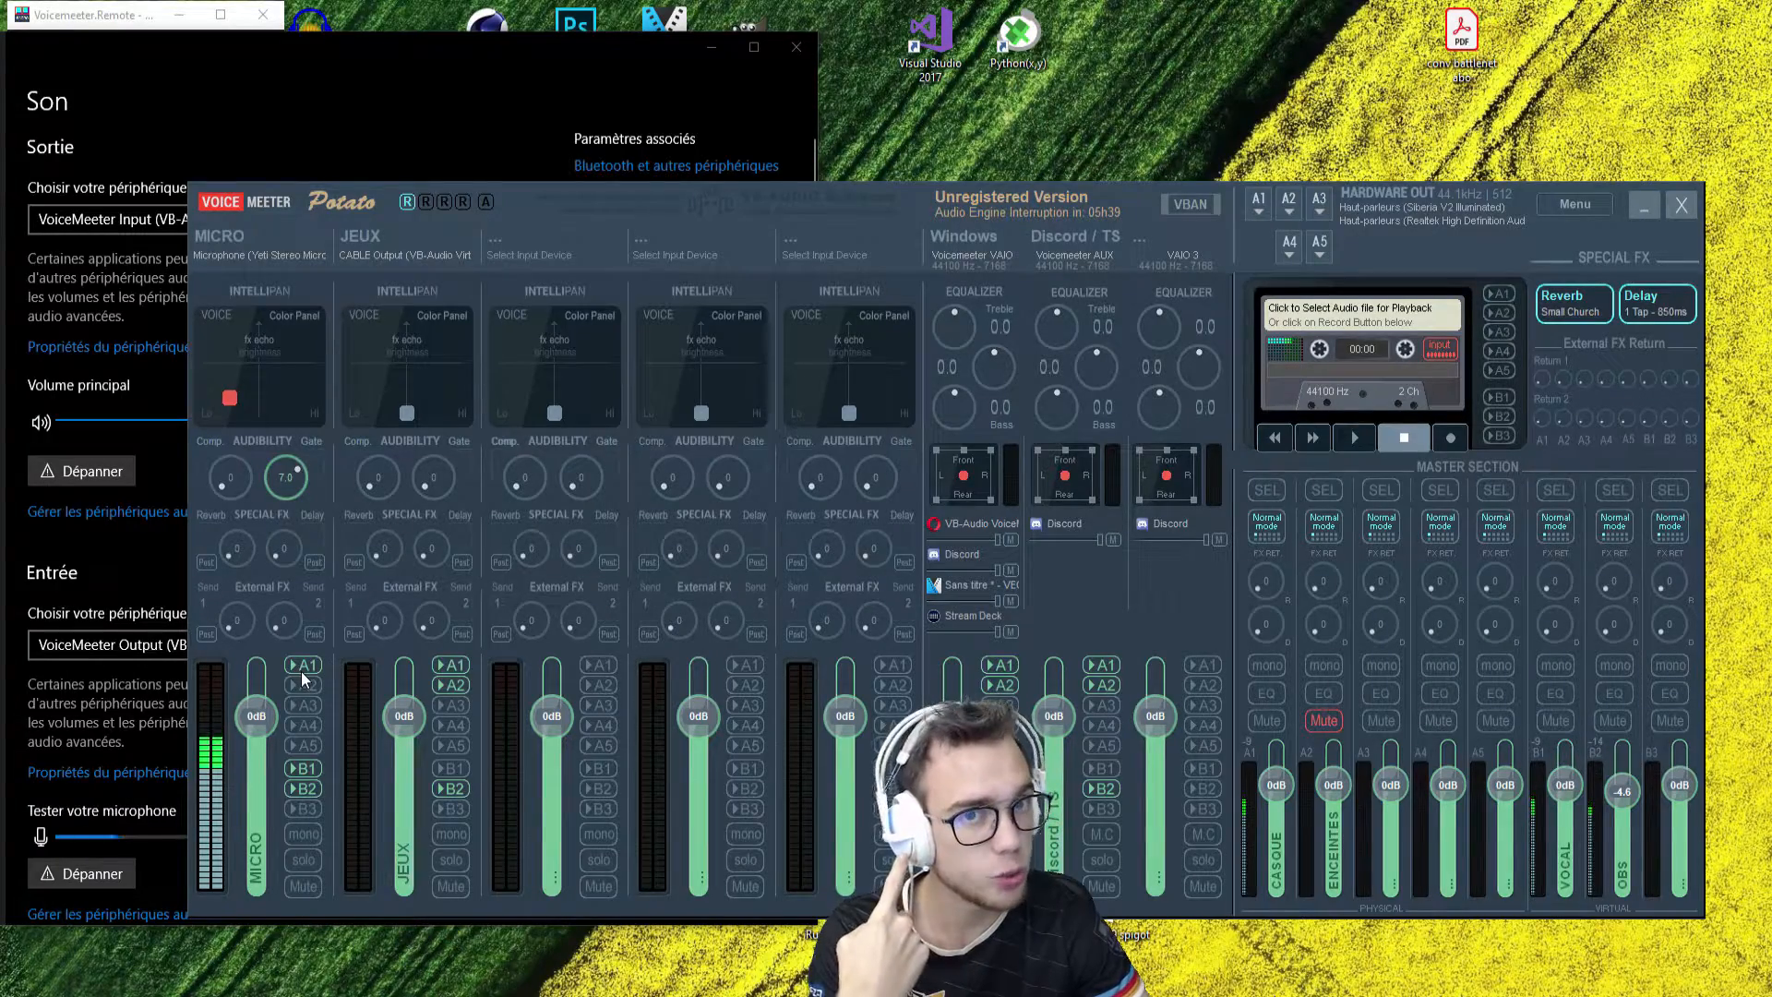
left_click(303, 669)
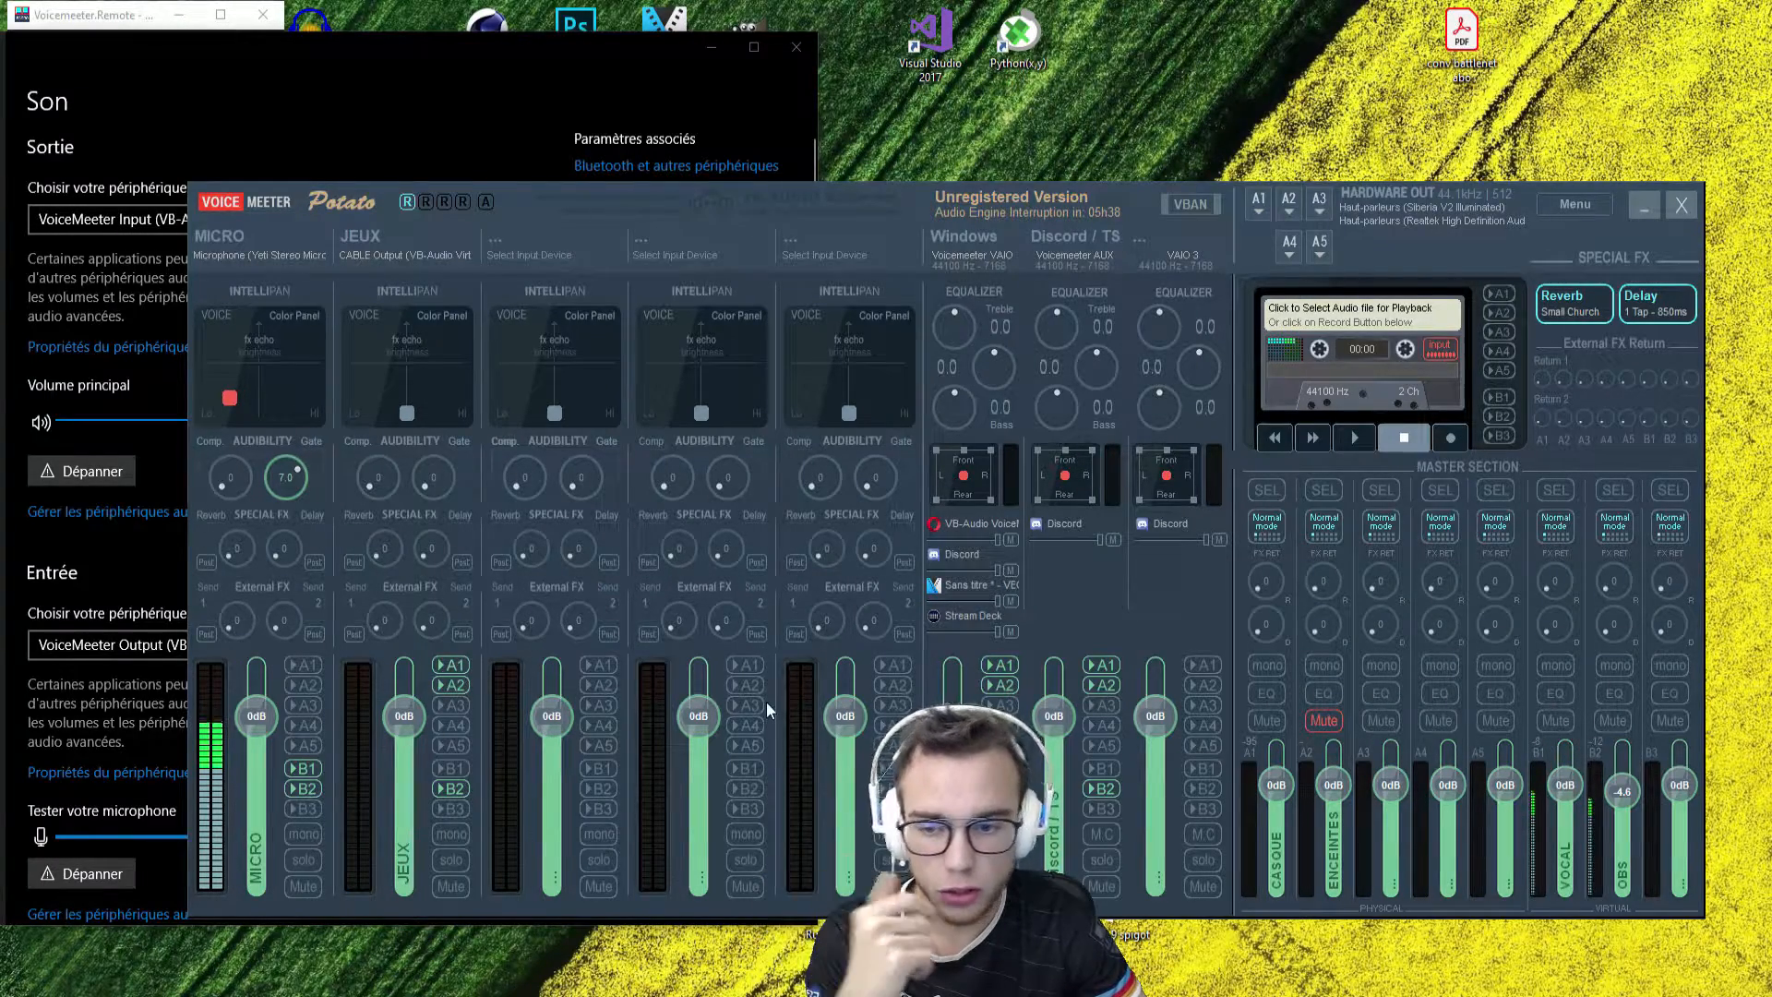
Step: Review the output routing of the Windows, MICRO and Discord / TS strips without changing it
left_click(1004, 665)
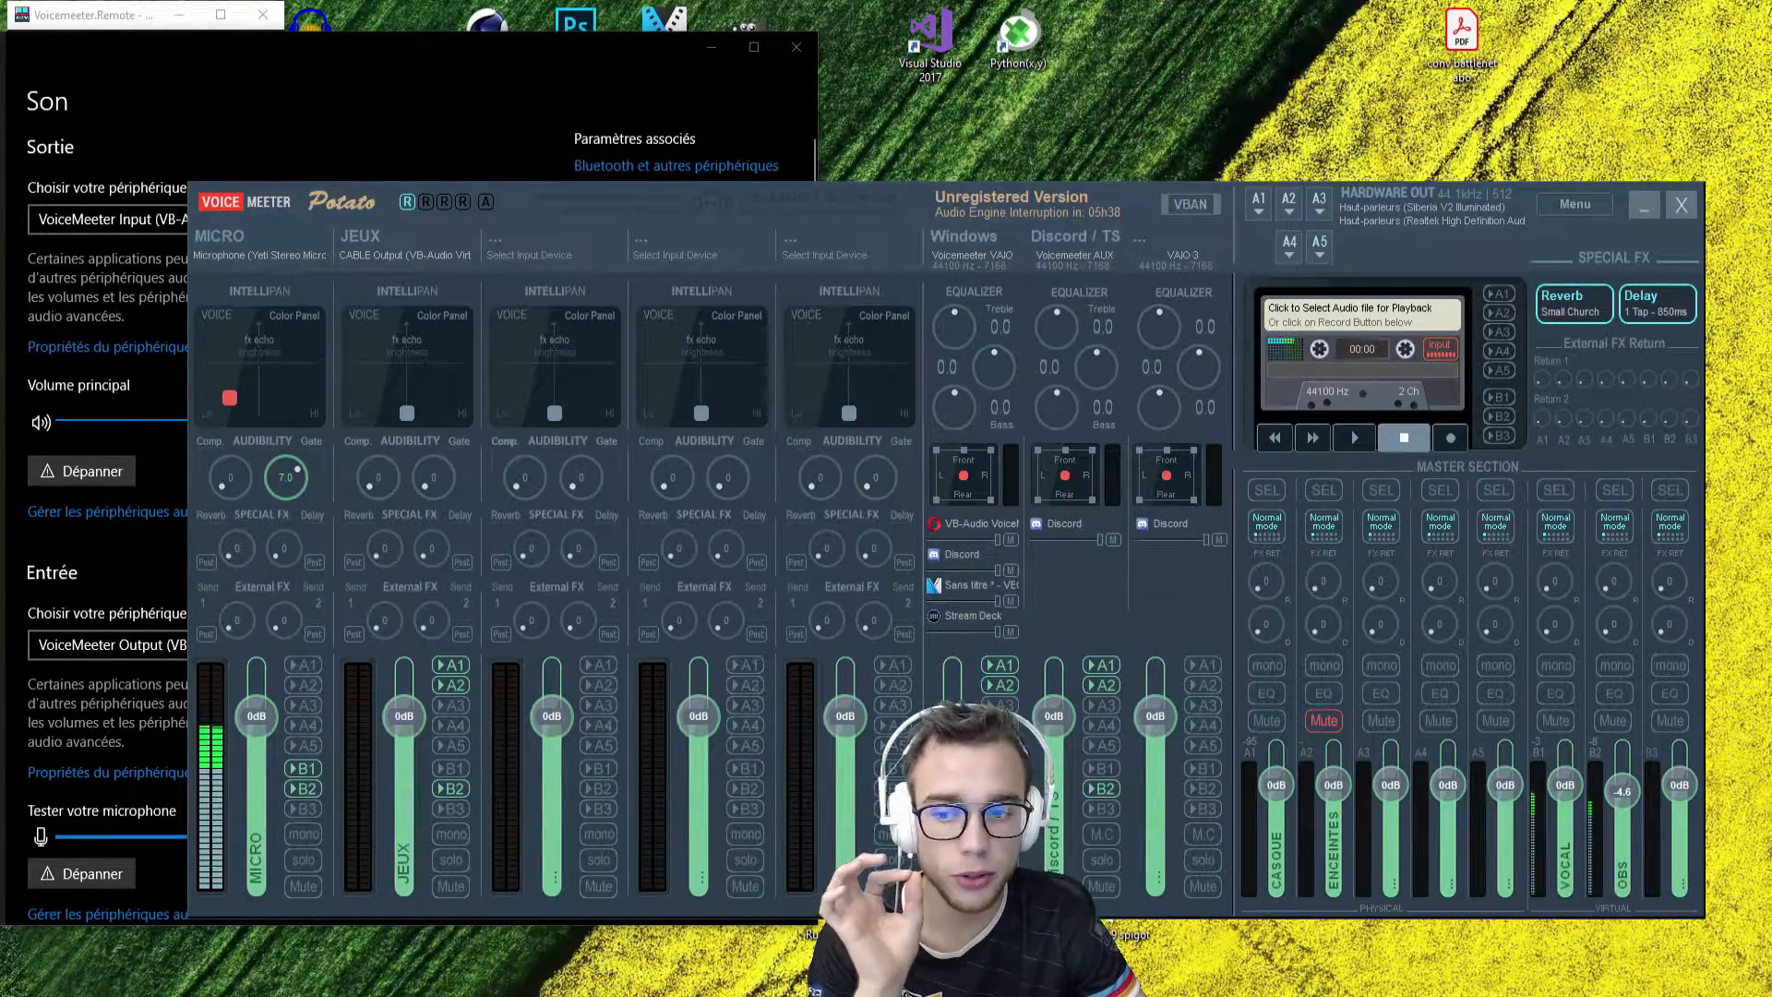
left_click(306, 769)
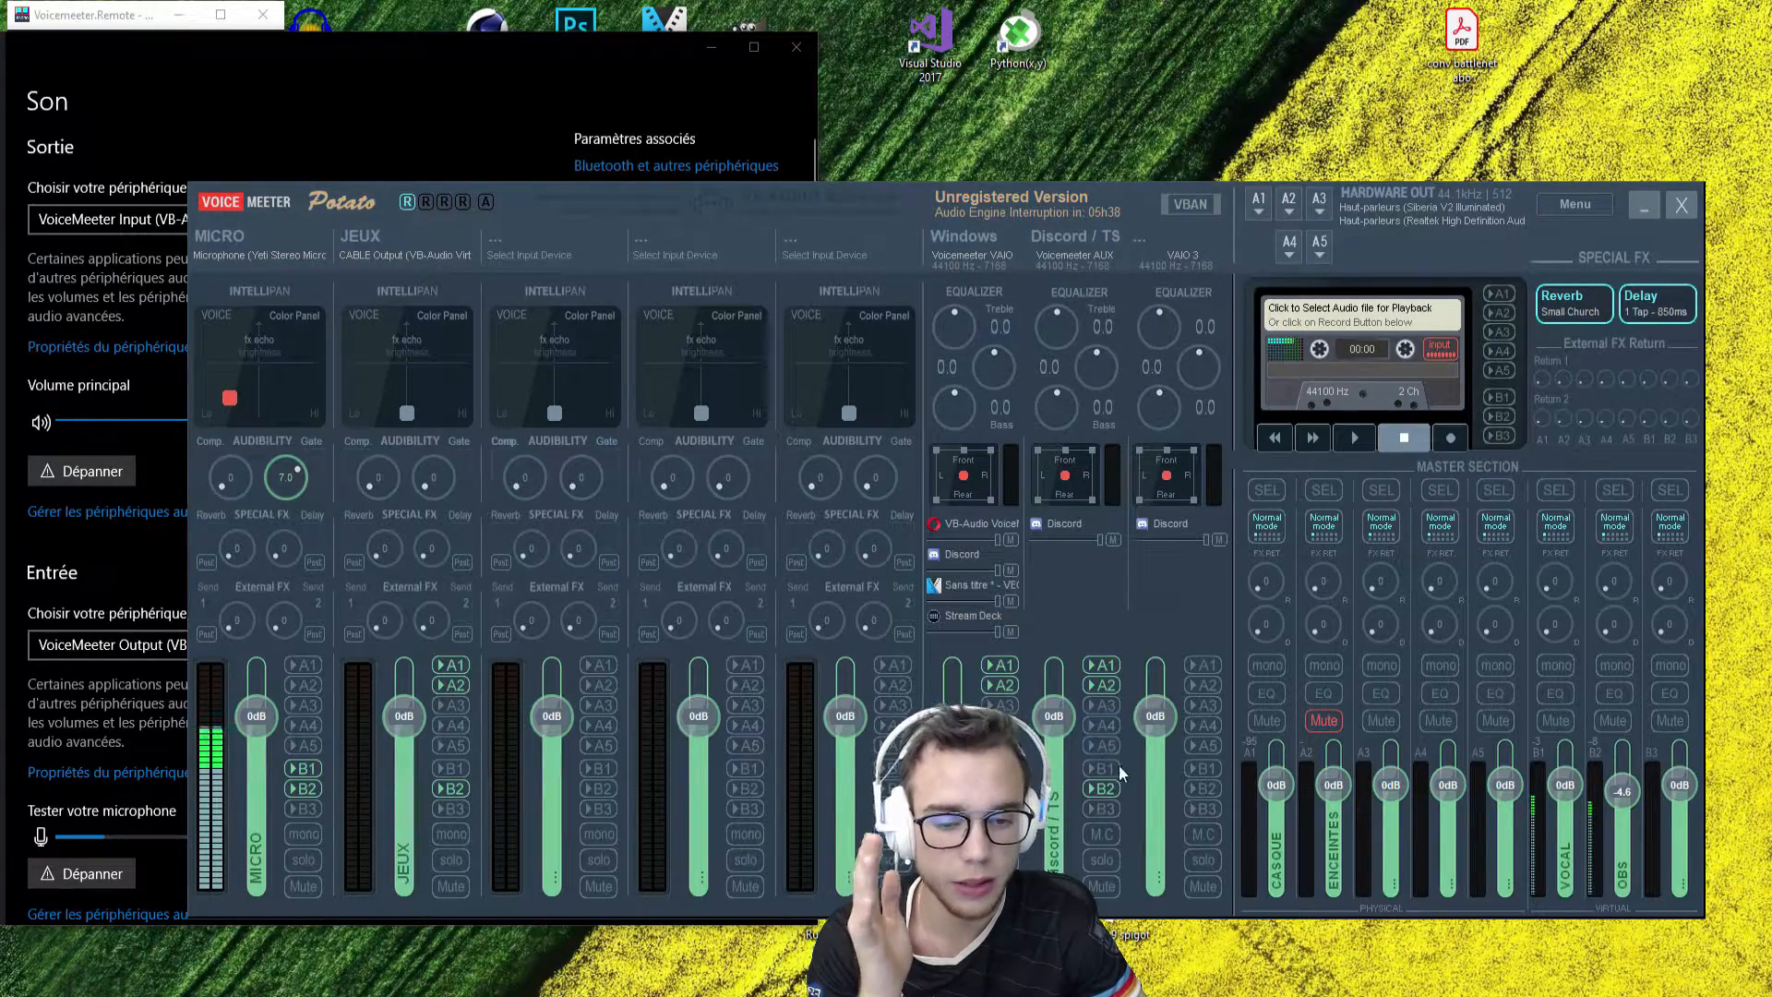
left_click(1104, 789)
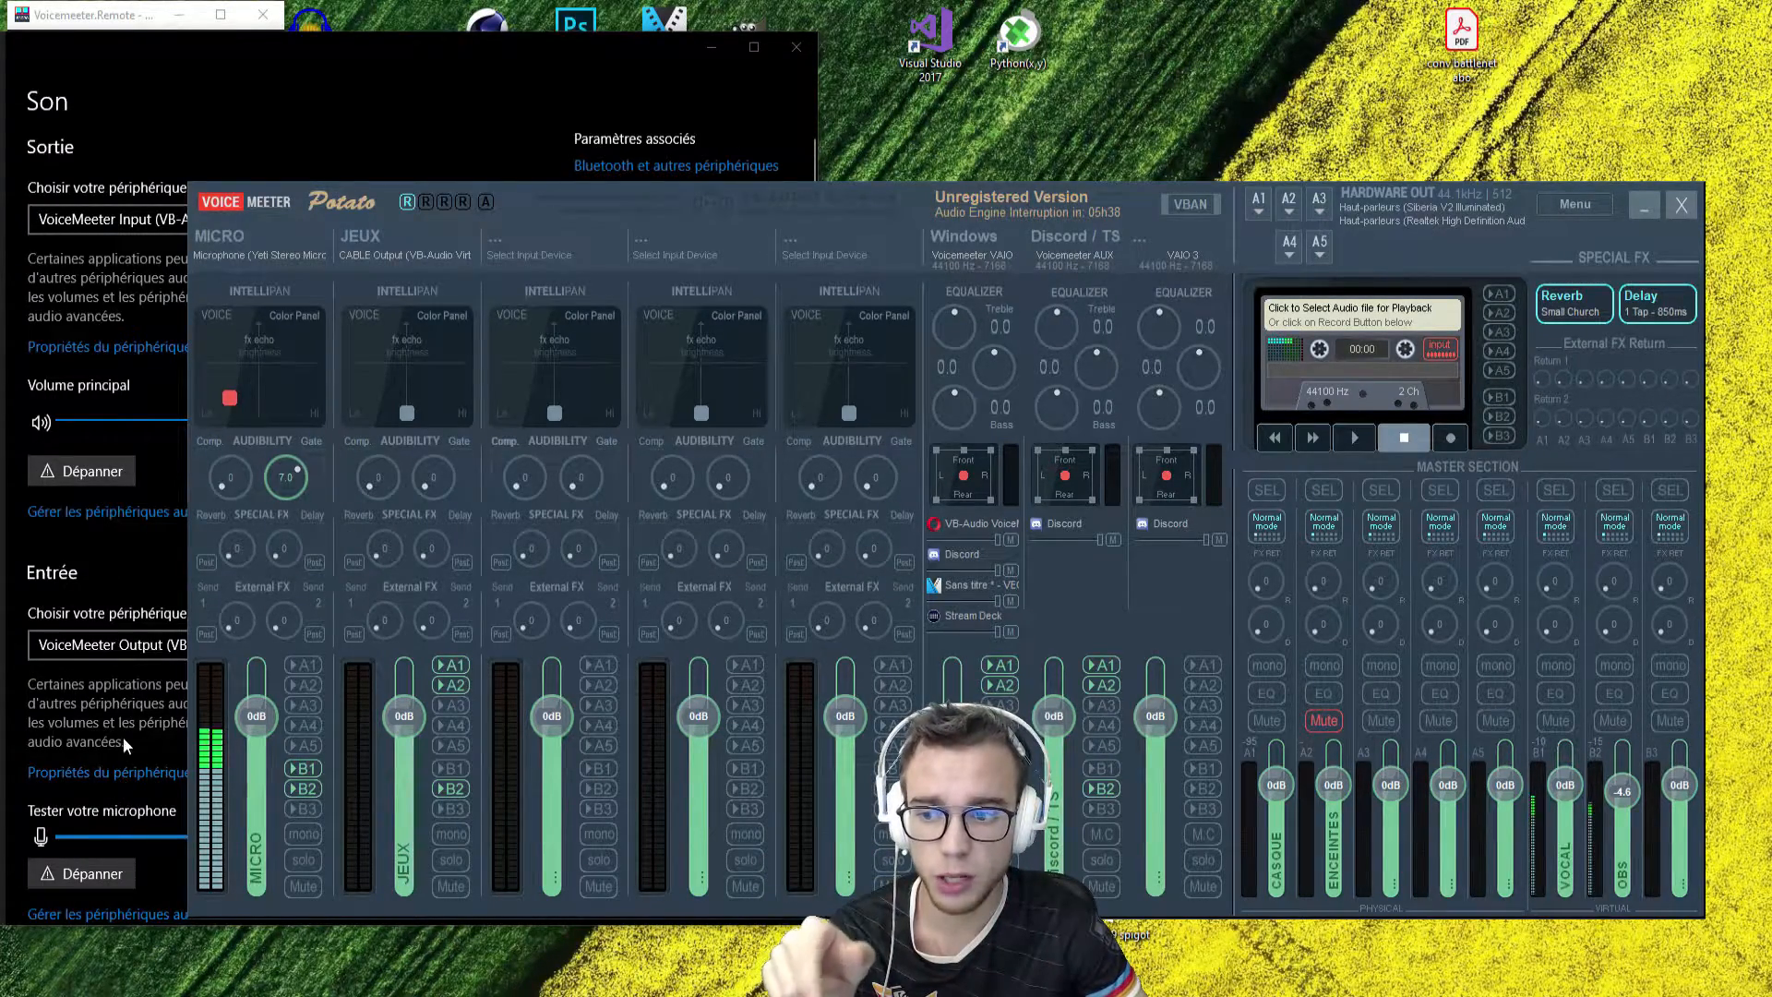
Step: Close the Windows sound settings and restart the mixer's audio engine
left_click(798, 48)
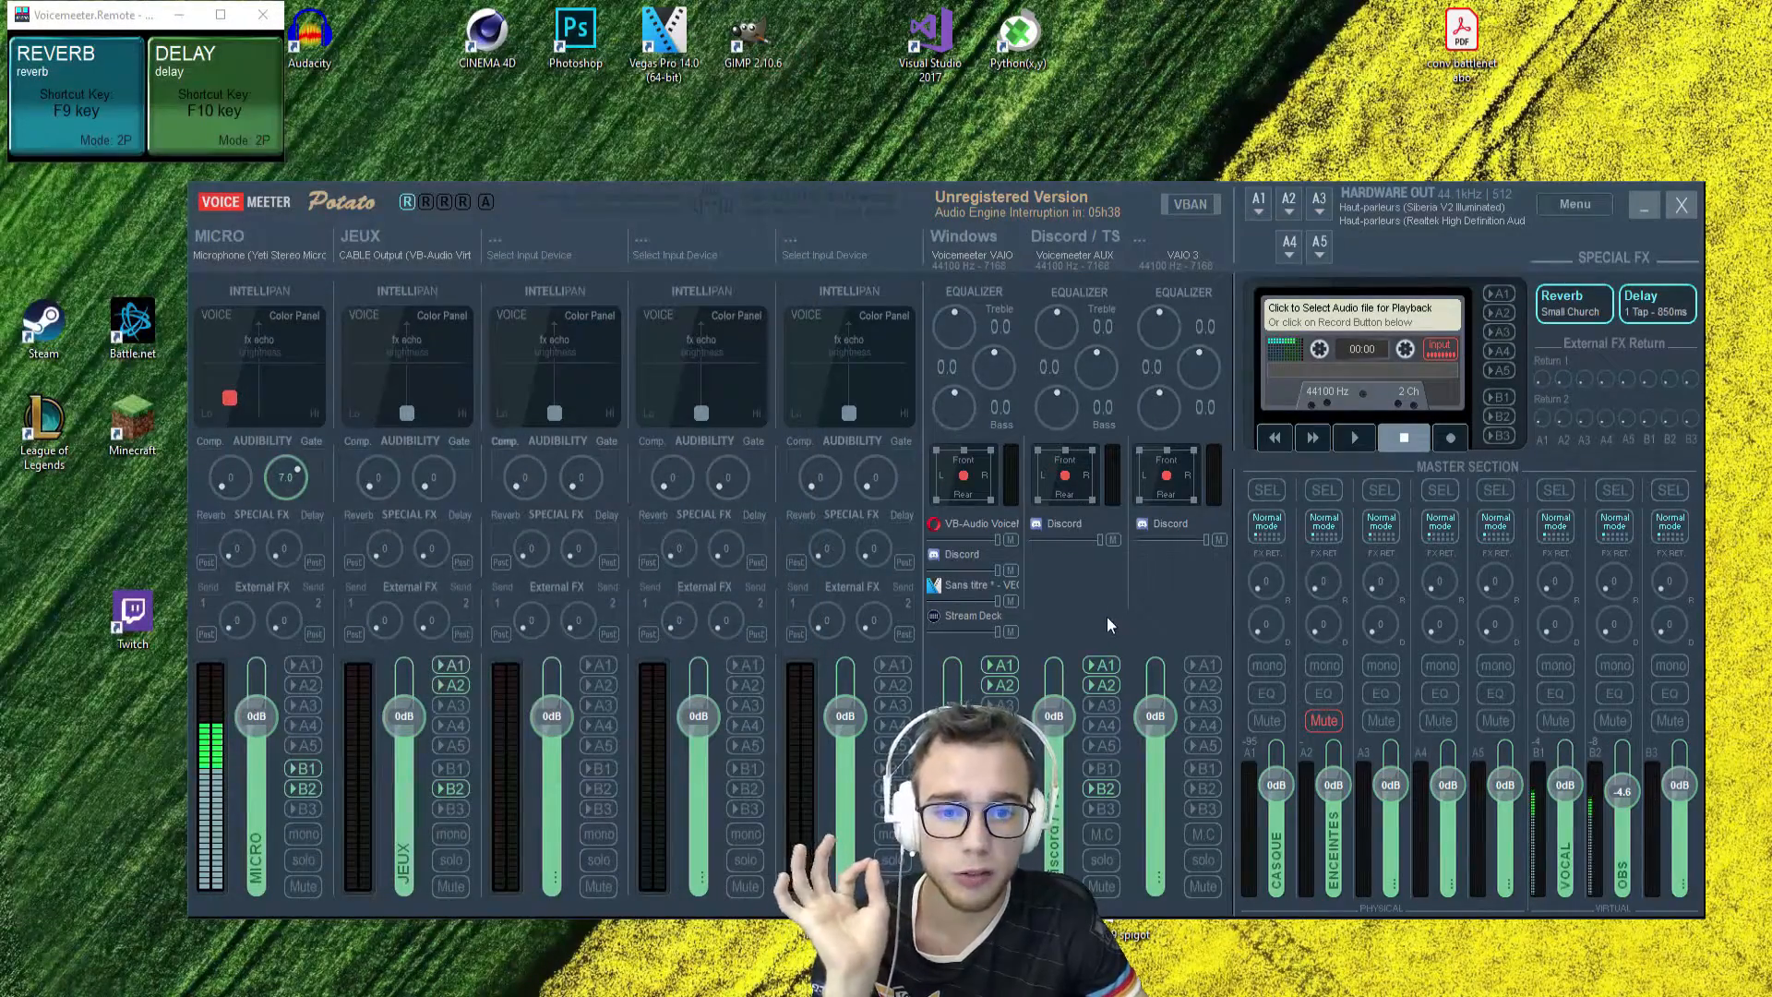
left_click(1576, 204)
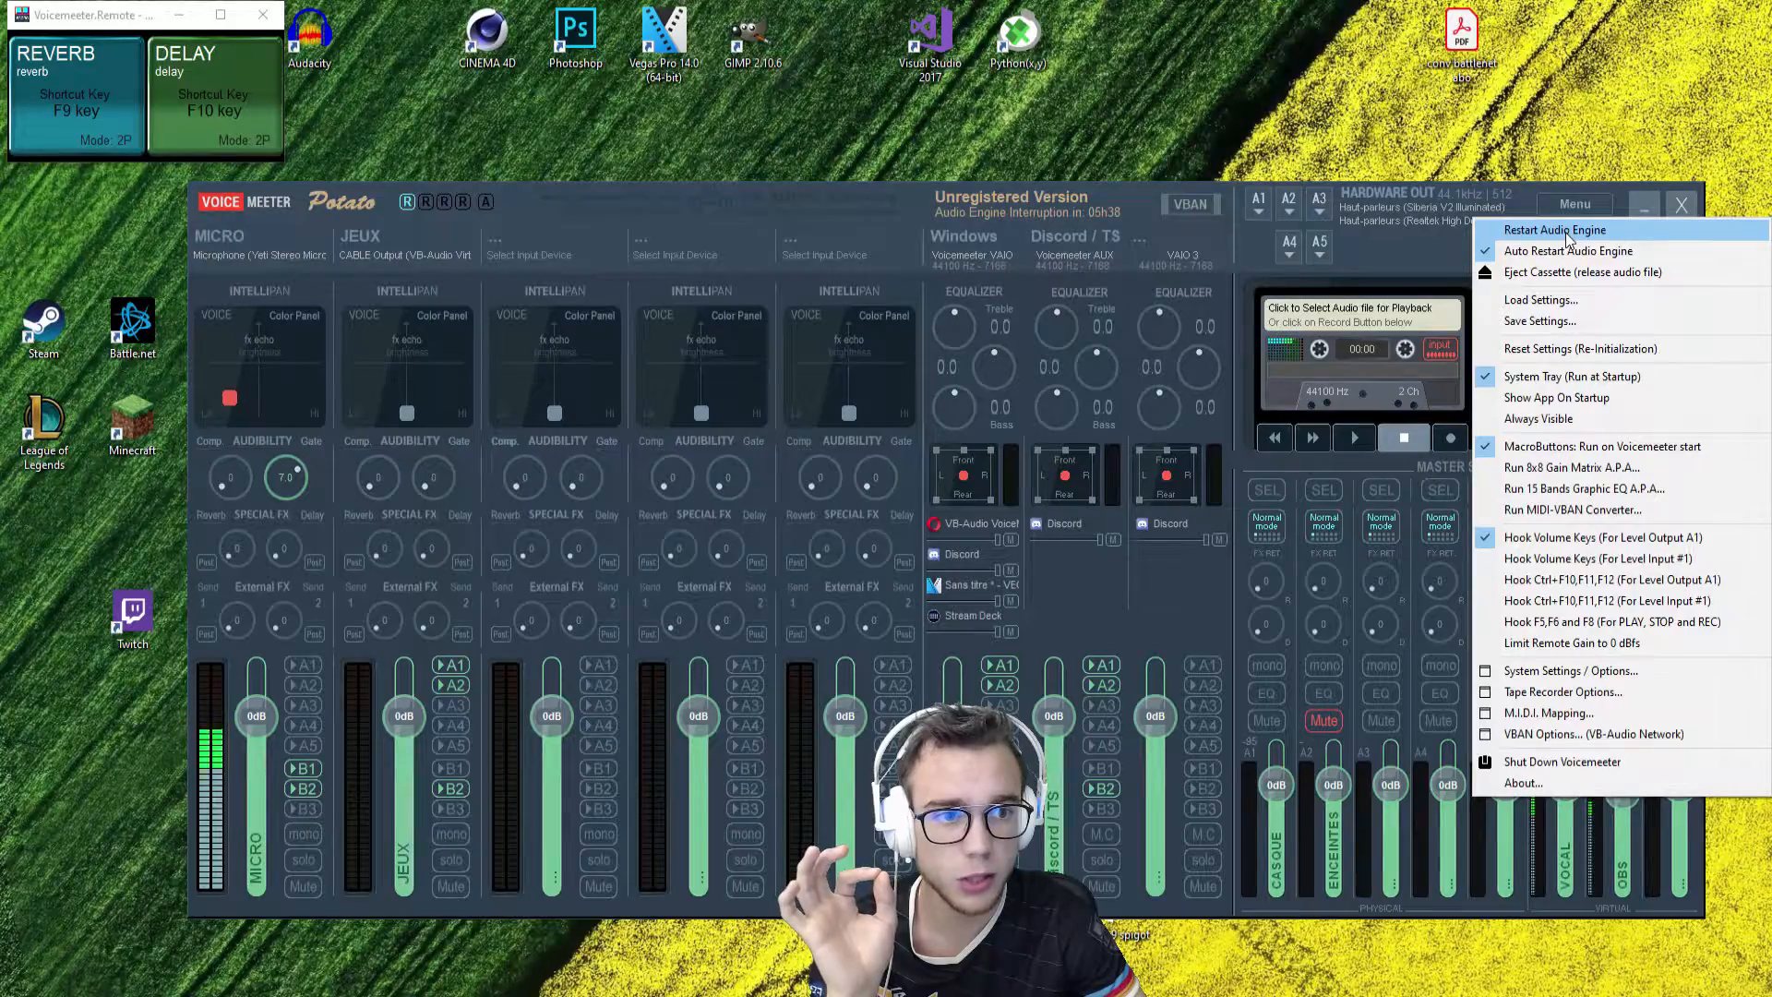
left_click(1567, 232)
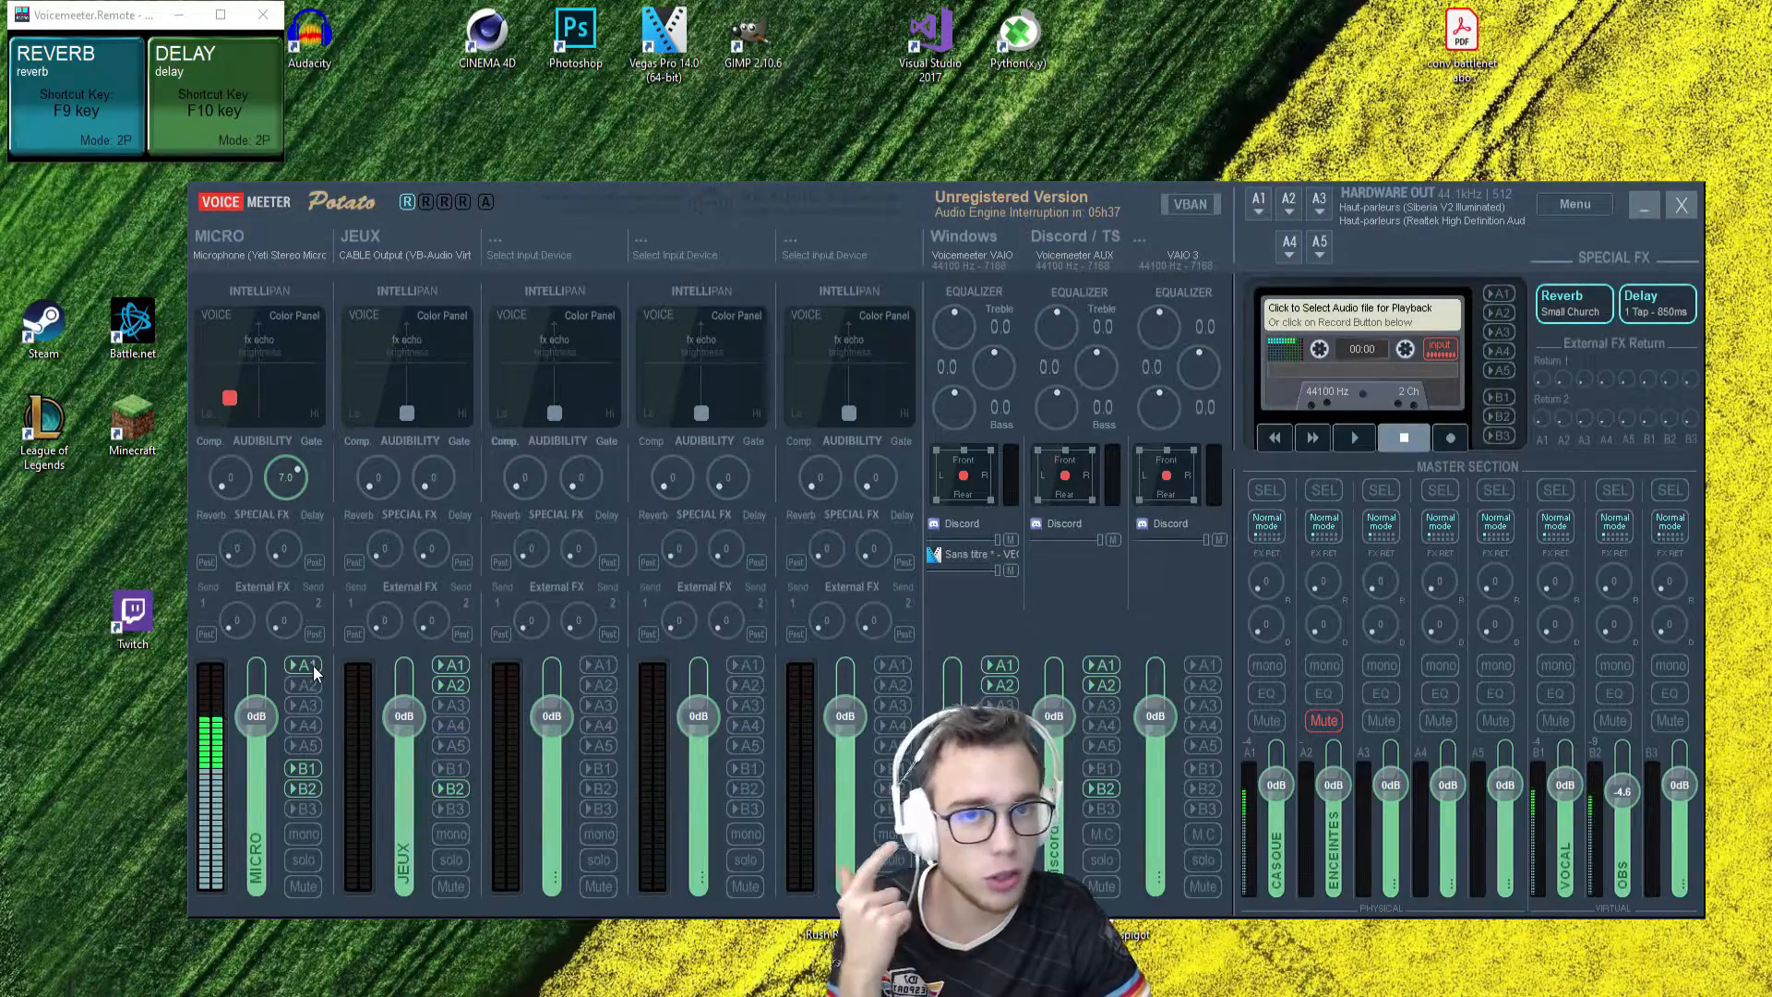
Step: Test the MICRO strip's compressor, return it to 0, and turn off the strip's A1 routing
left_click_drag(226, 485, 234, 617)
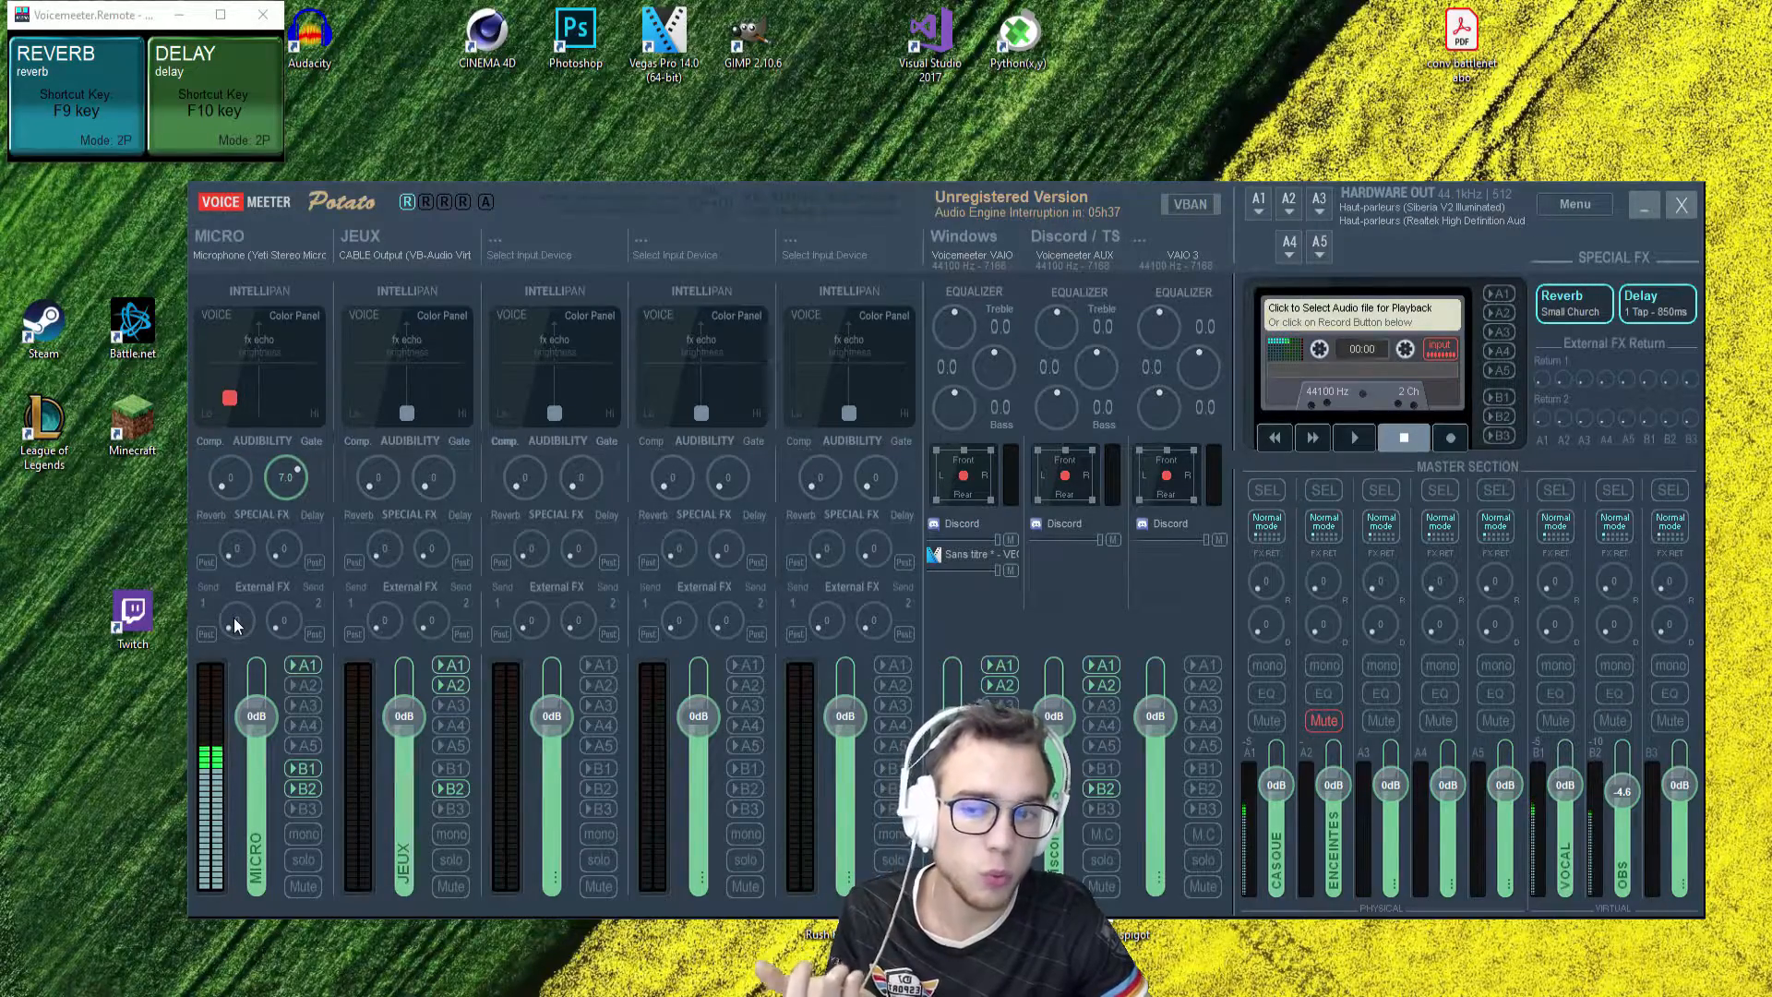
left_click_drag(230, 477, 232, 391)
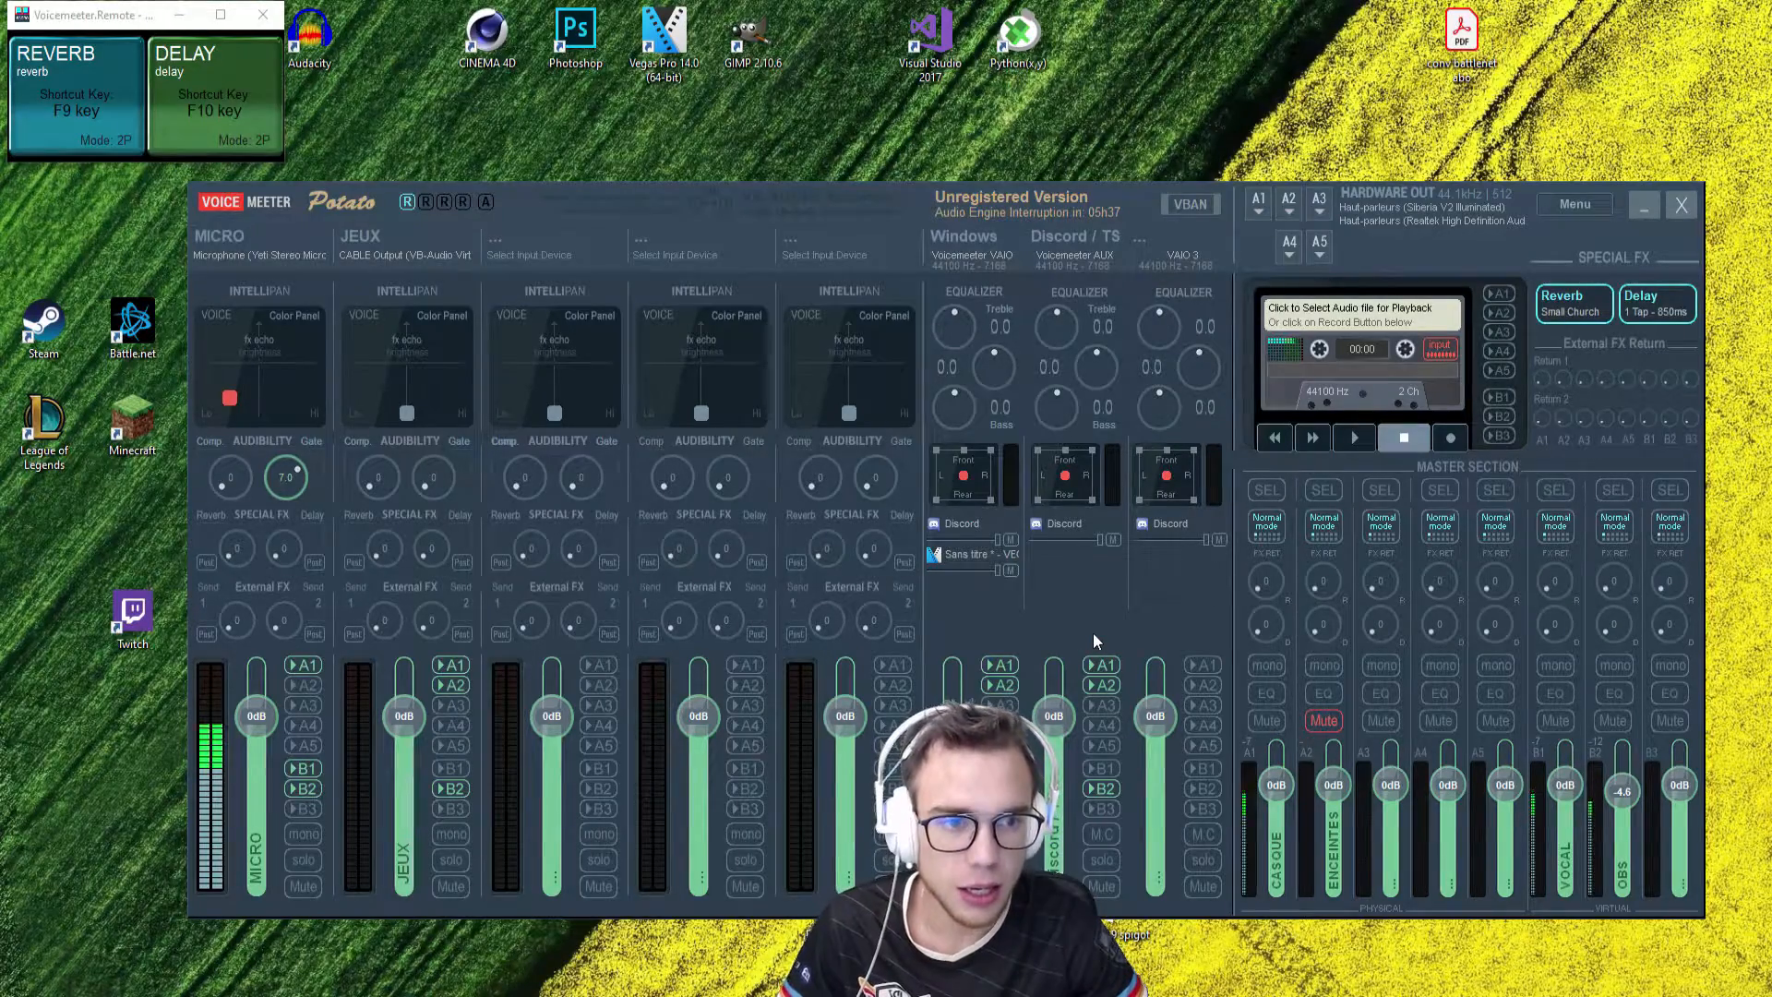
left_click(298, 665)
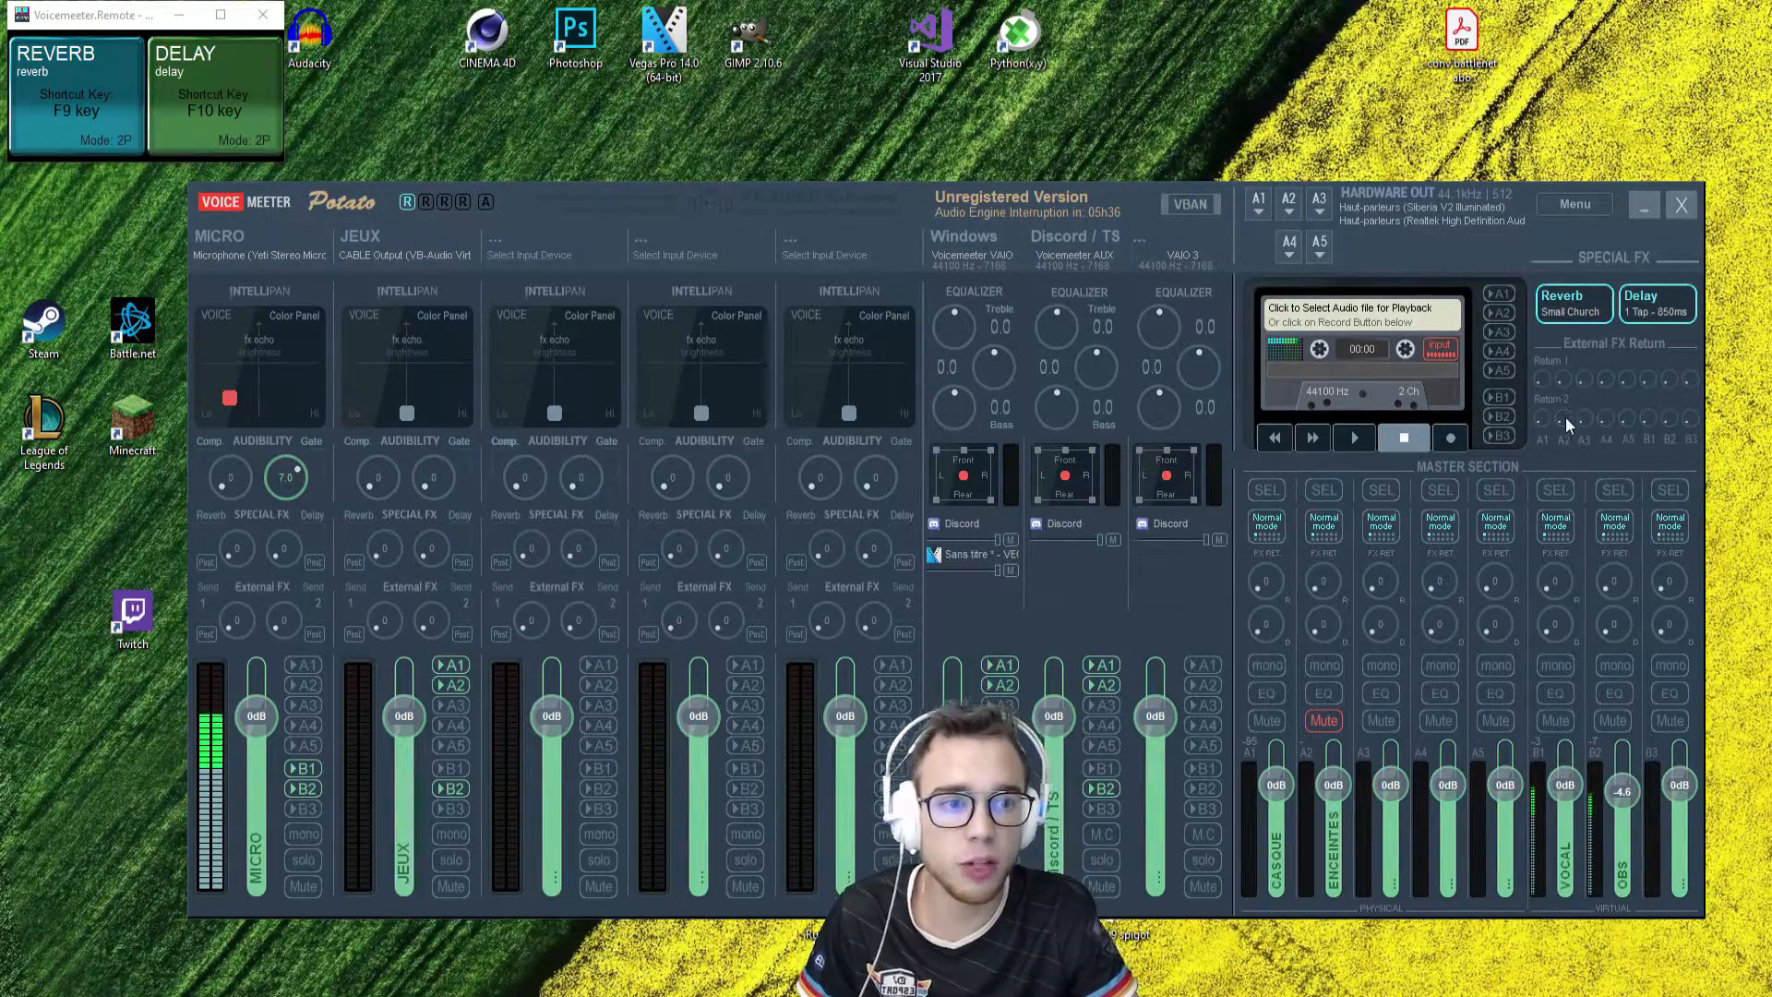
Step: Test the REVERB macro twice and the DELAY macro once on the MICRO strip, leaving both effects off
key("F9")
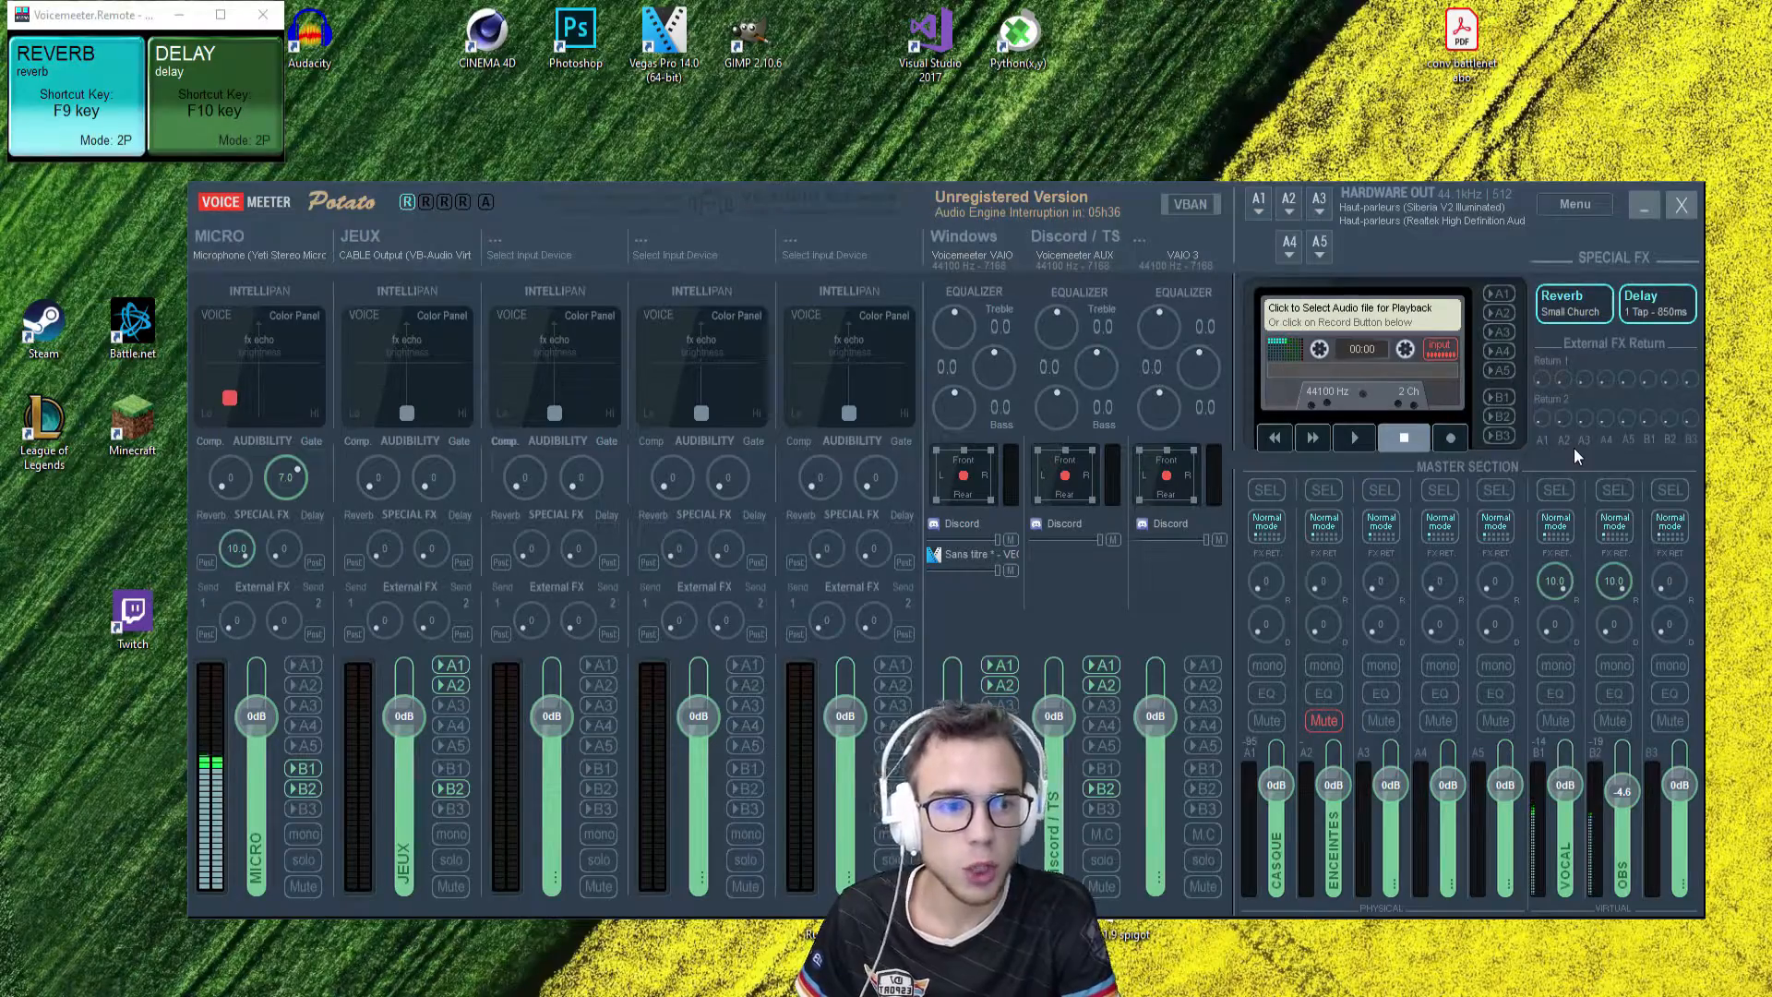
key("F9")
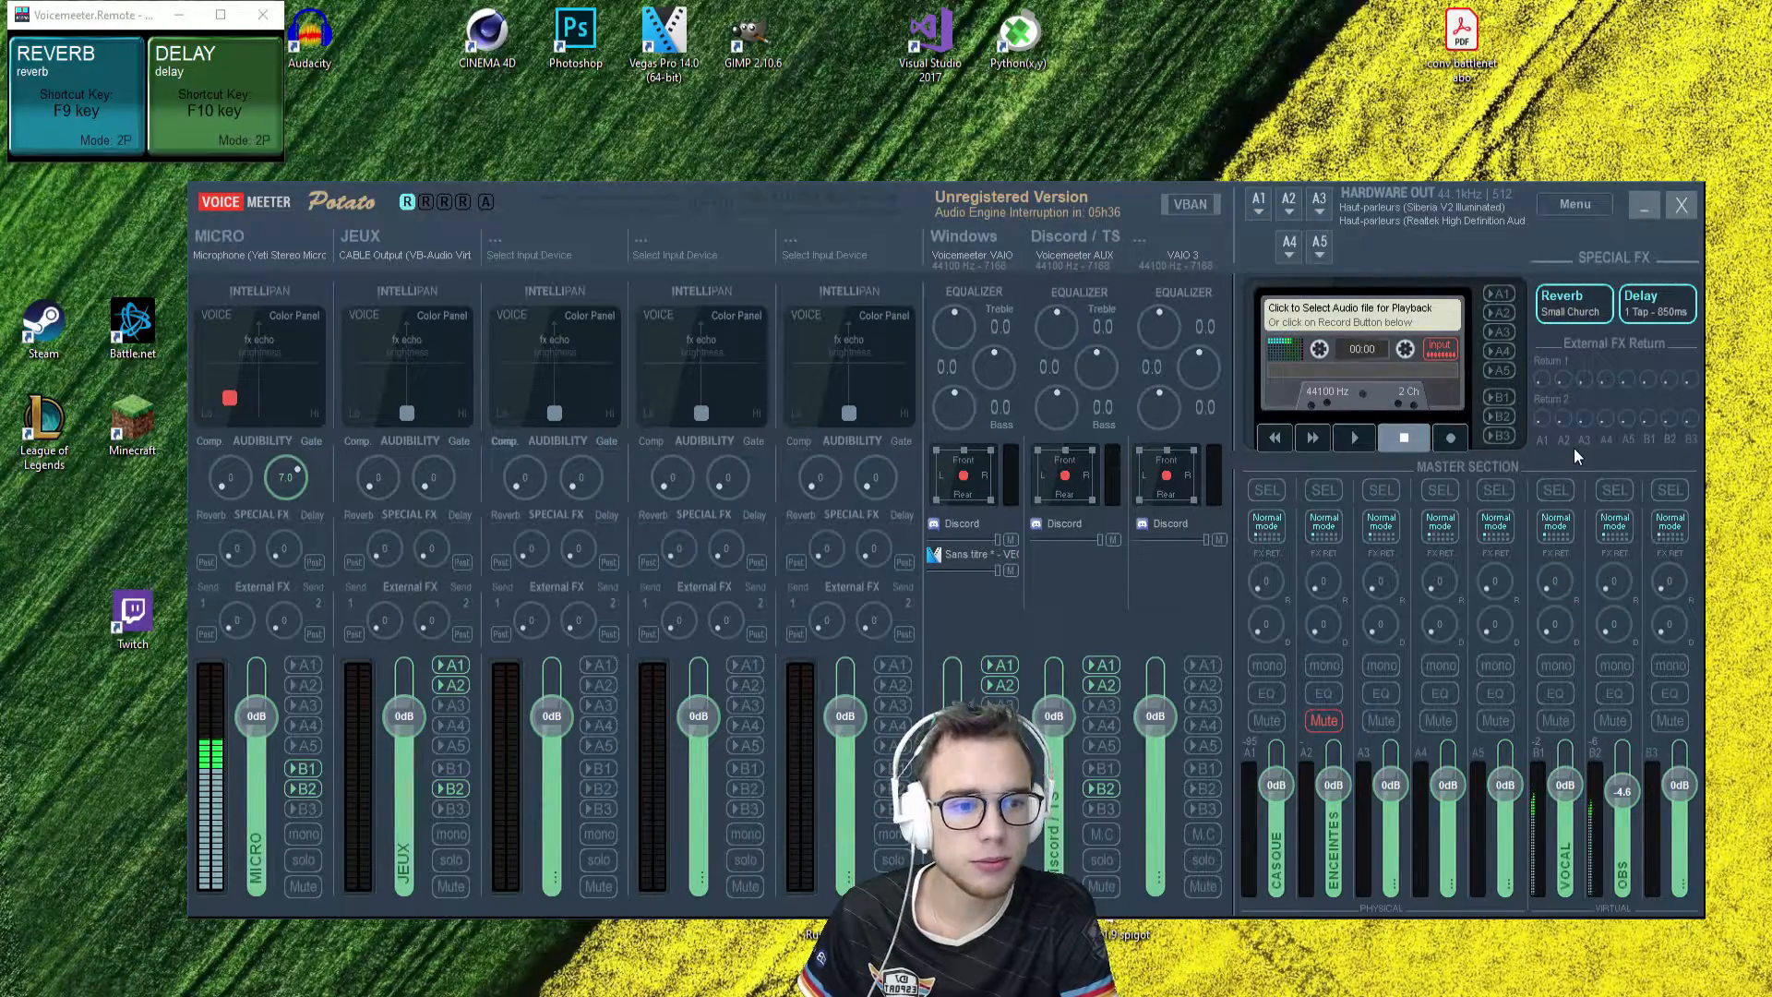
key("F9")
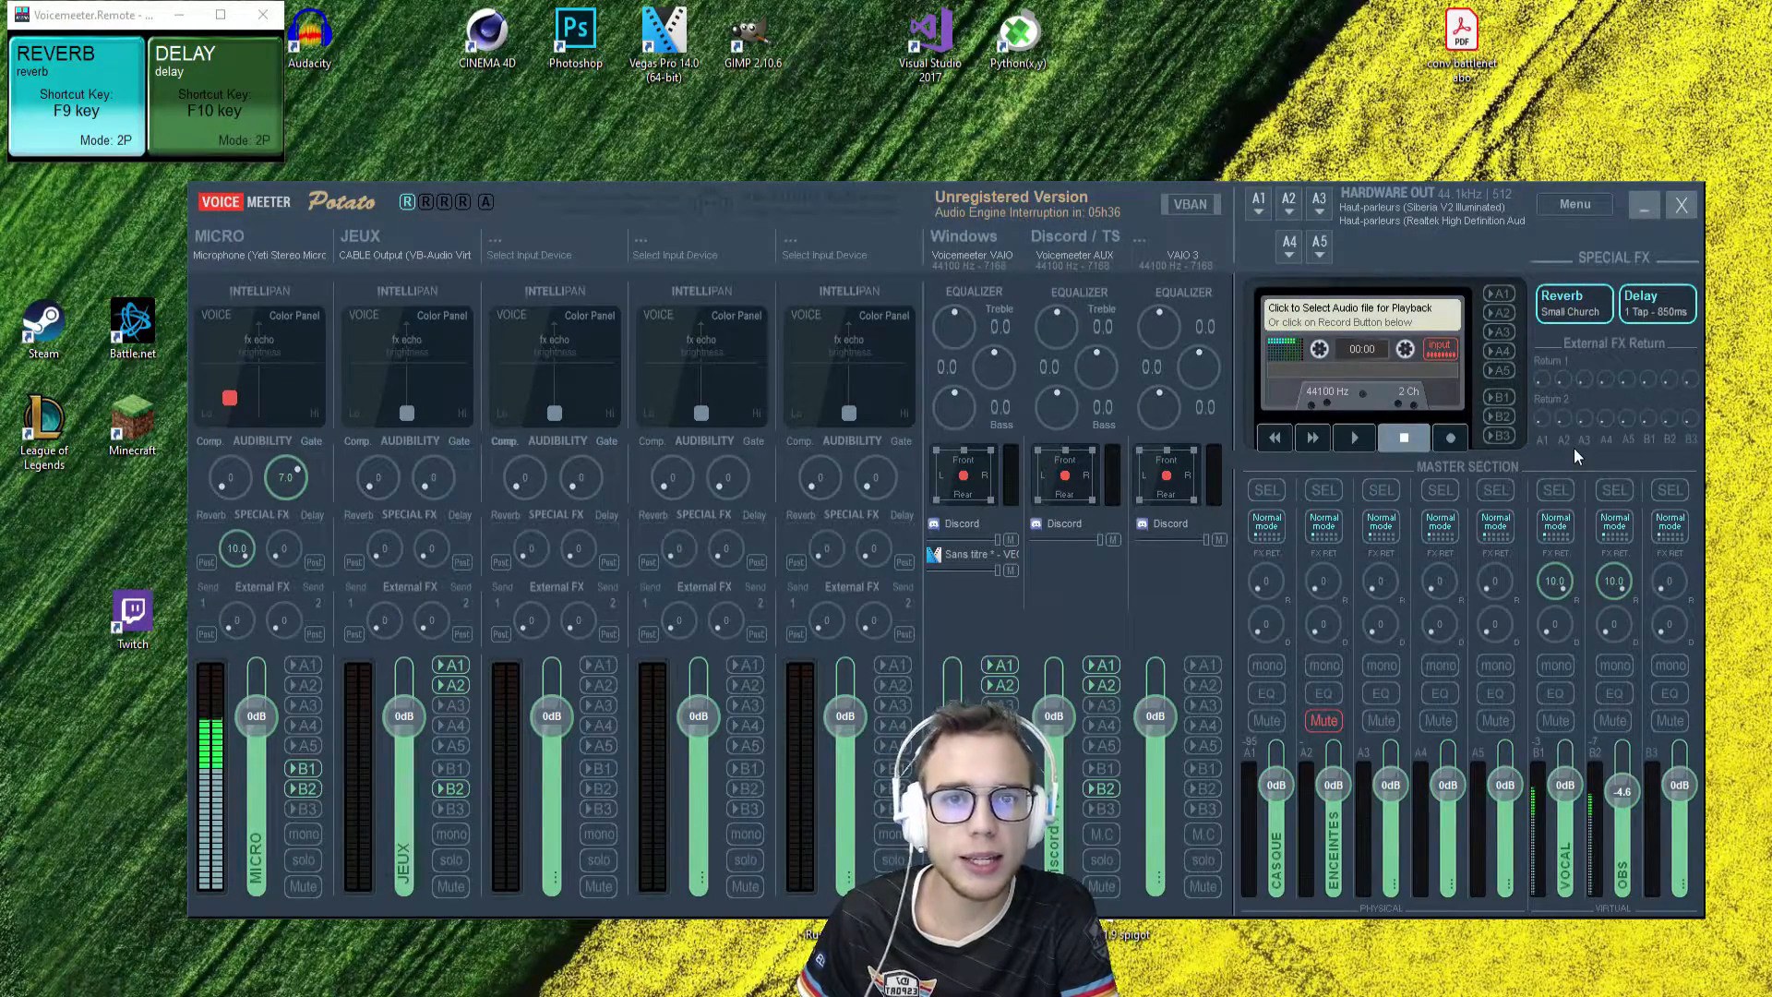
key("F9")
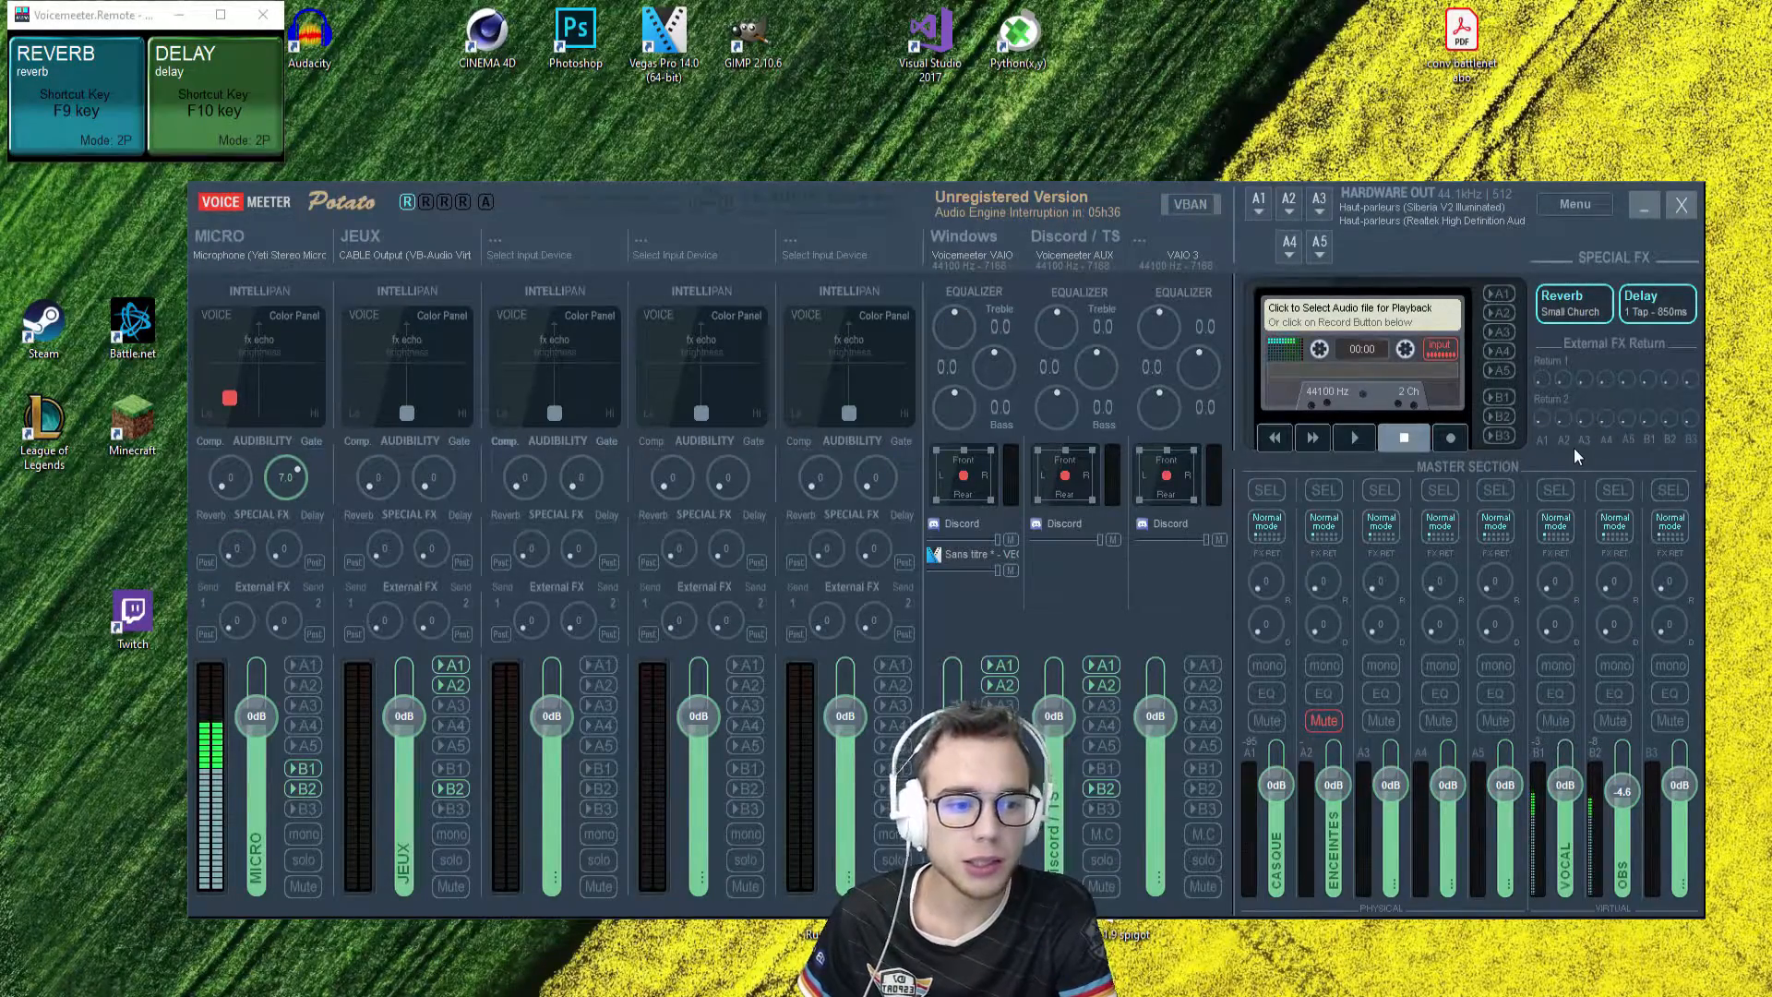
key("F10")
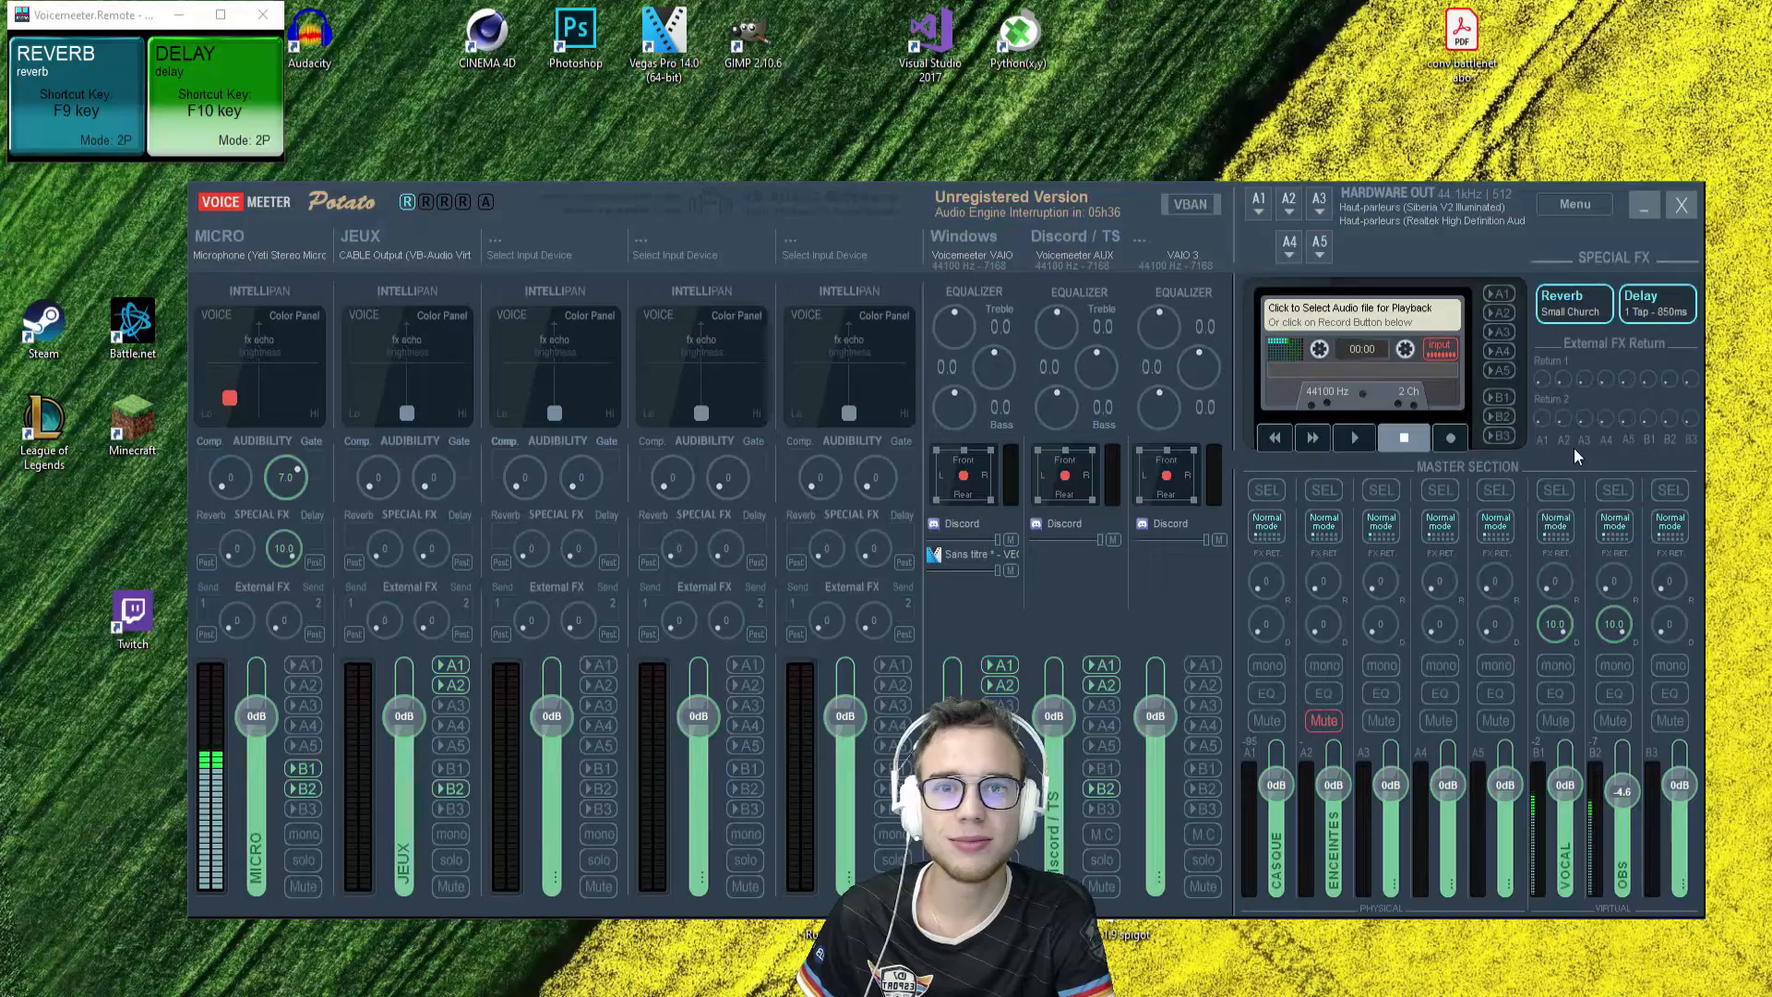
key("F10")
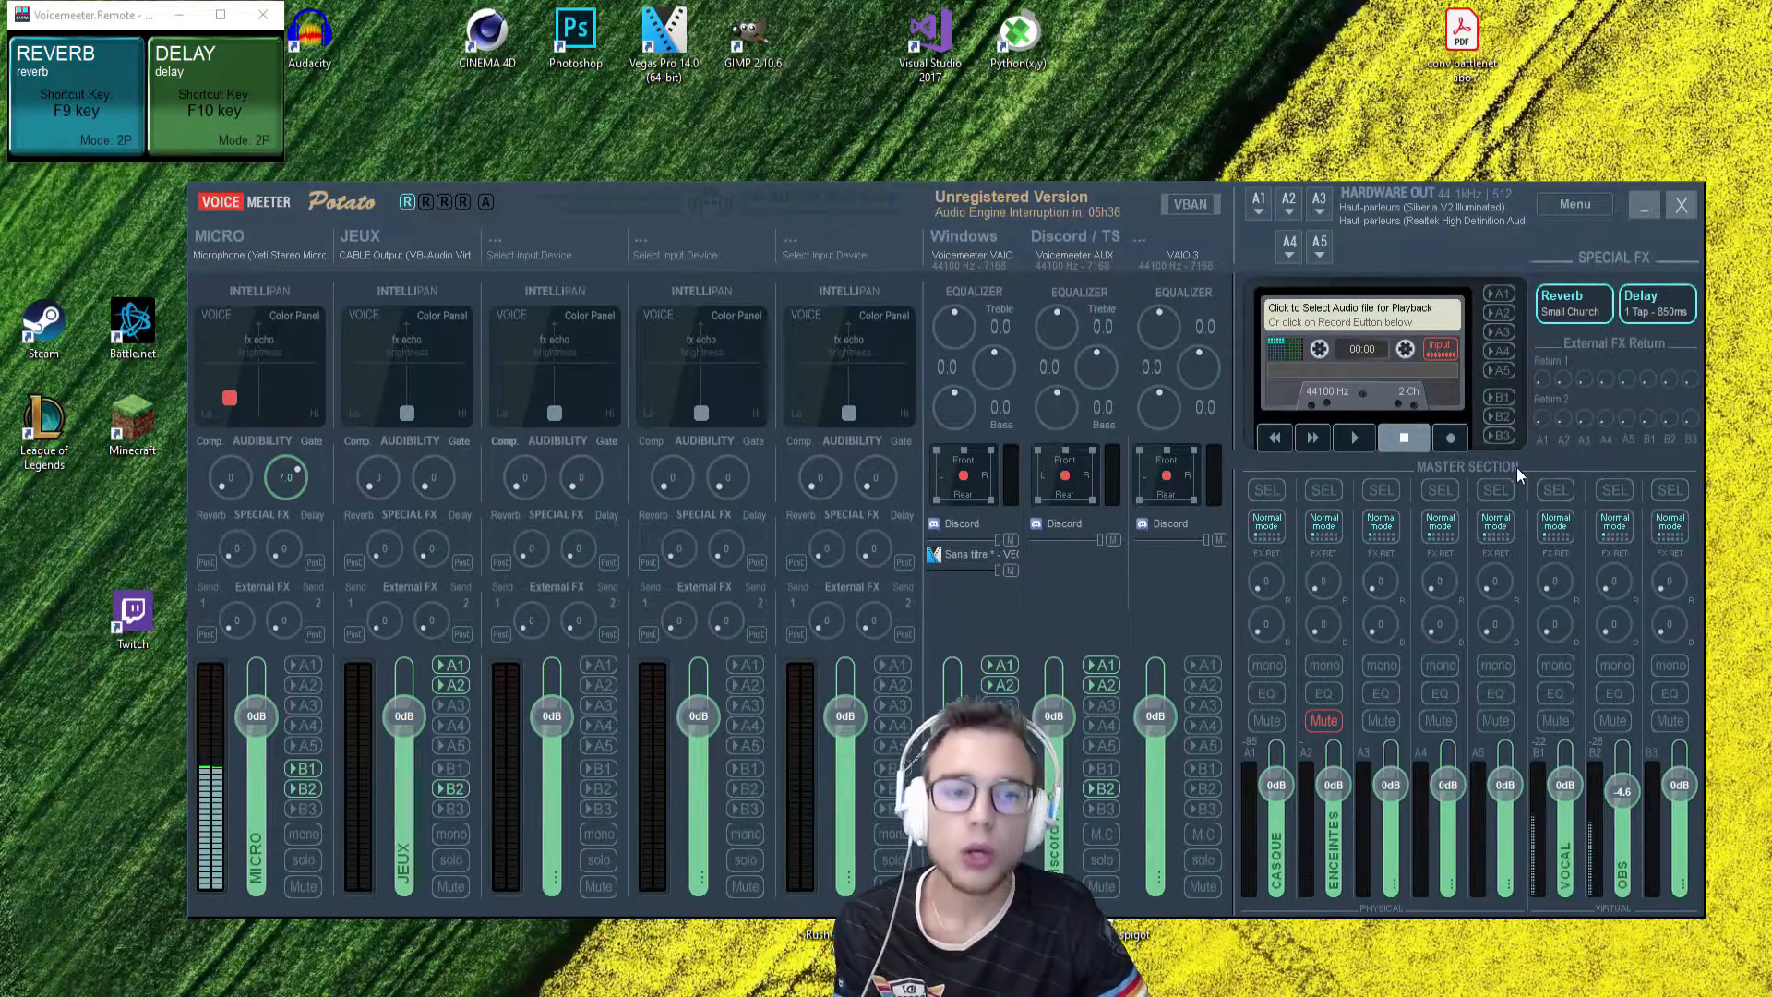
Step: Audition the short Room, Hall and Pipe reverb presets with the REVERB macro on, restore short Church, and turn the macro off
right_click(1580, 302)
left_click_drag(1575, 294, 1041, 294)
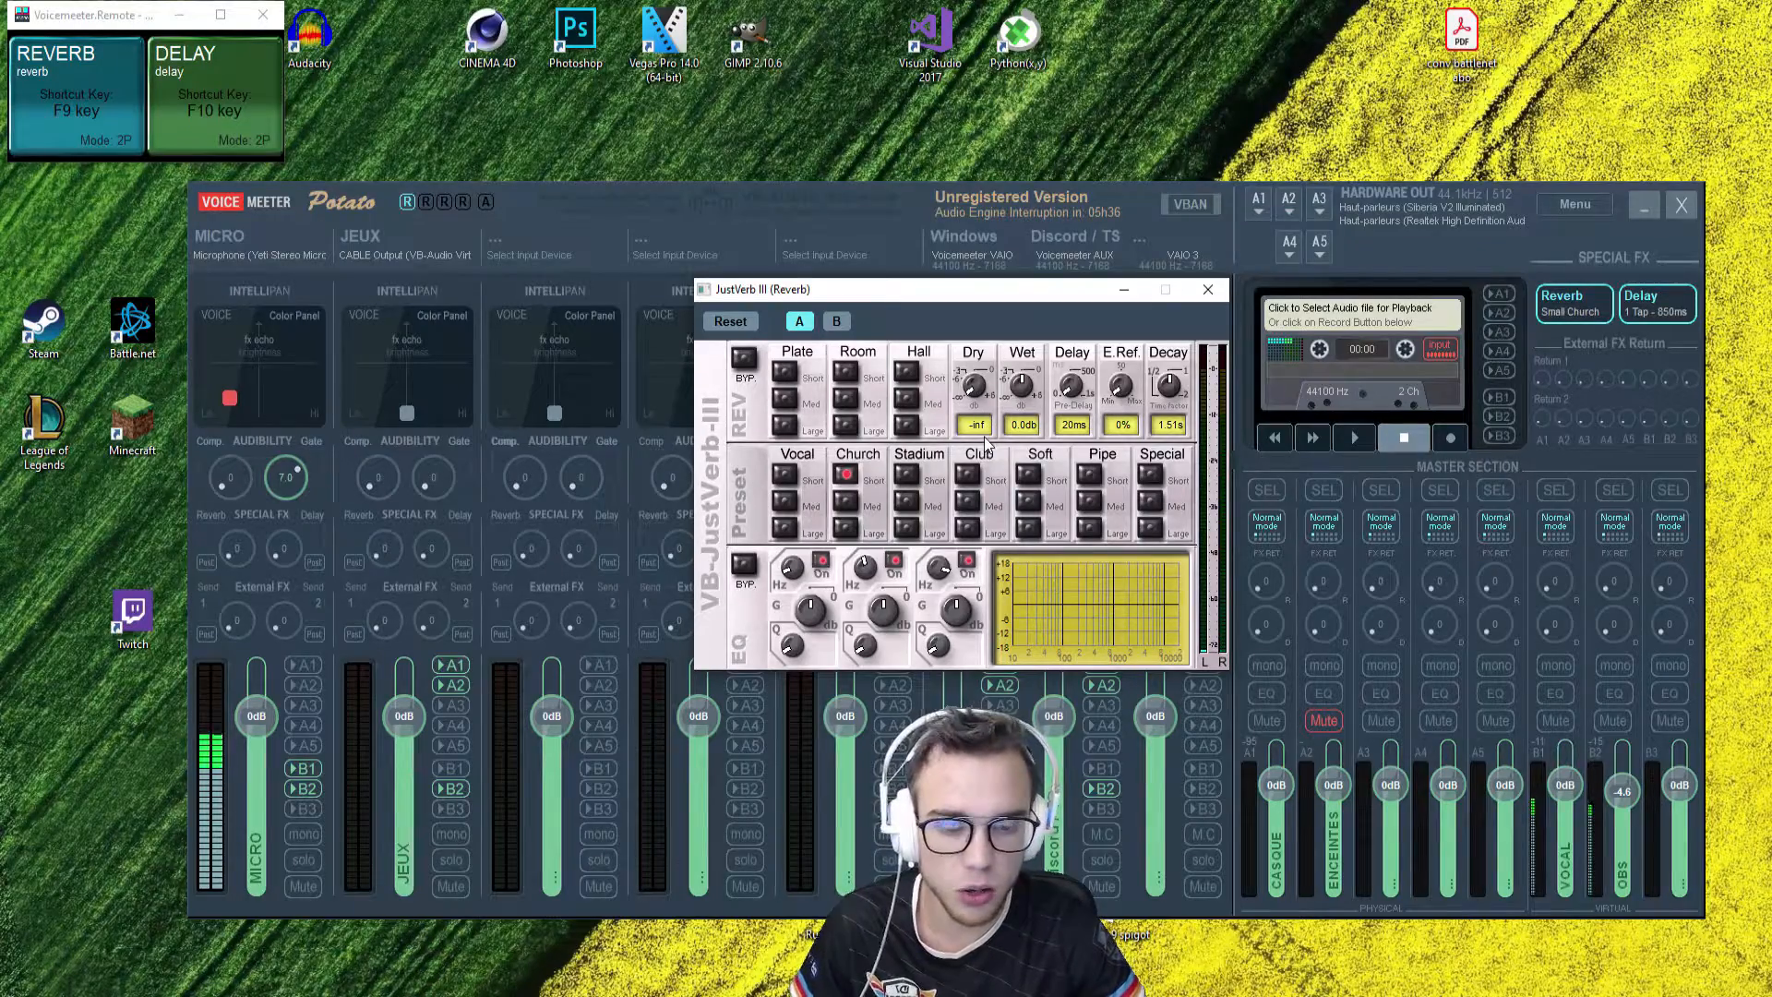
key("F9")
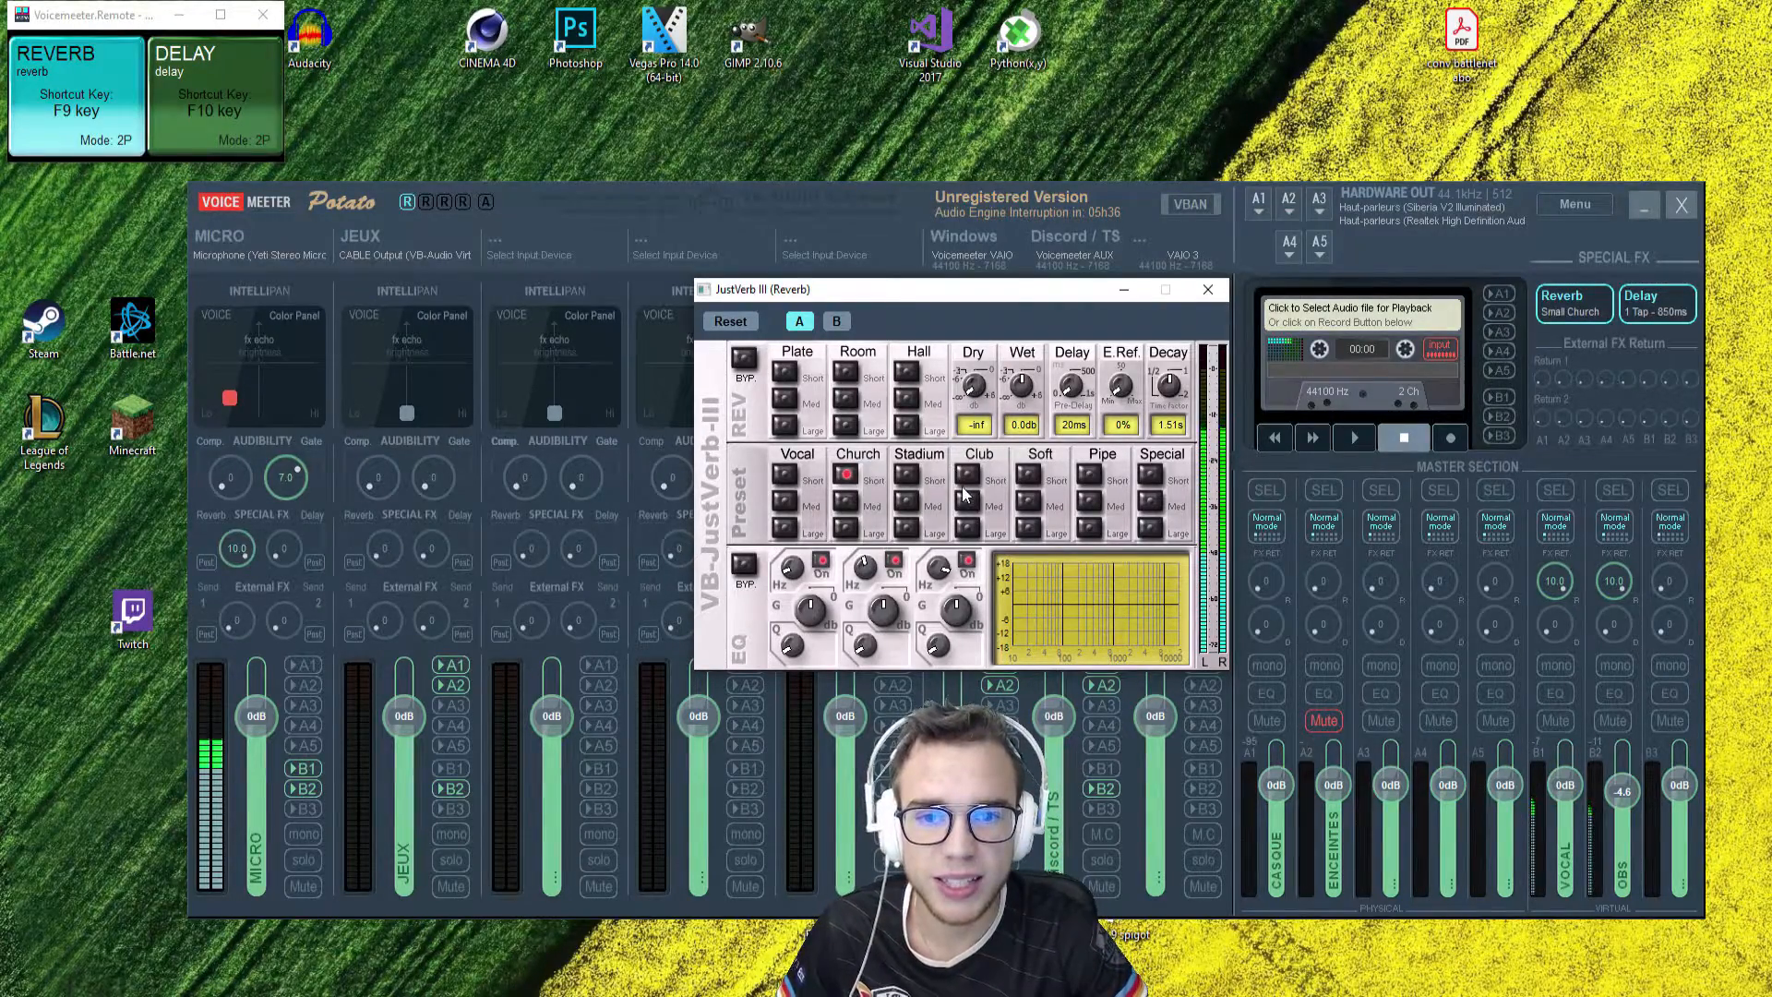
left_click(845, 372)
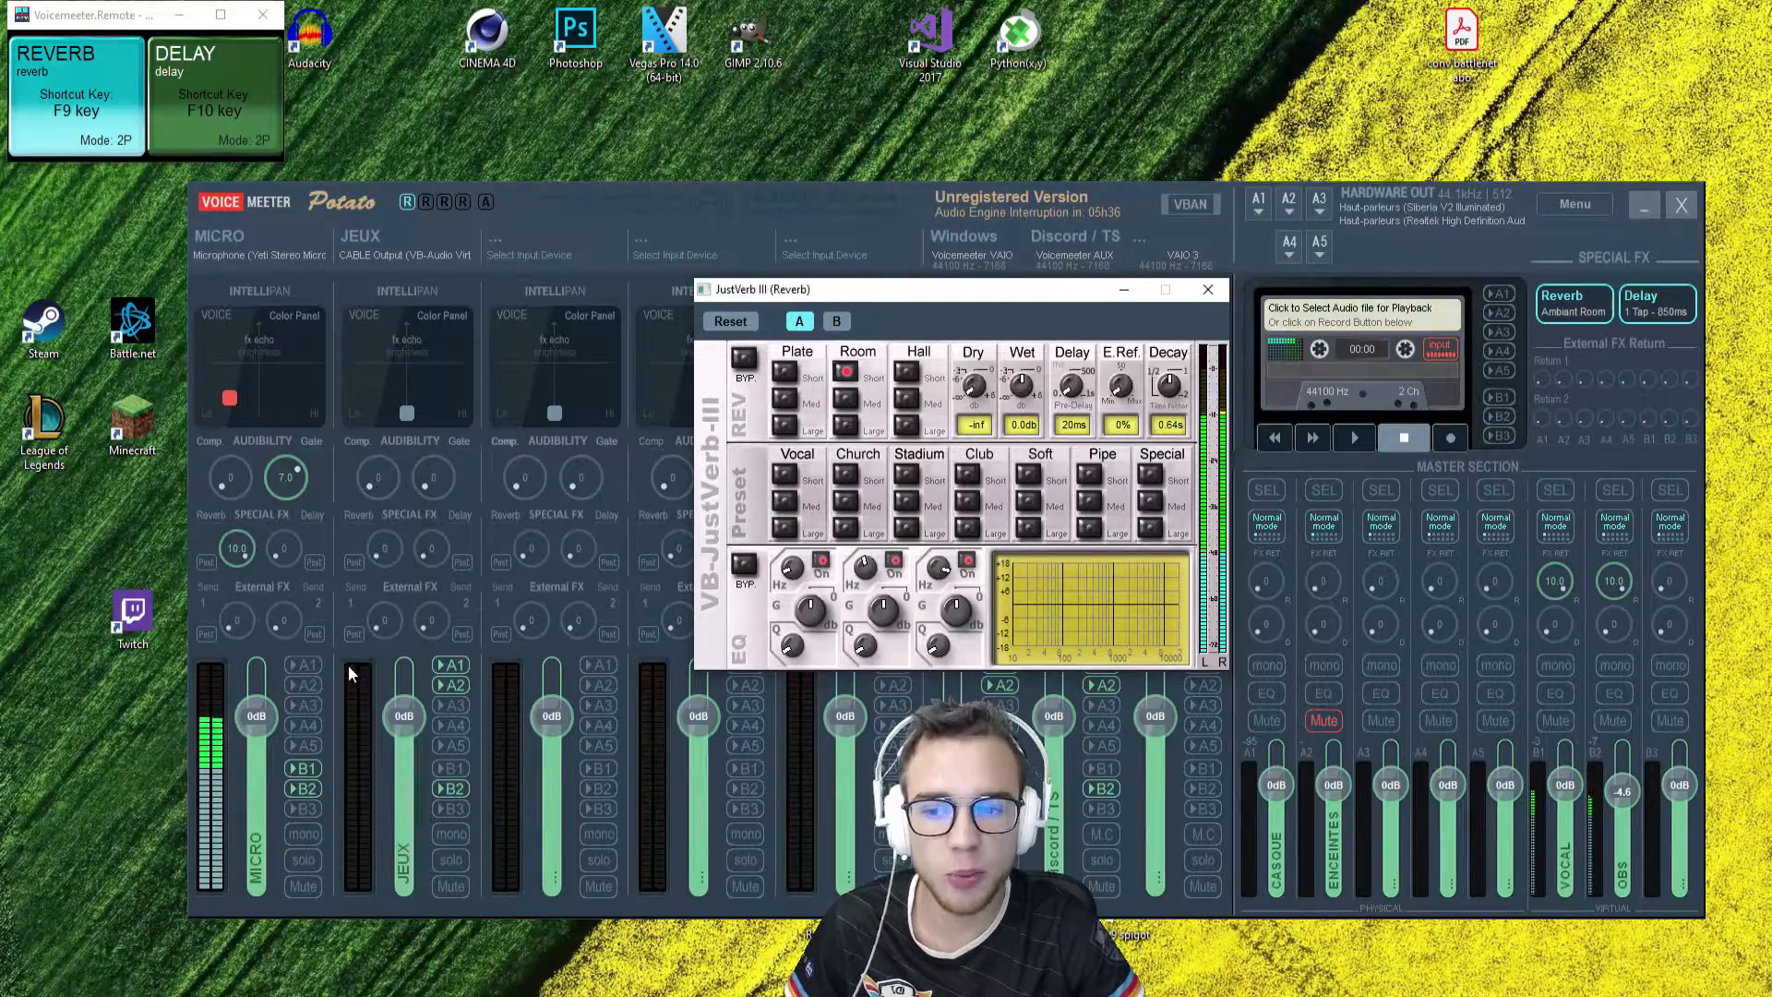
left_click(906, 374)
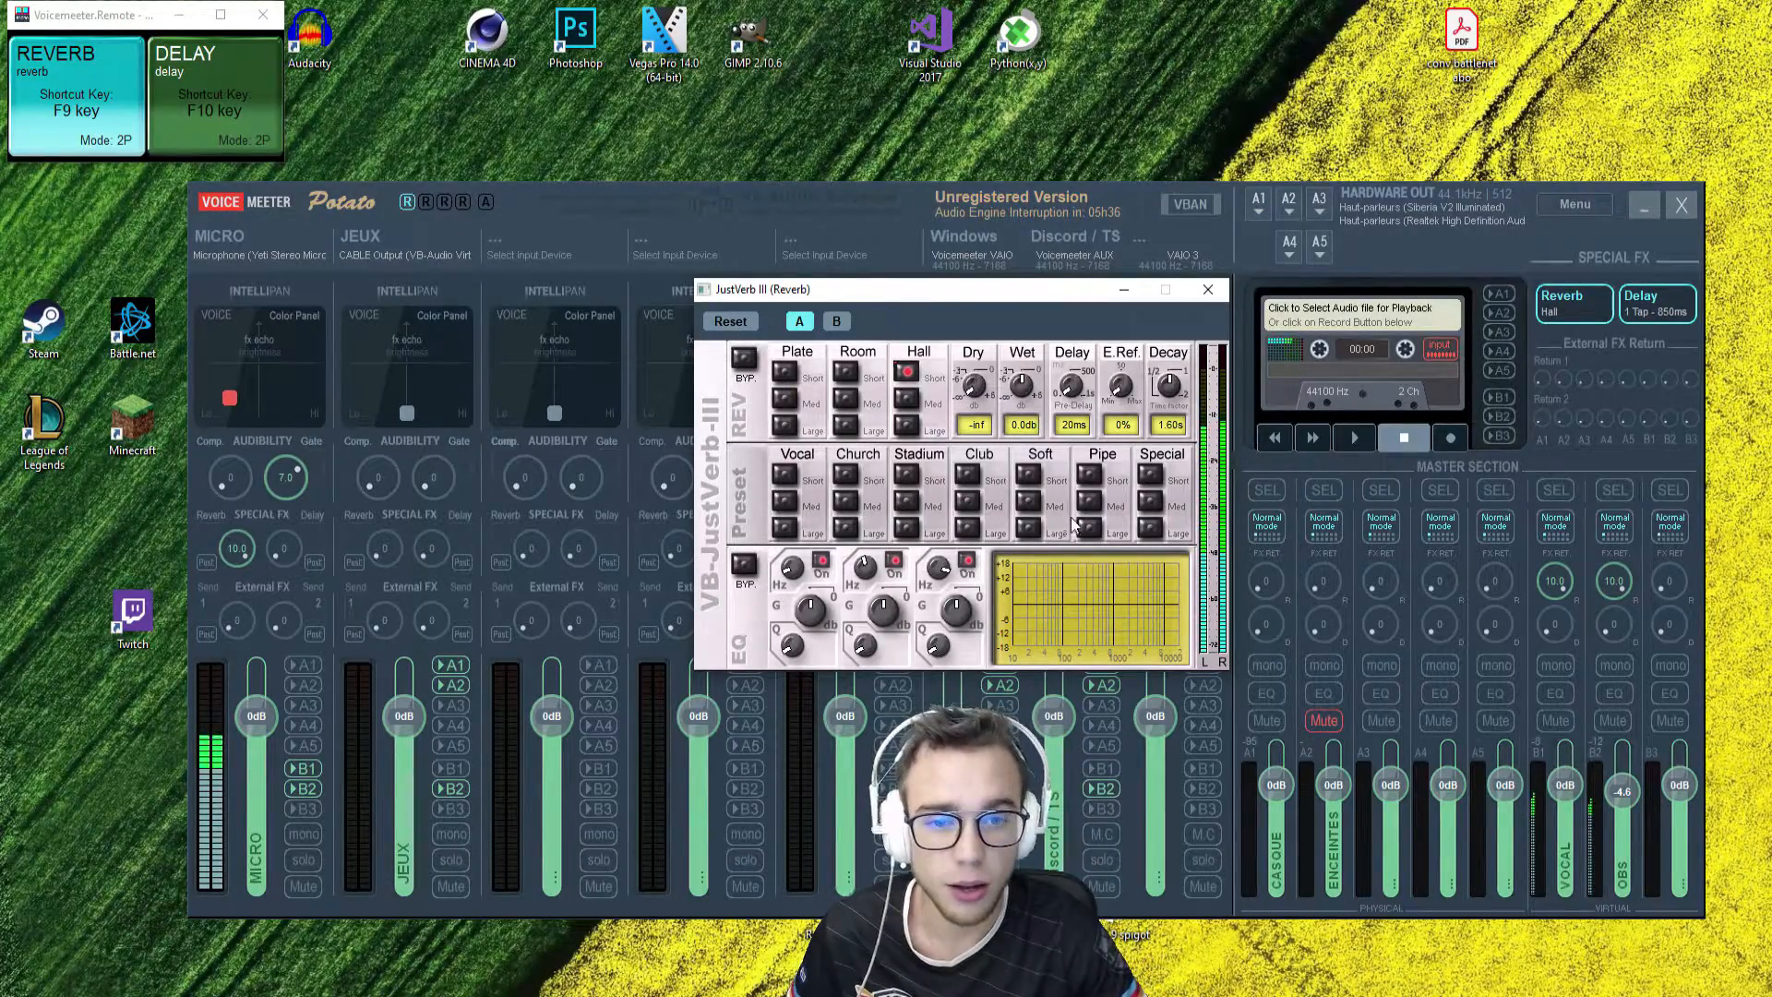
left_click(1090, 478)
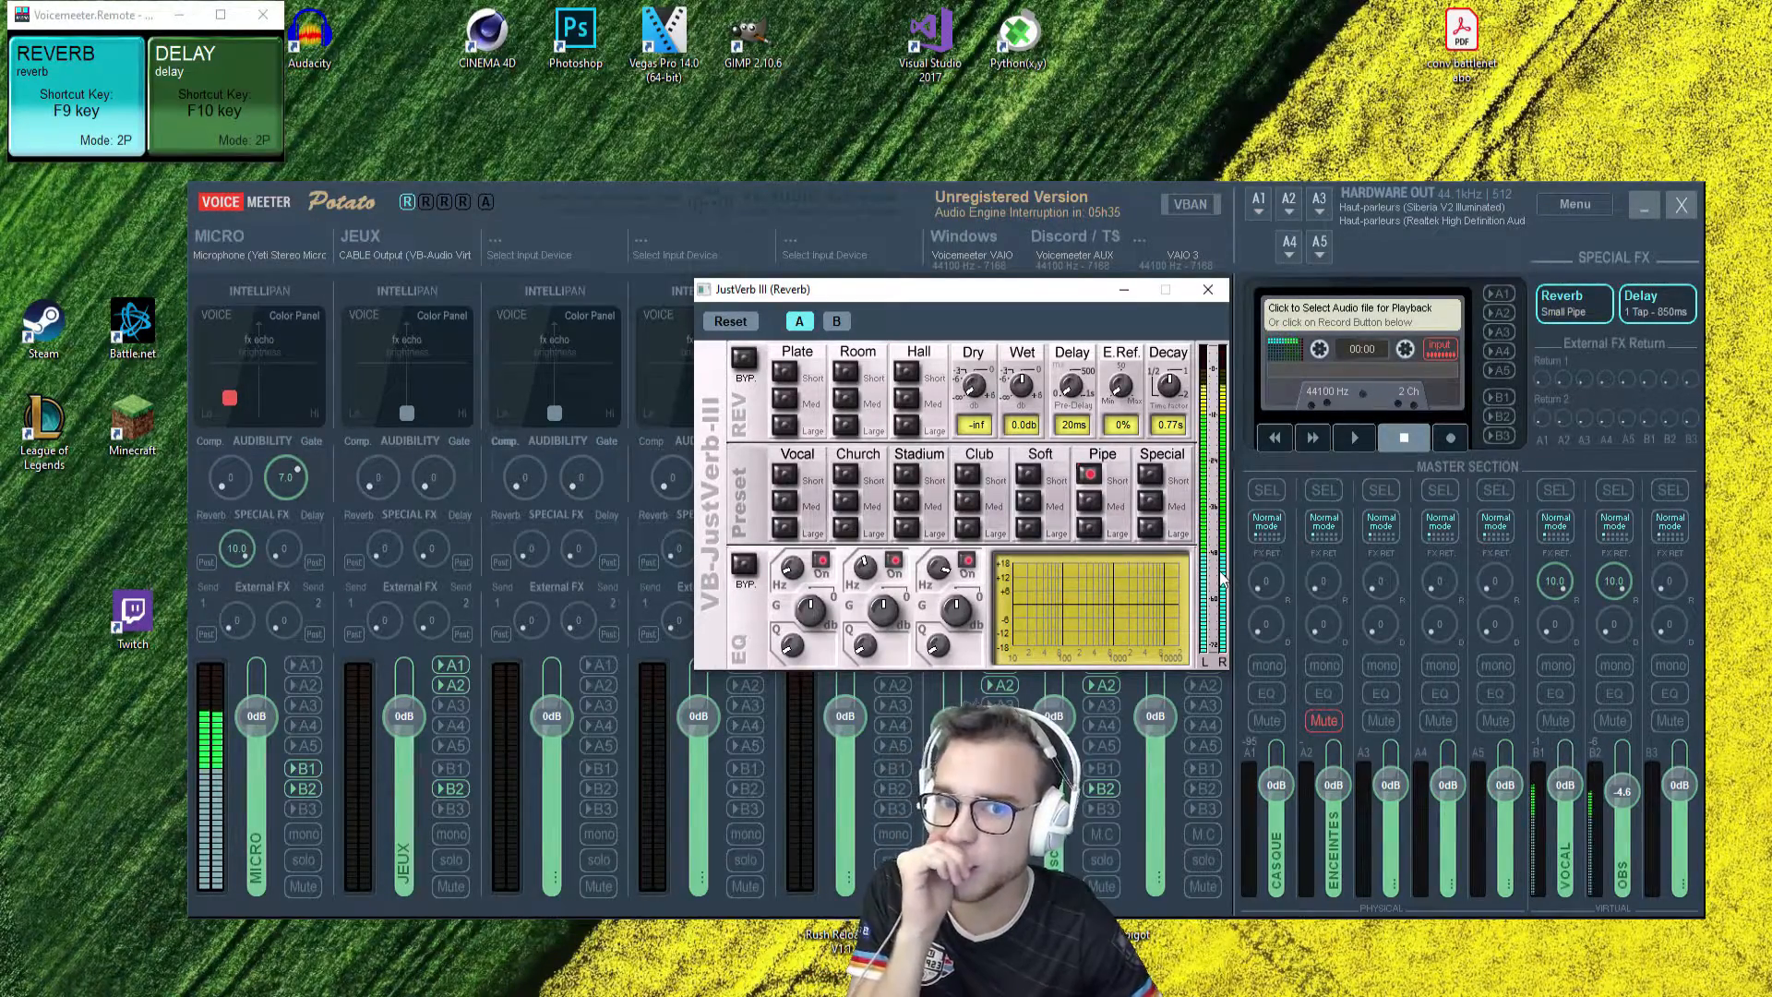
left_click(845, 475)
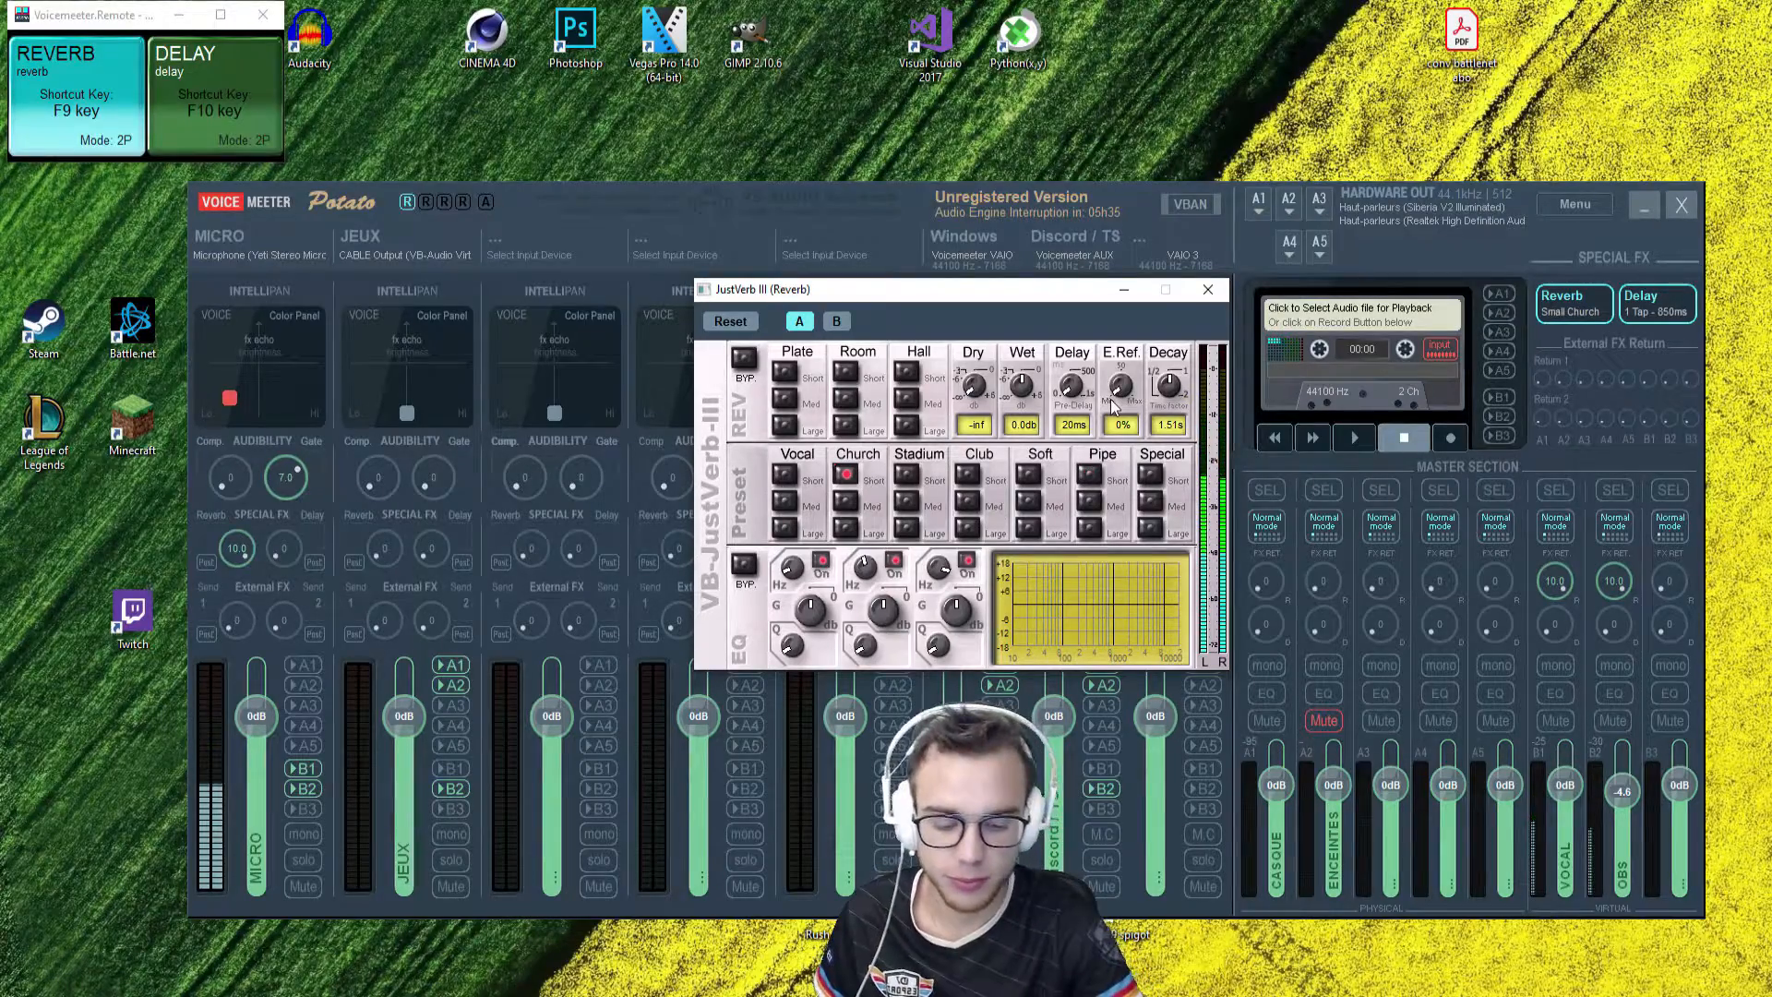
key("F9")
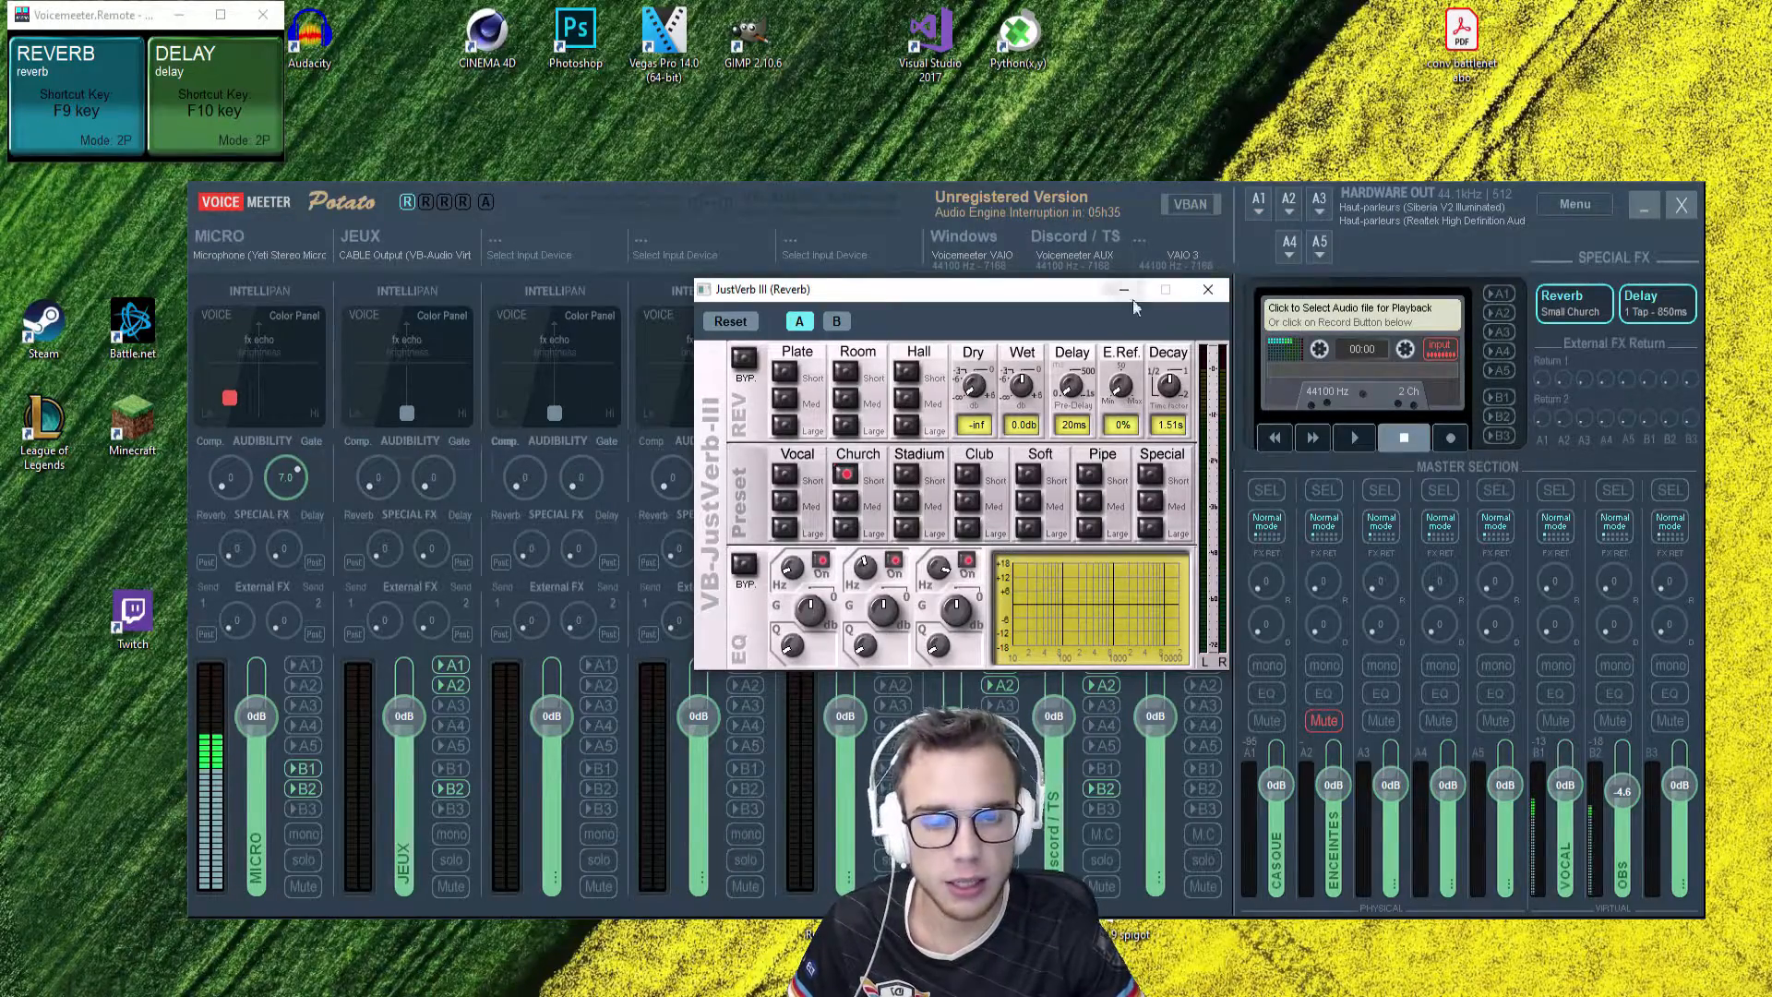
left_click(1209, 291)
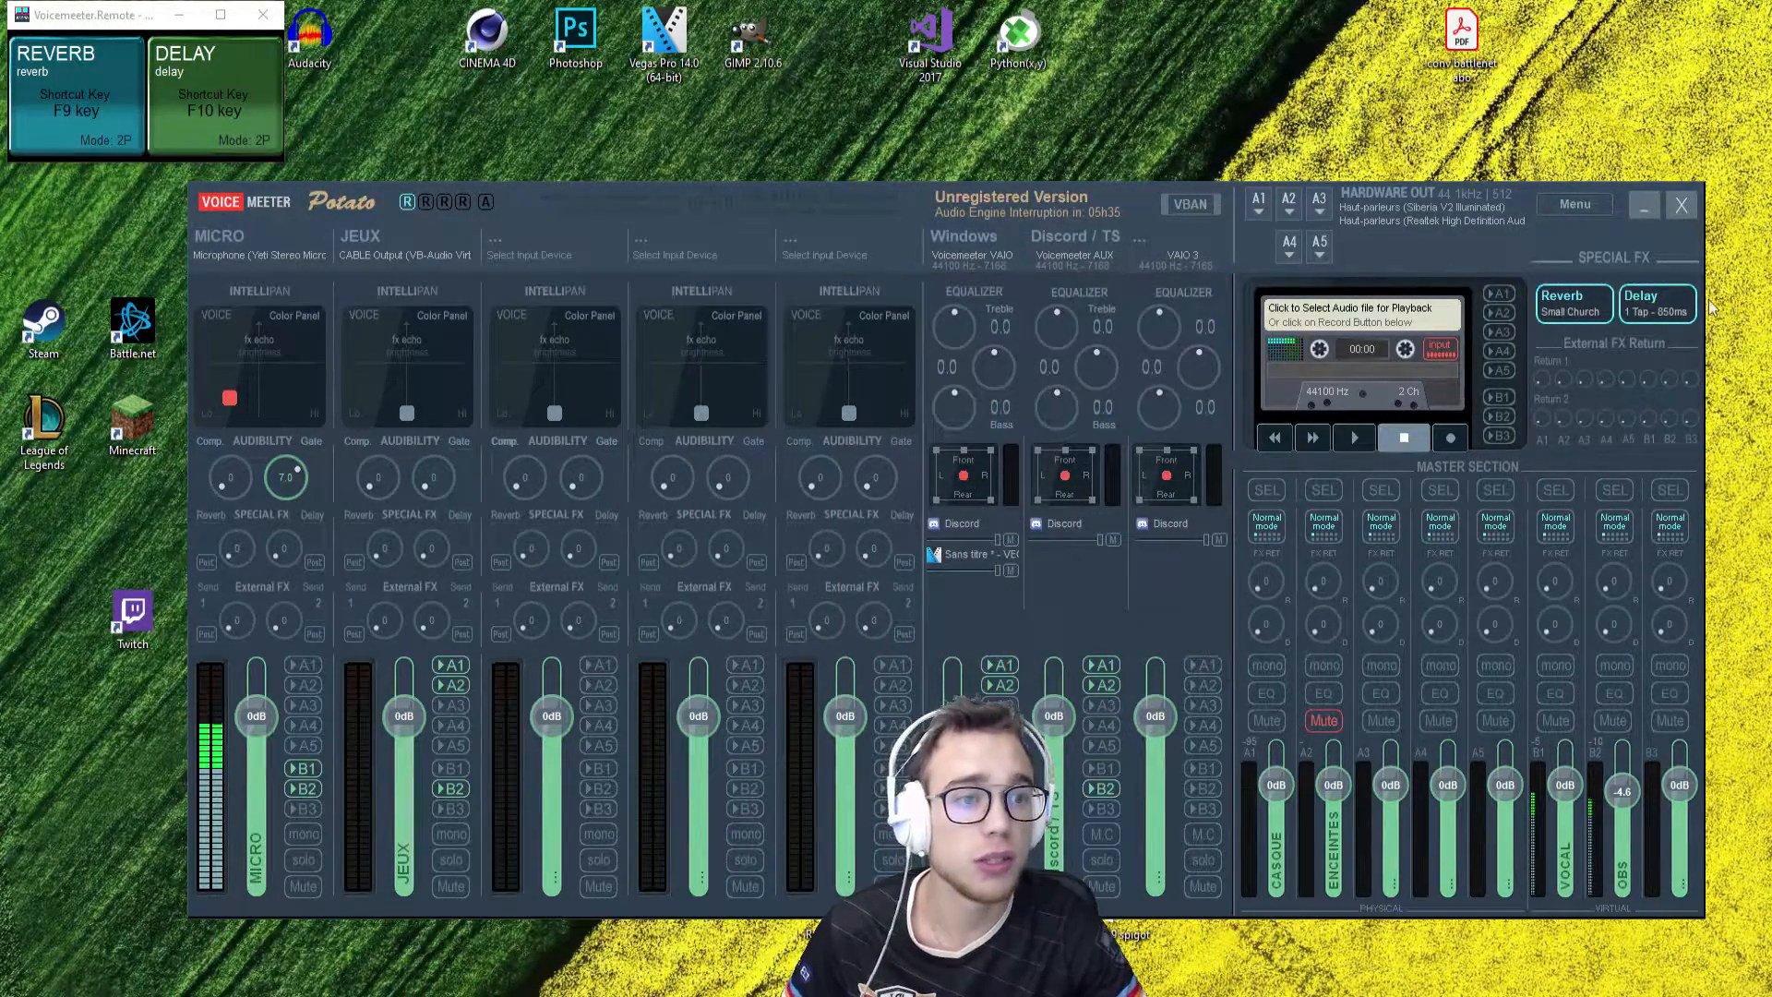
Step: Open the MultiTap Delay settings, inspect the delay time control, and close the settings
left_click(1670, 314)
left_click_drag(1500, 309, 891, 302)
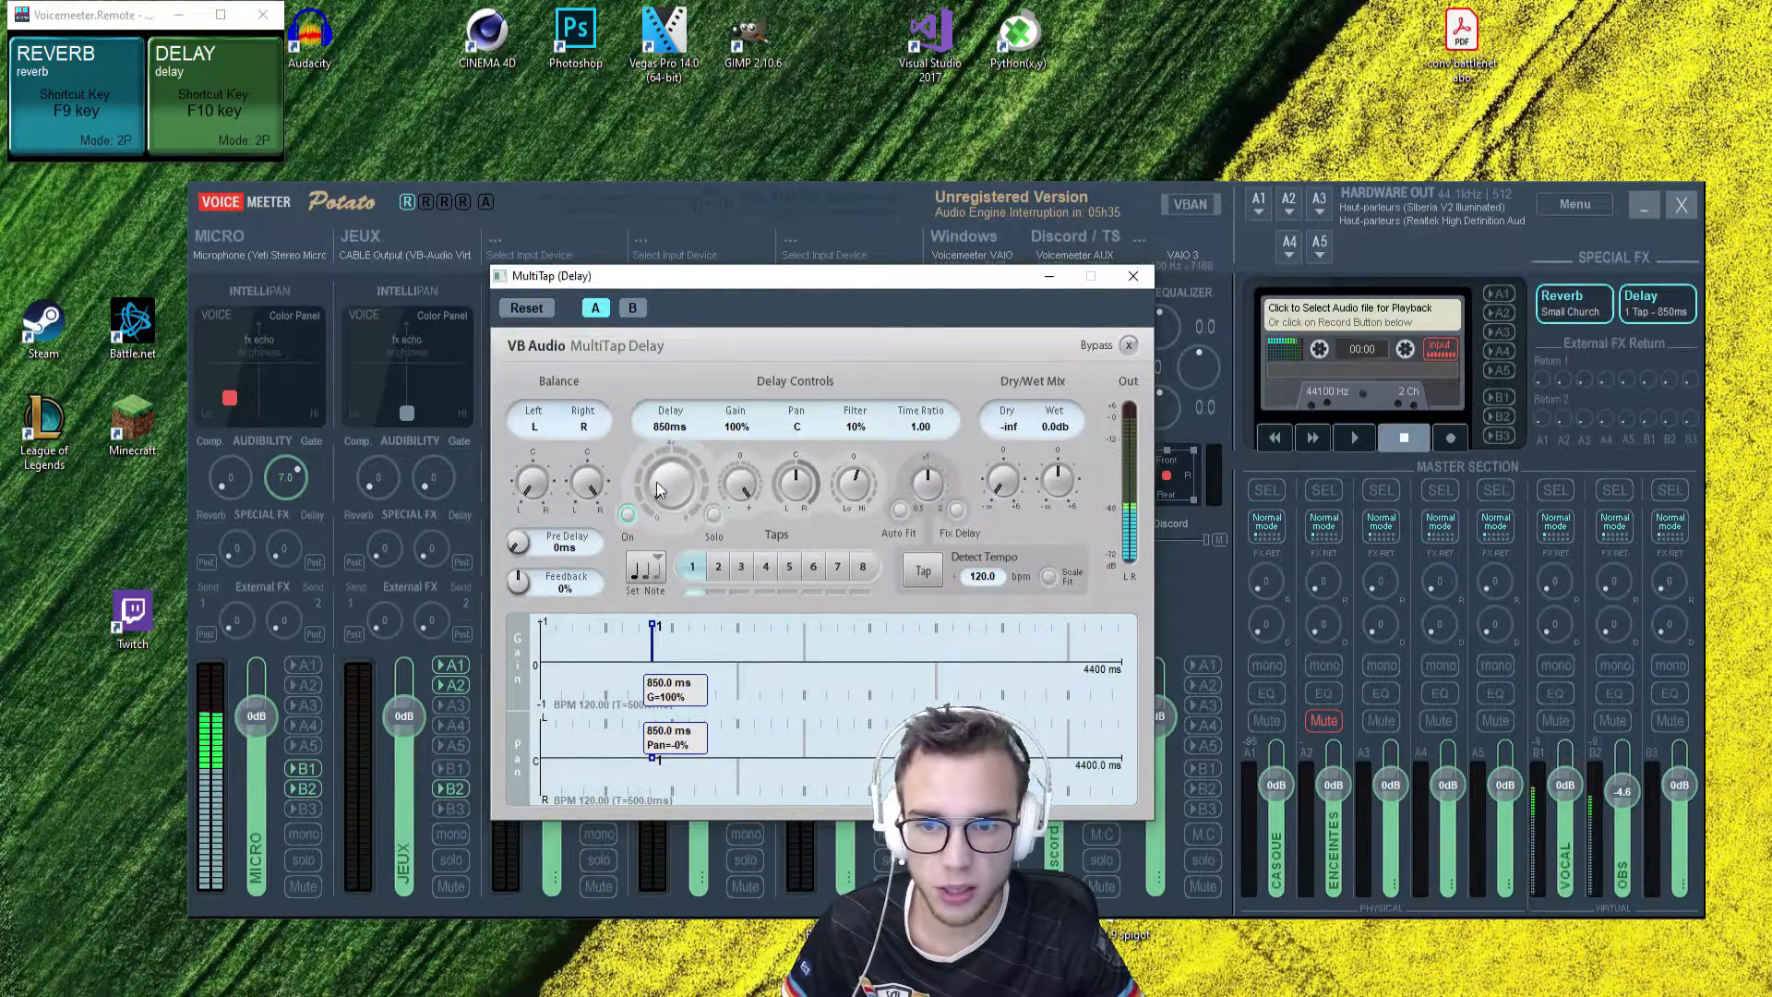
double_click(676, 434)
left_click(734, 356)
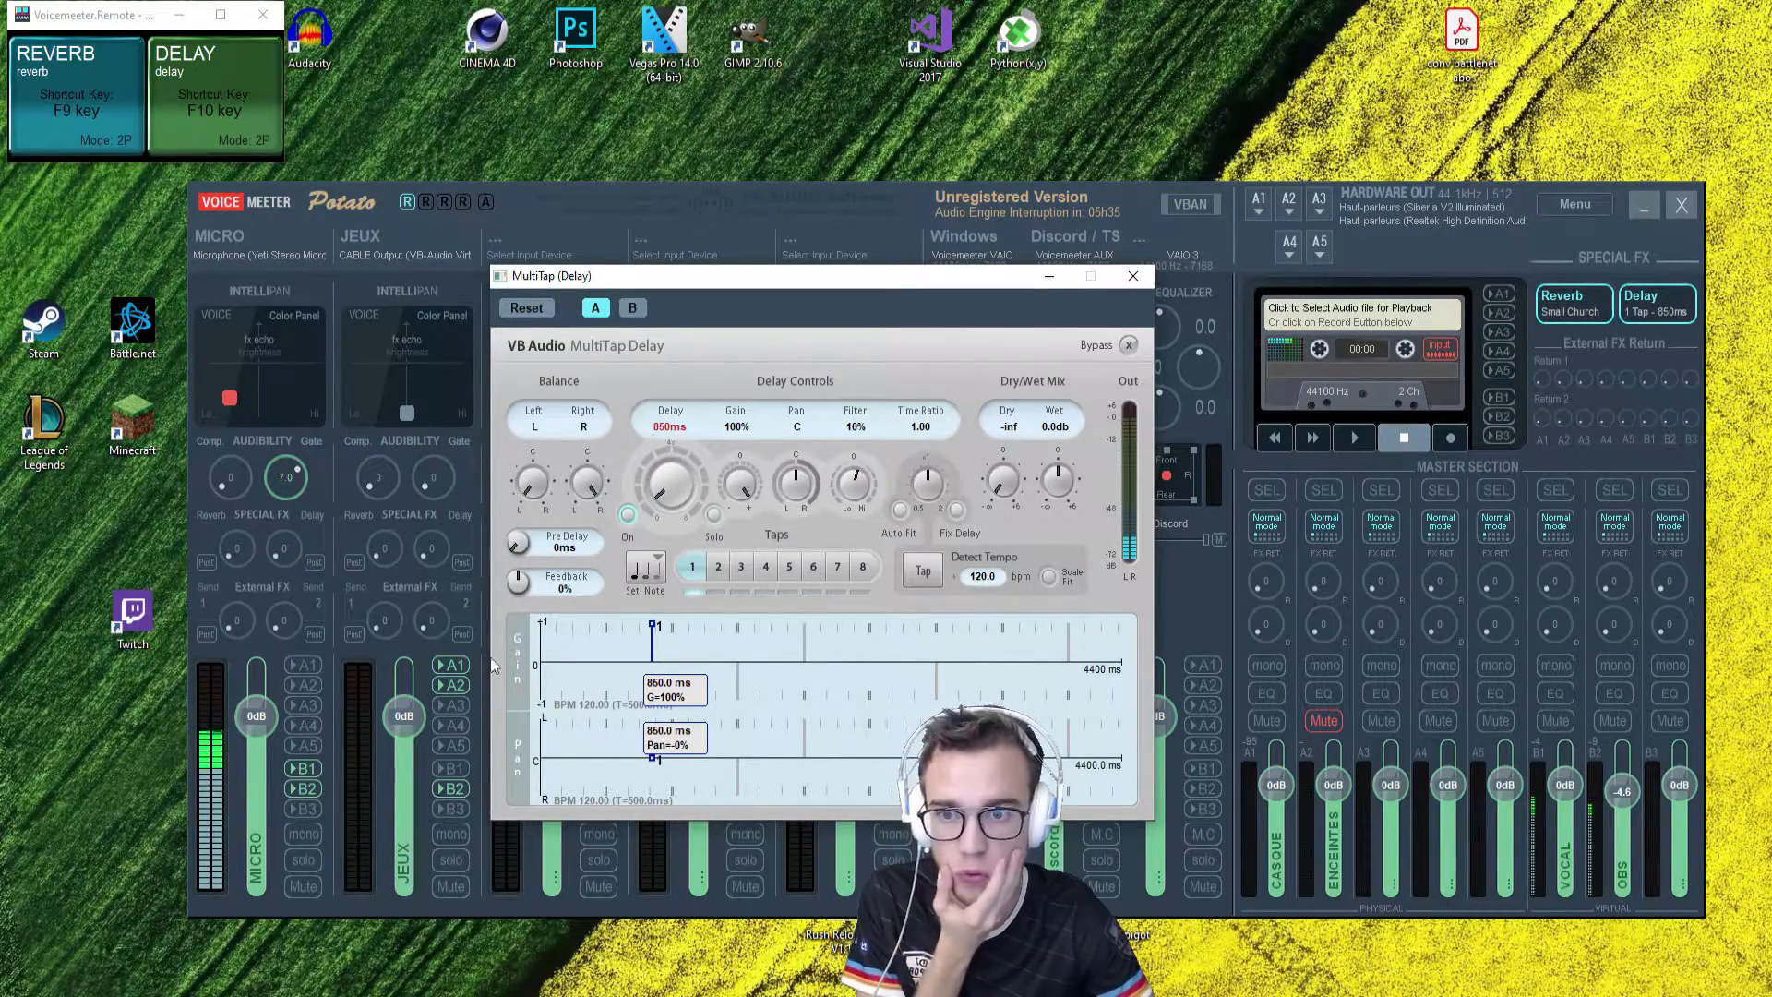
left_click(1134, 277)
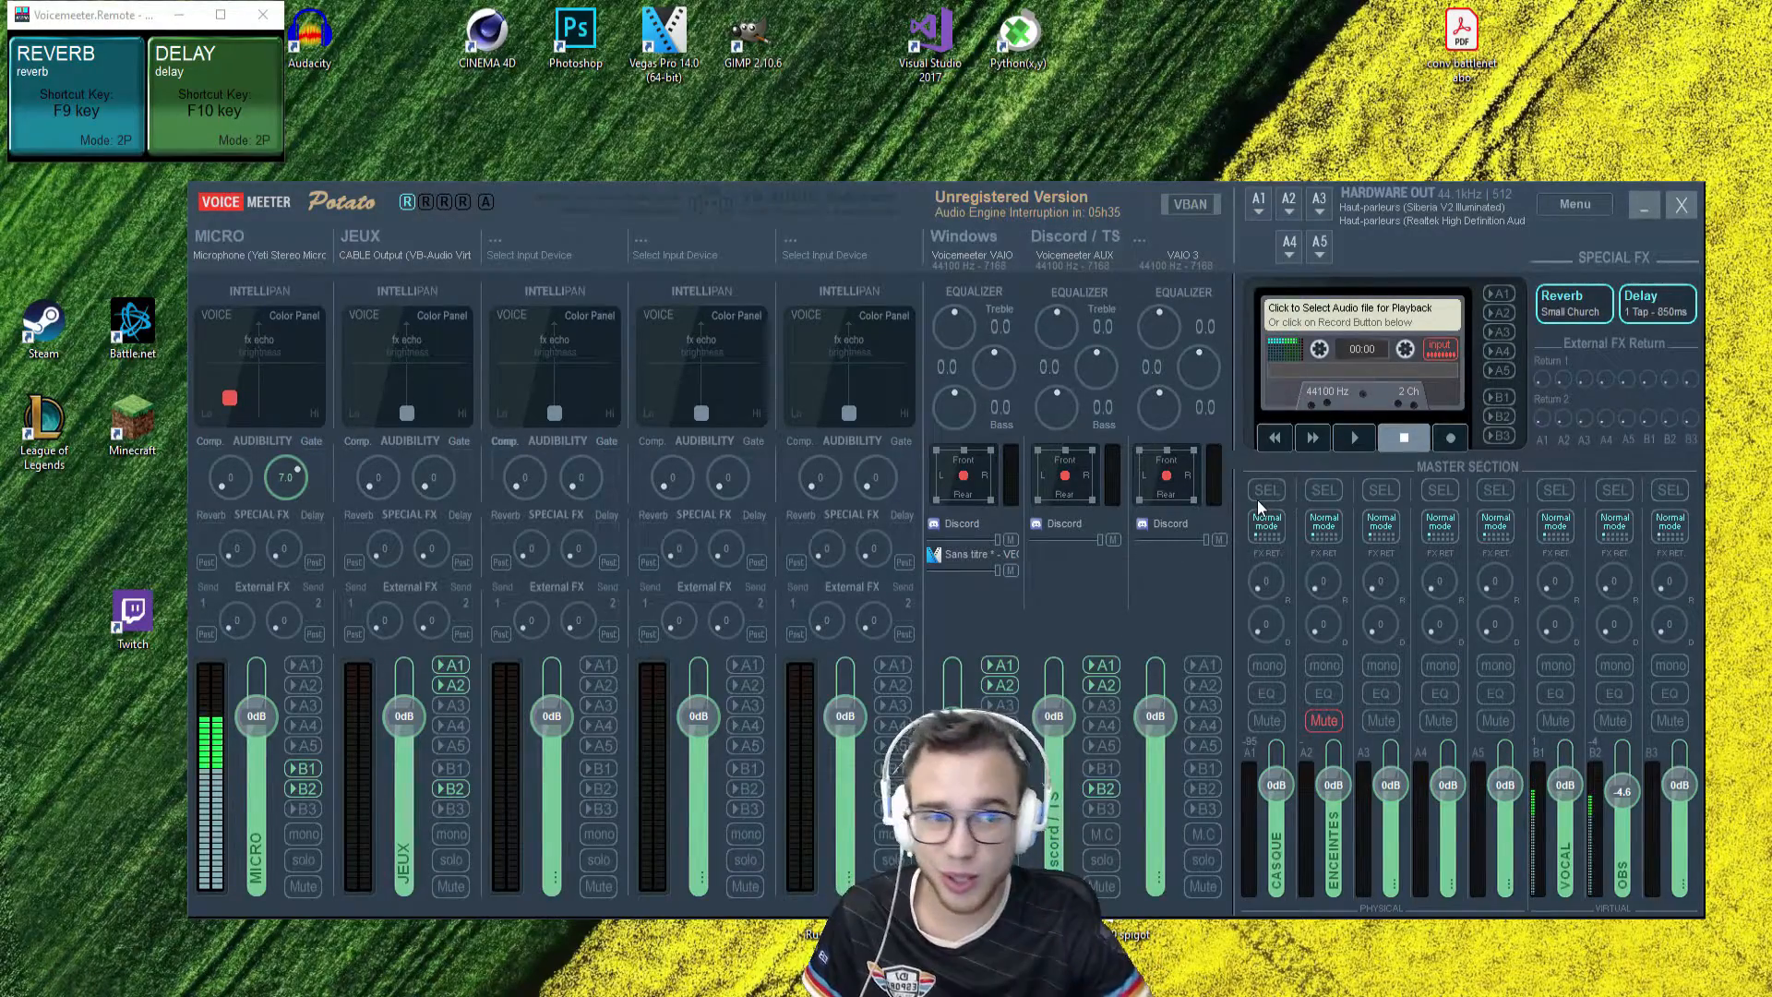
Step: Check the option that starts MacroButtons with the mixer, and view the full macro button grid before restoring its small window
left_click(1576, 209)
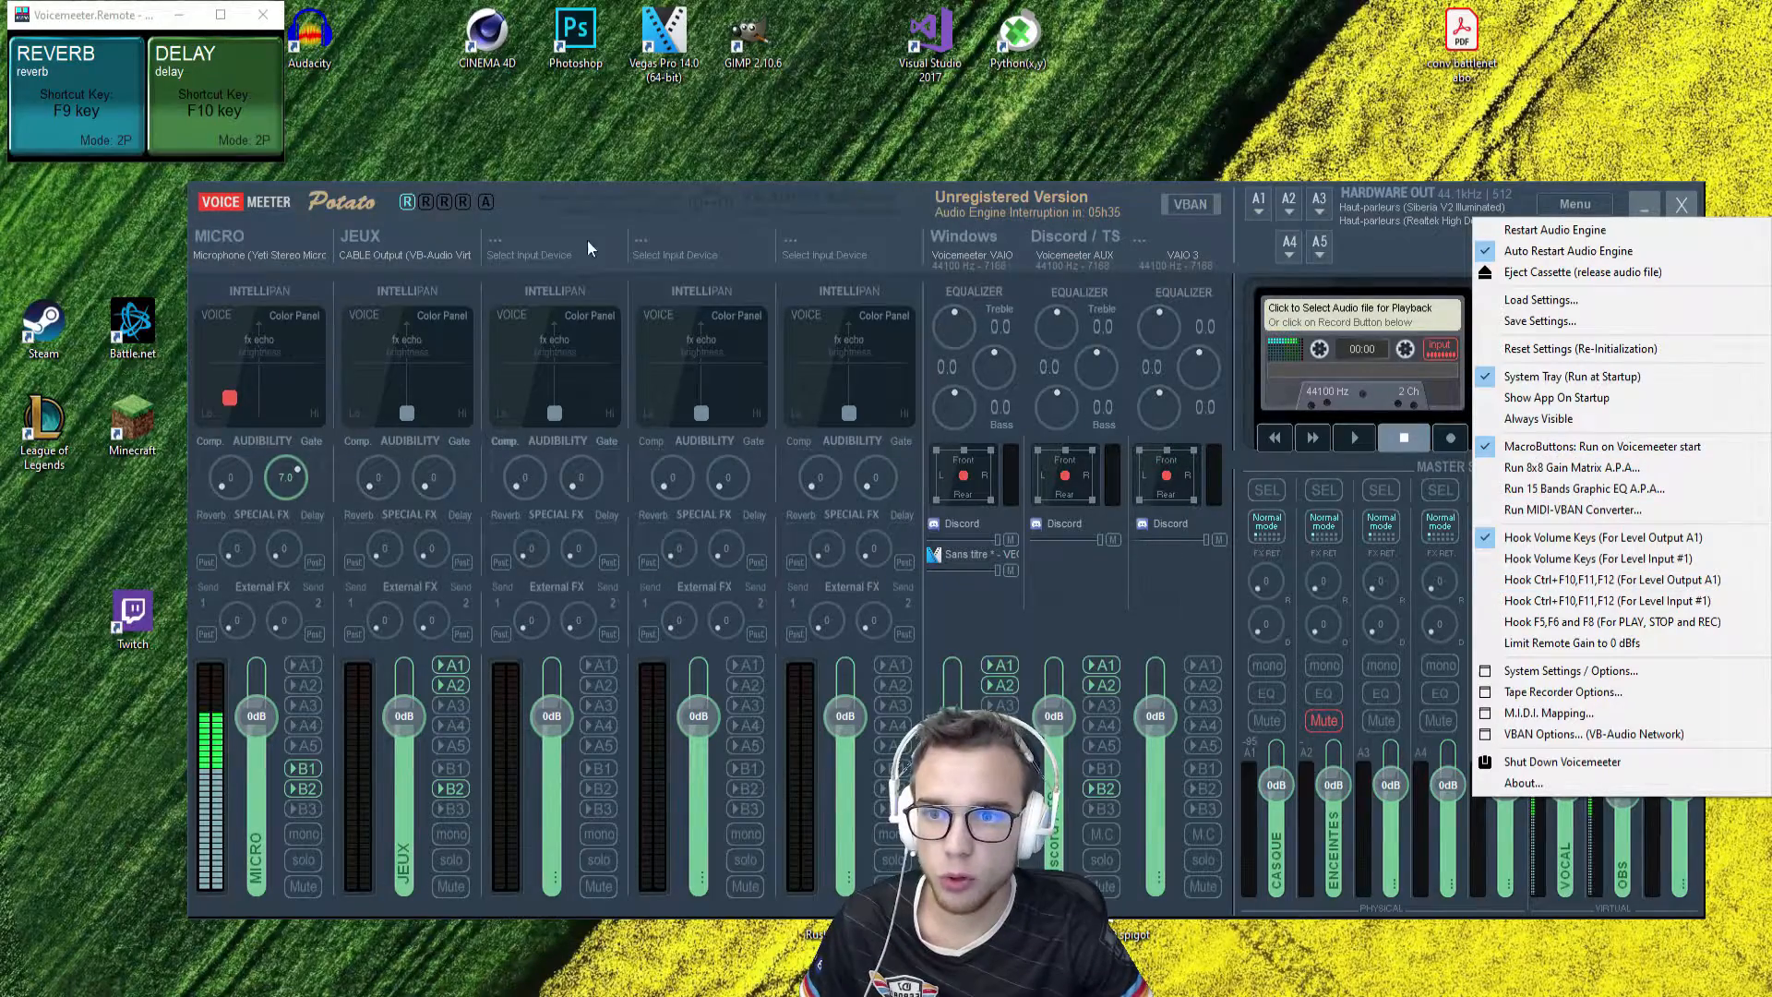
left_click(584, 216)
left_click(221, 15)
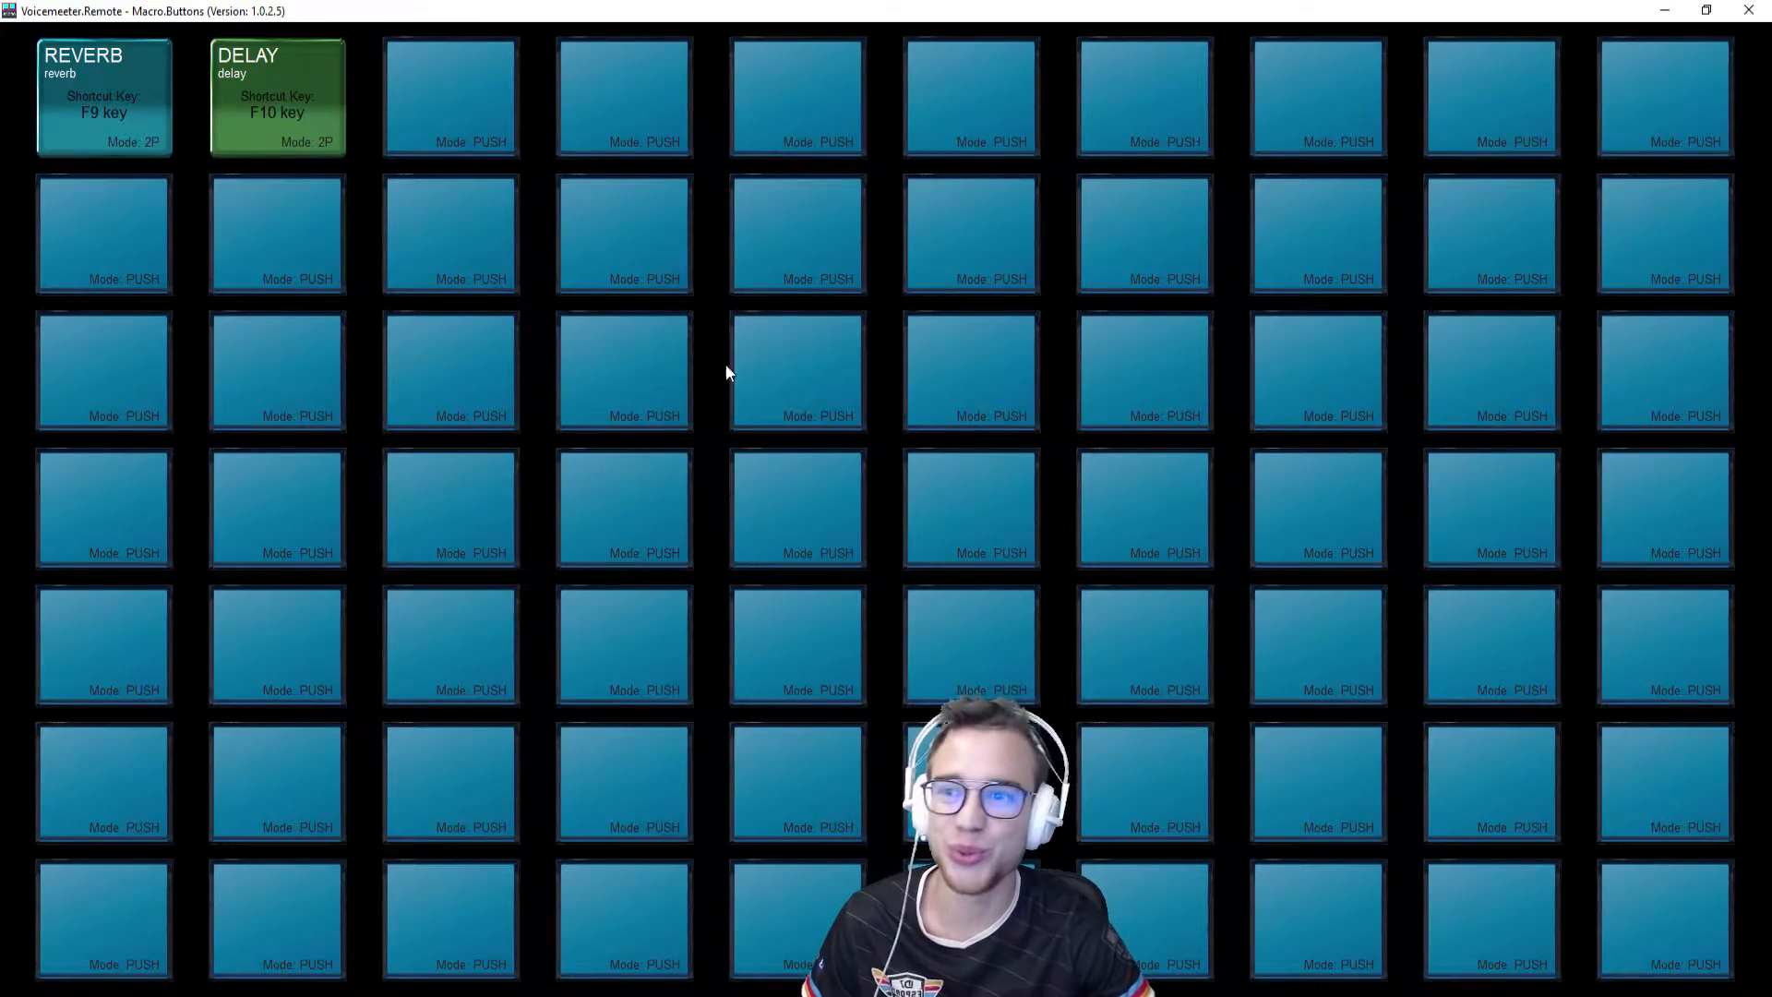
double_click(367, 13)
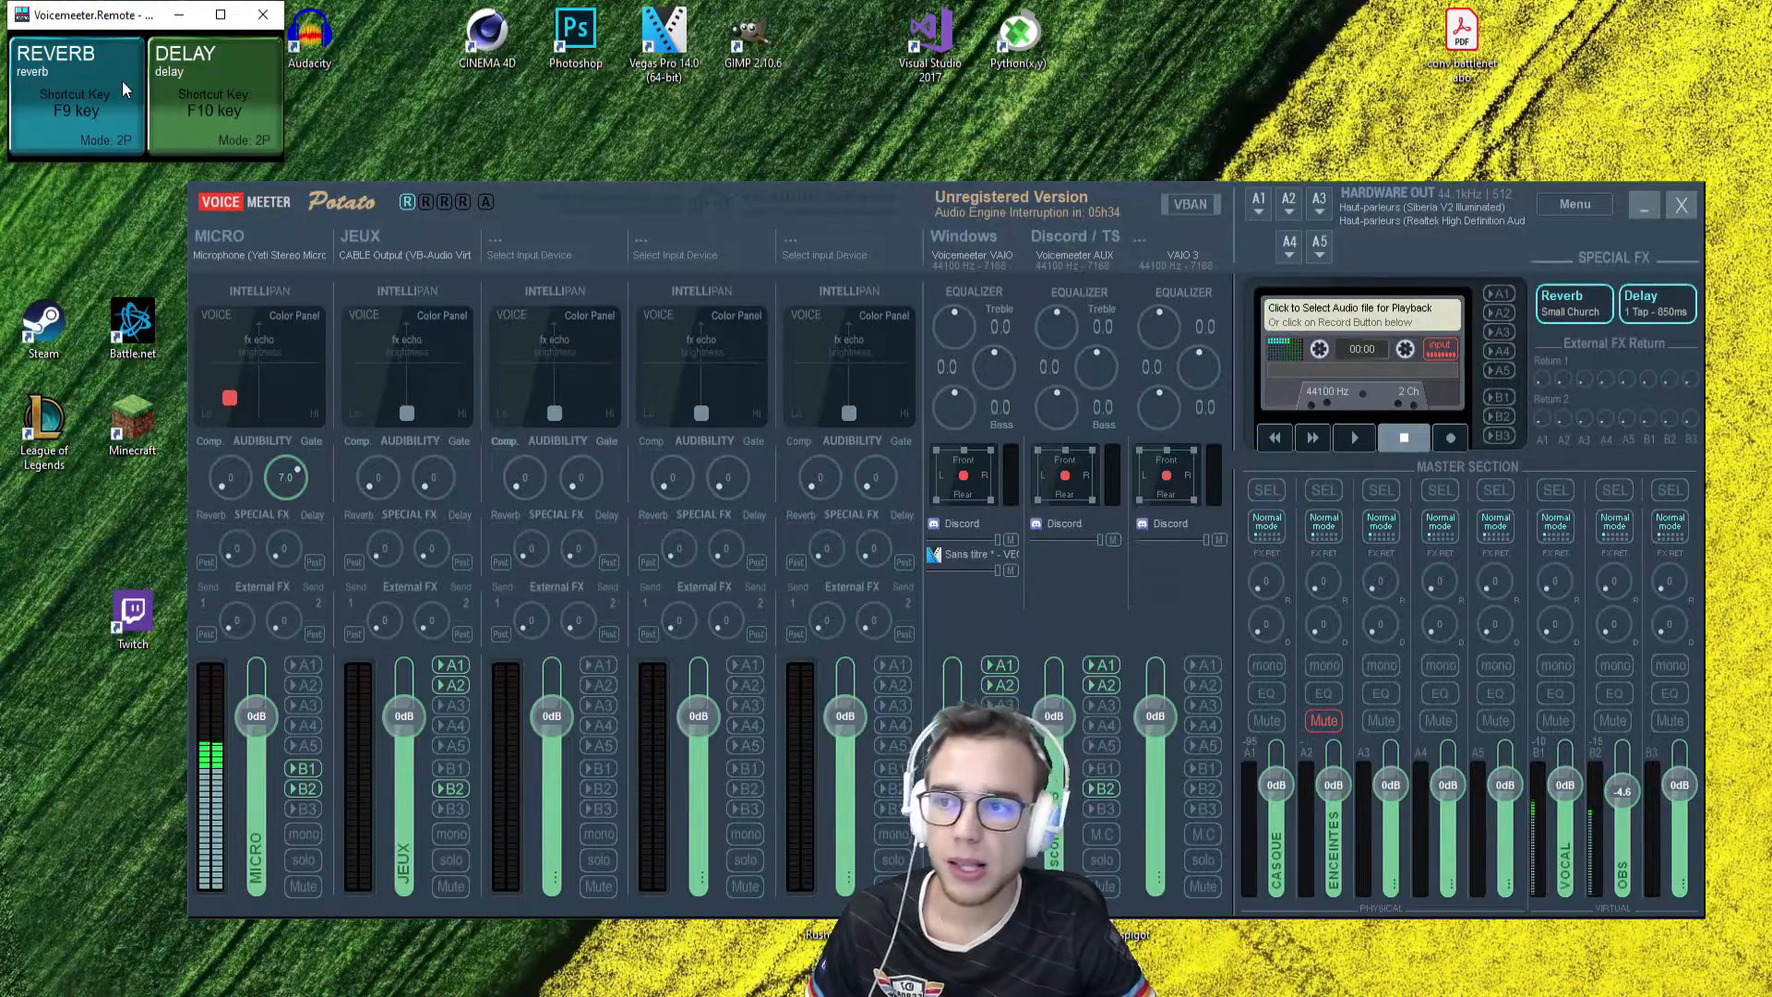
Step: Open the REVERB macro button's configuration and examine its name and its ON and OFF request scripts
right_click(107, 114)
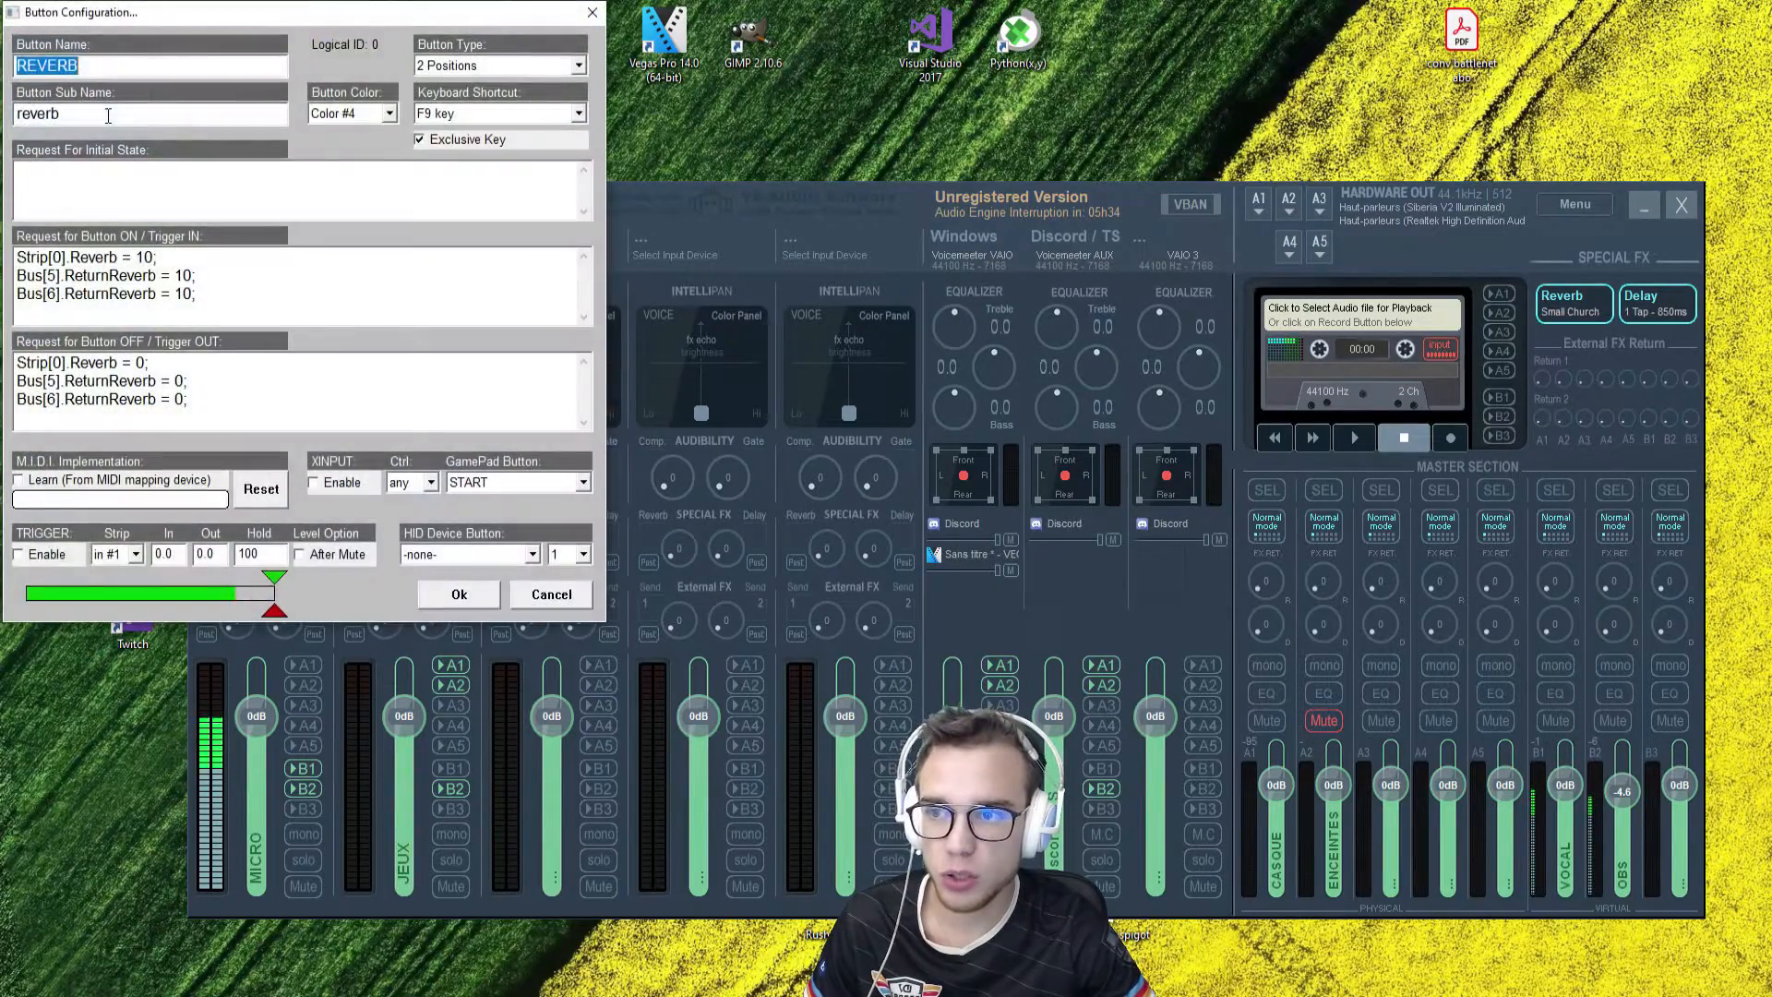
left_click_drag(186, 24, 848, 129)
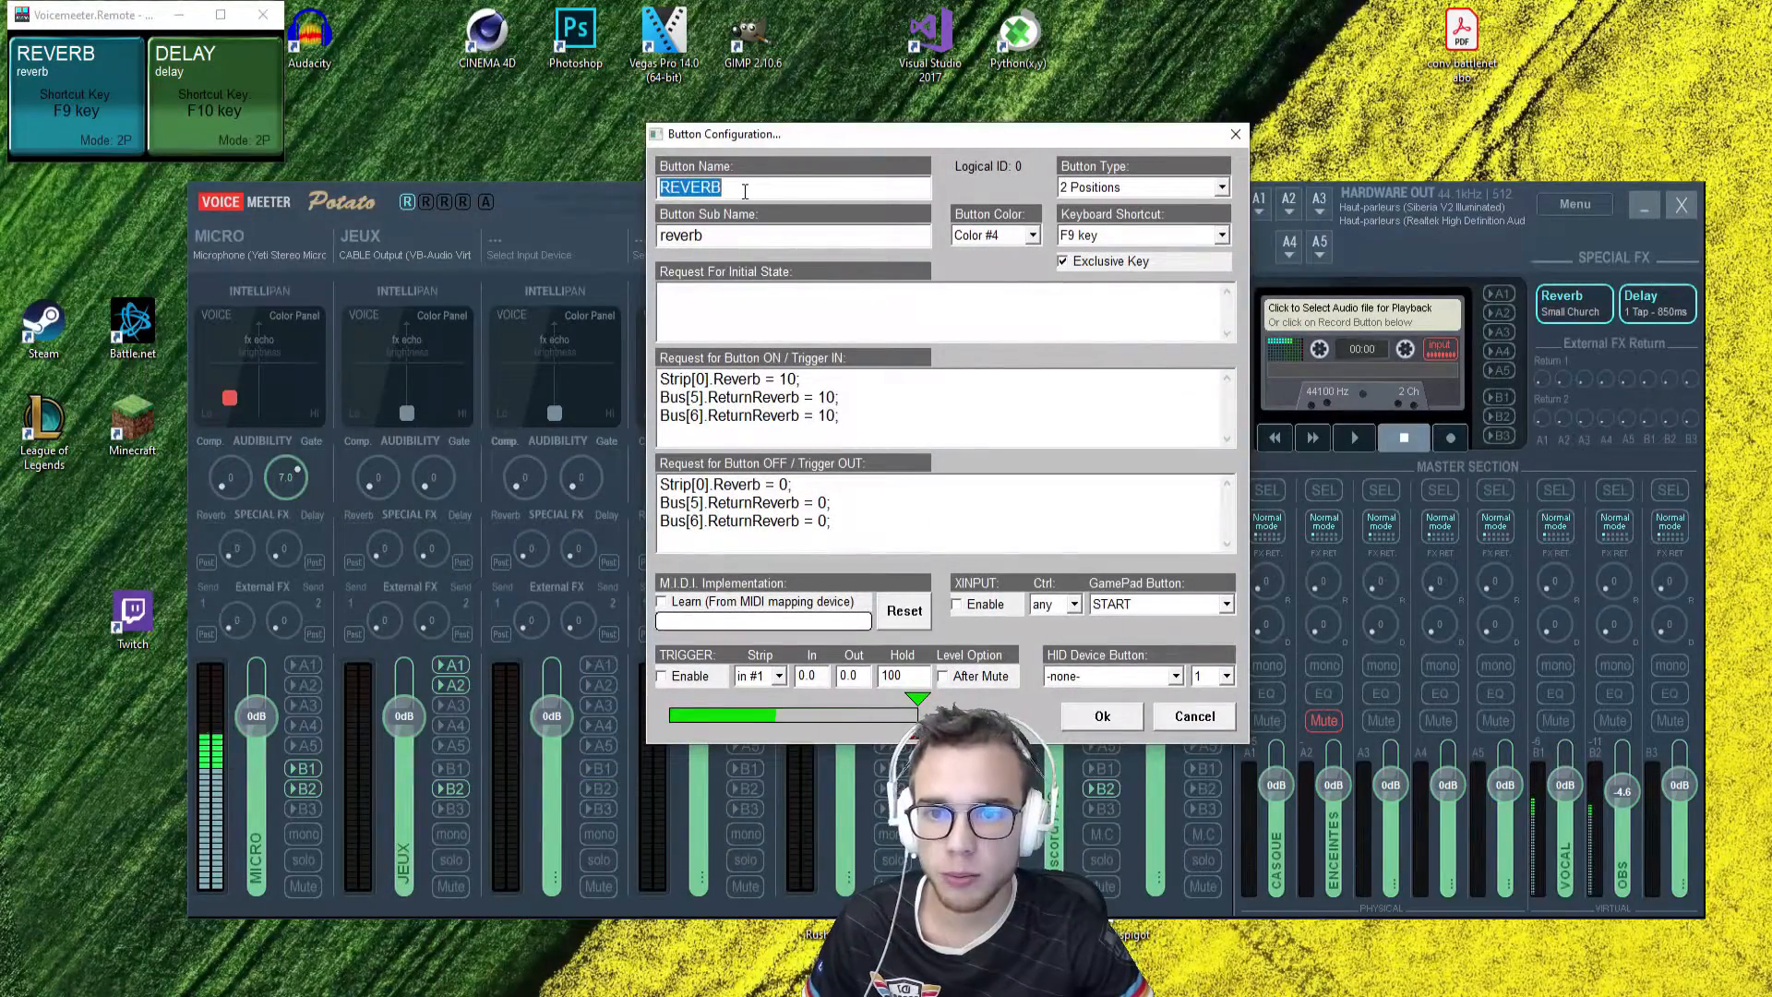
left_click(815, 188)
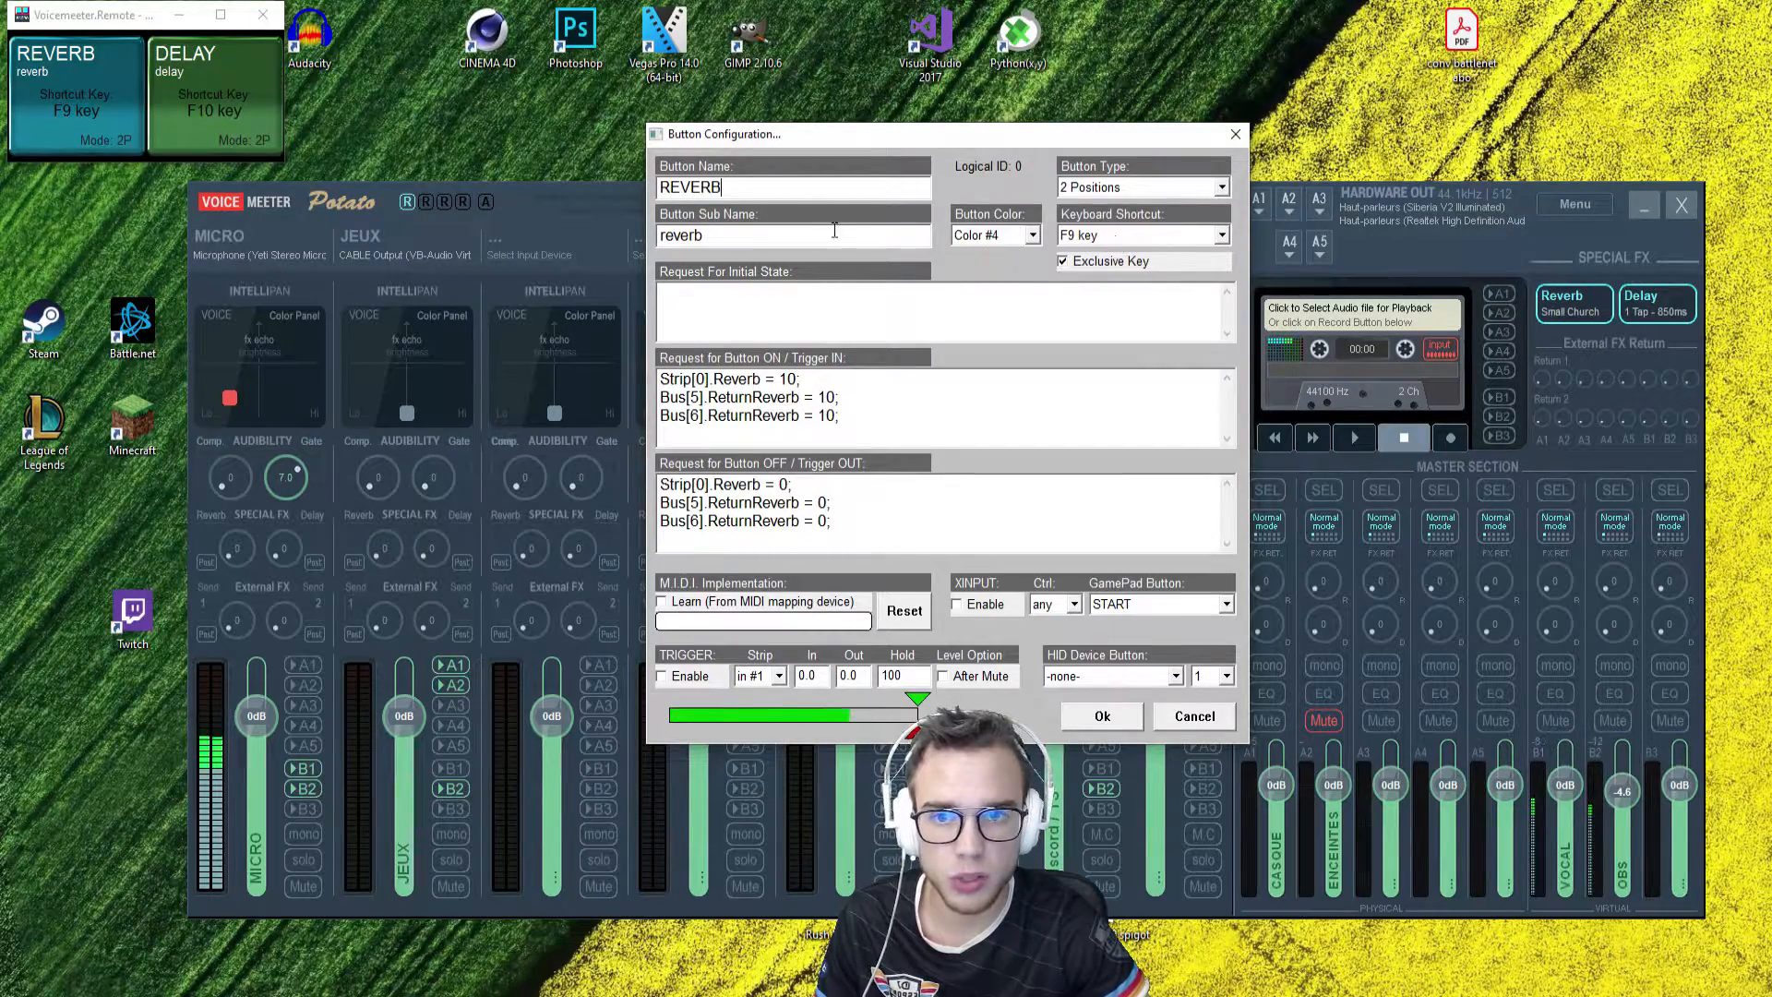
left_click(1017, 425)
key("ctrl+a")
left_click_drag(946, 515, 664, 479)
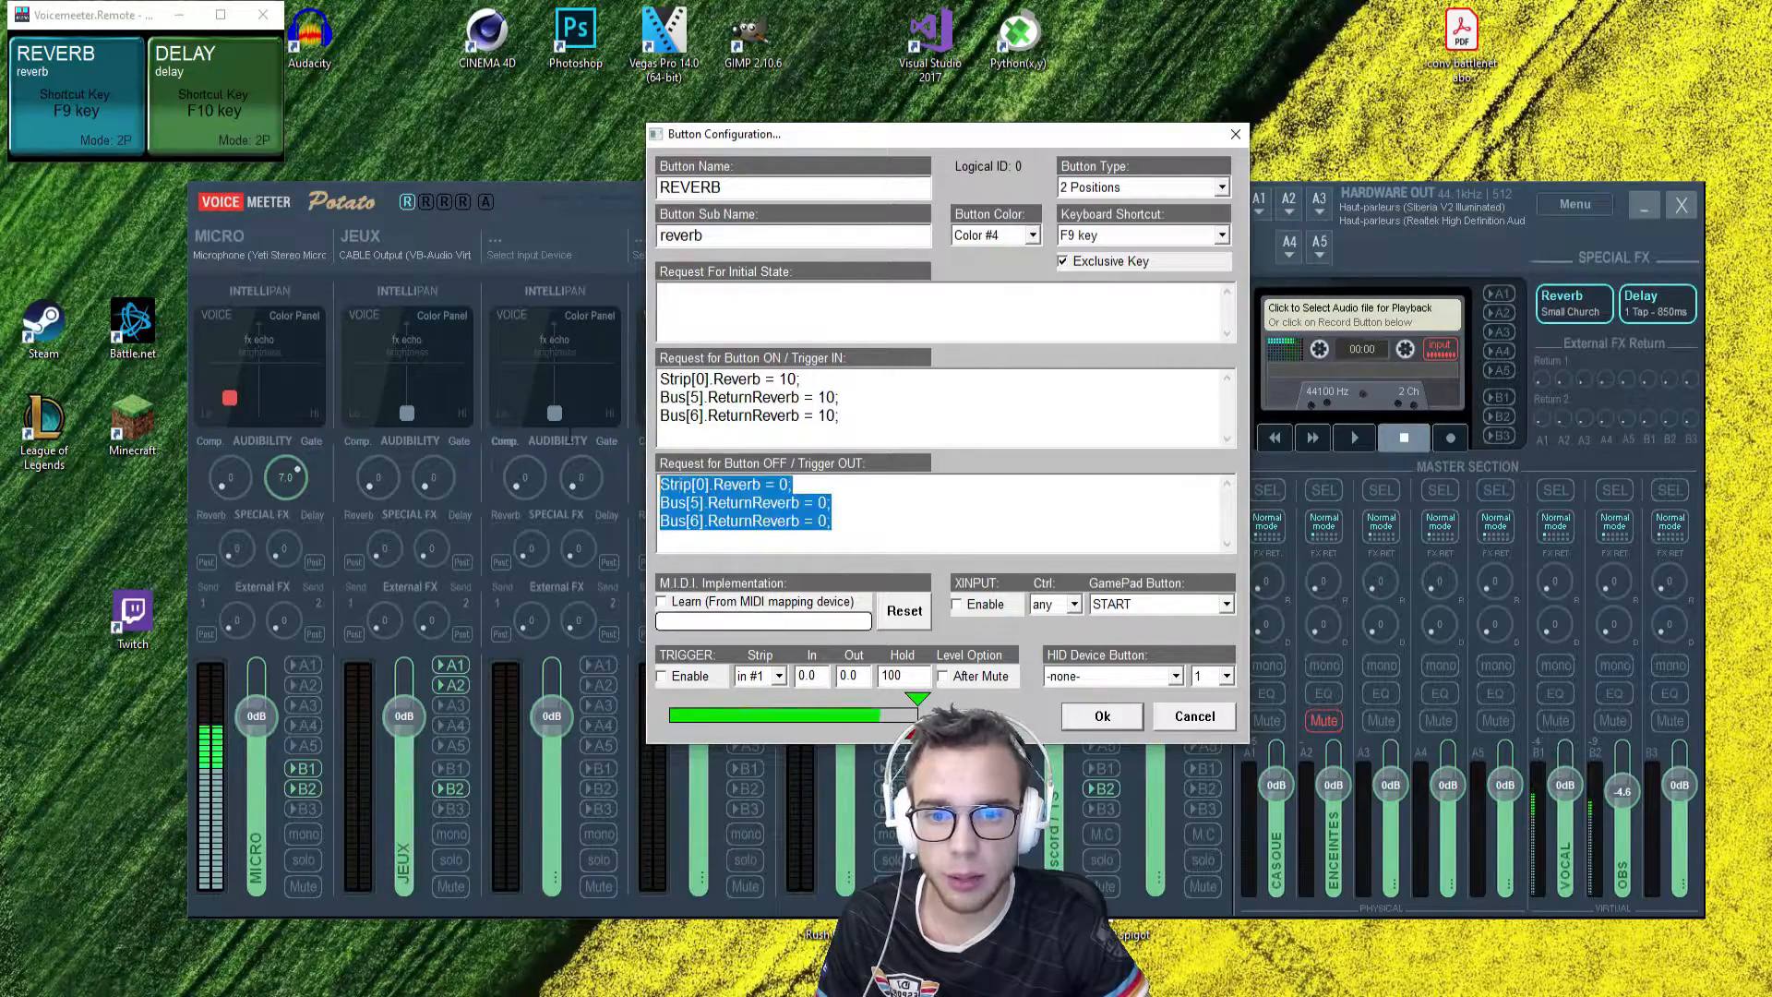
left_click(1002, 422)
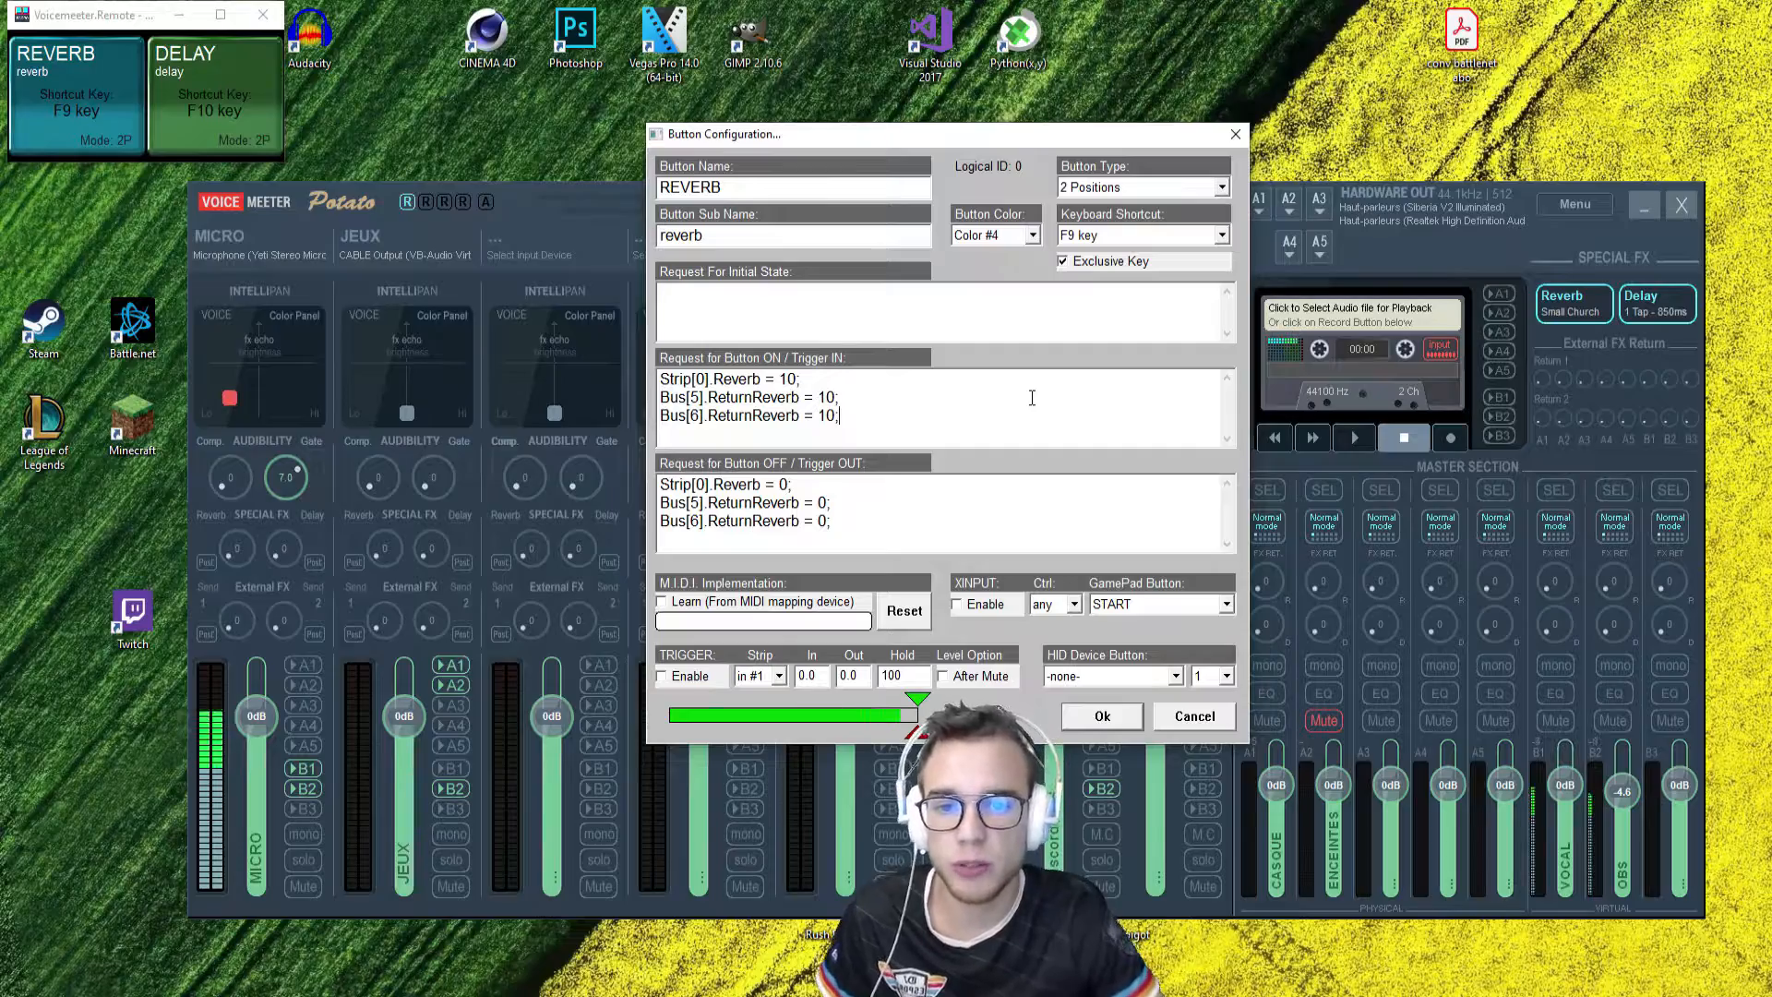
Step: Examine the Strip[0], Bus[5] and Bus[6] reverb lines in the REVERB macro's ON request script
left_click_drag(981, 134, 944, 45)
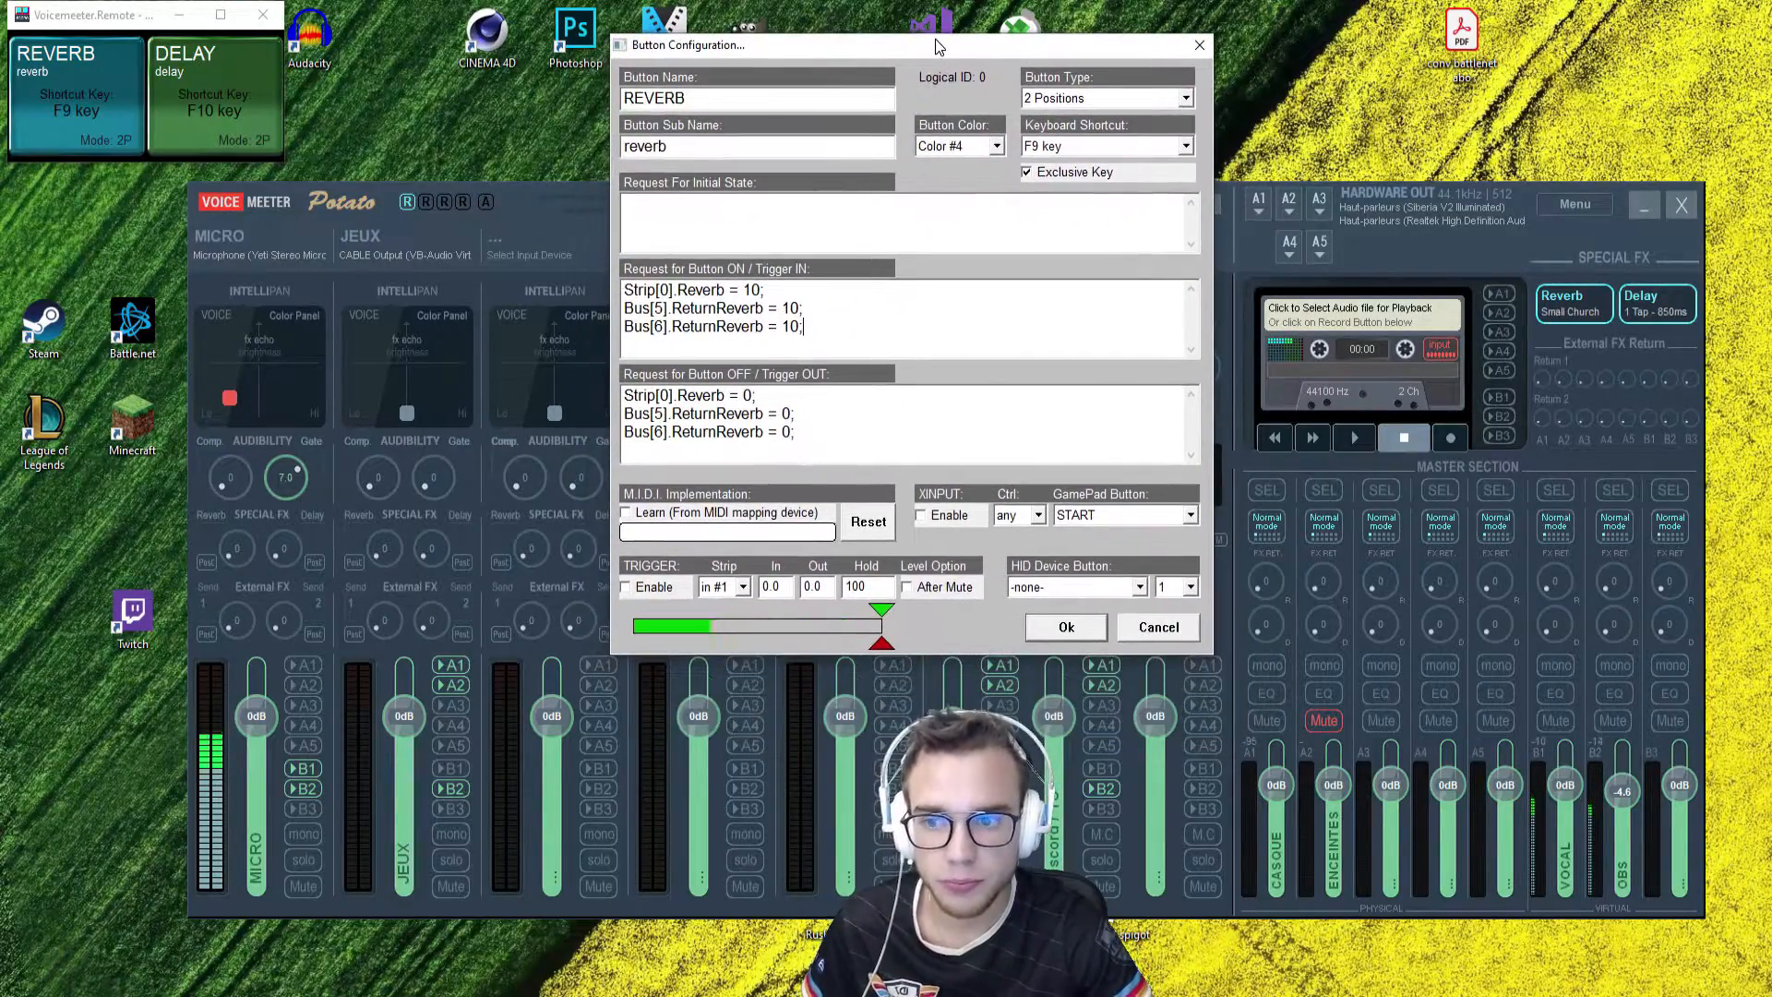
double_click(664, 290)
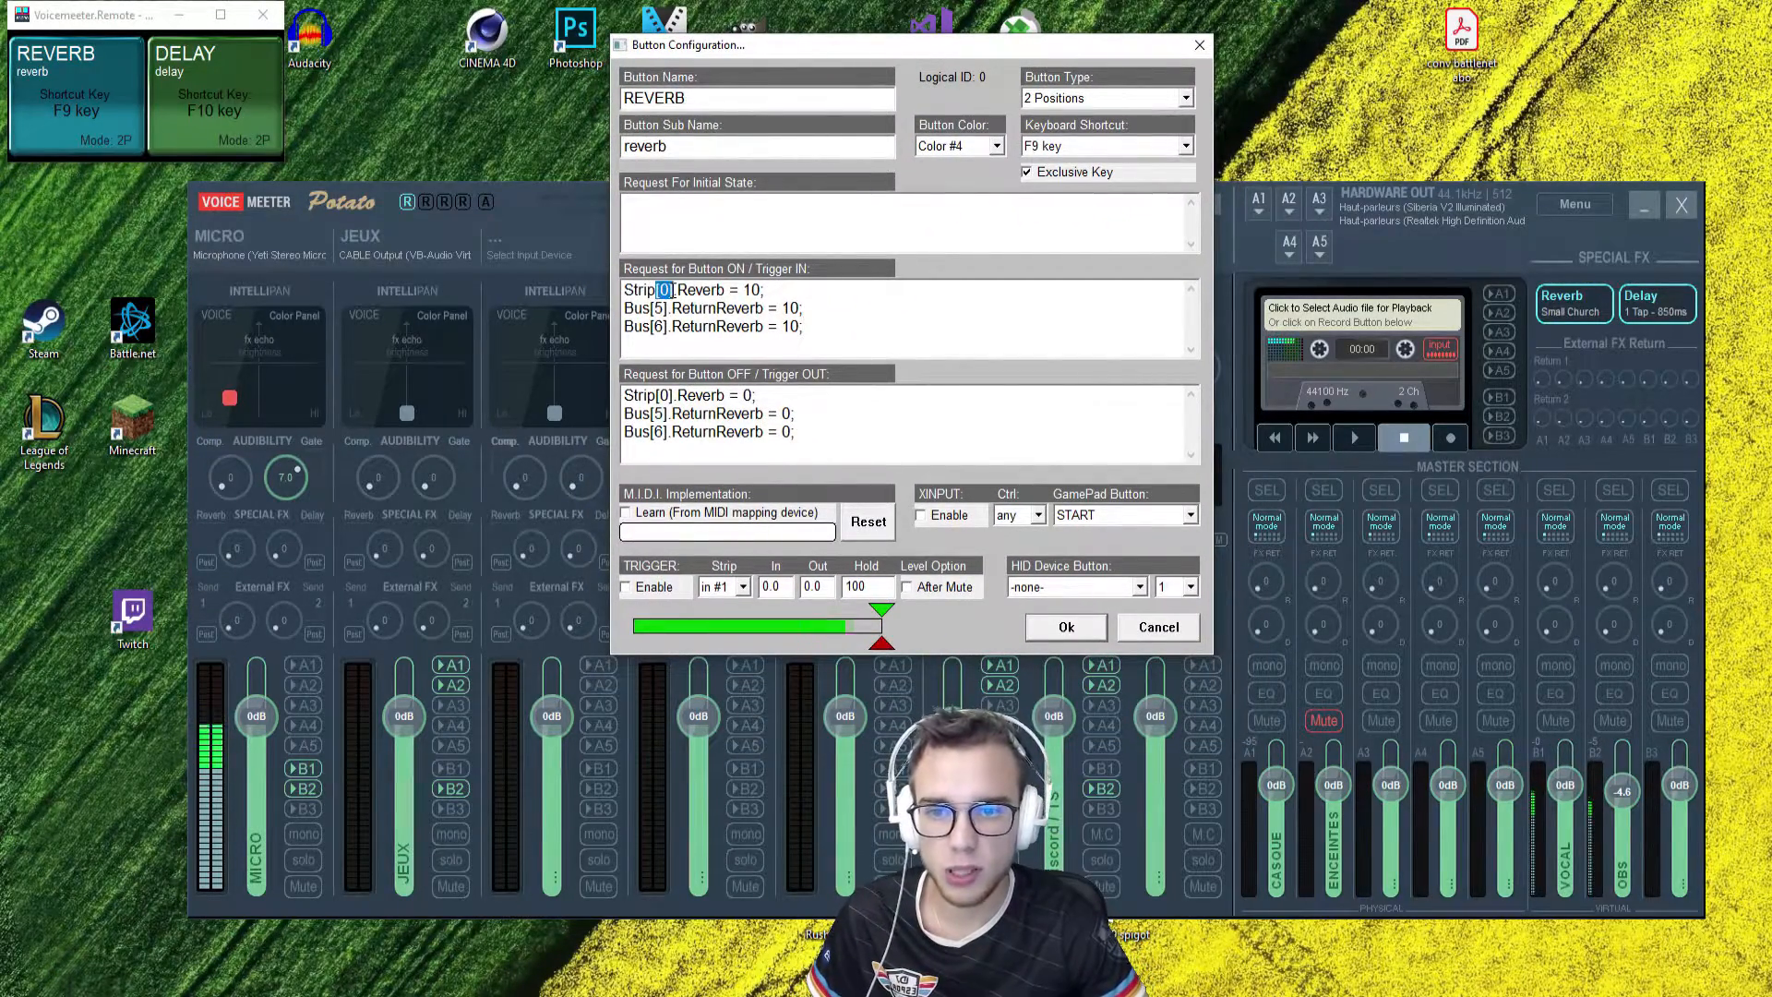
left_click_drag(688, 290, 624, 287)
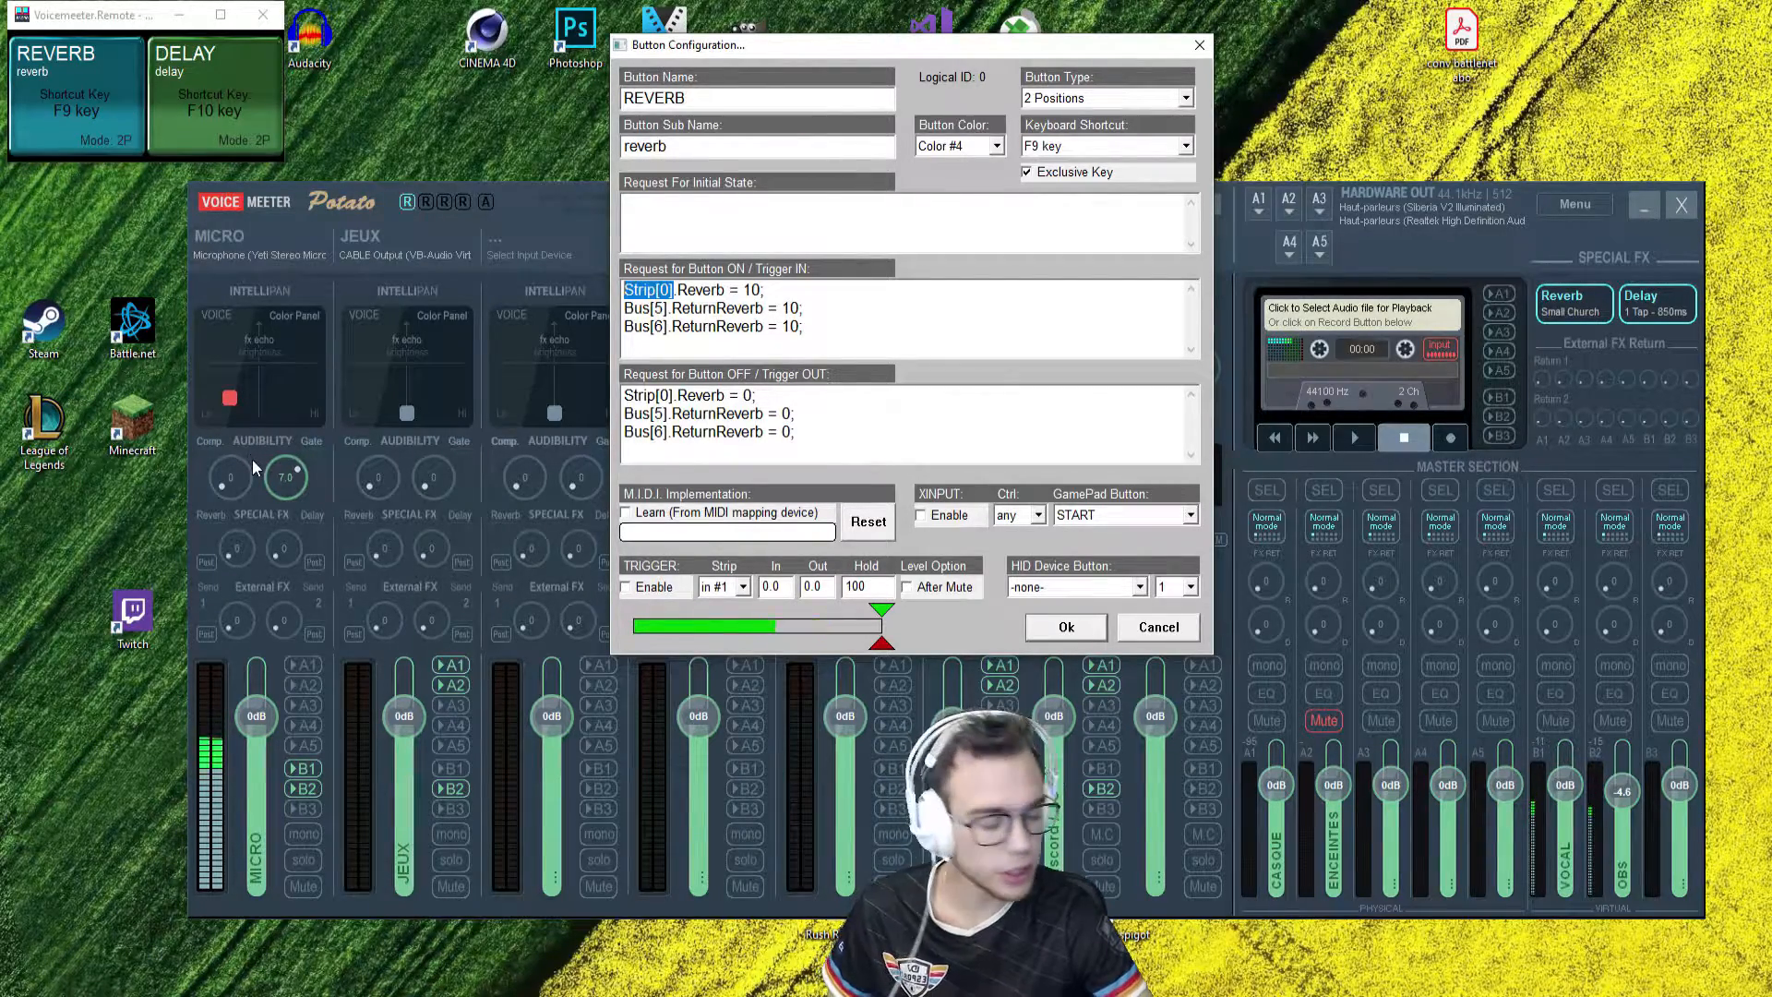
left_click(672, 290)
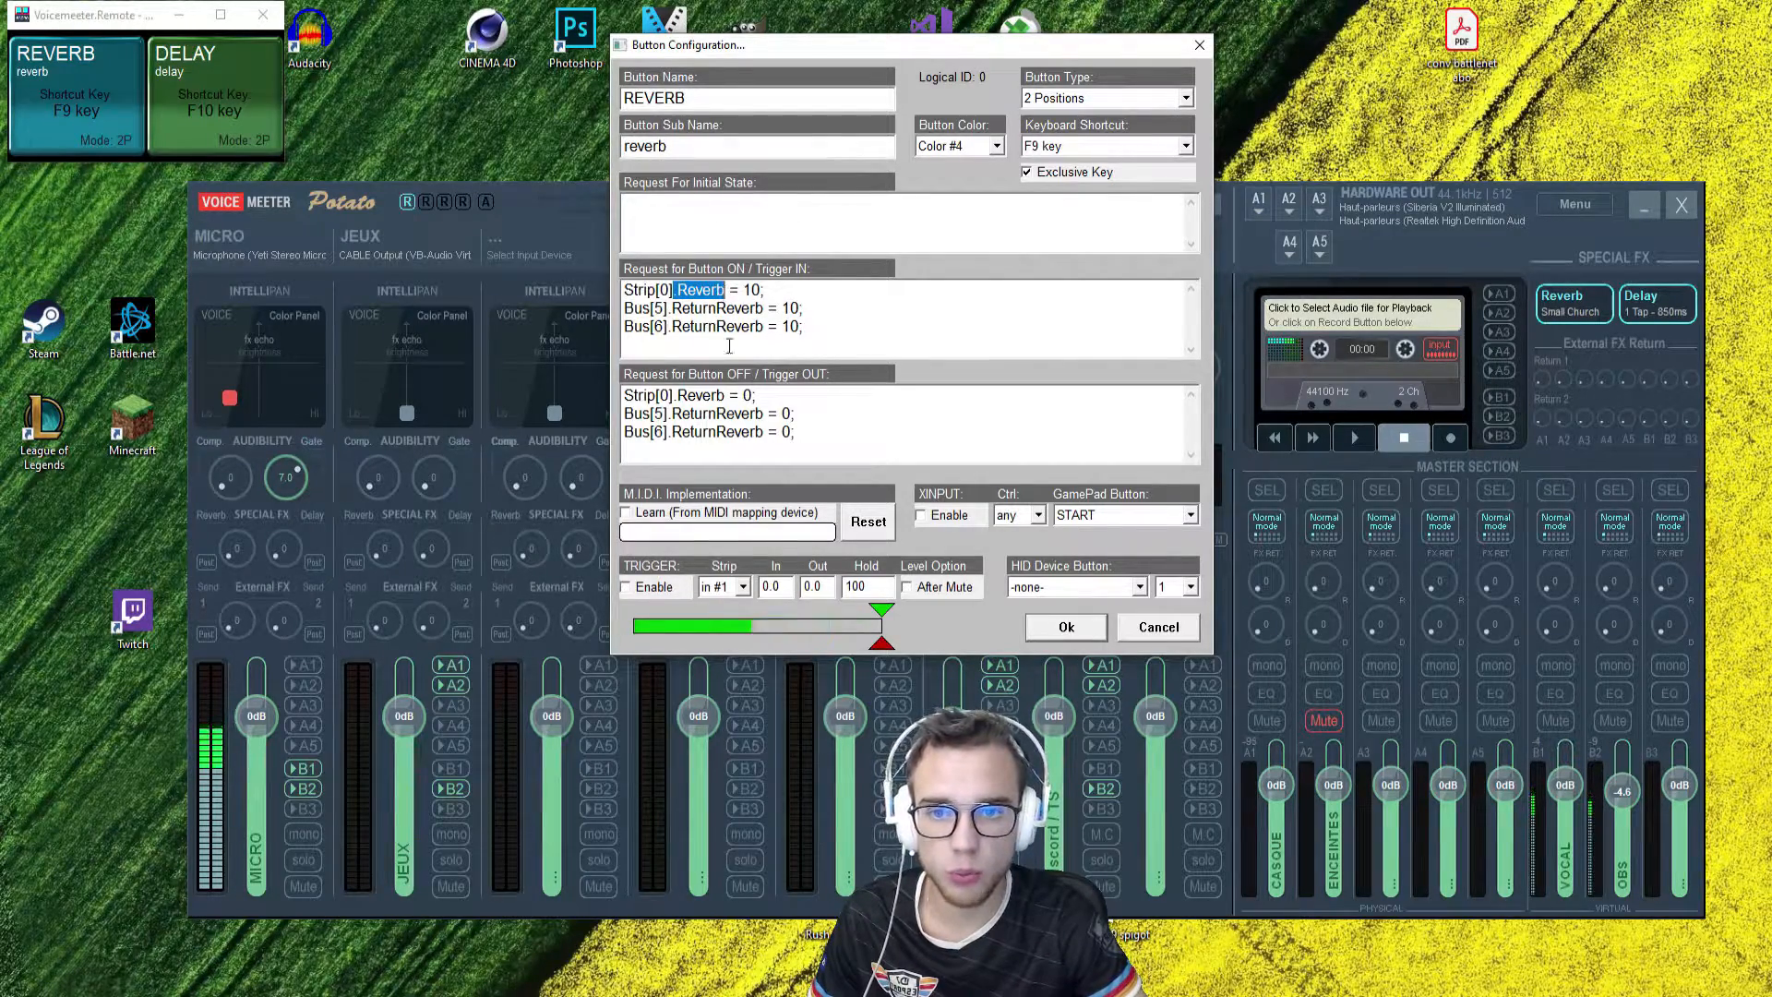
left_click(770, 308)
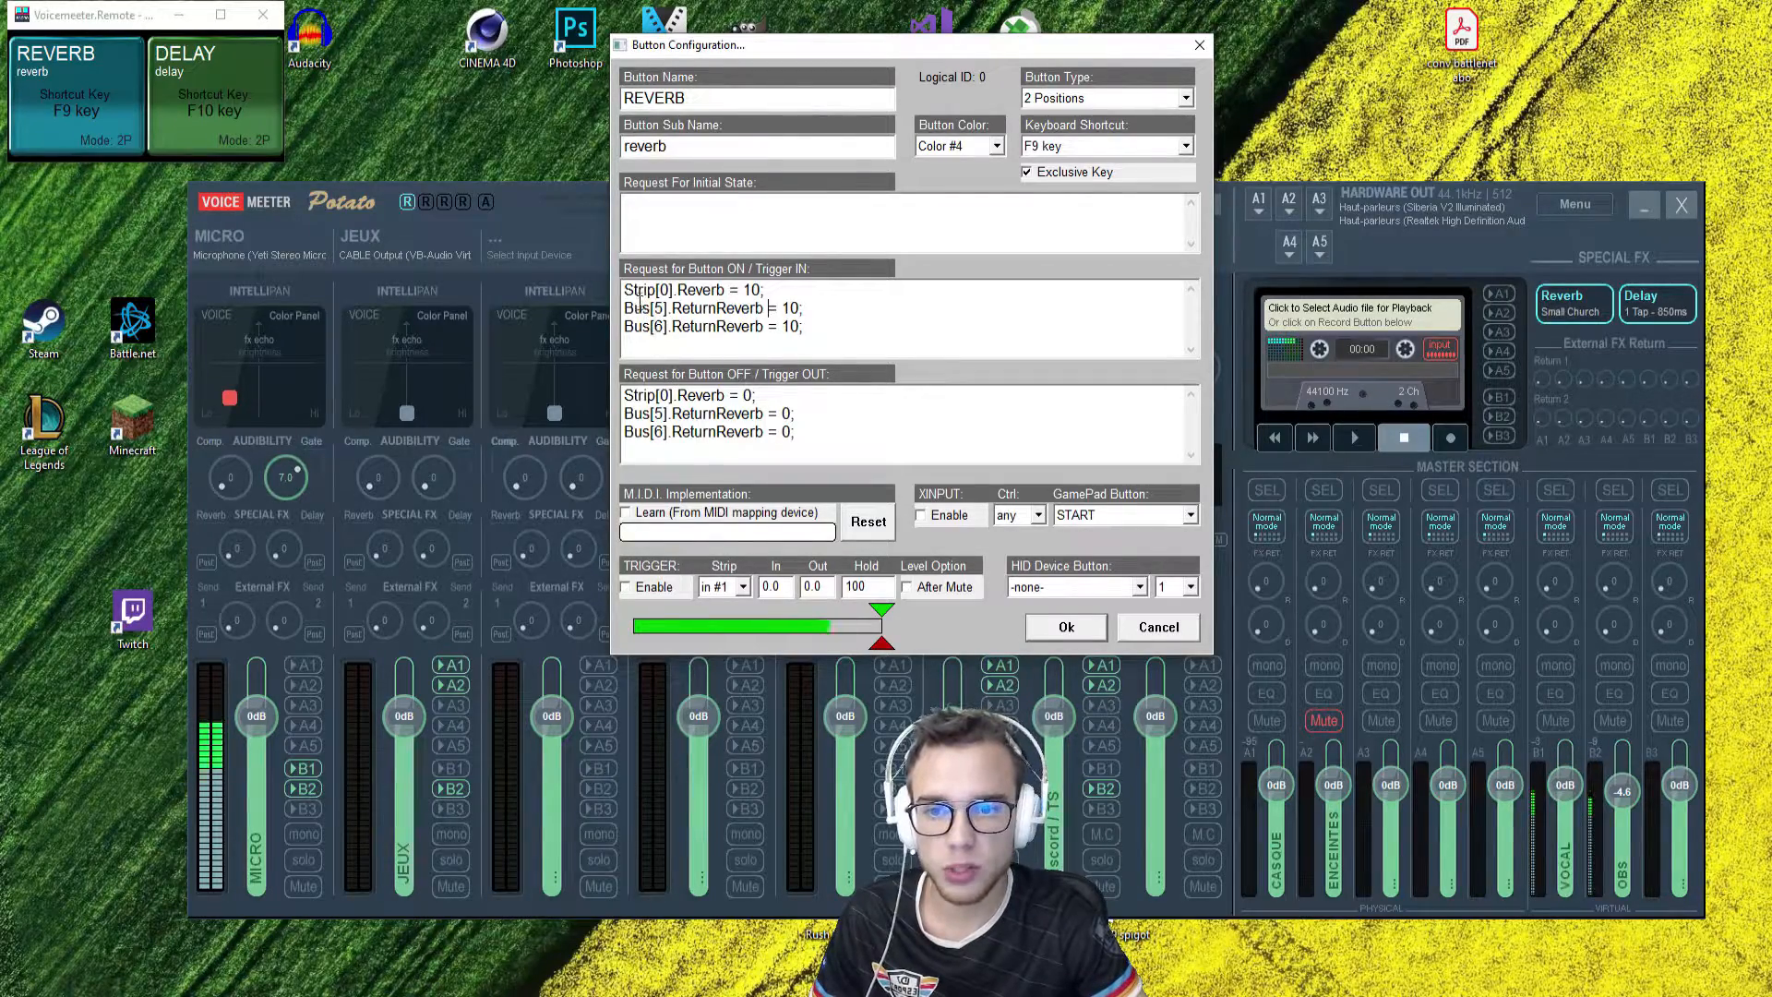
mouse_move(626, 309)
left_mouse_down()
mouse_move(669, 312)
mouse_move(650, 311)
left_mouse_up()
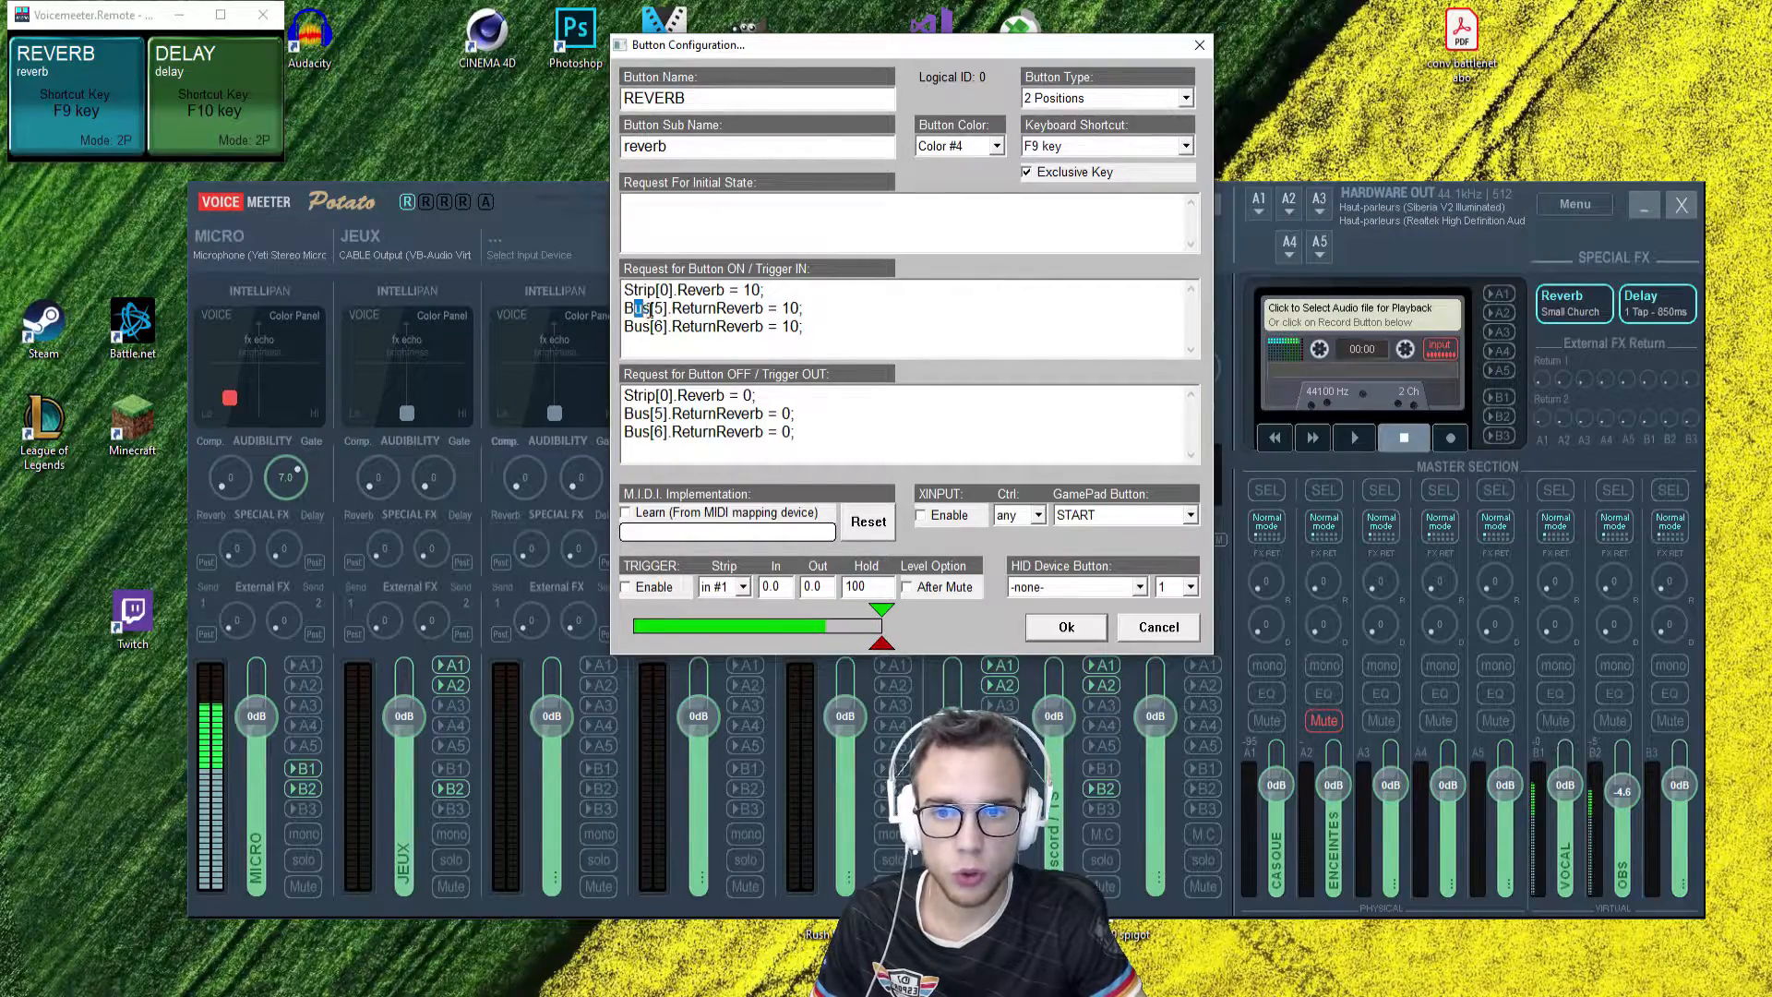
left_click(665, 308)
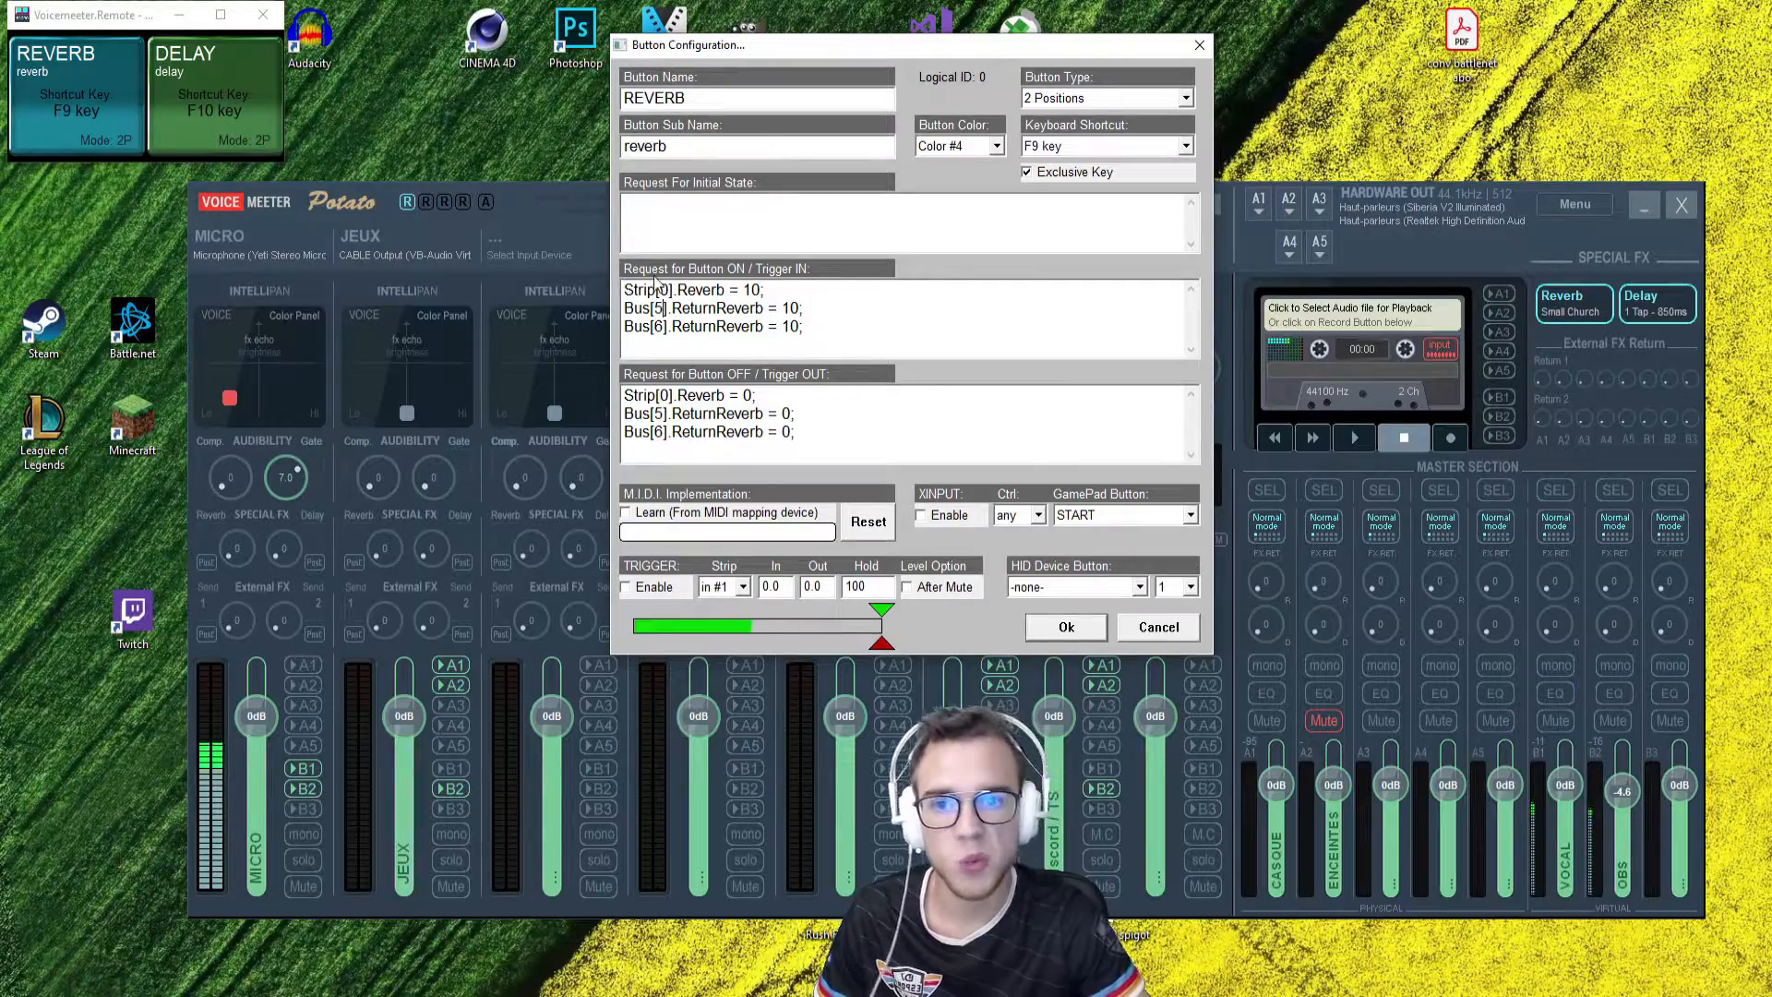
left_click_drag(694, 327, 625, 309)
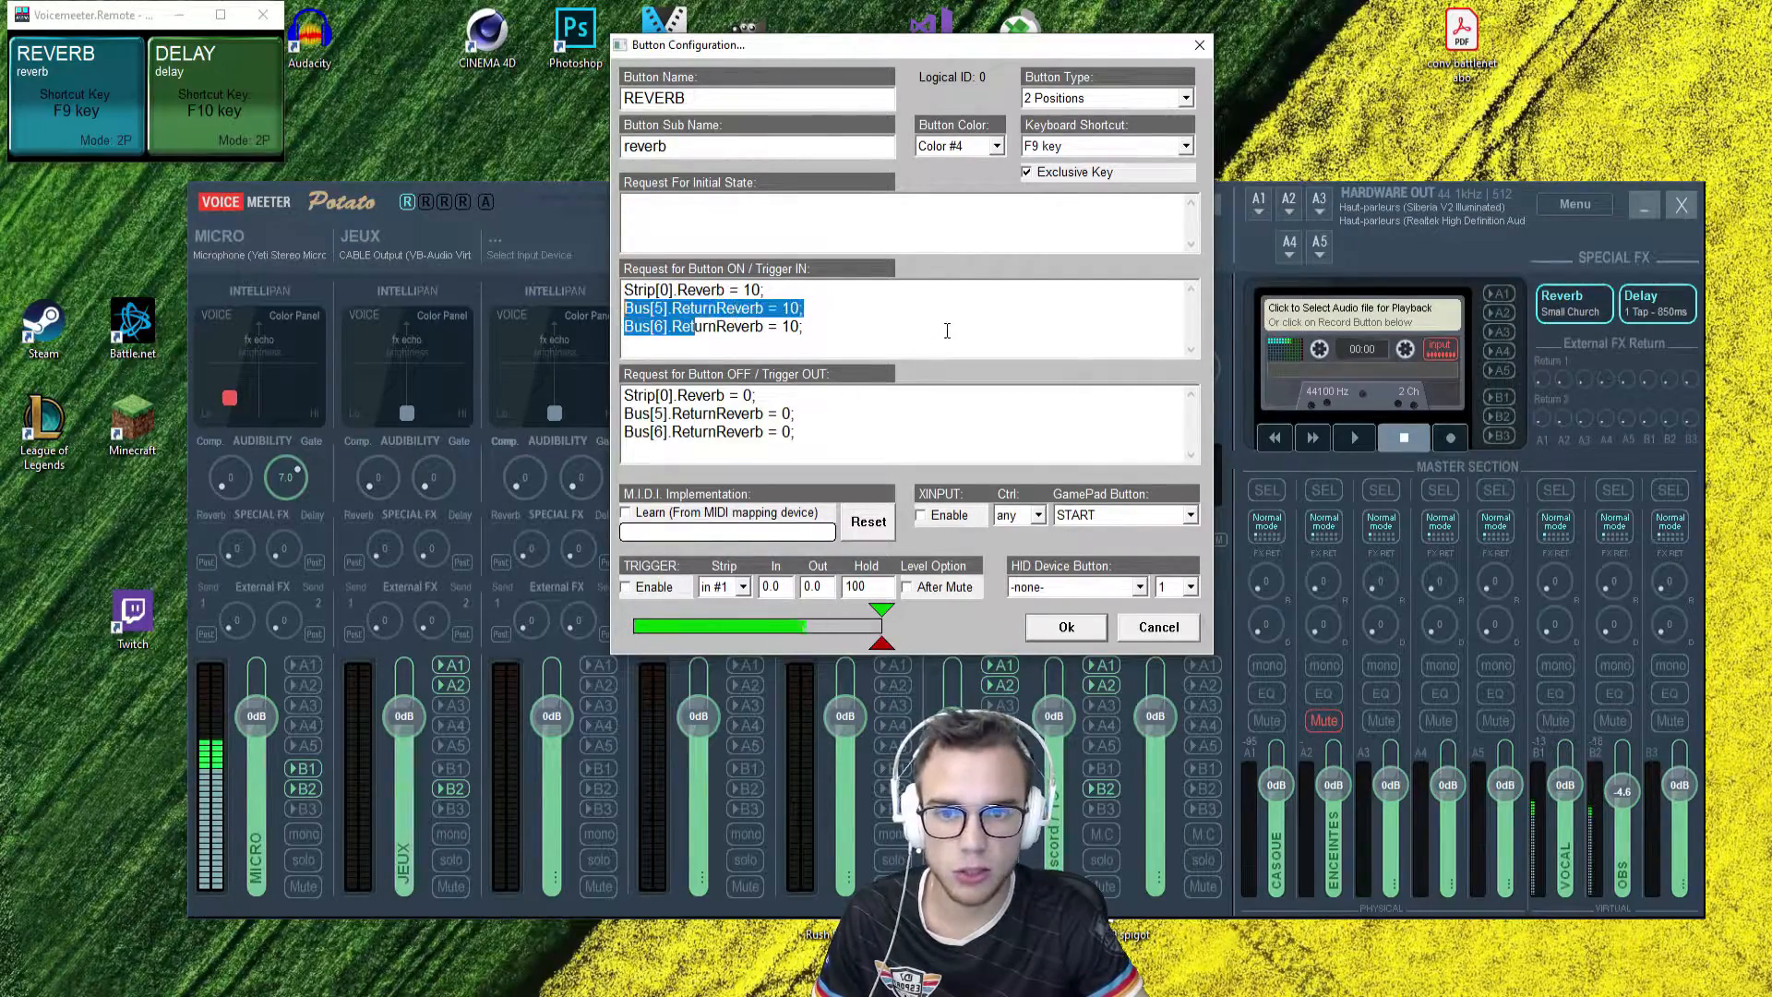
key("ctrl+a")
left_click(934, 296)
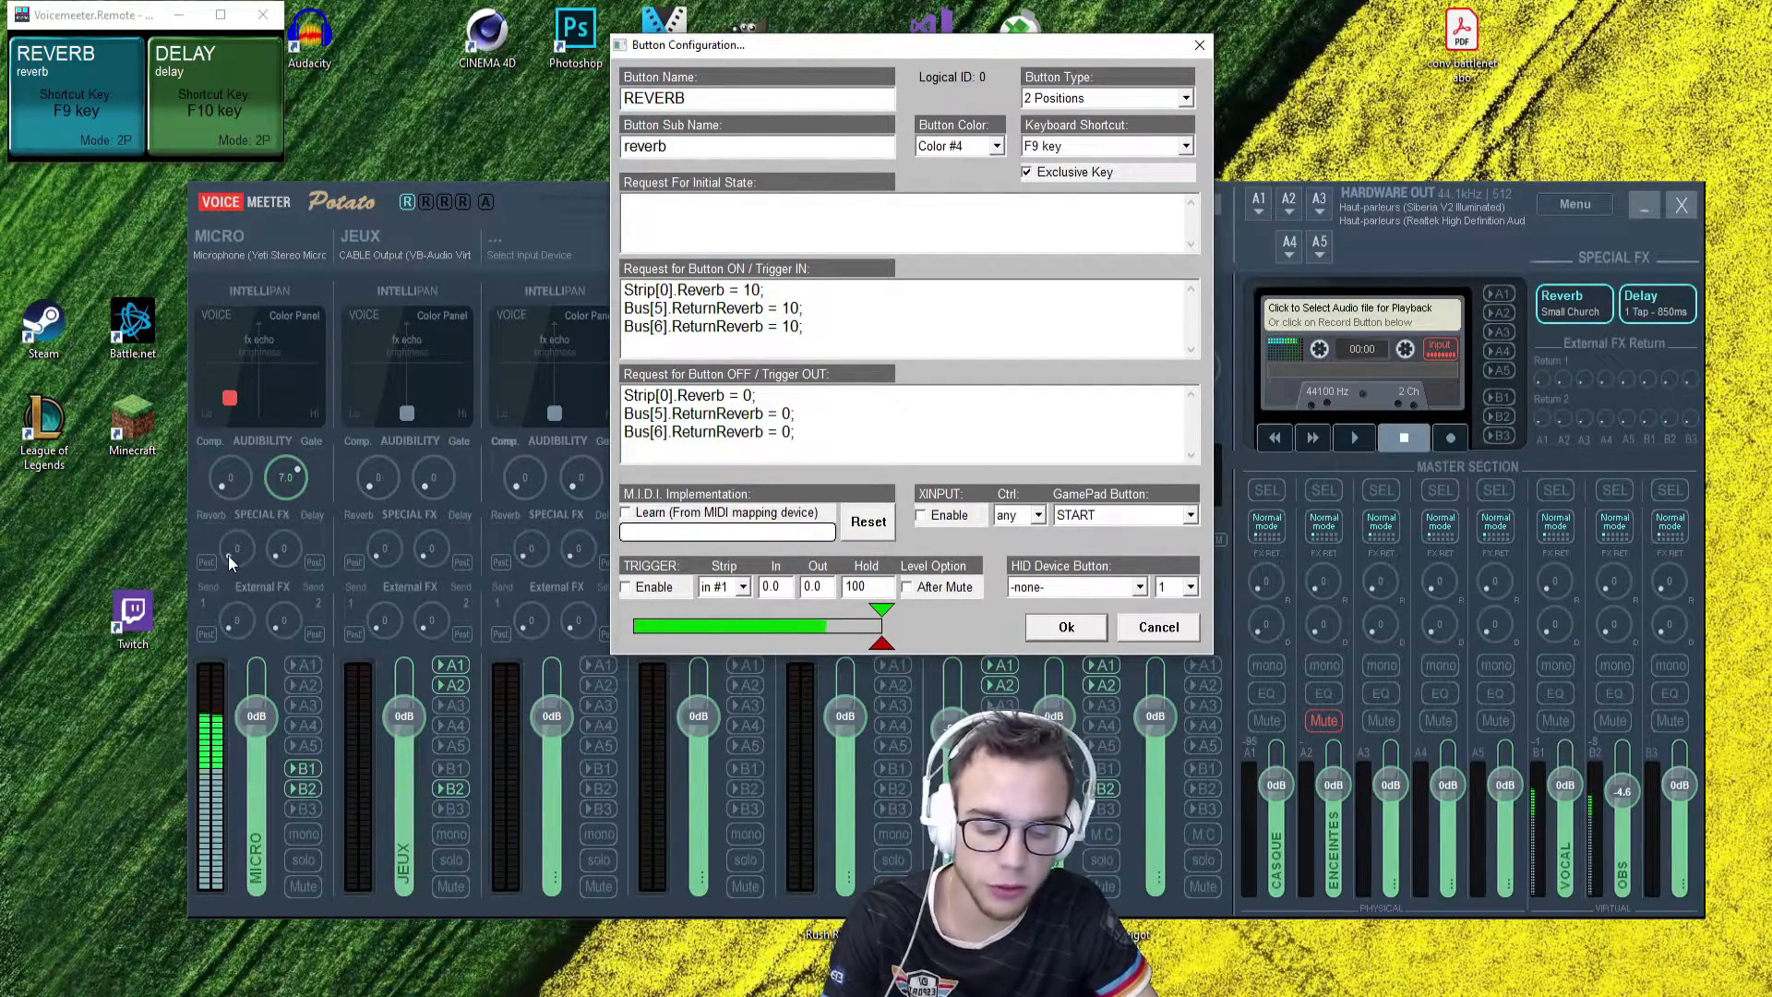
Step: Toggle the REVERB macro on and off twice to check its effect on the MICRO, VOCAL and OBS reverb knobs
key("F9")
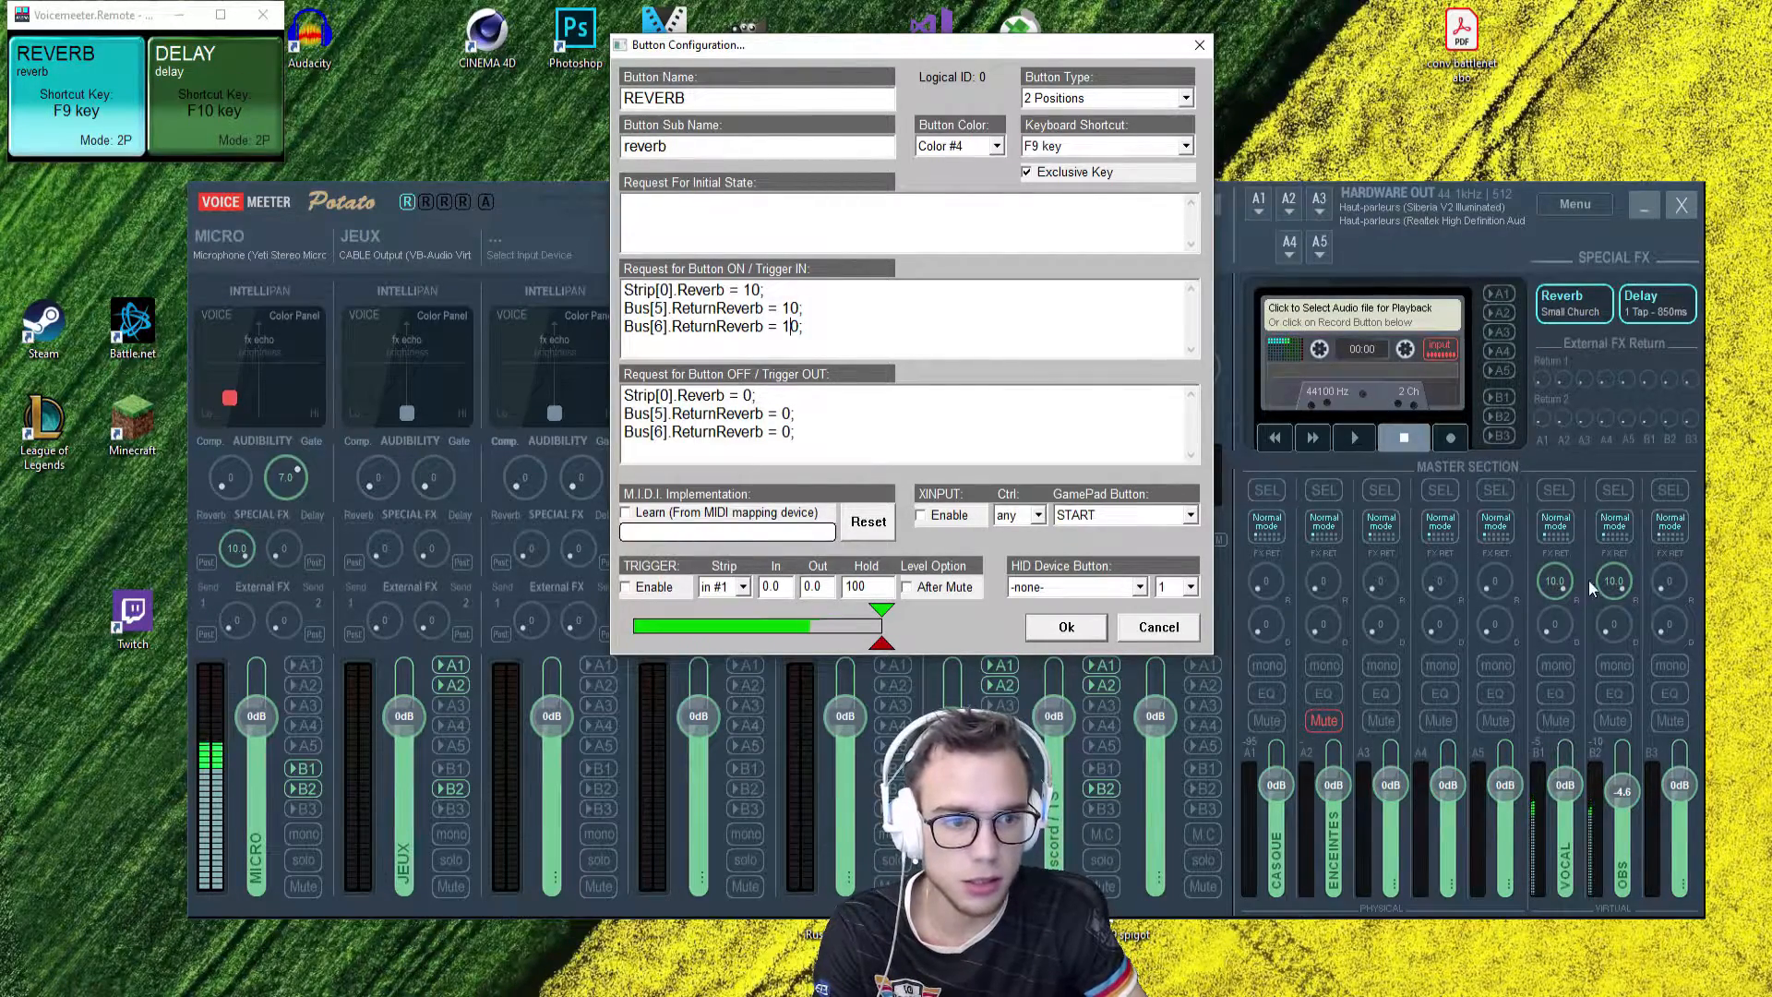
key("F9")
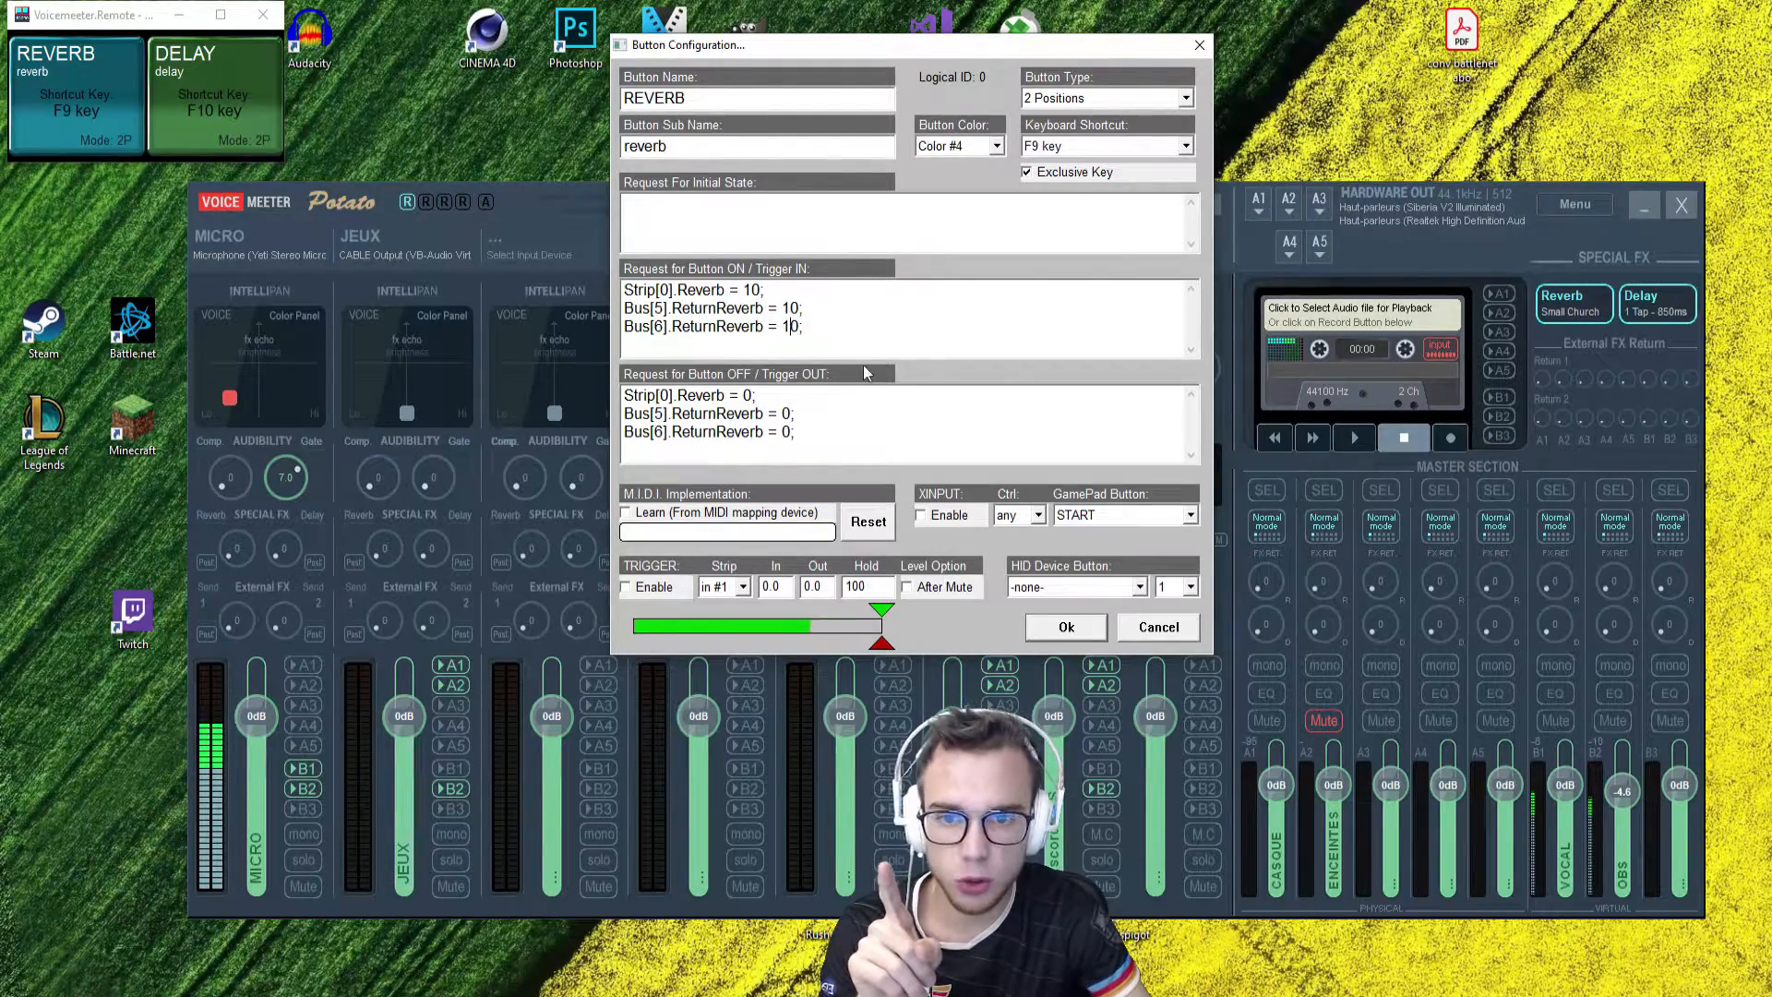
key("F9")
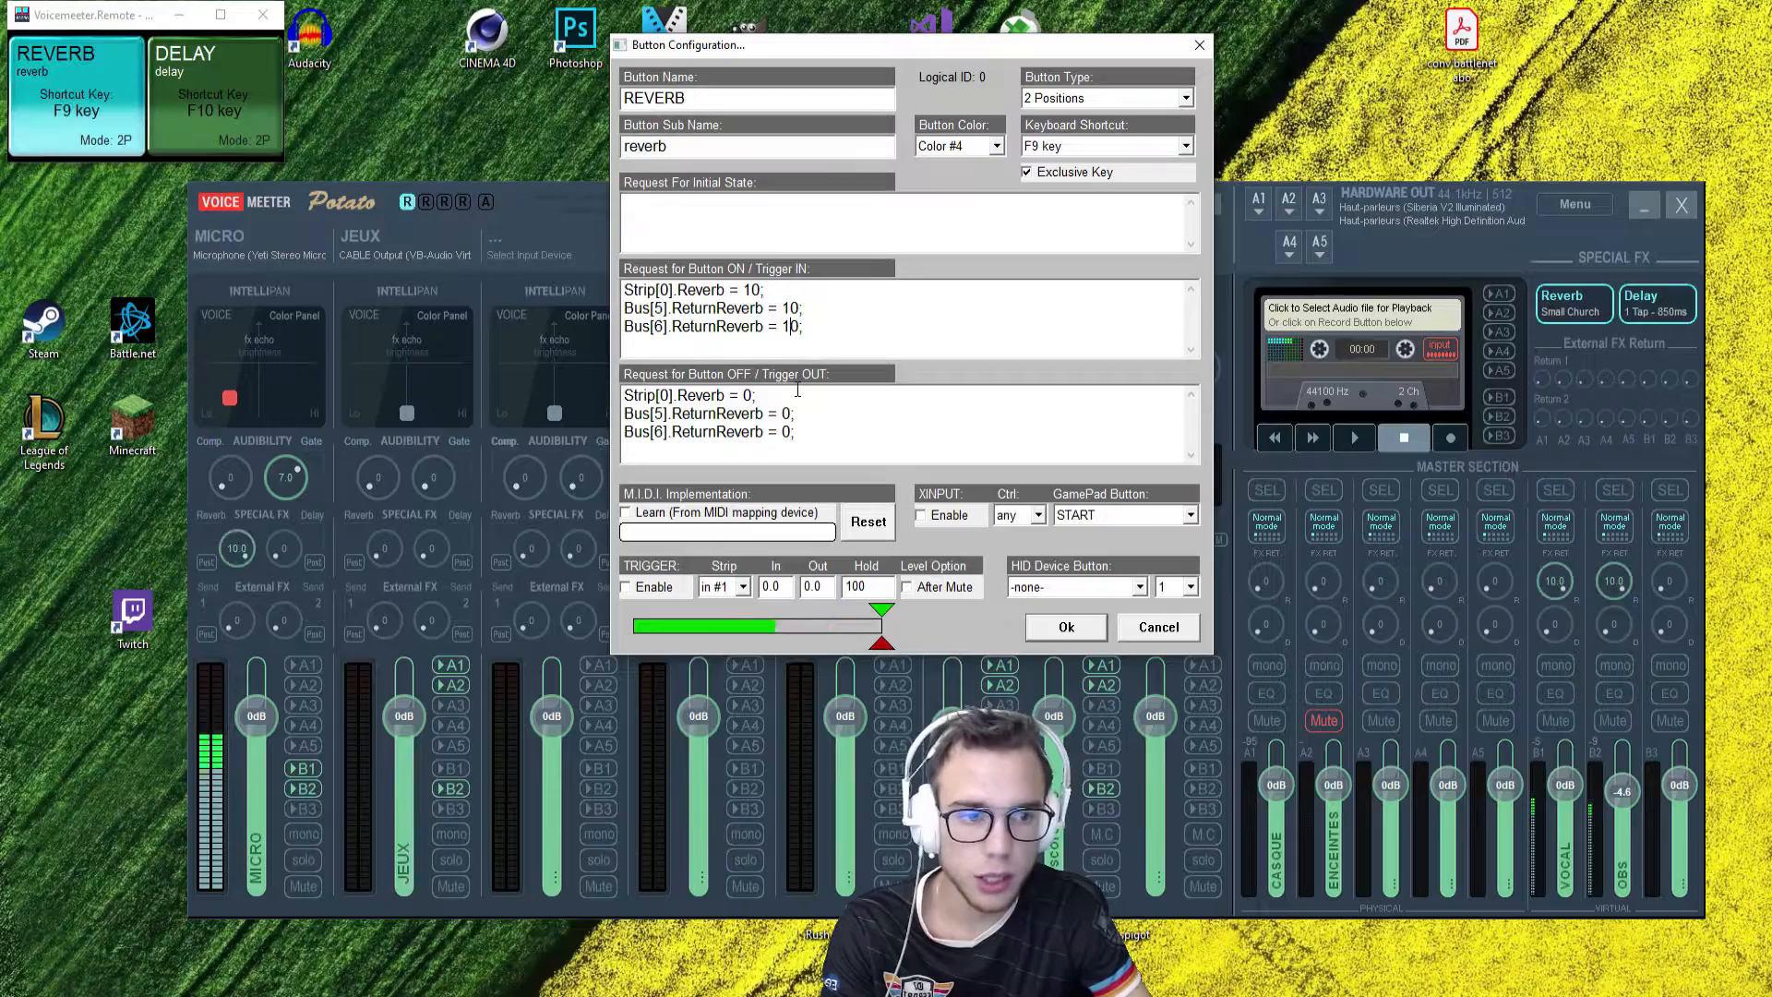
key("F9")
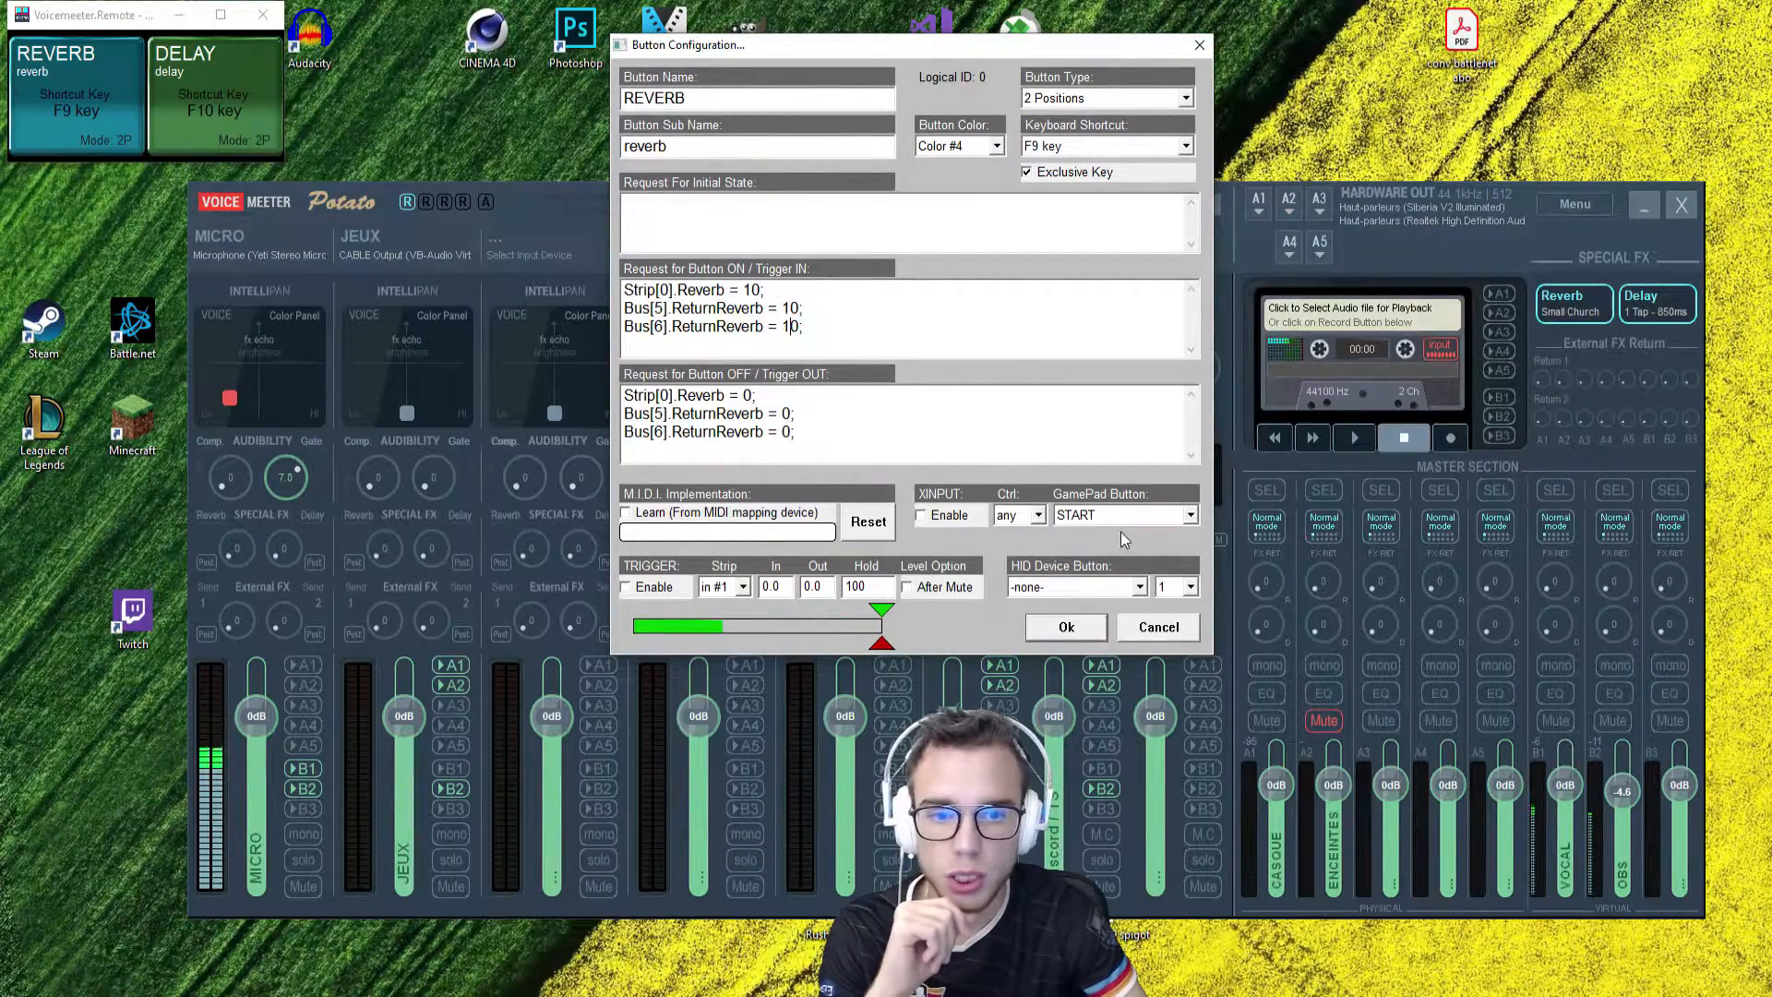
Step: Examine the REVERB macro's OFF request script and close its configuration
left_click_drag(858, 435, 624, 395)
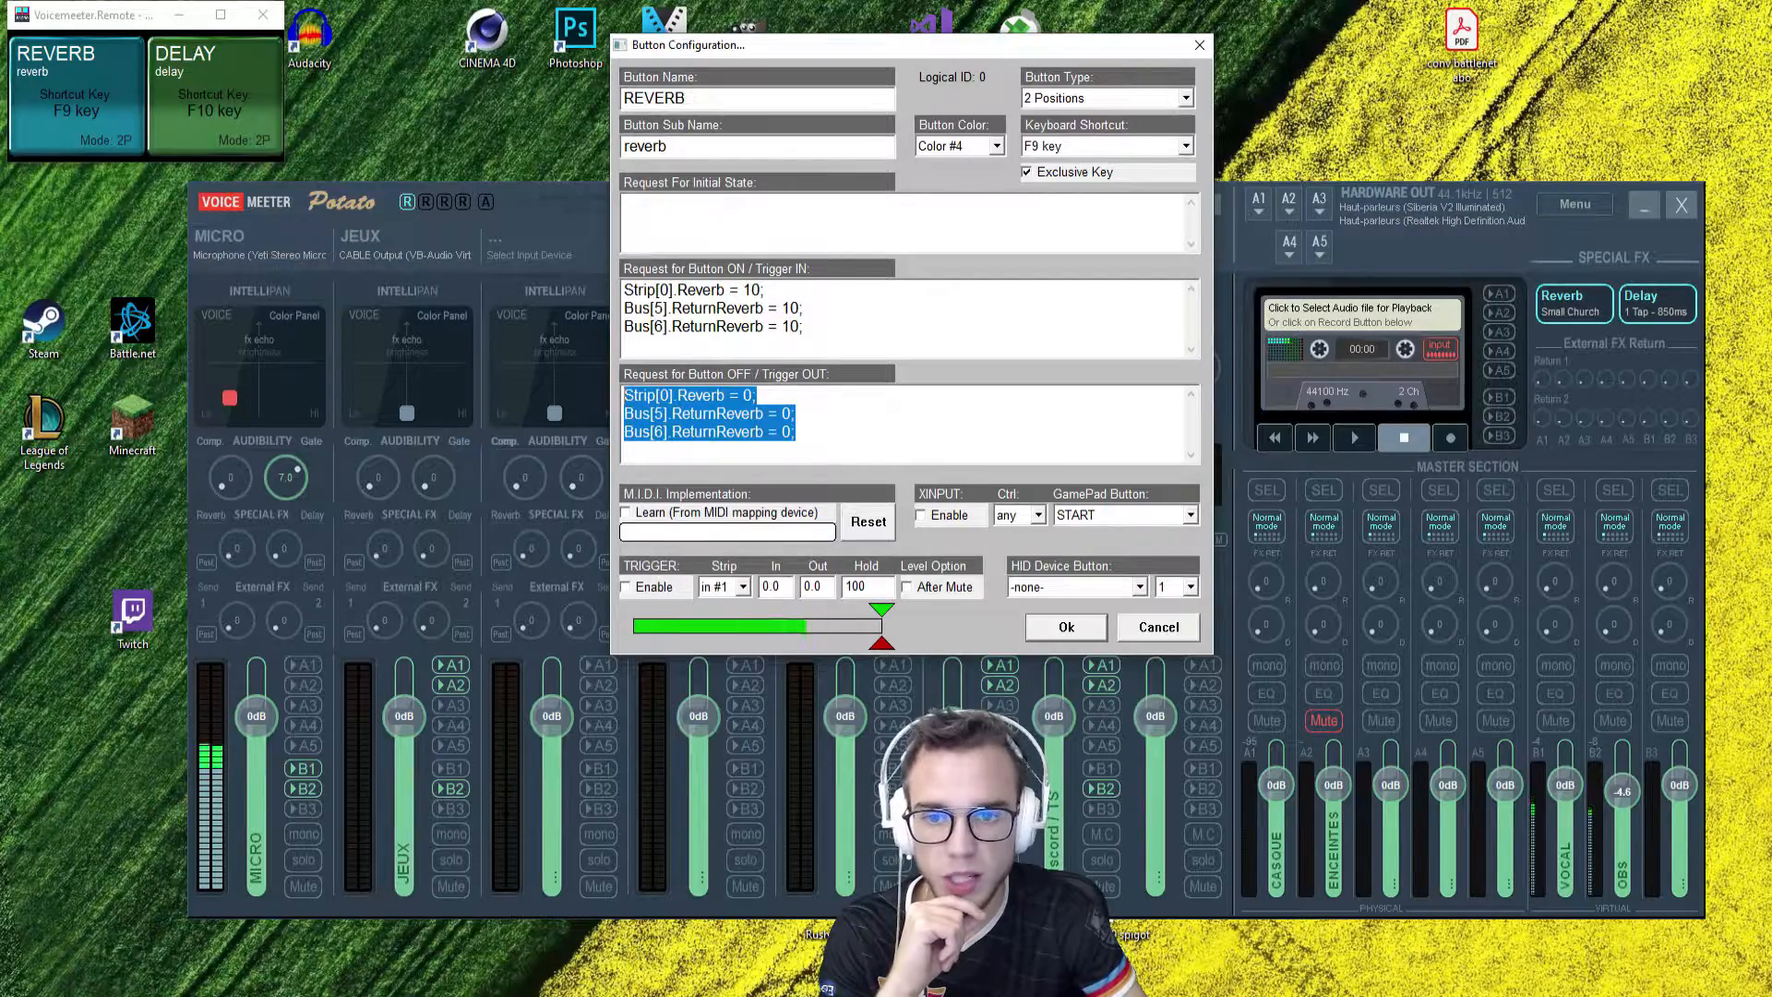
left_click(901, 420)
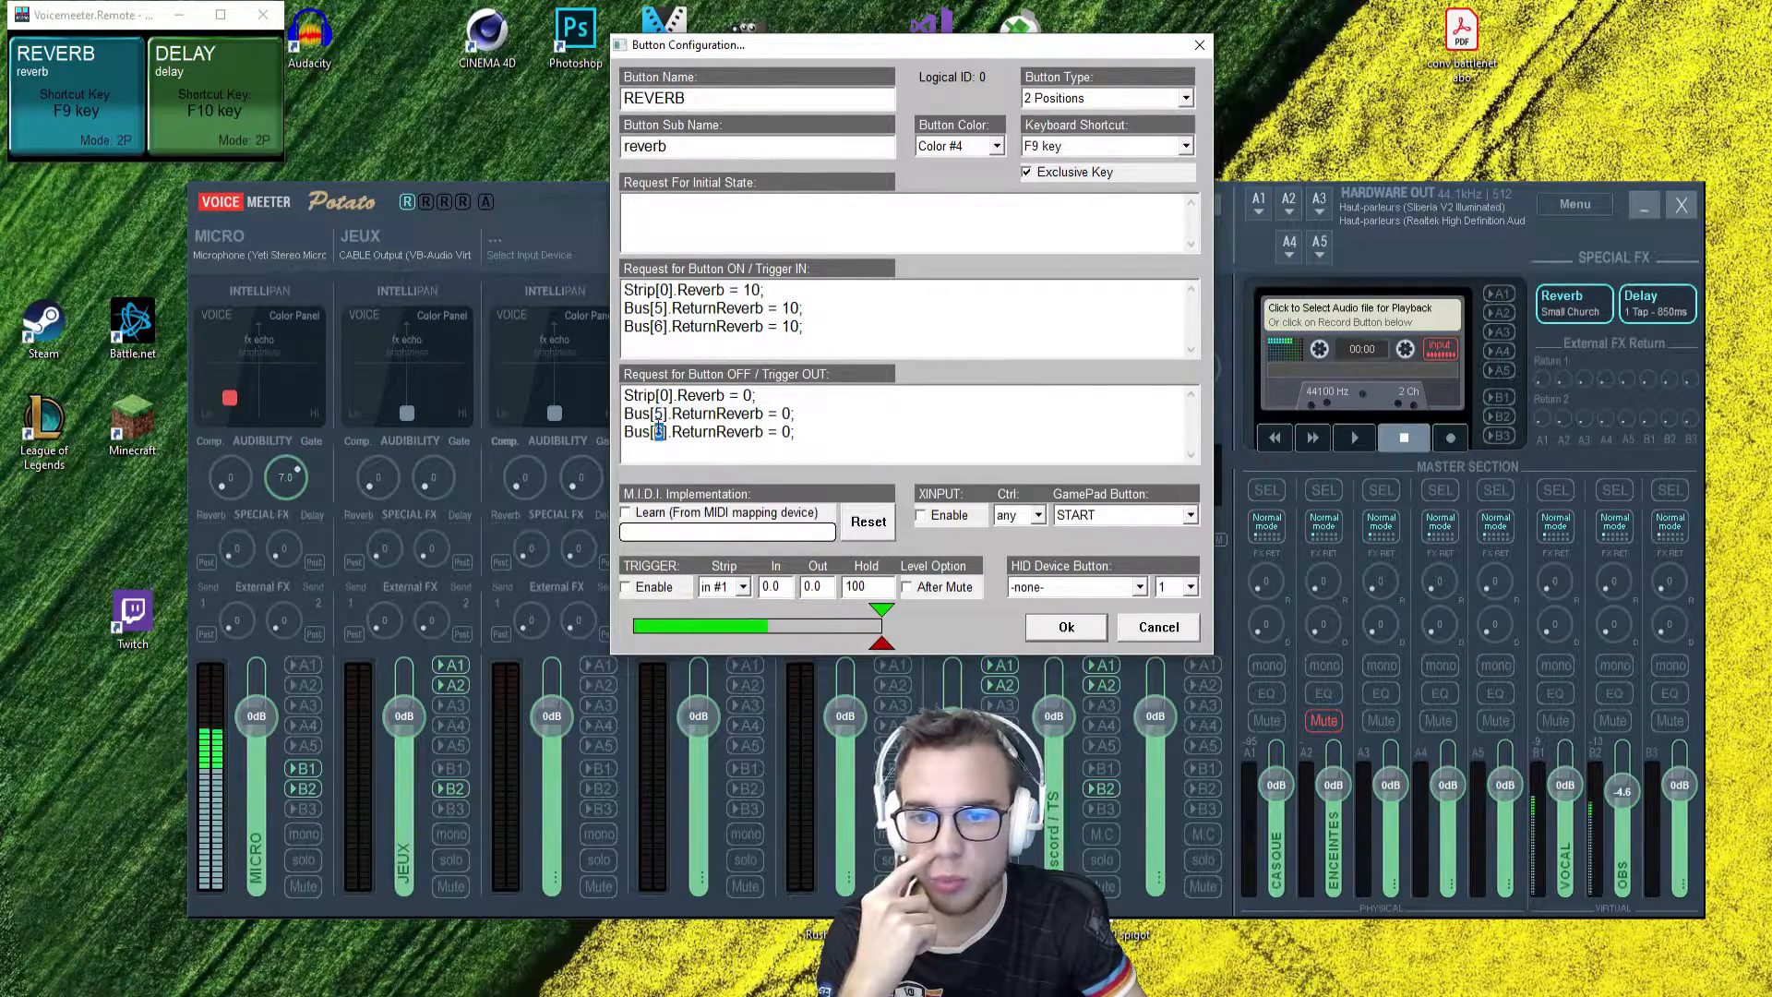
left_click(865, 439)
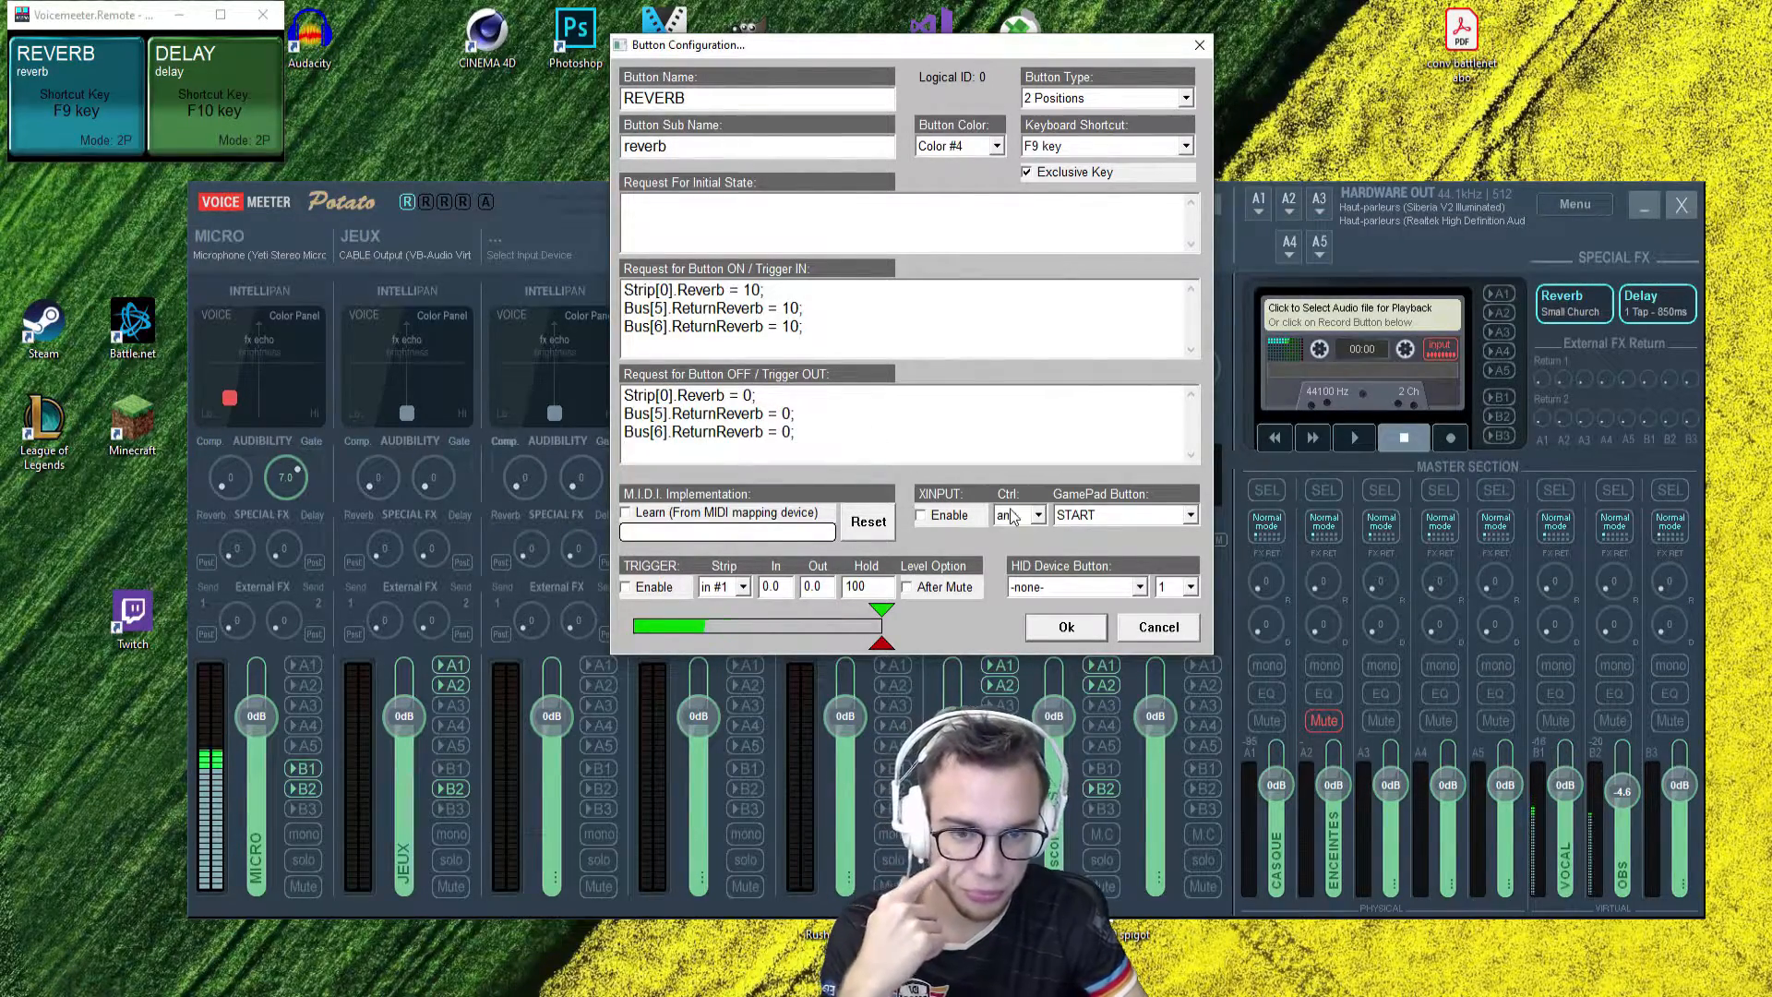
left_click(1068, 627)
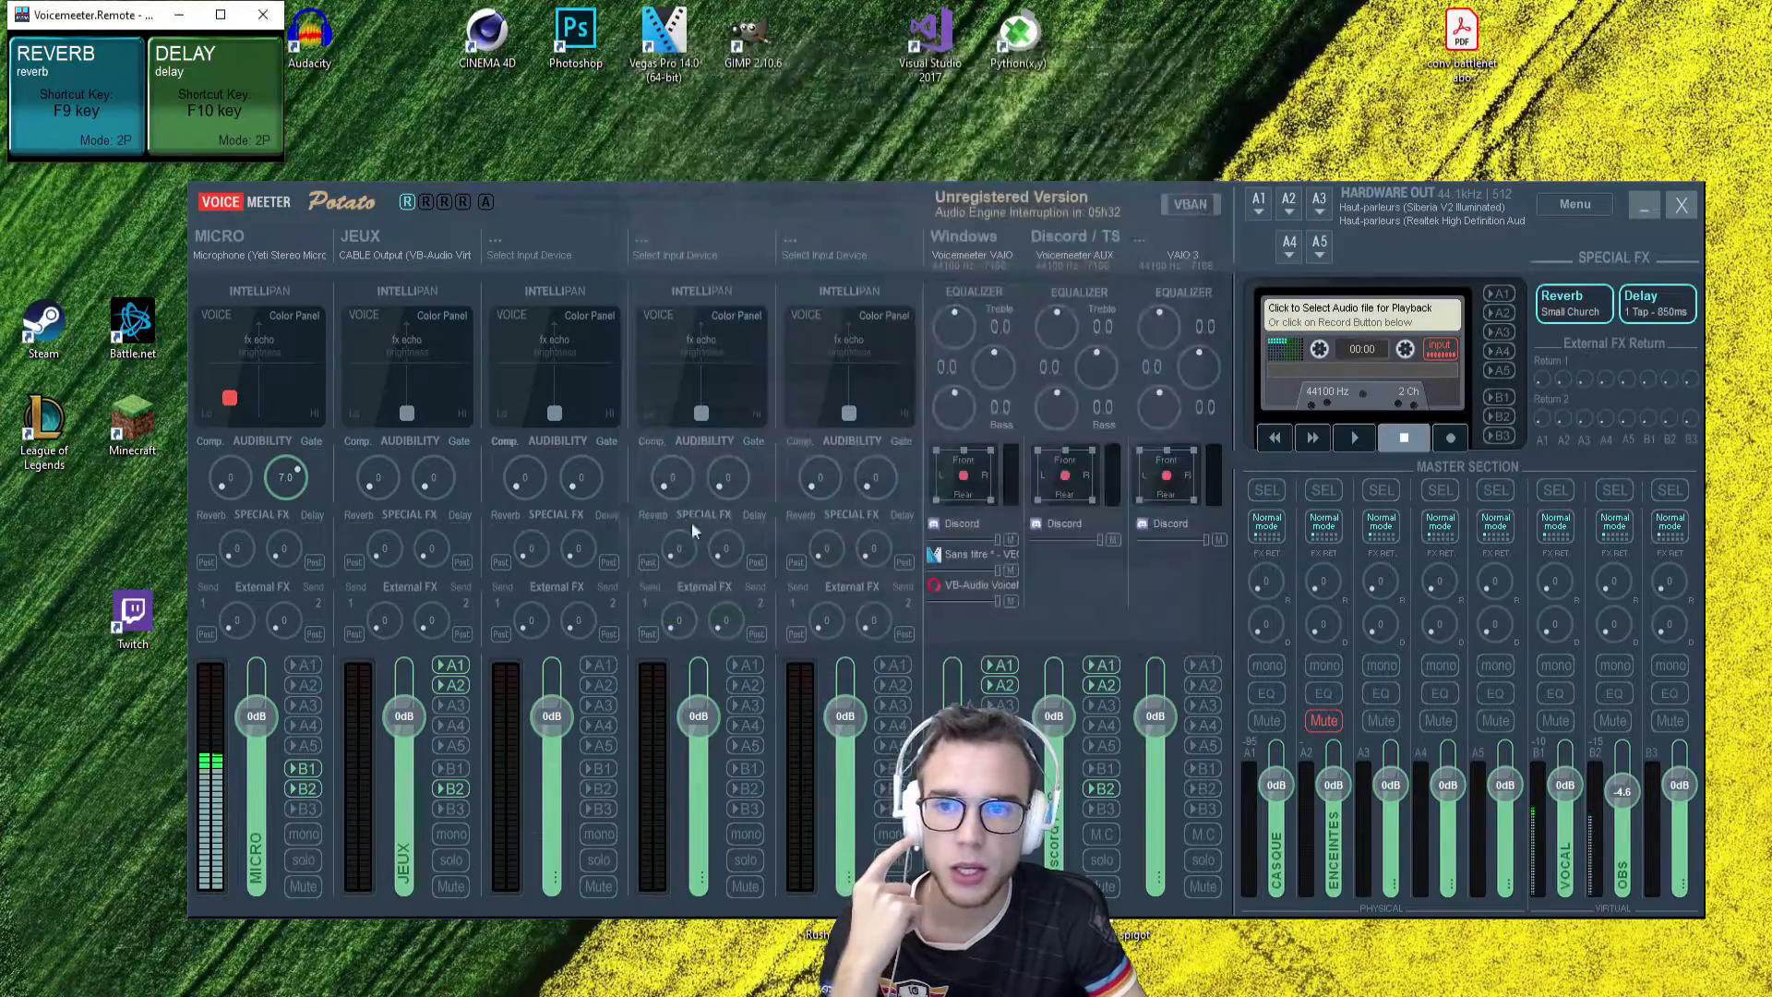
Step: Open the DELAY macro button's configuration, examine its ON and OFF request scripts, and close it
right_click(175, 85)
left_click_drag(253, 13, 746, 117)
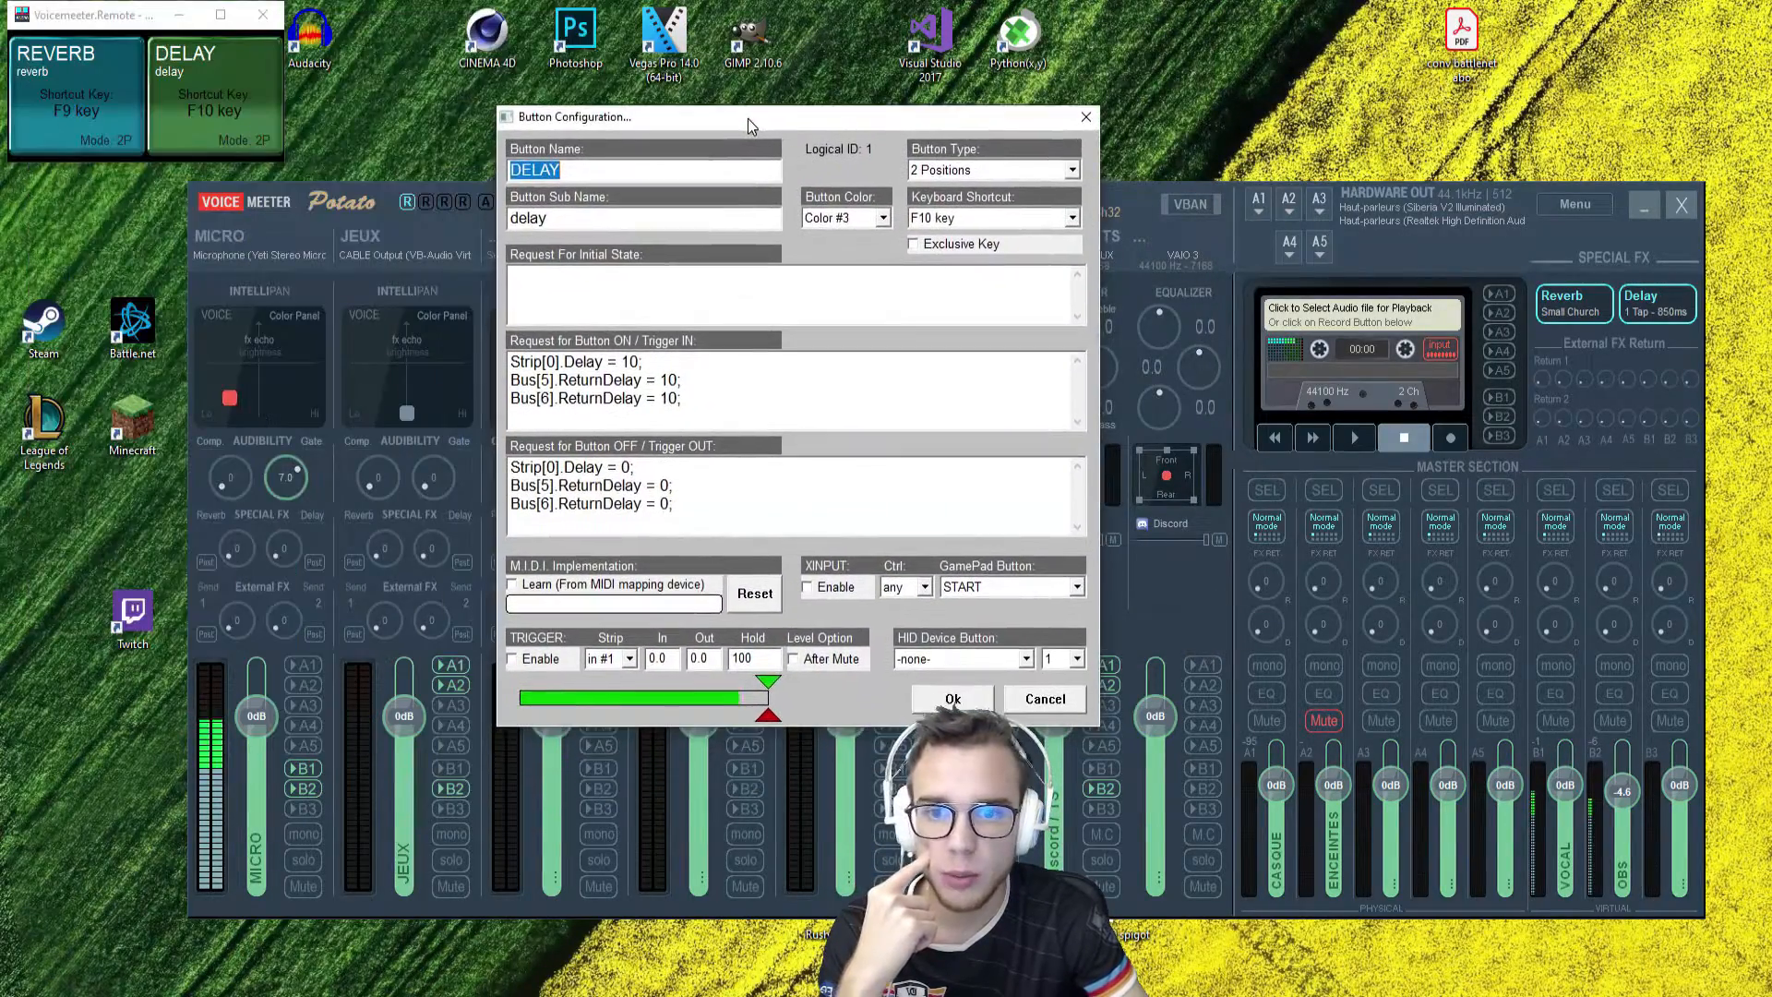
left_click_drag(637, 380, 601, 397)
left_click(681, 413)
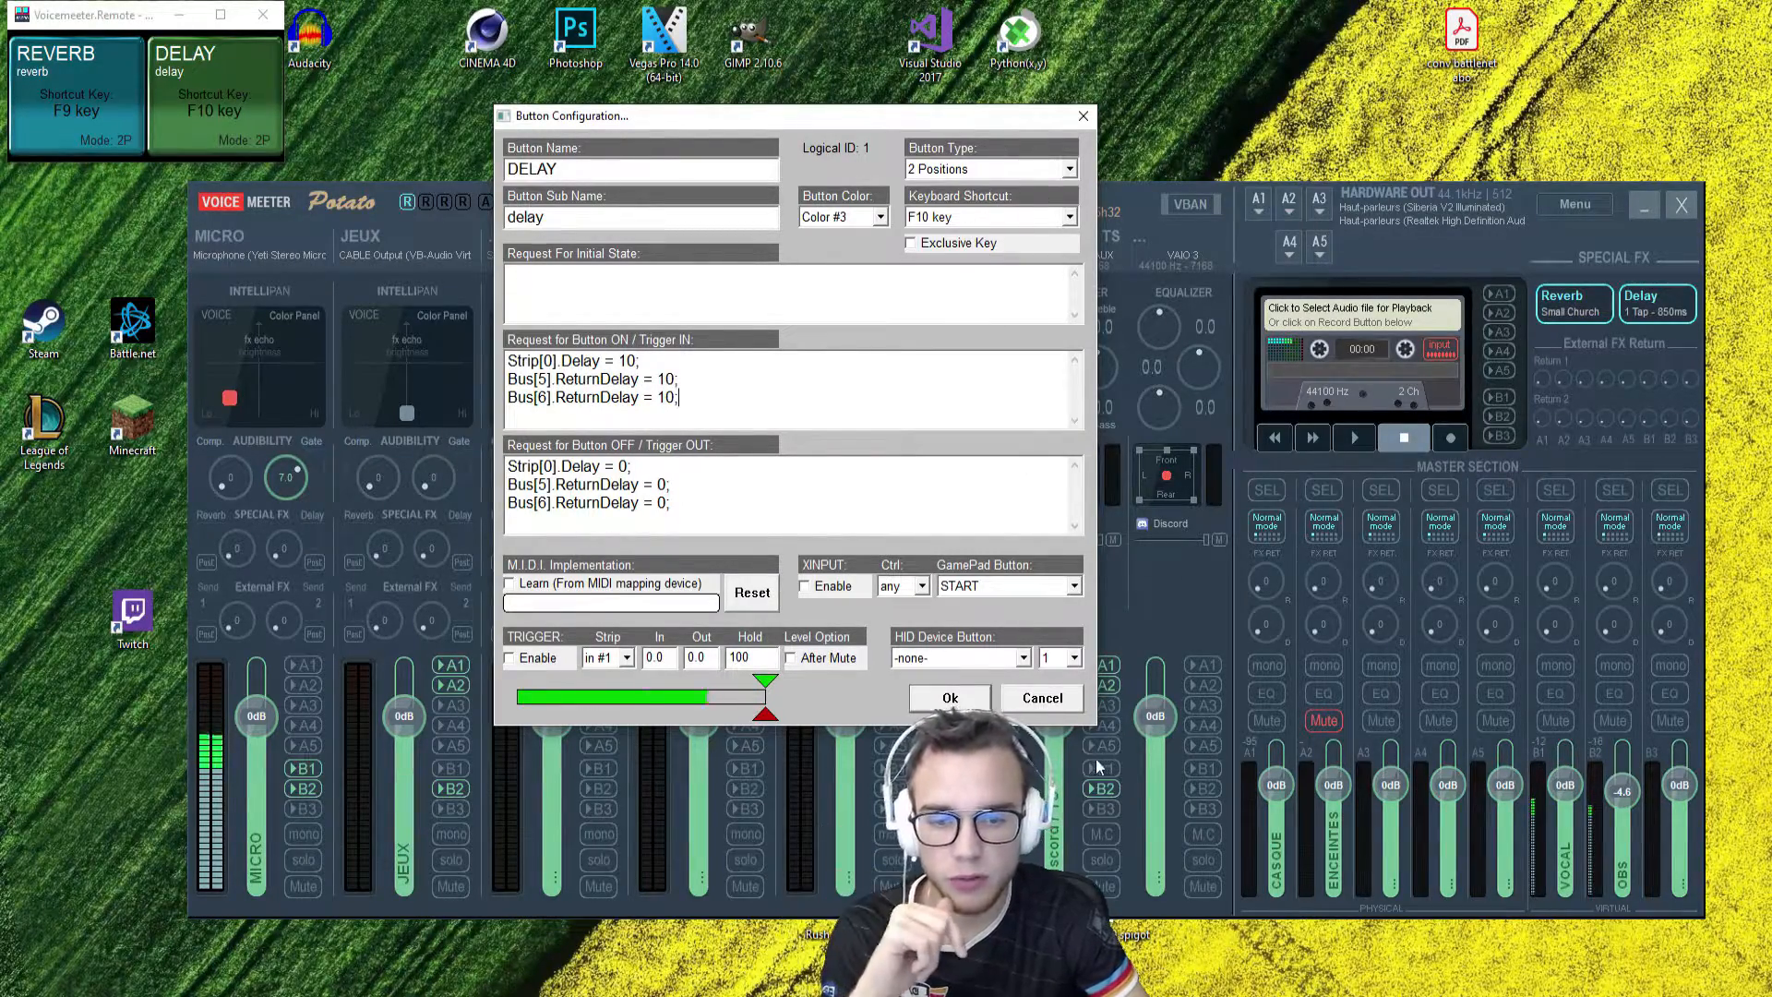
left_click(949, 698)
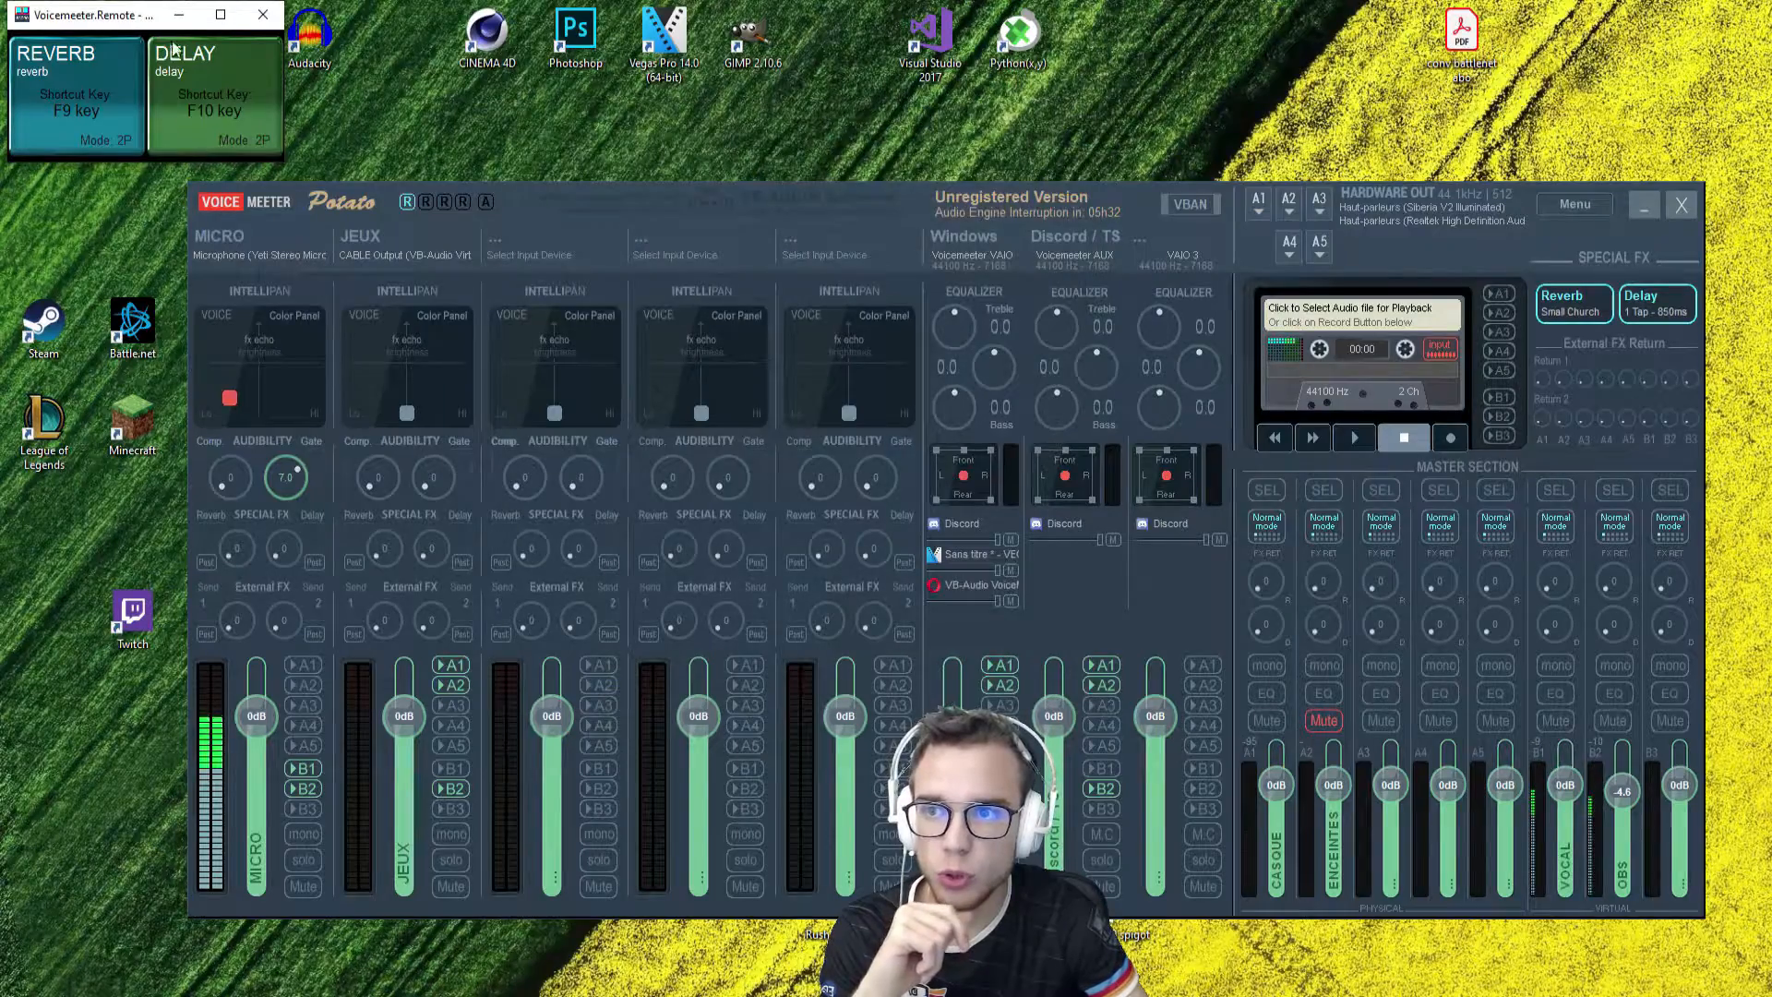
Step: Close the media player window and point out the Discord / TS channel's gain fader
left_click(179, 15)
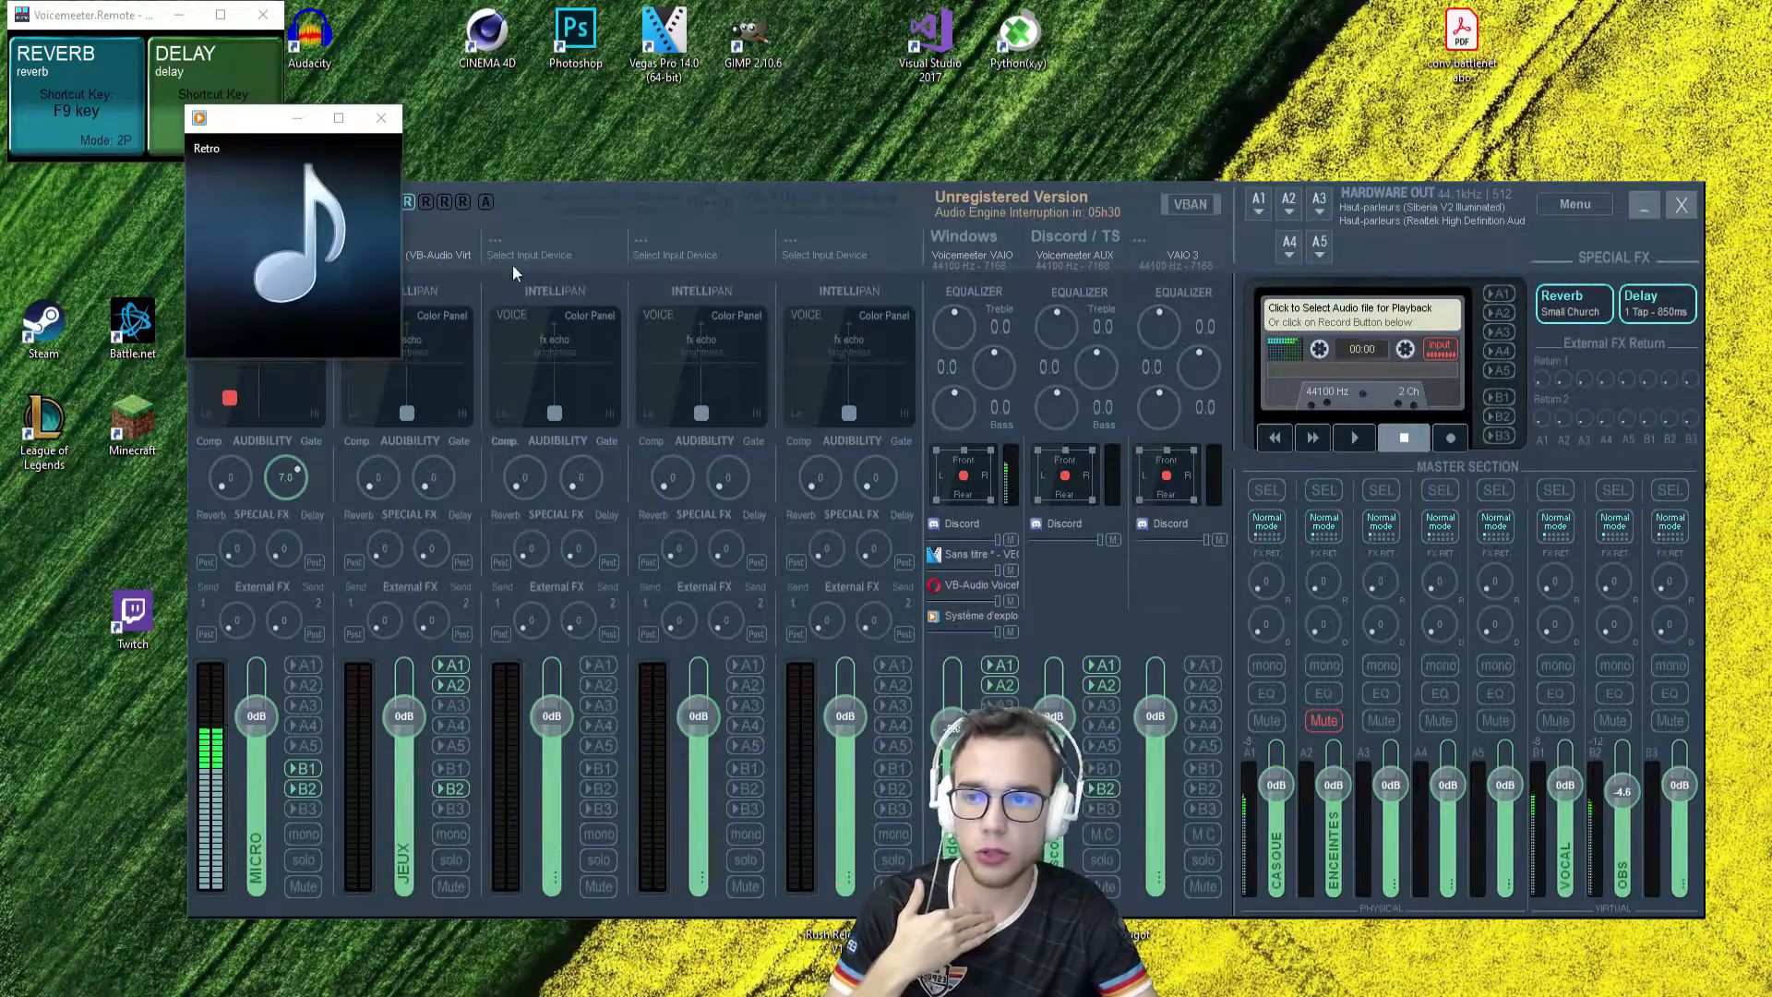
left_click(380, 117)
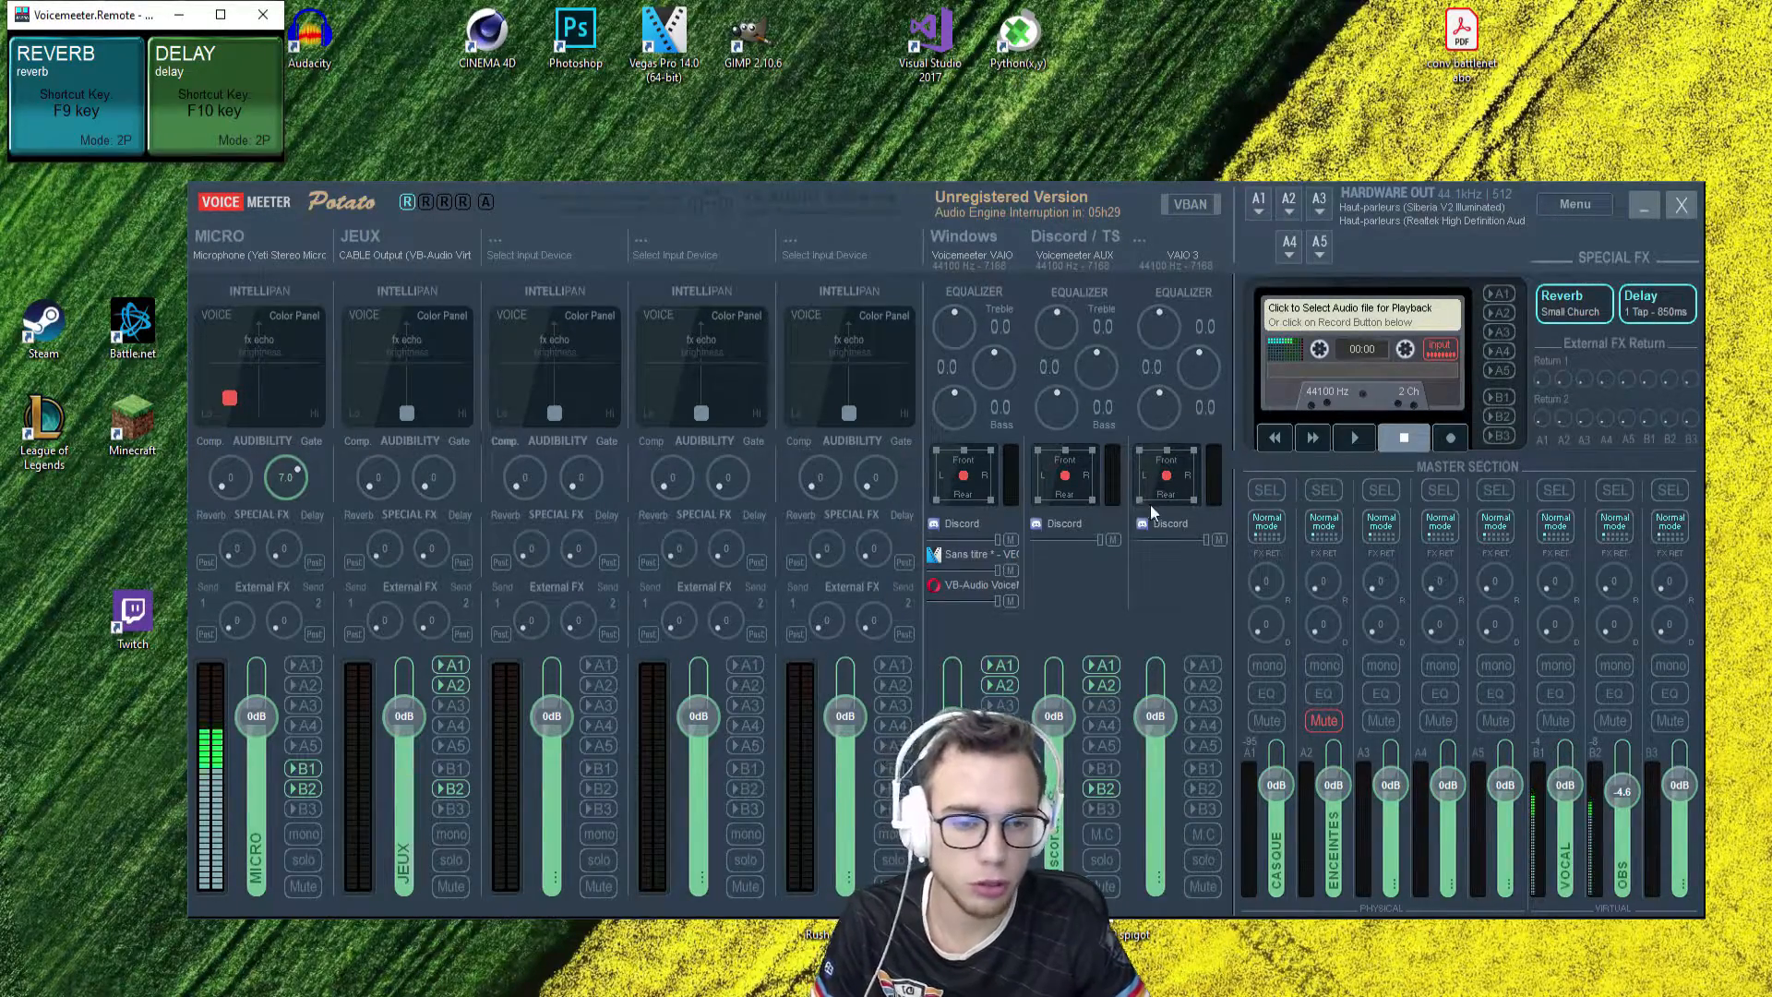
left_click(1062, 721)
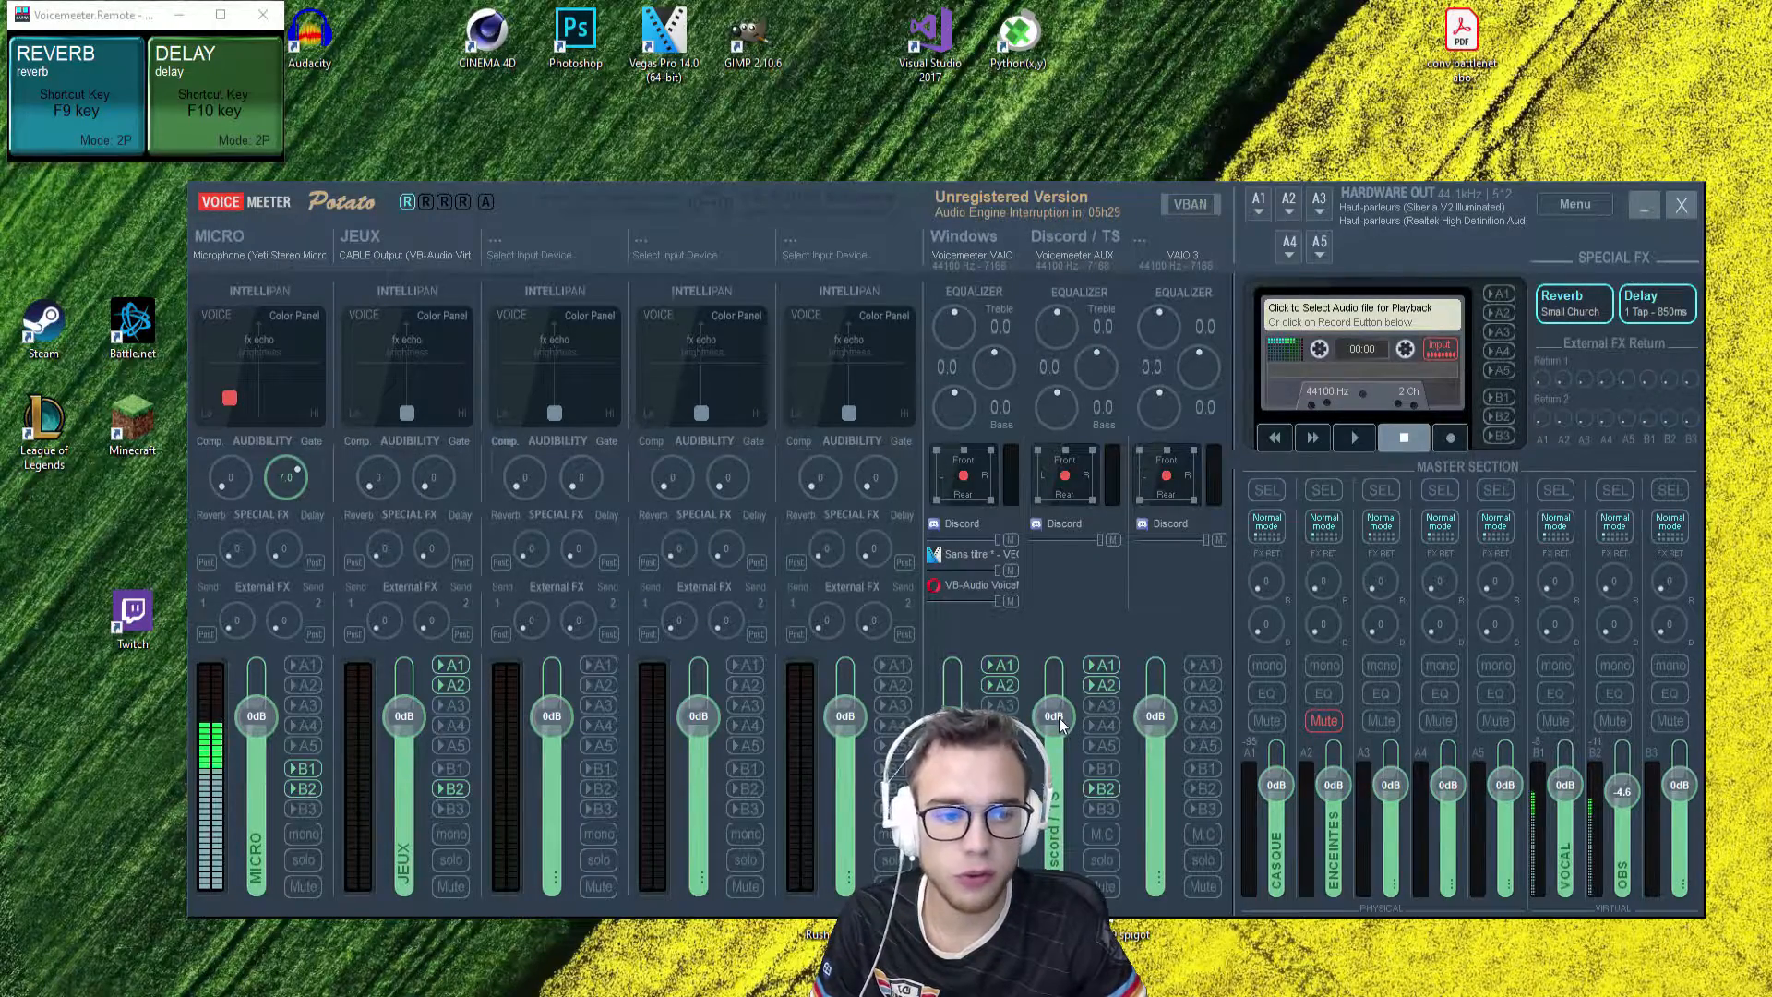
mouse_move(1059, 718)
left_mouse_down()
mouse_move(1061, 760)
mouse_move(1054, 716)
left_mouse_up()
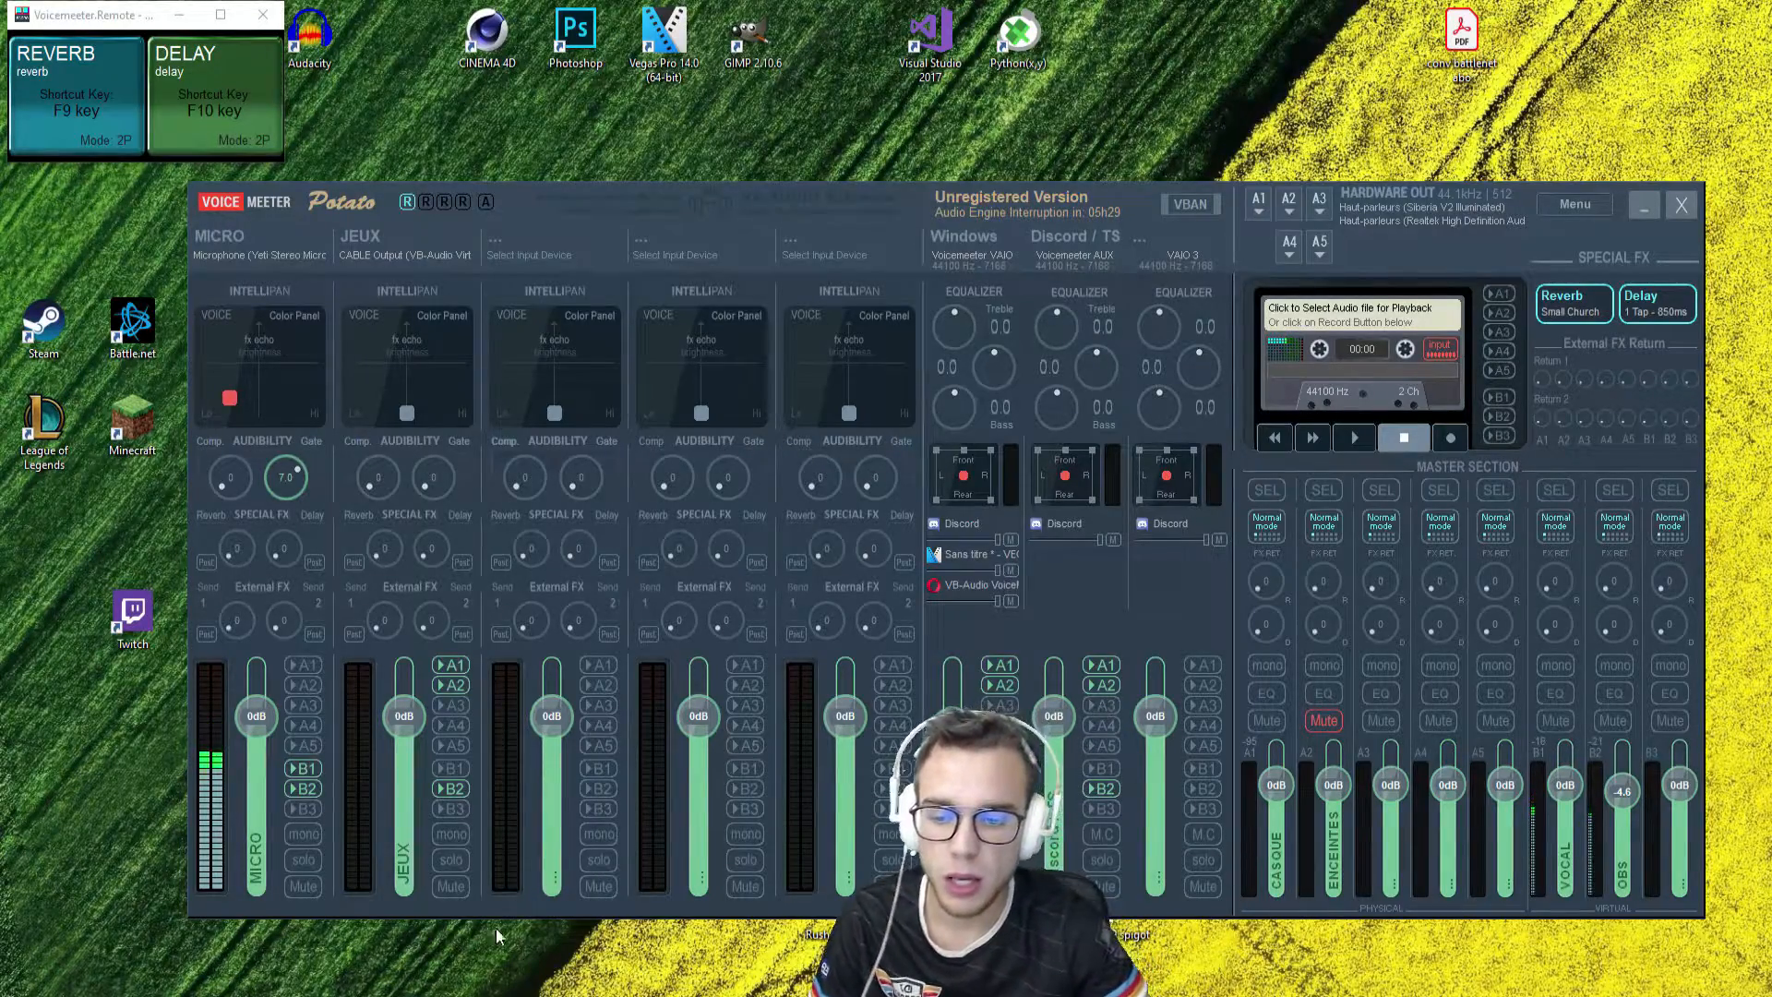
Step: Switch to OBS and open the properties of the SON source in the "in game" scene
mouse_move(430, 995)
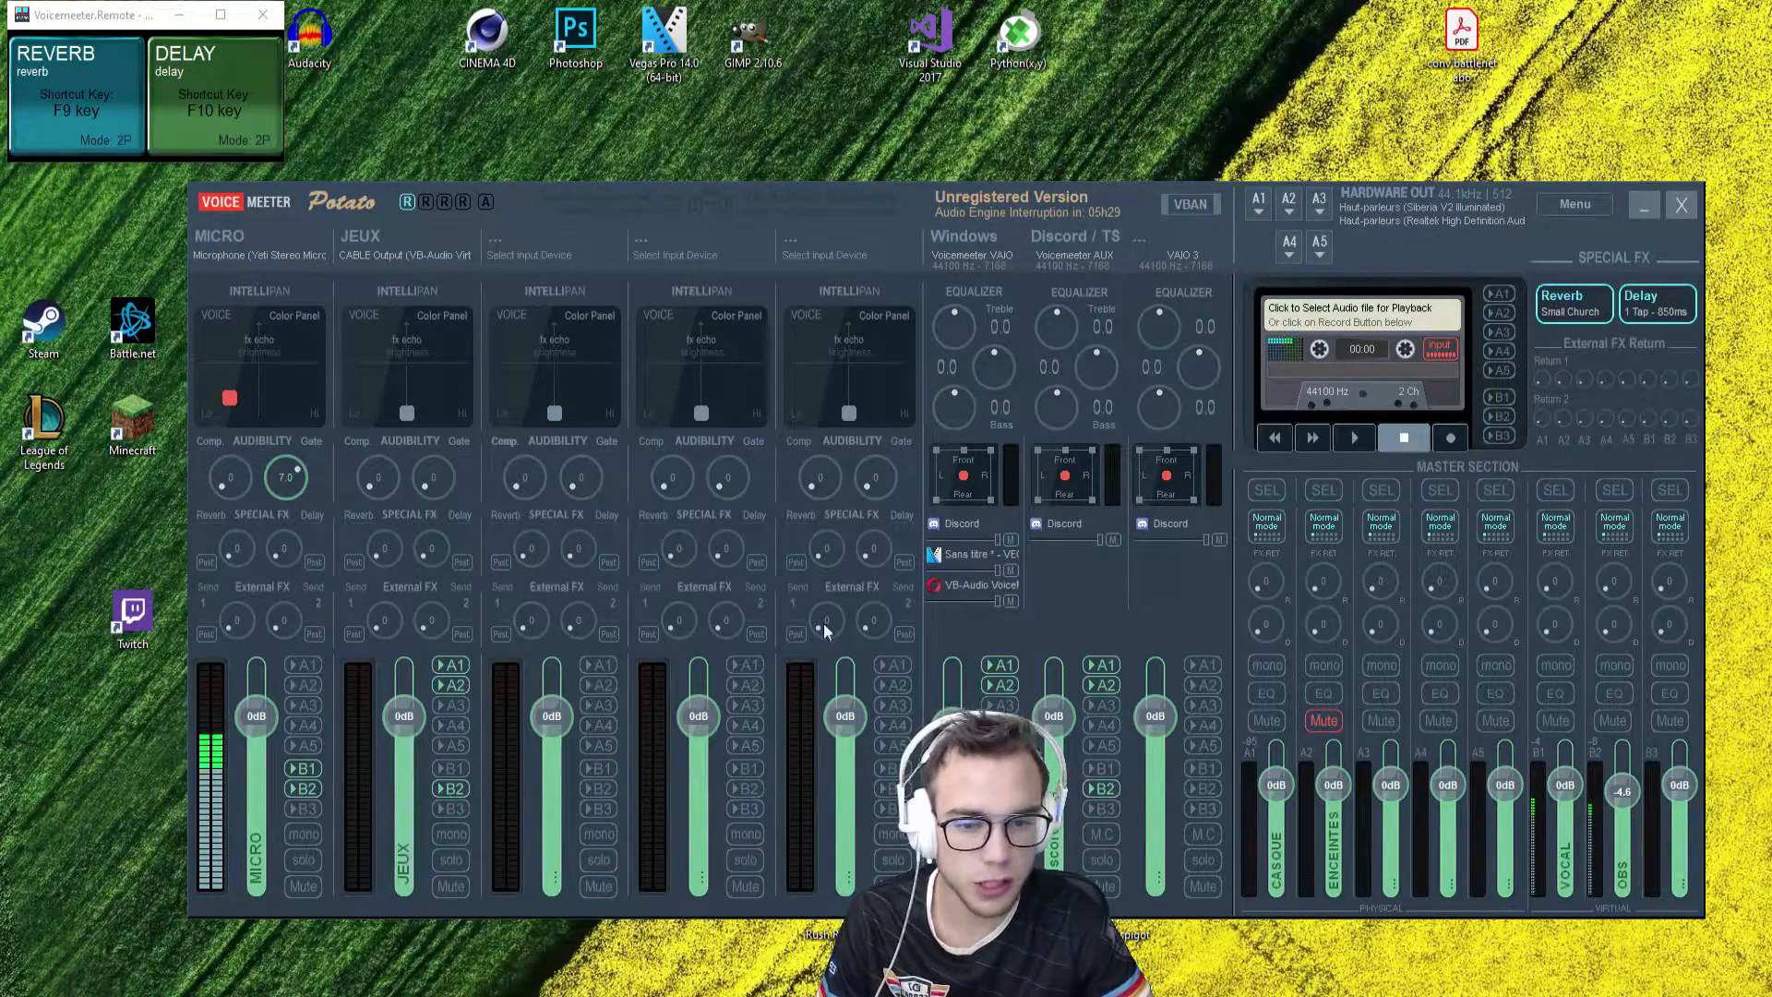
left_click(430, 932)
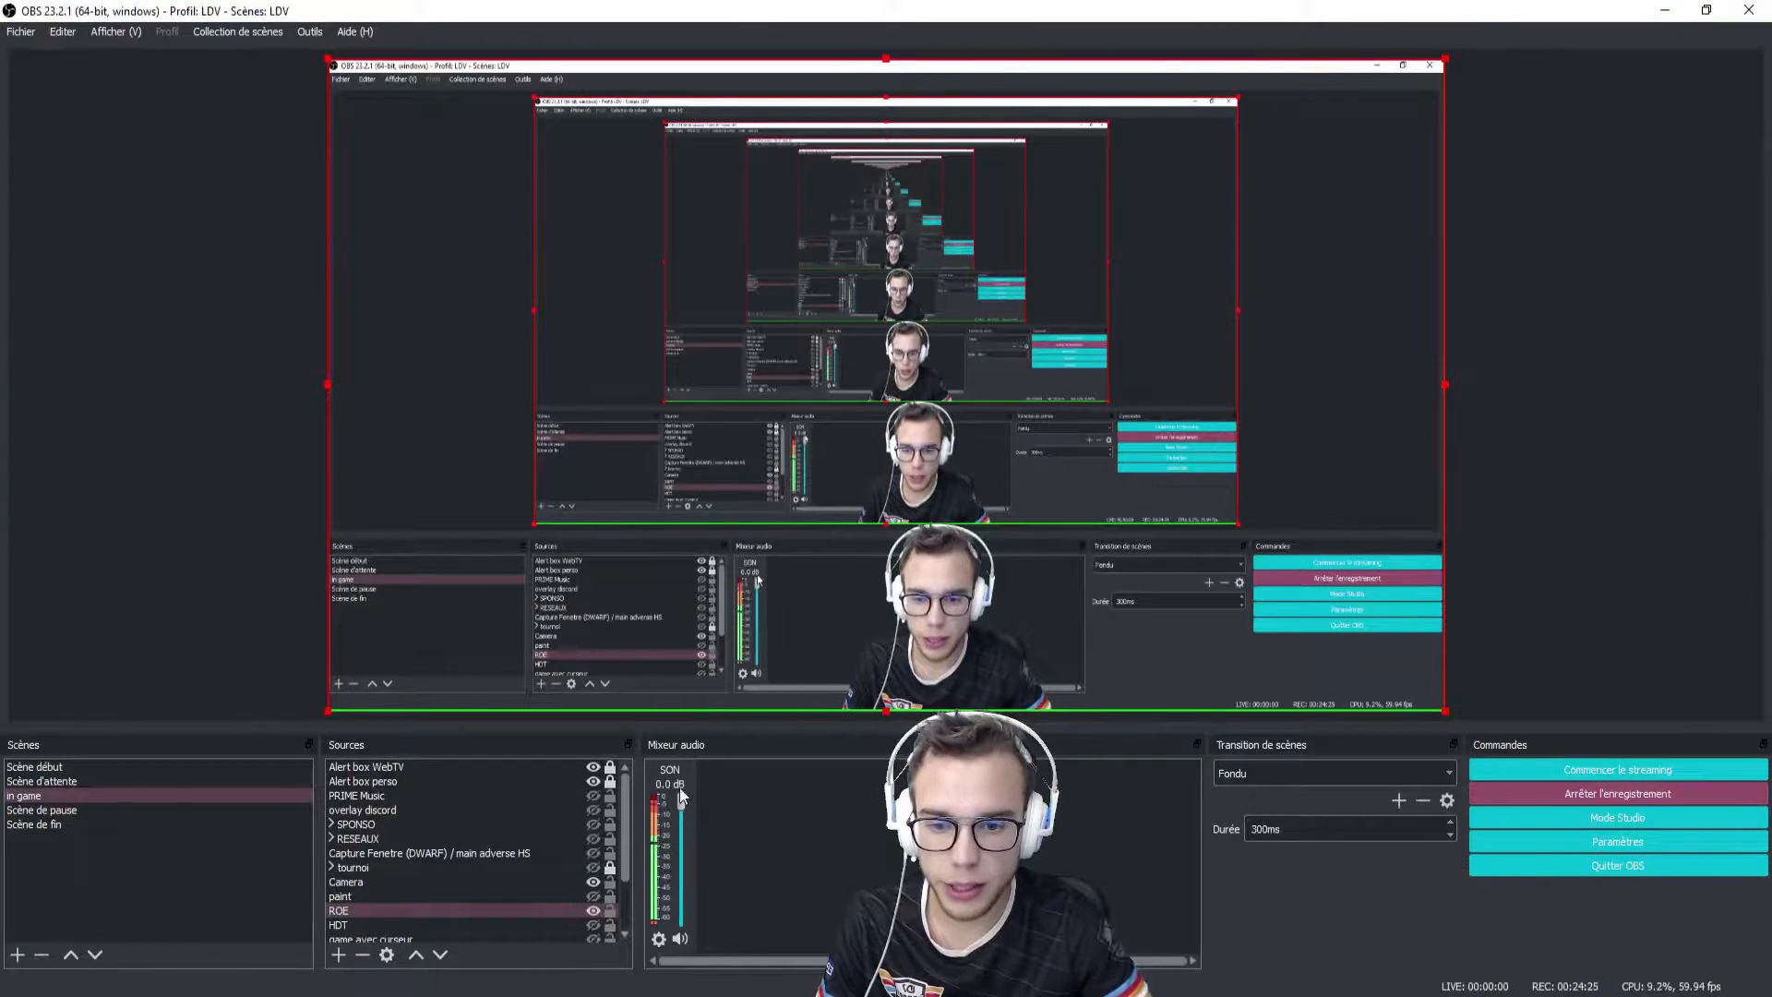
left_click(391, 910)
scroll(391, 912, "down", 2)
right_click(383, 924)
left_click(415, 908)
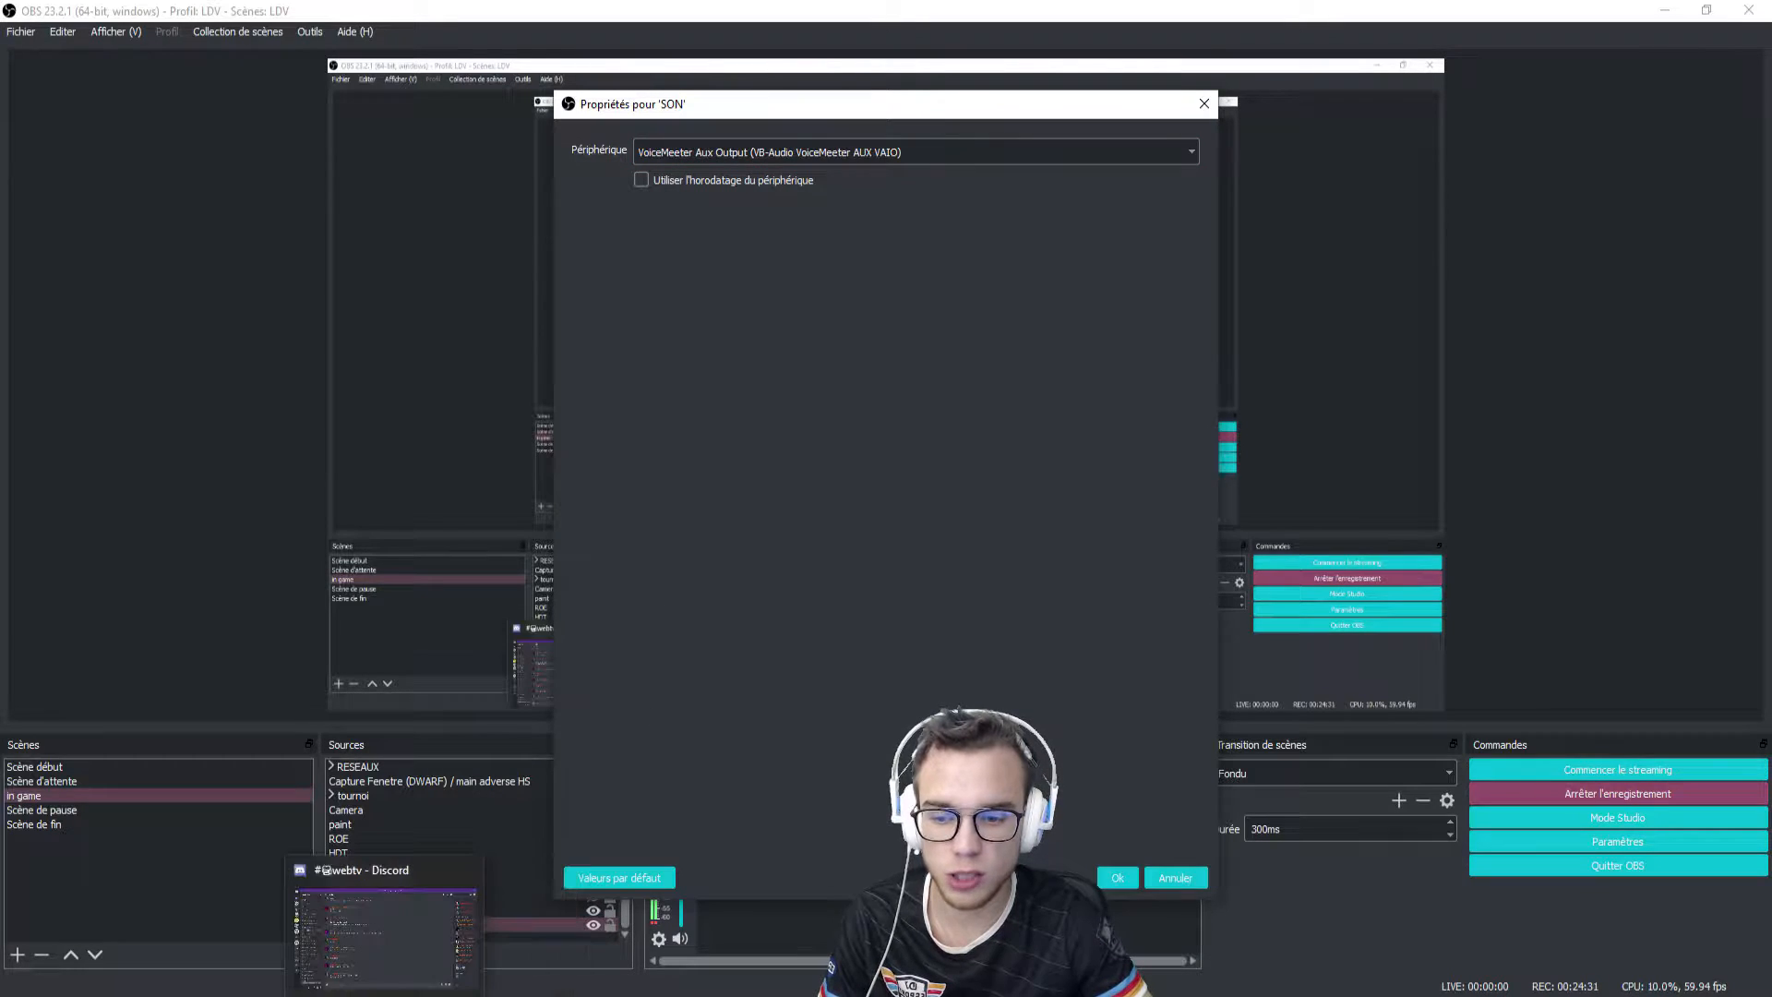
Step: Compare the SON source's audio device with Voicemeeter's OBS output bus, and close the source properties
left_click(364, 946)
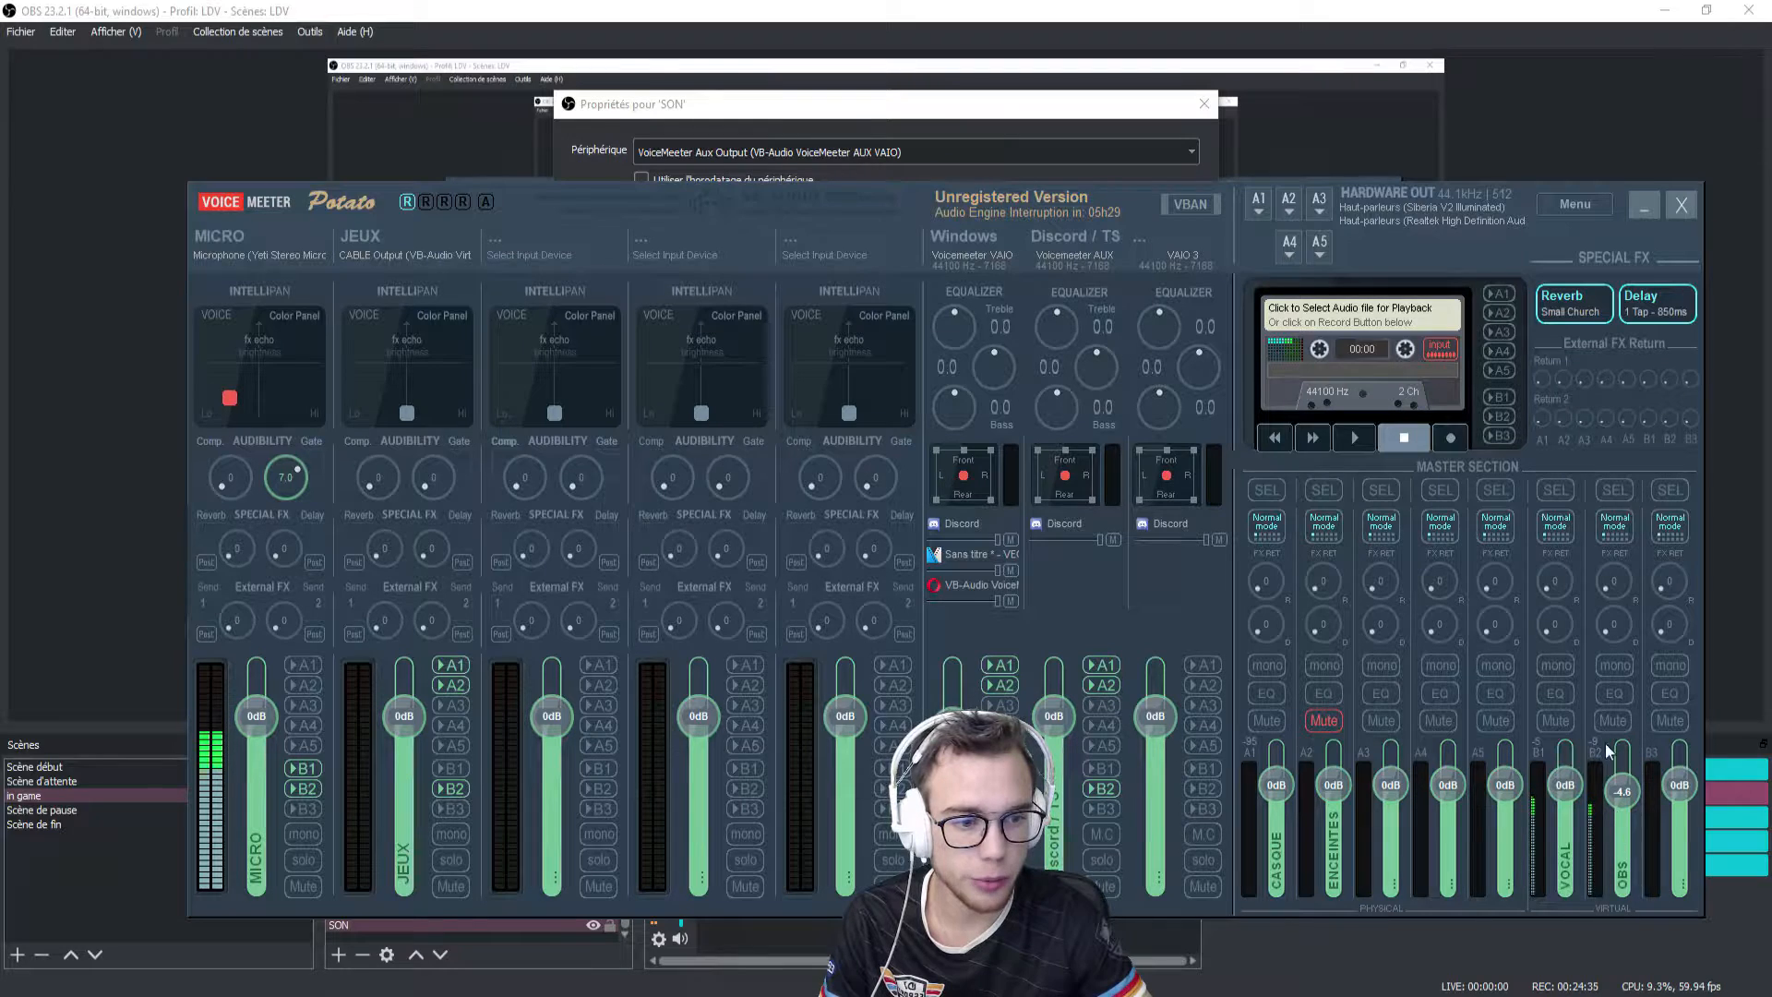
left_click(983, 120)
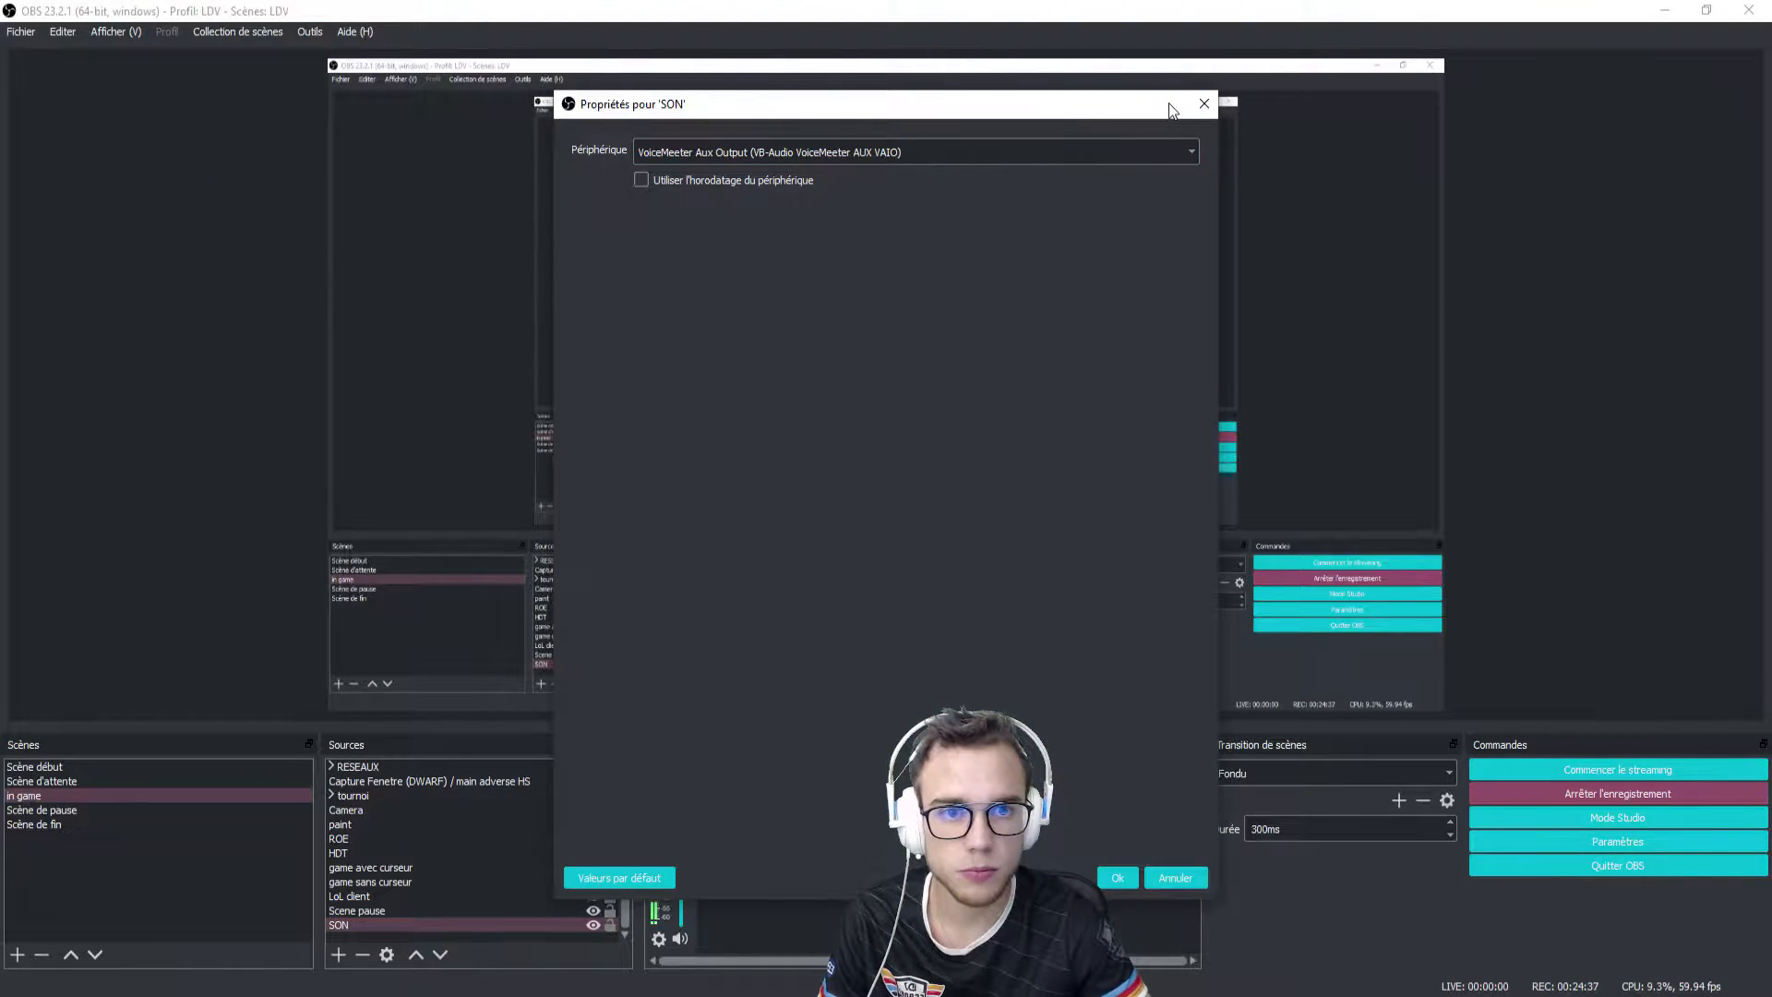
left_click(1203, 103)
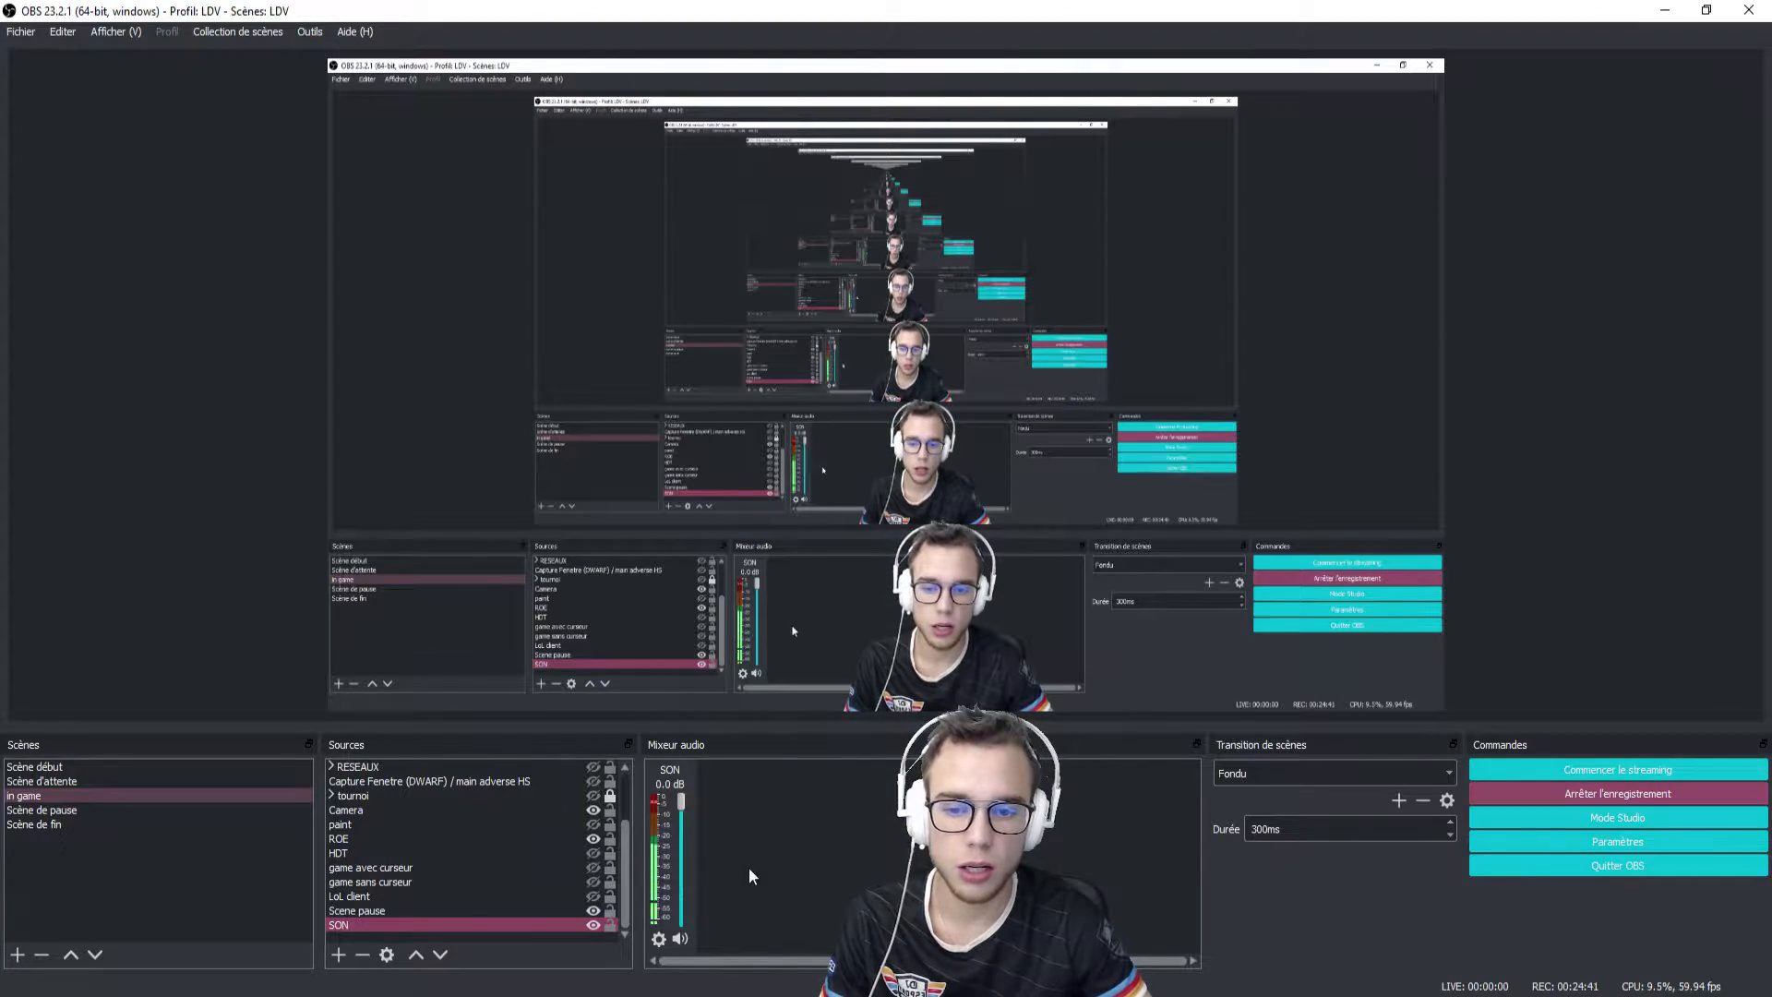
Step: Switch to Voicemeeter, try the CASQUE output fader at 12 dB and at its lowest level, and reset it to 0 dB
left_click(576, 911)
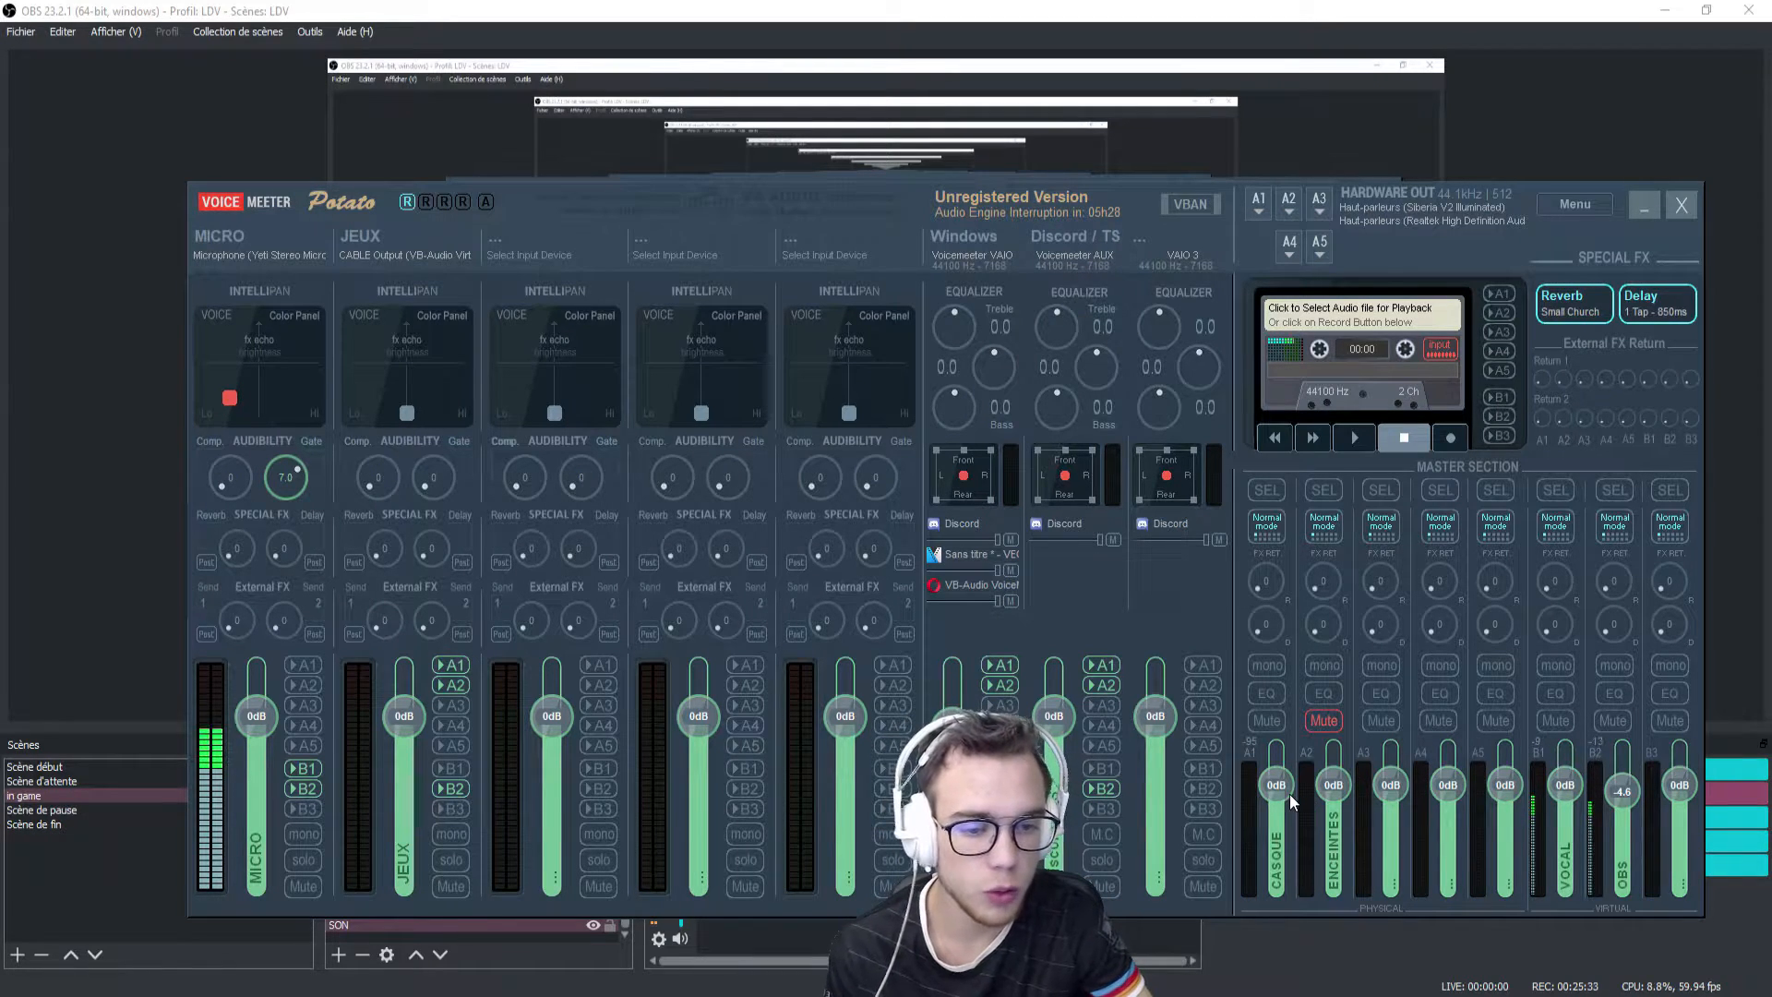
left_click_drag(1277, 786, 1288, 741)
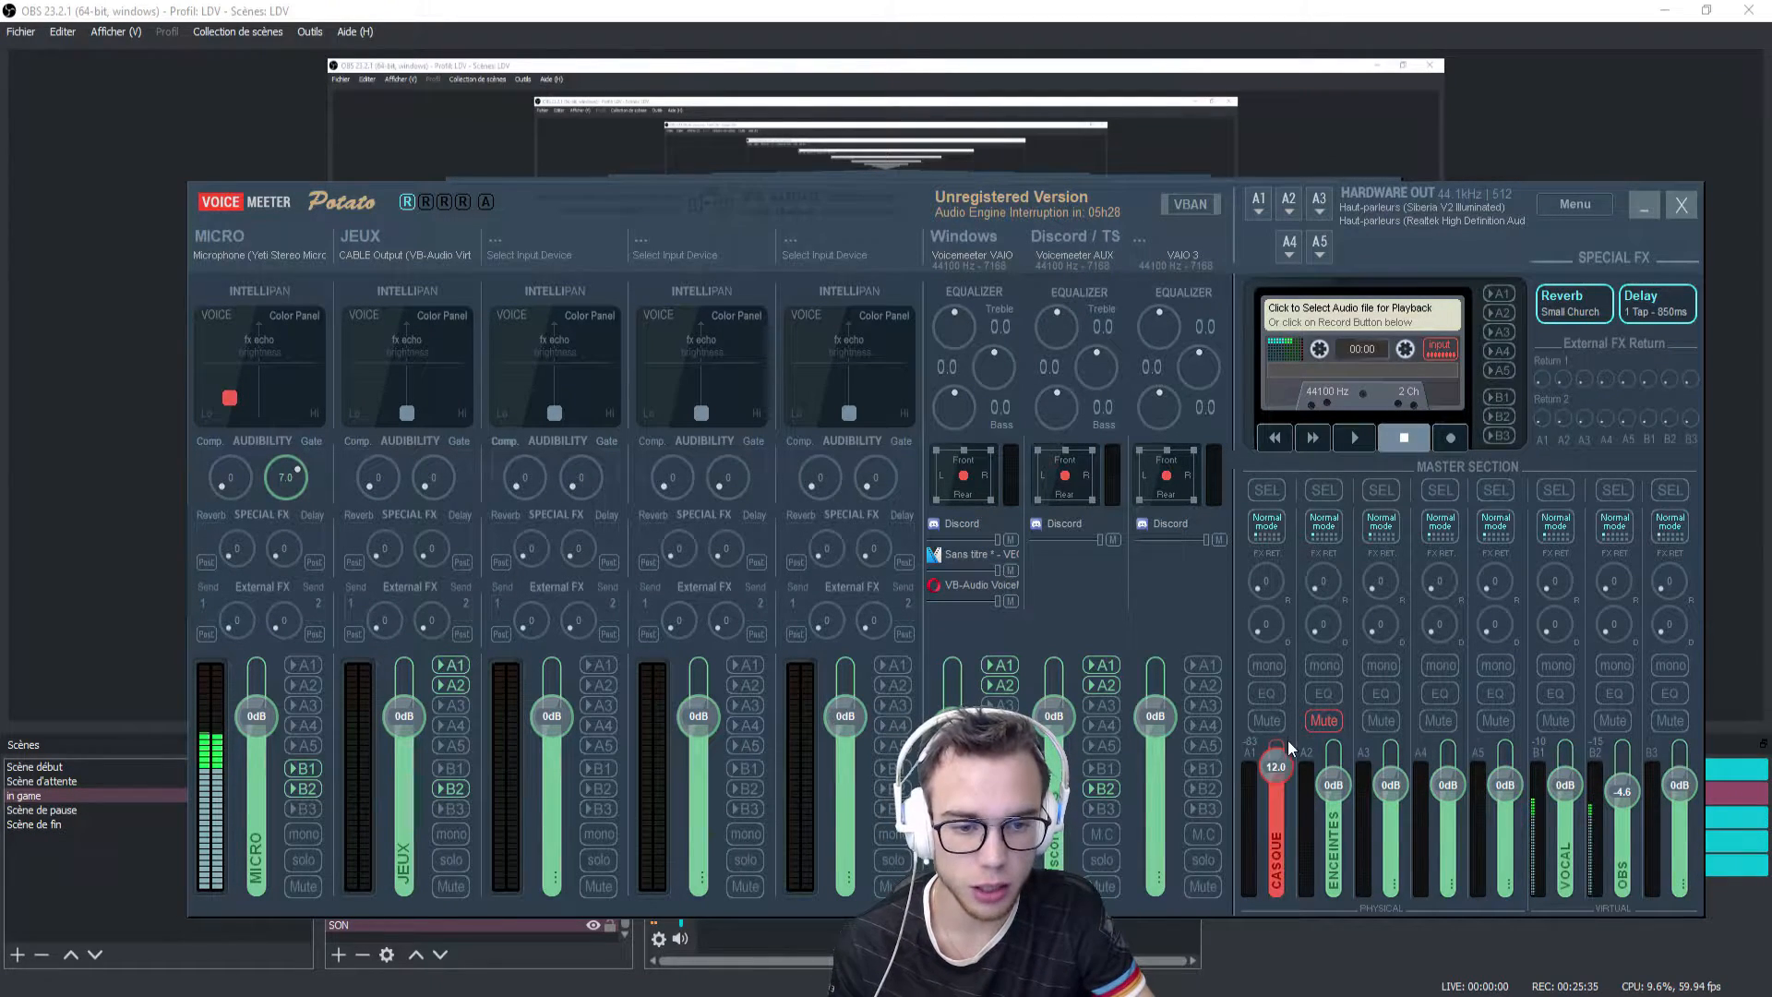
left_click_drag(1279, 799, 1277, 914)
double_click(1276, 801)
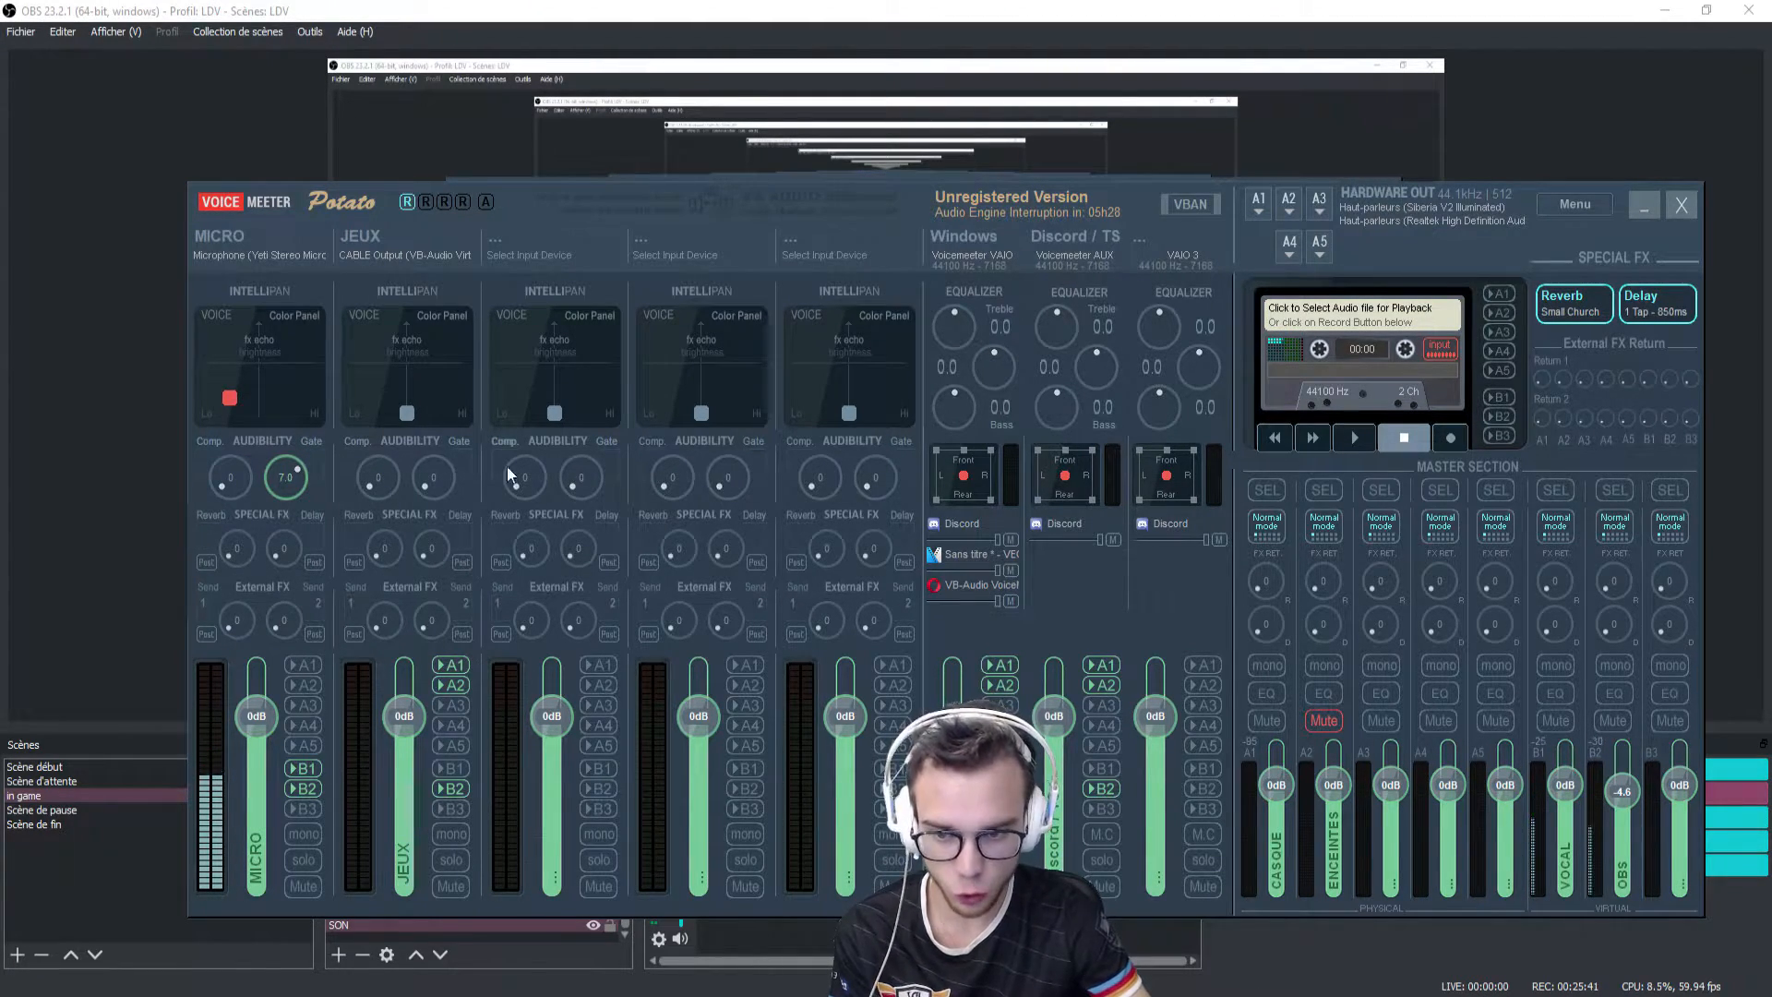